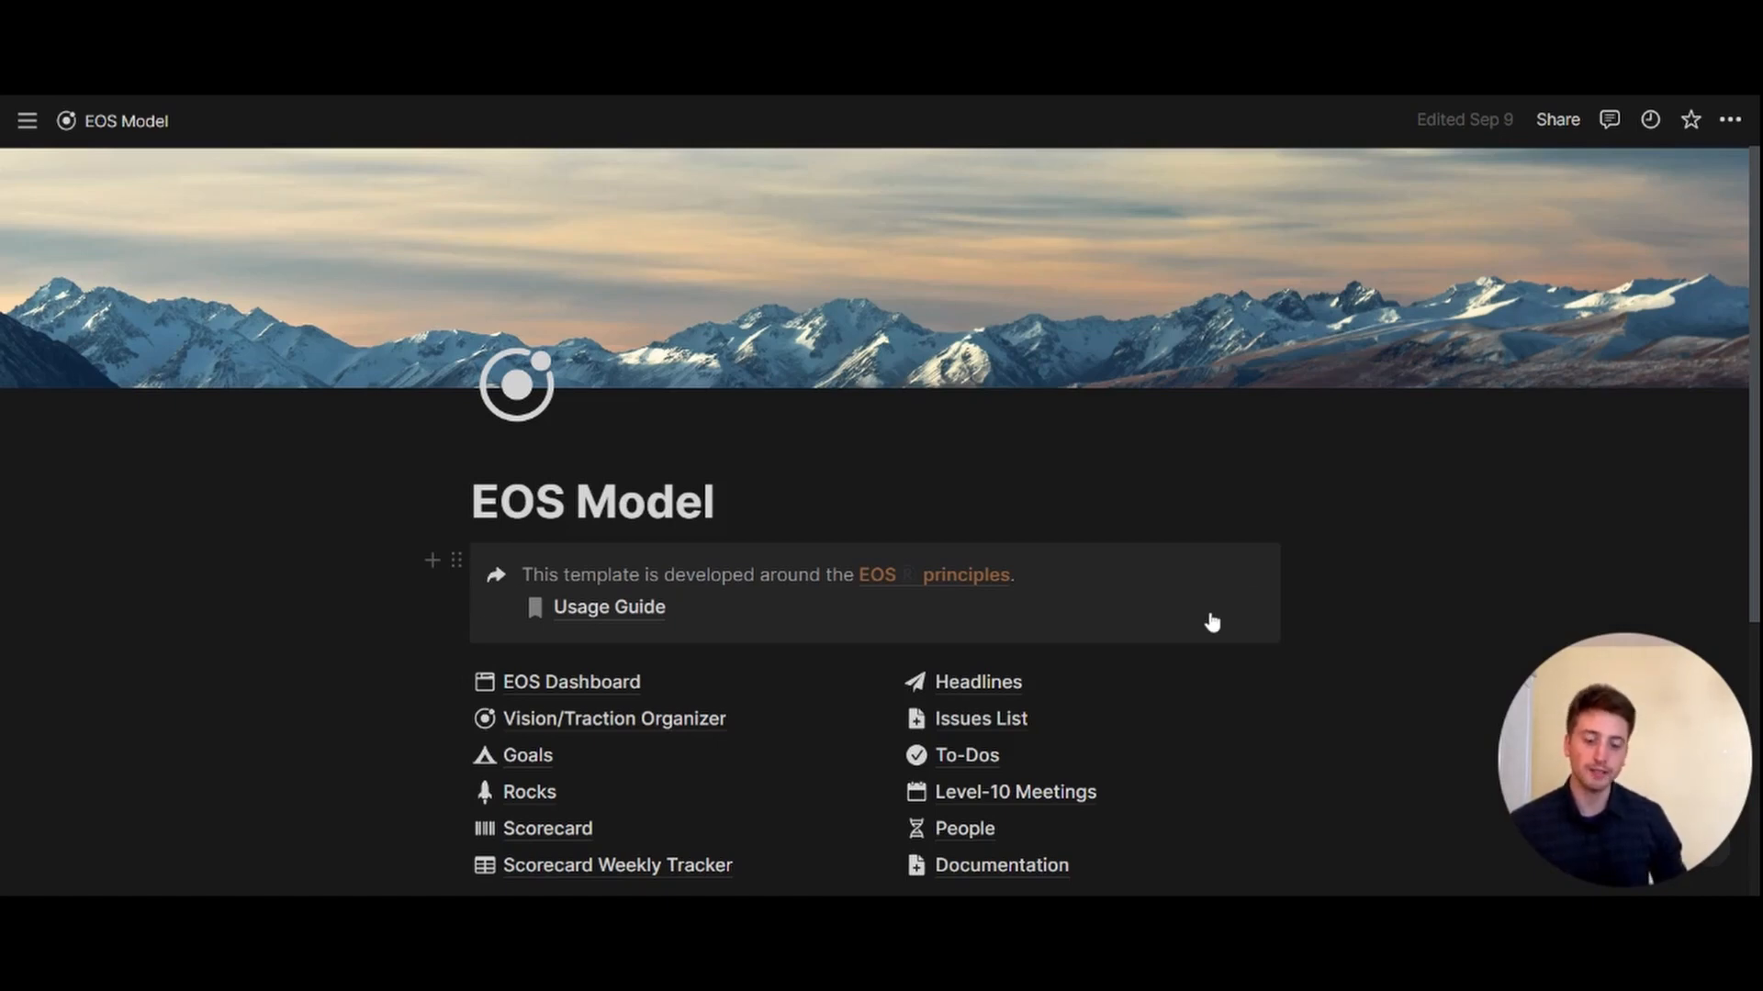
- Create a new entry in the Vision/Traction Organizer, opened as a full page and titled "september 2022 VTO"
{"action": "scroll", "coordinate": [1208, 618], "scroll_direction": "down", "scroll_amount": 5}
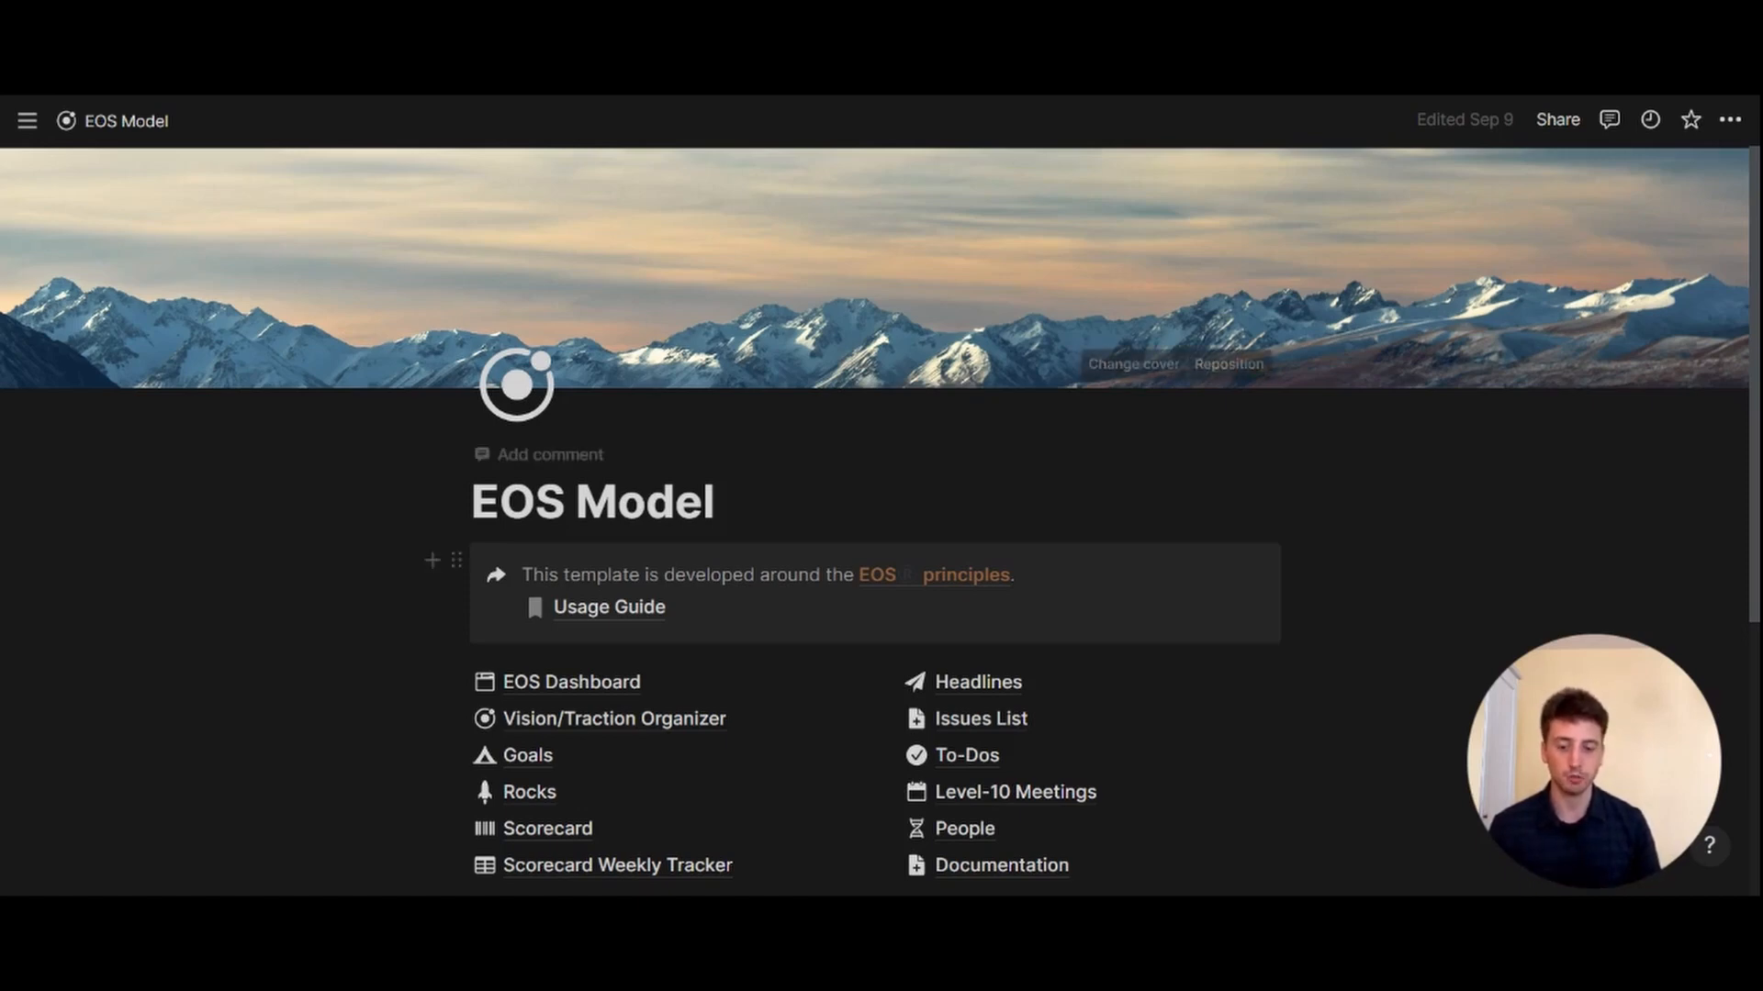
{"action": "left_click", "coordinate": [598, 720]}
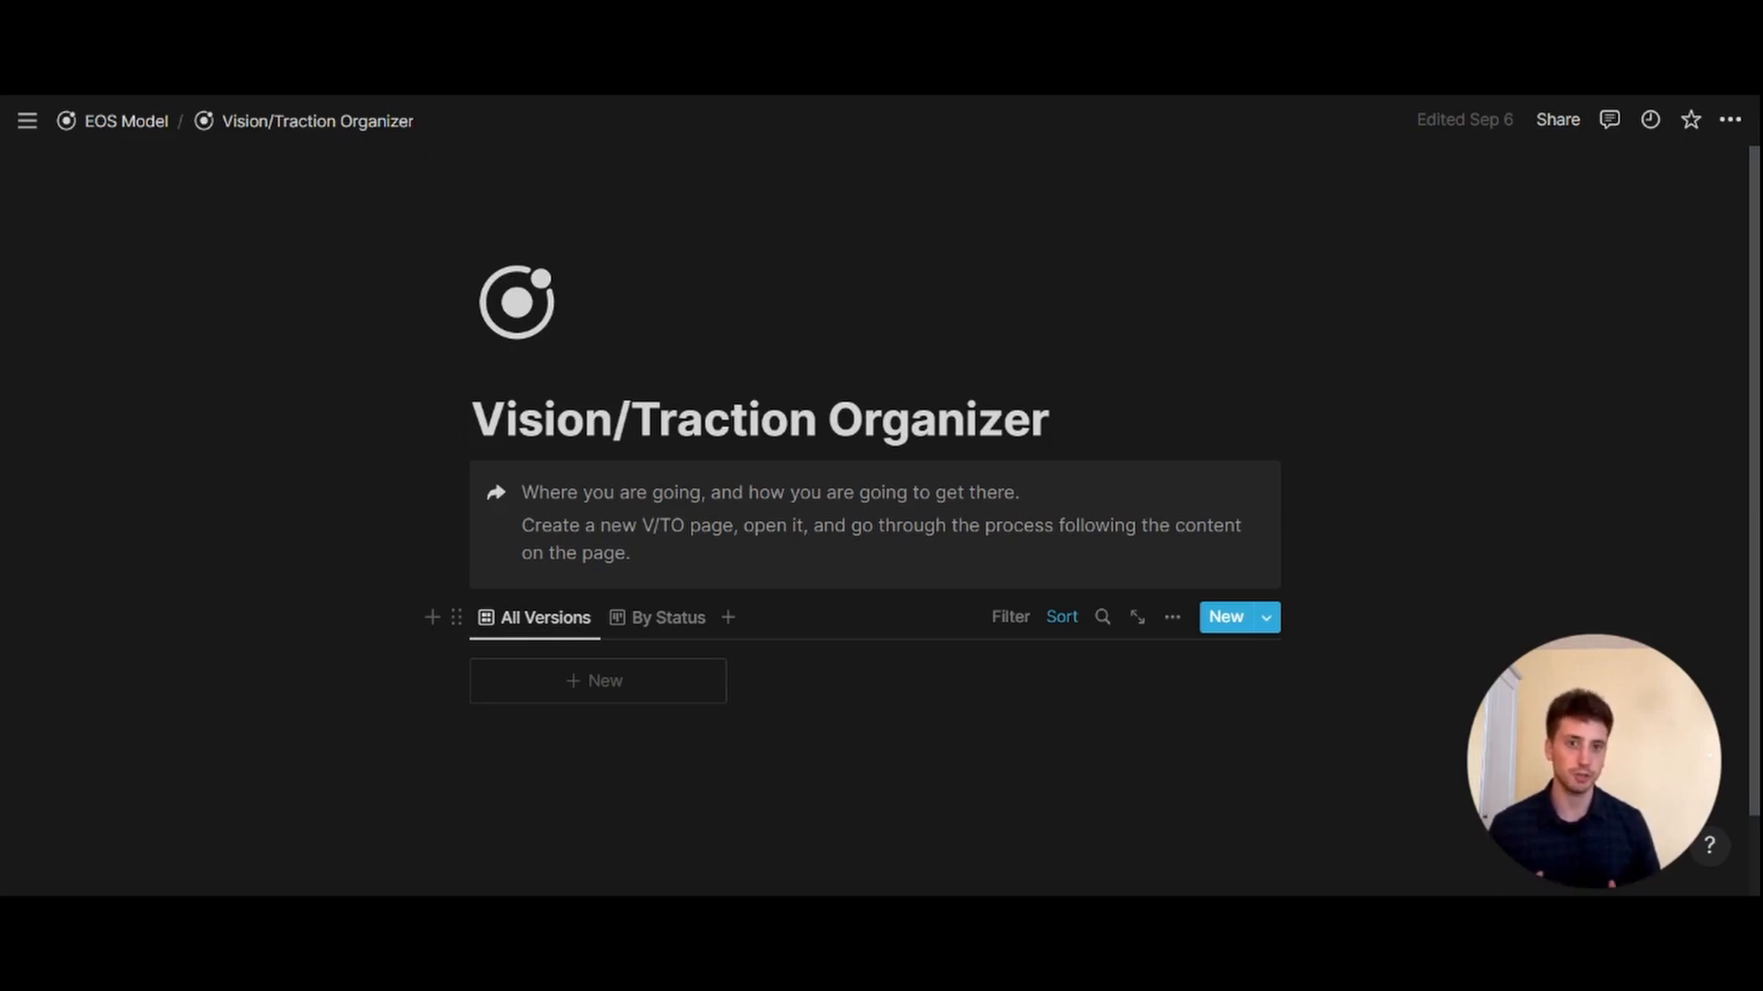
{"action": "scroll", "coordinate": [882, 496], "scroll_direction": "down", "scroll_amount": 1}
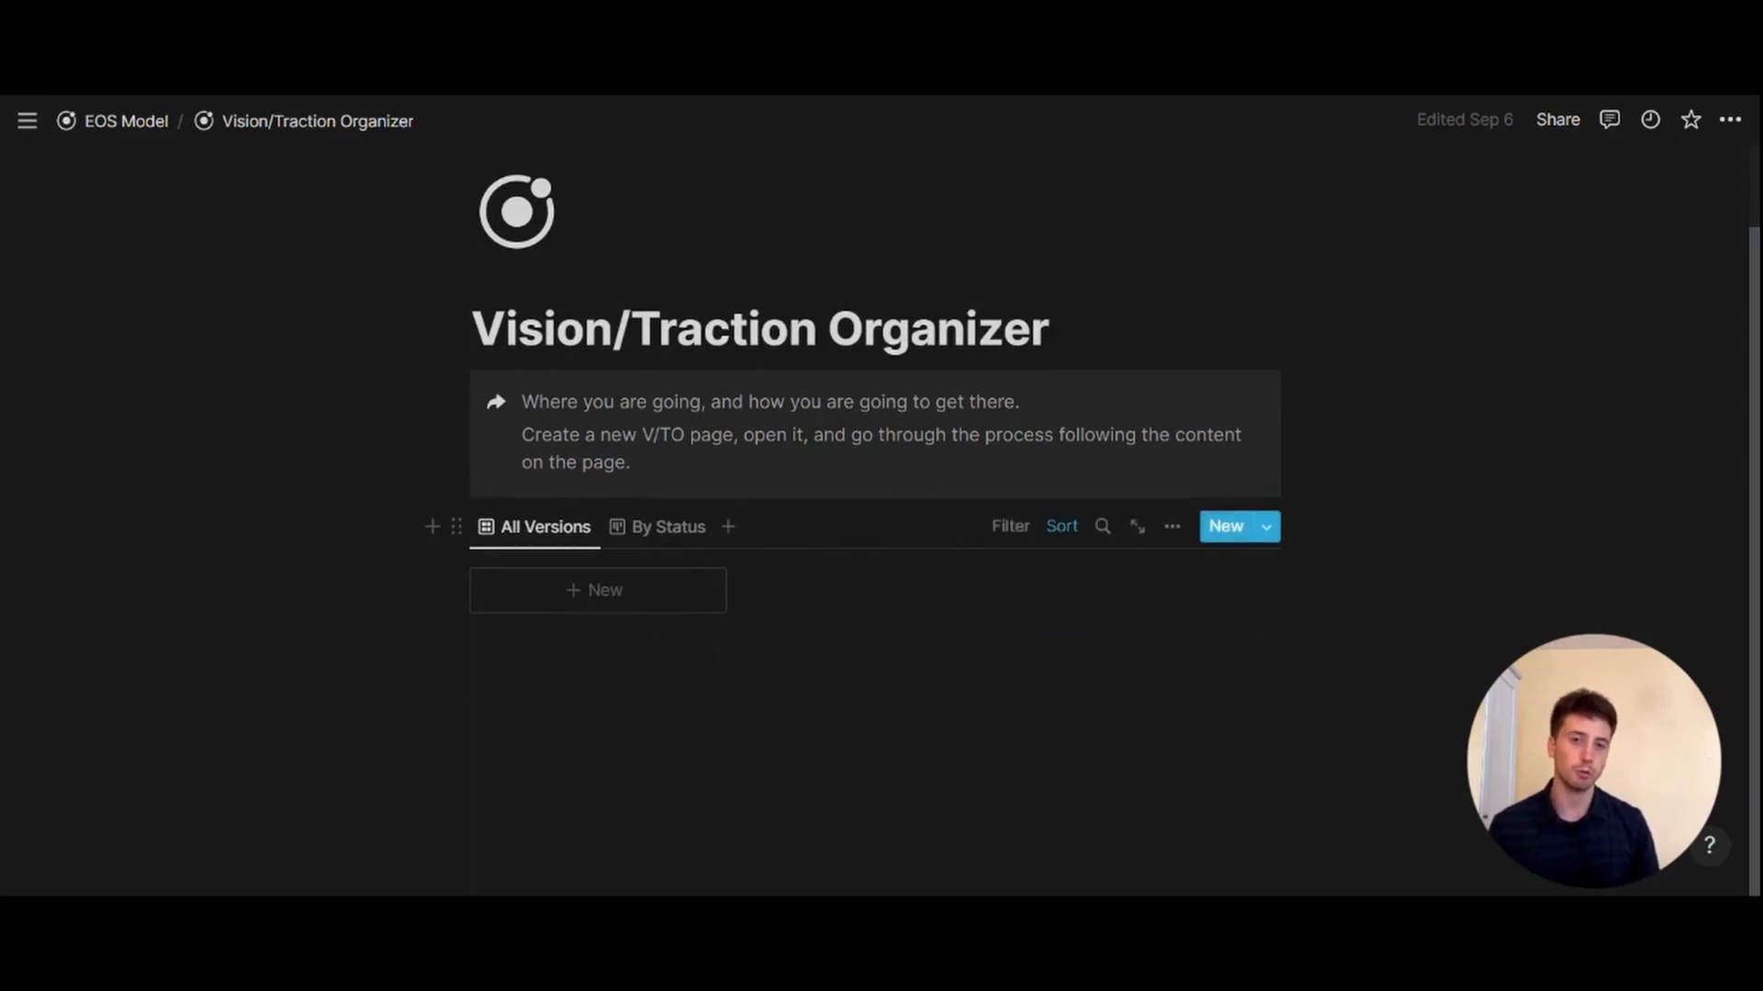
{"action": "left_click", "coordinate": [1225, 526]}
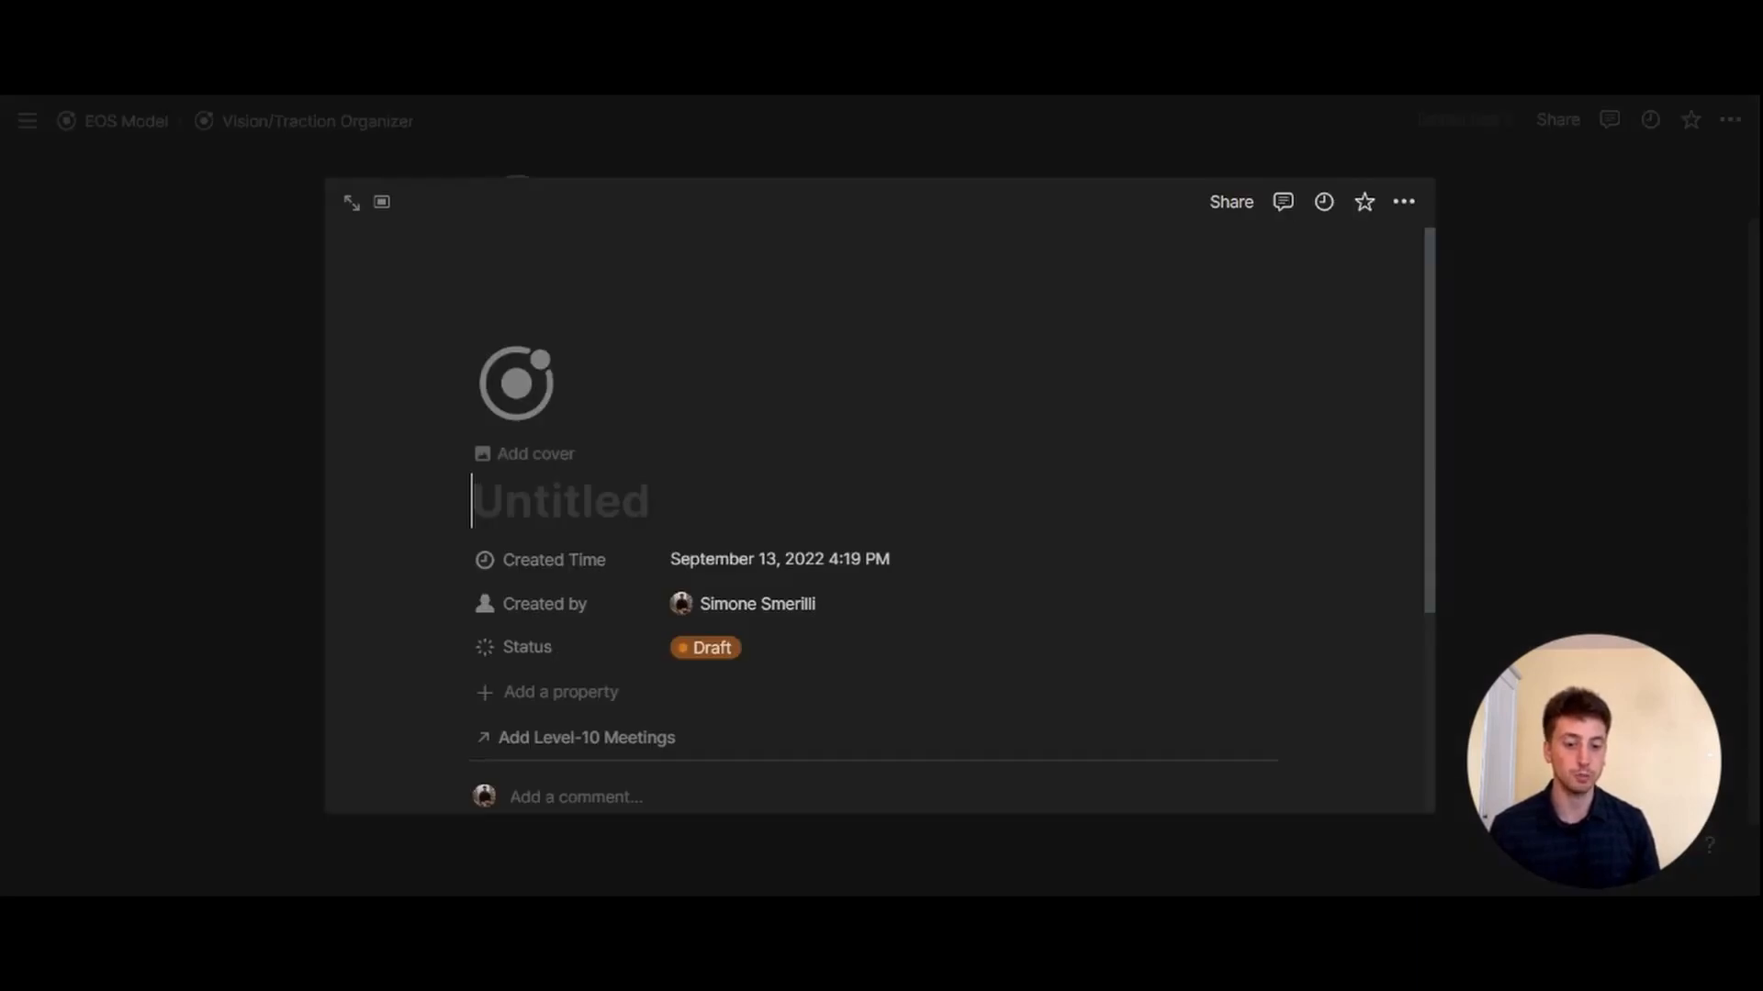
{"action": "key", "text": "ctrl+Return"}
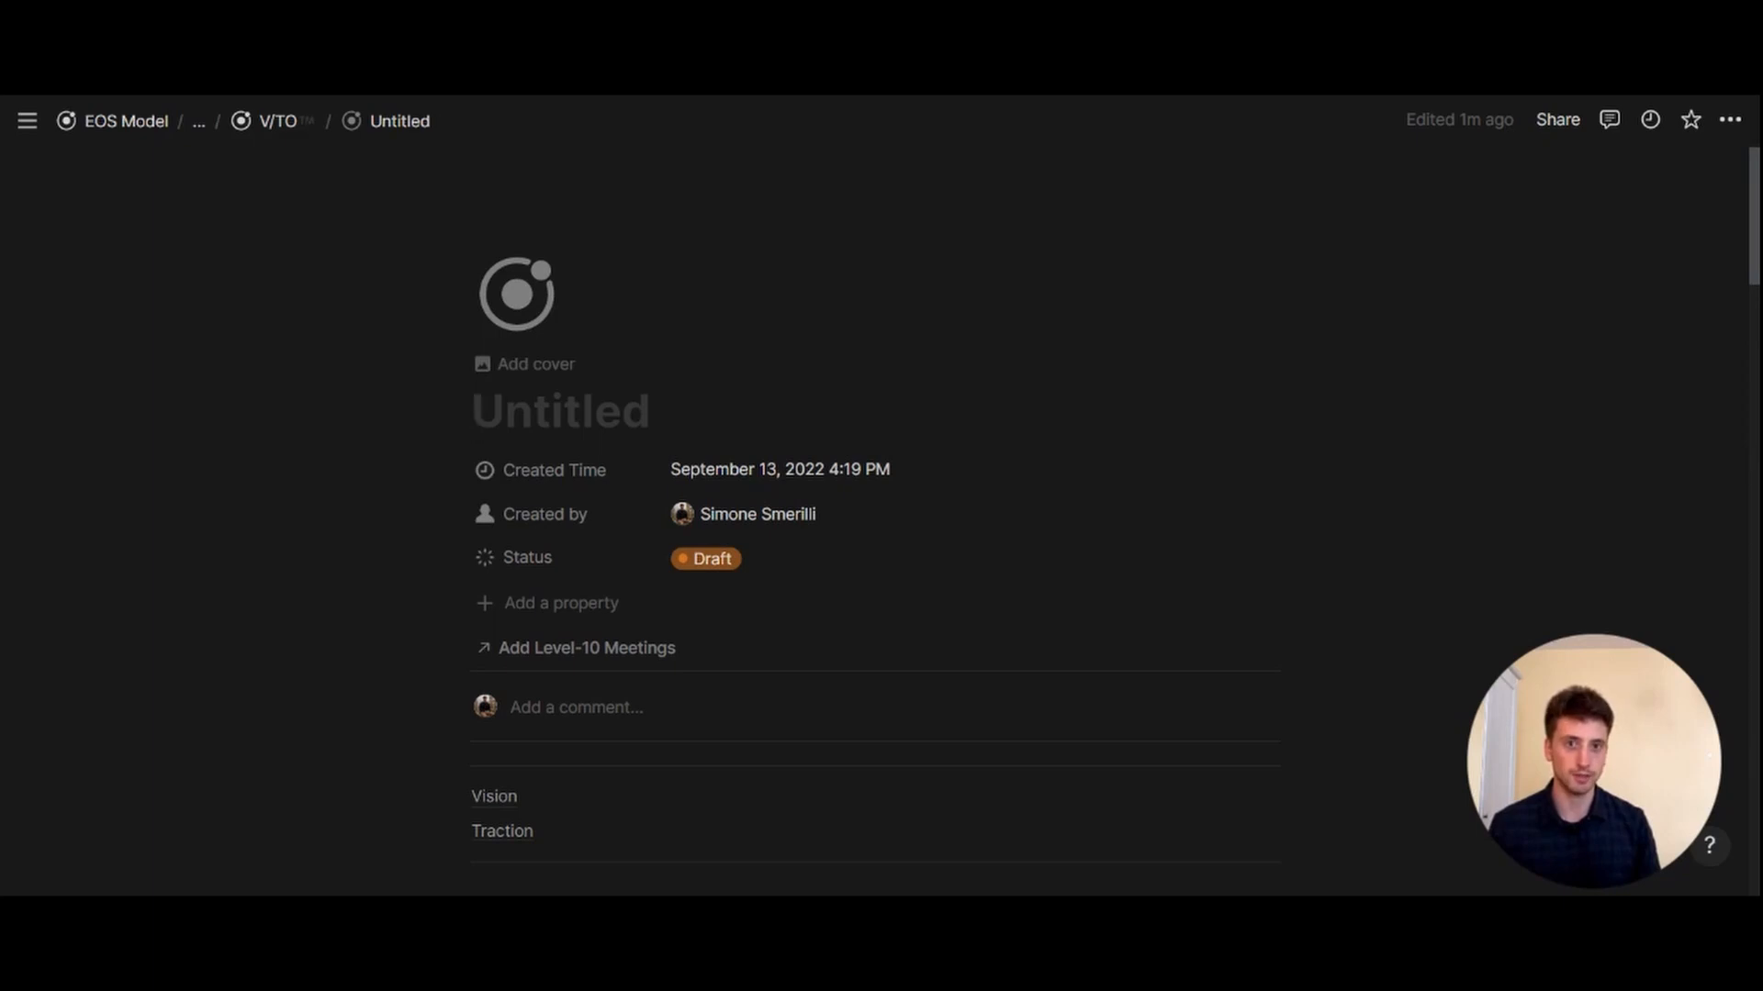
{"action": "type", "text": "september "}
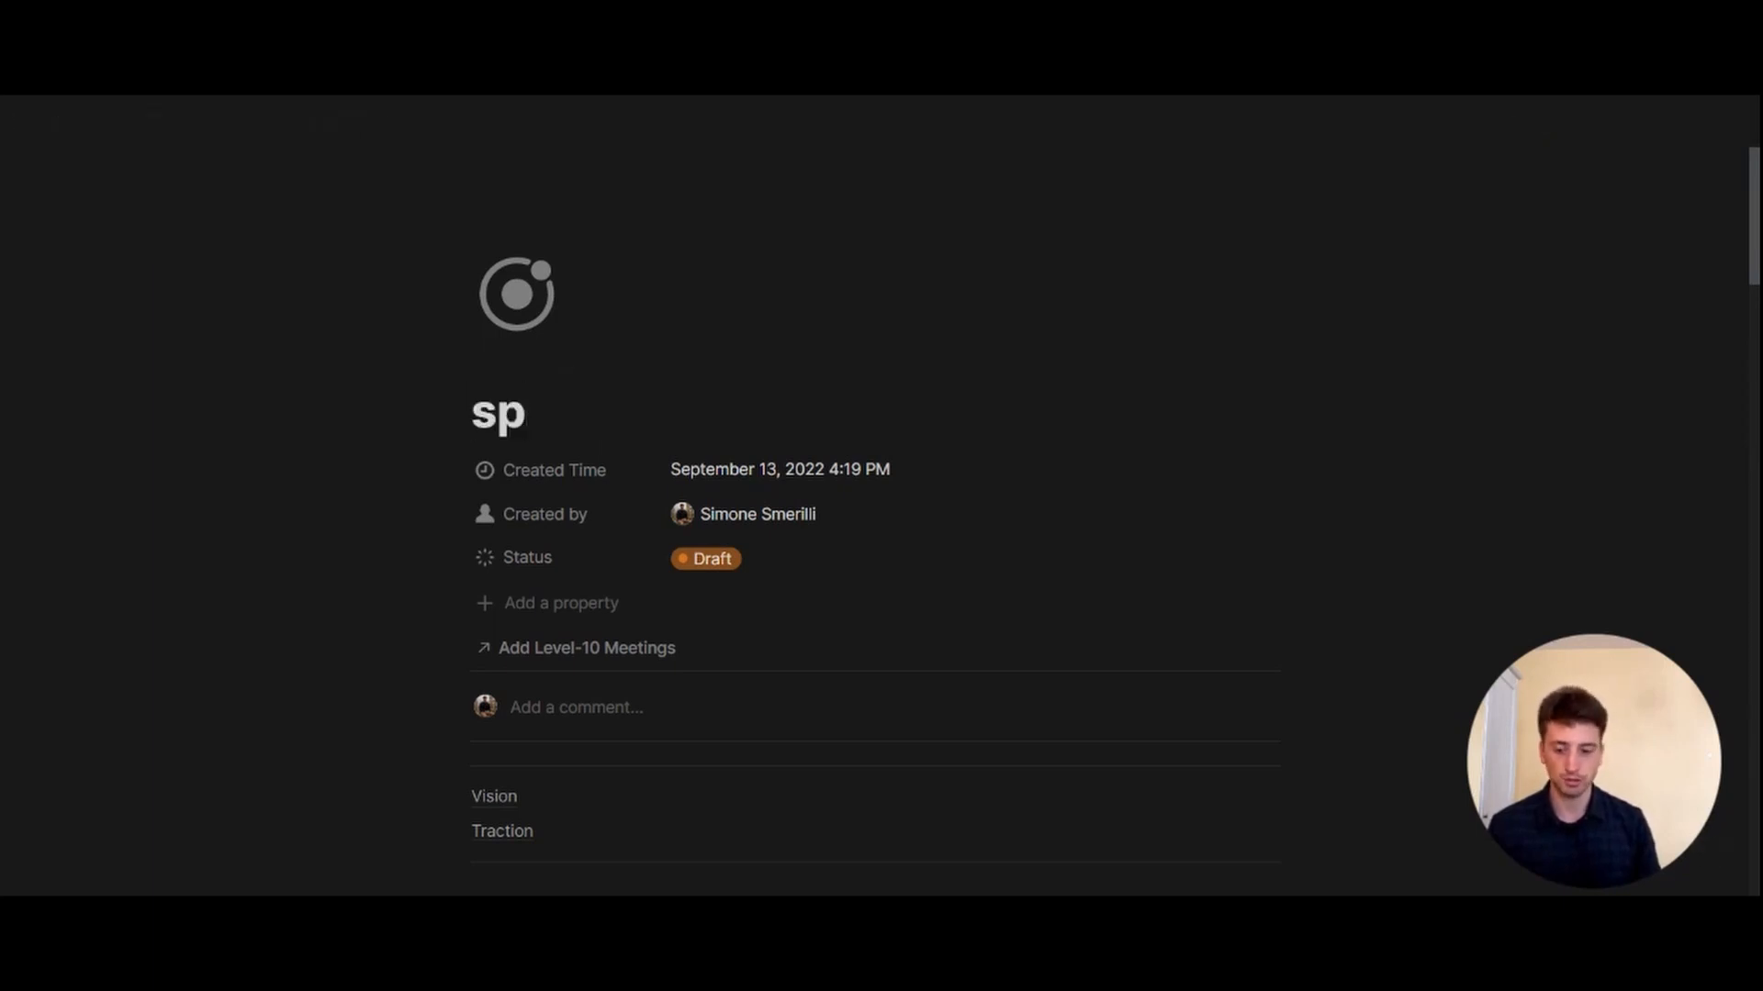
{"action": "type", "text": "2022 VTO"}
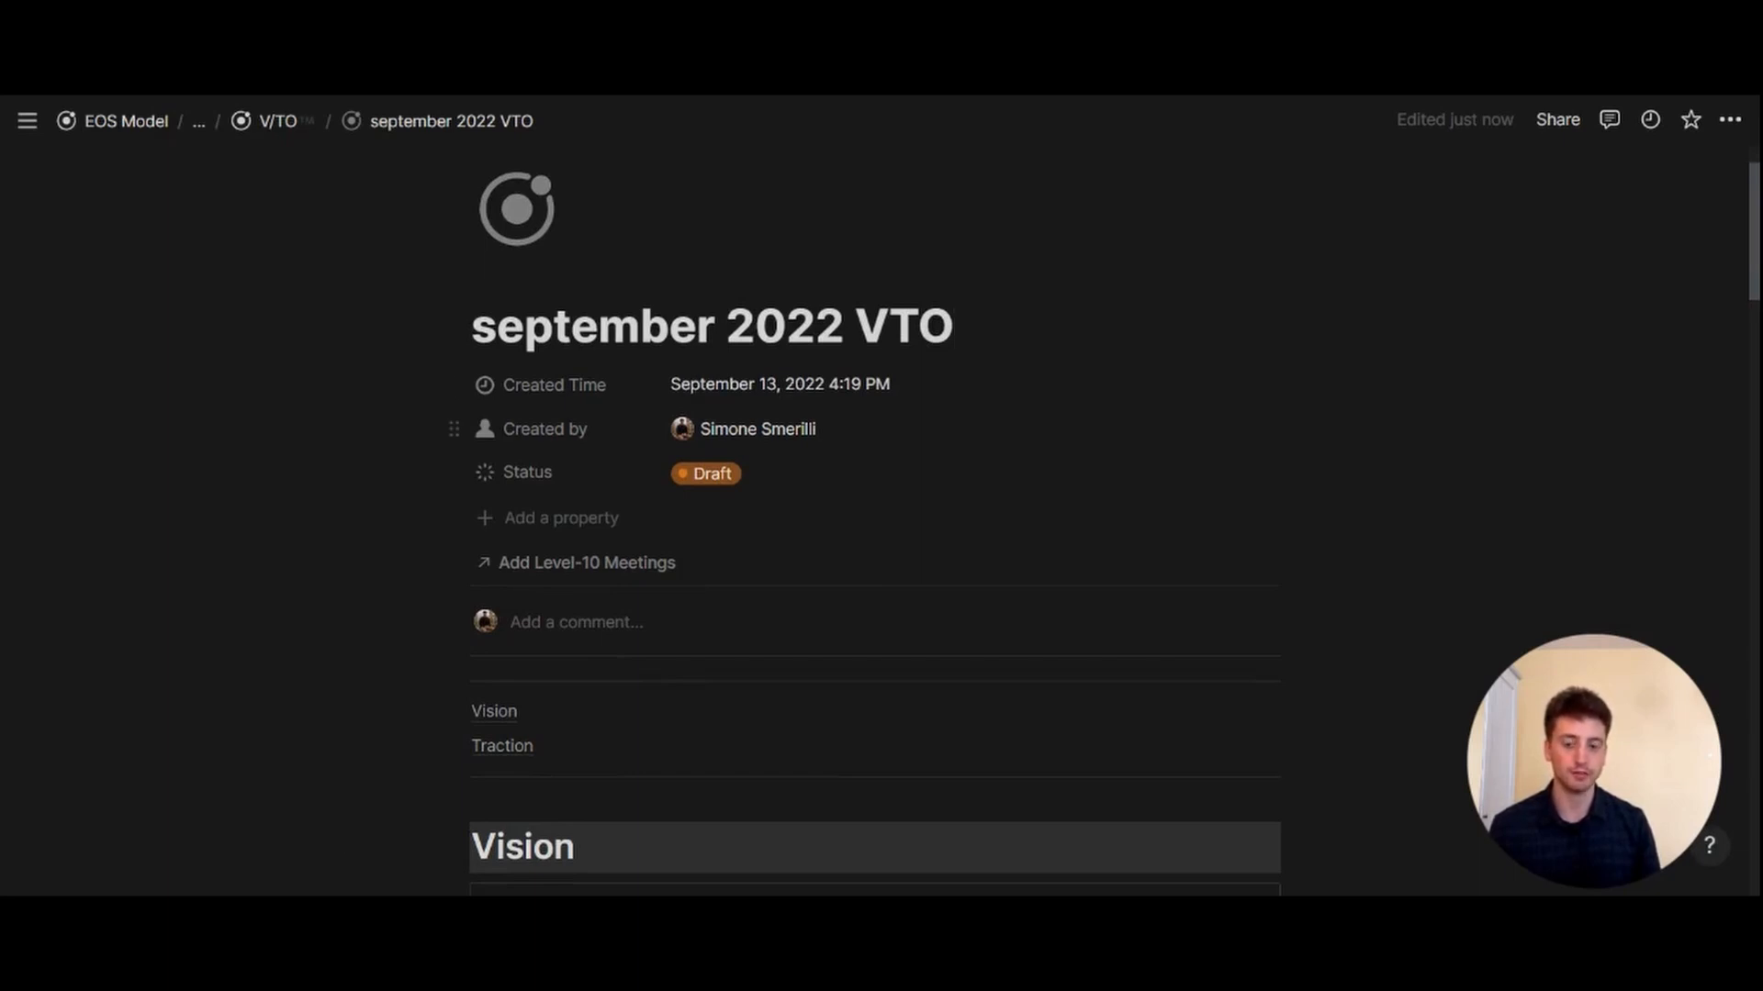
- Examine the page's status options, then its Core Values, Core Focus, 10-Year Target and Marketing Strategy sections
{"action": "left_click", "coordinate": [718, 484]}
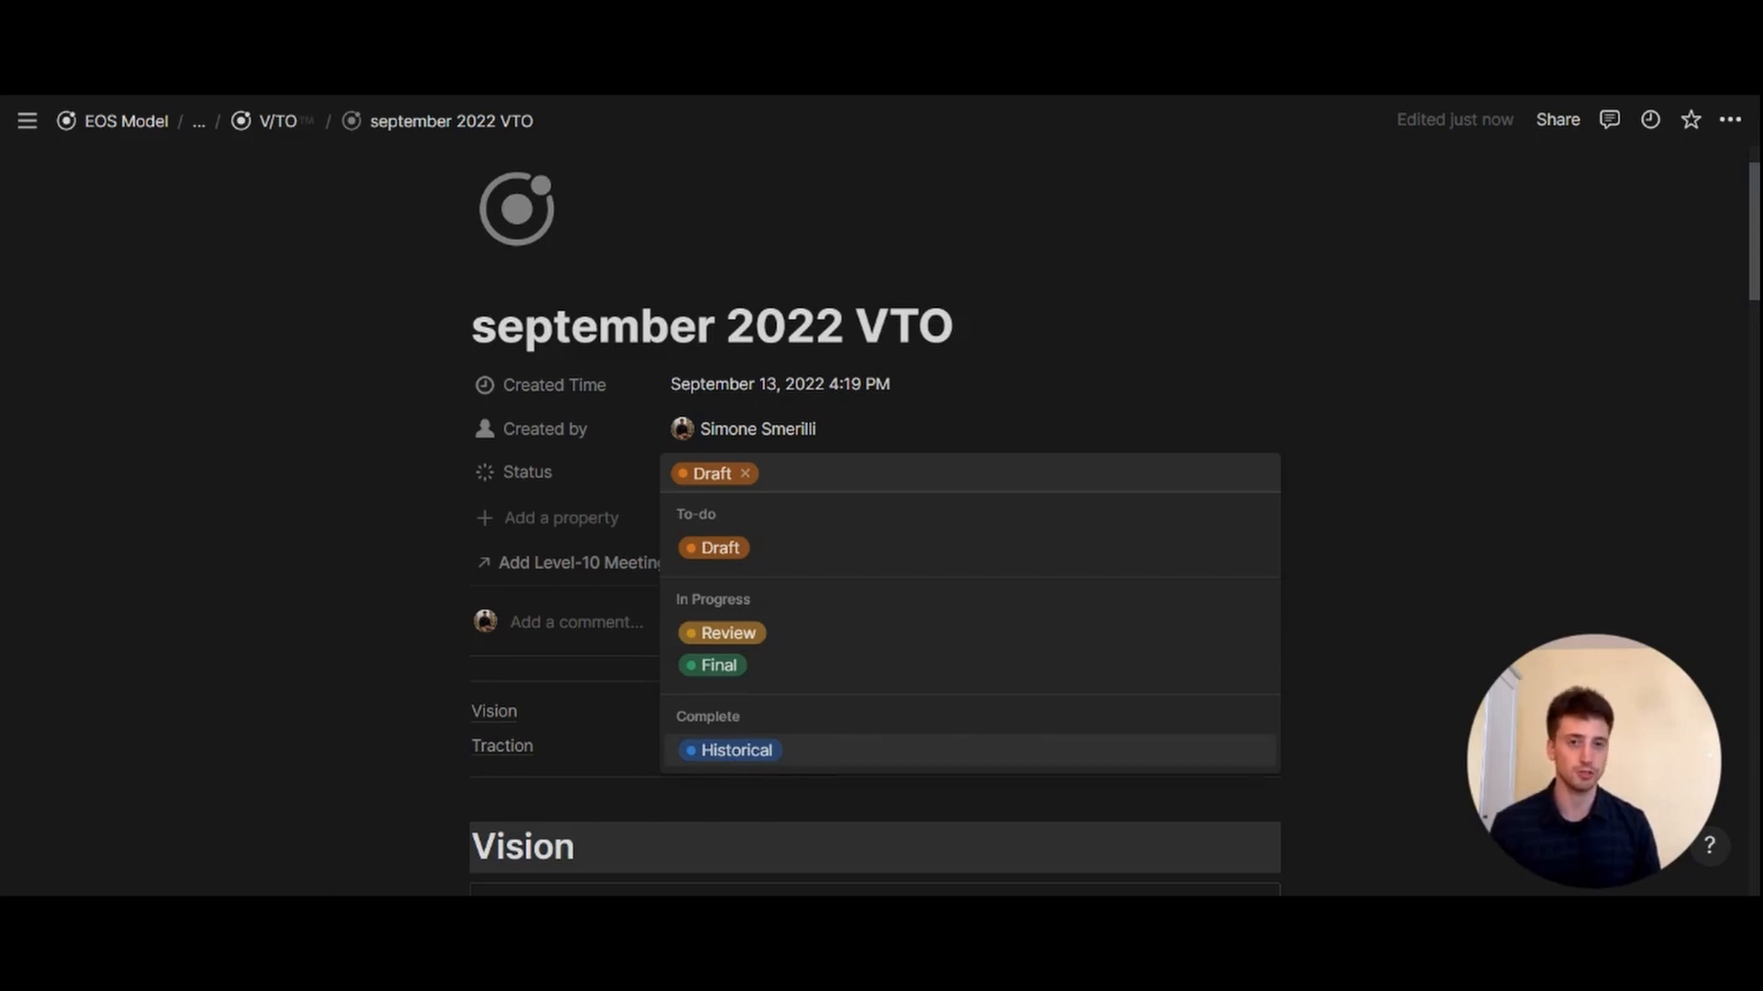
{"action": "key", "text": "Escape"}
{"action": "scroll", "coordinate": [688, 468], "scroll_direction": "down", "scroll_amount": 3}
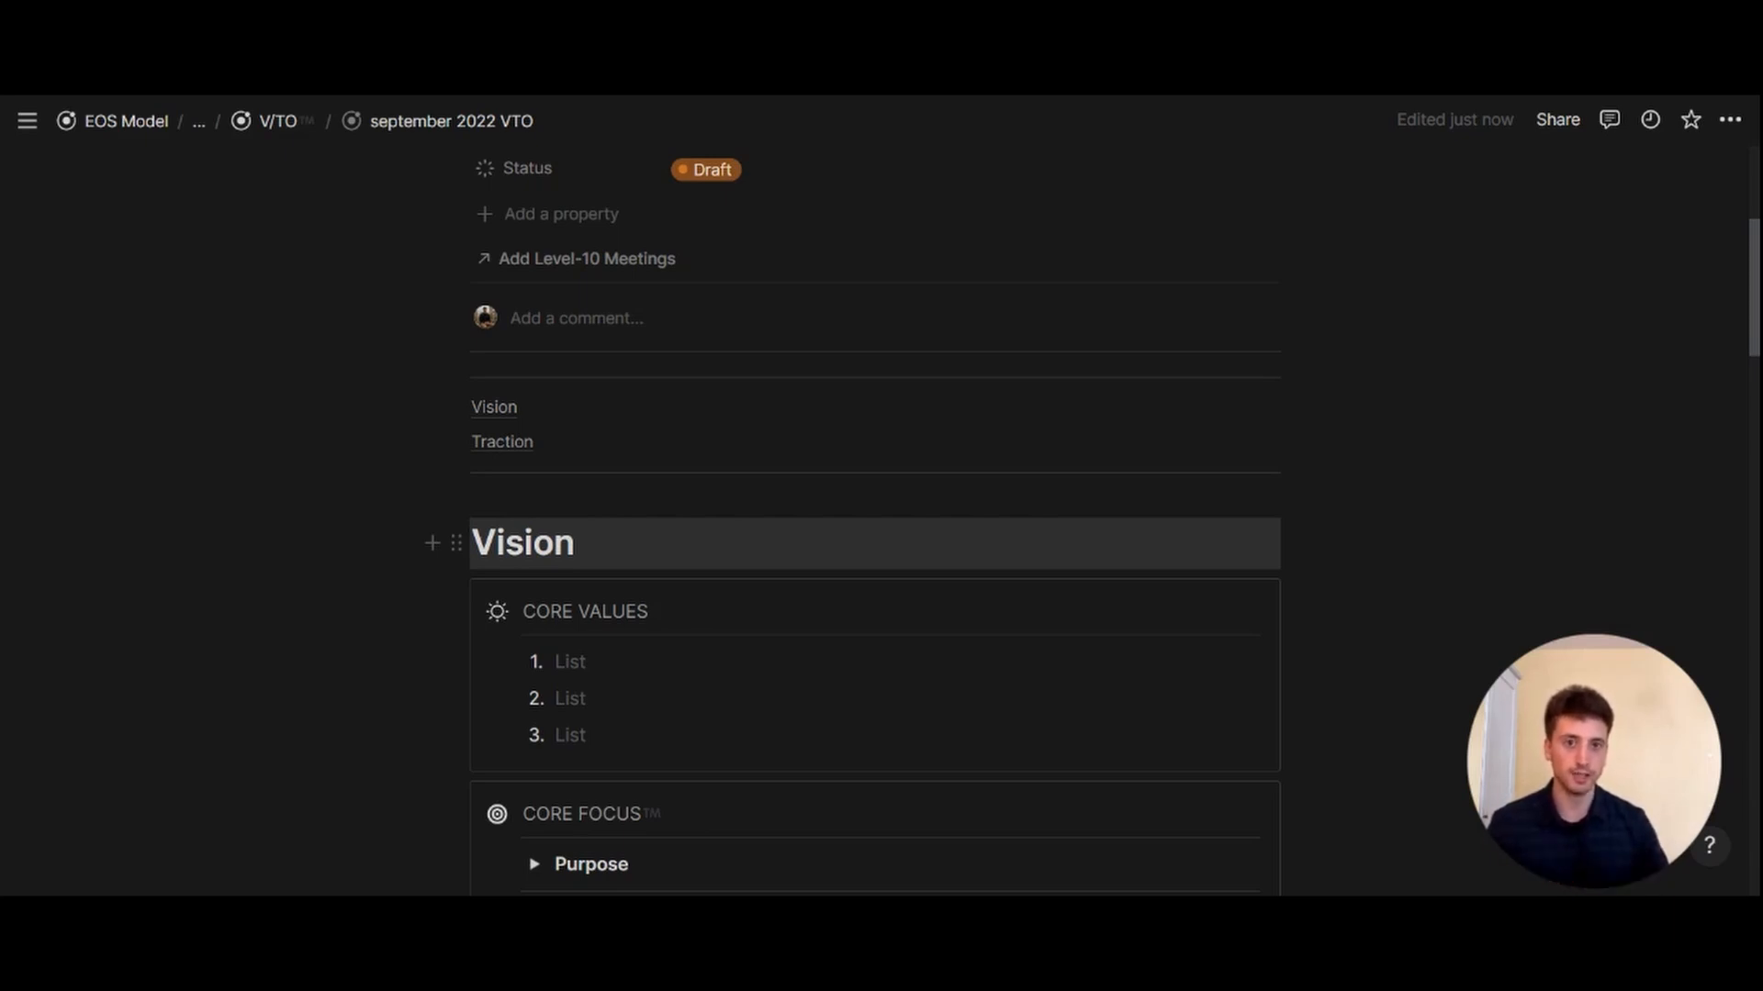
{"action": "scroll", "coordinate": [875, 515], "scroll_direction": "down", "scroll_amount": 2}
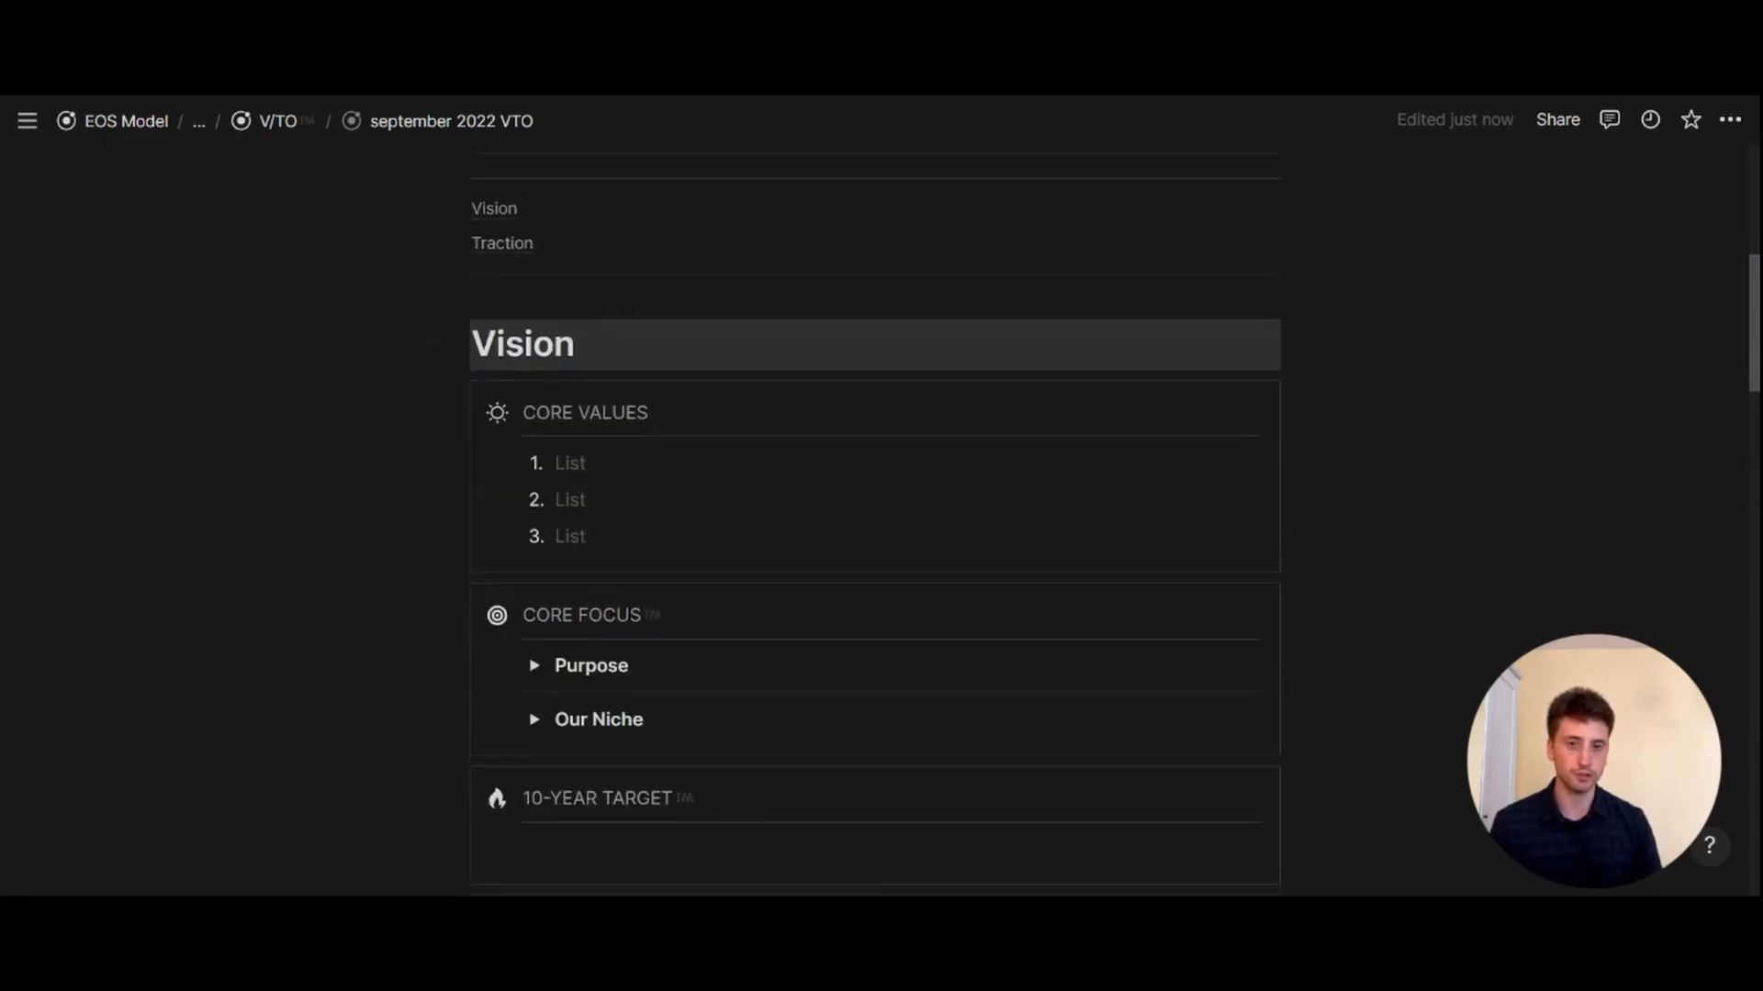
{"action": "scroll", "coordinate": [874, 514], "scroll_direction": "down", "scroll_amount": 1}
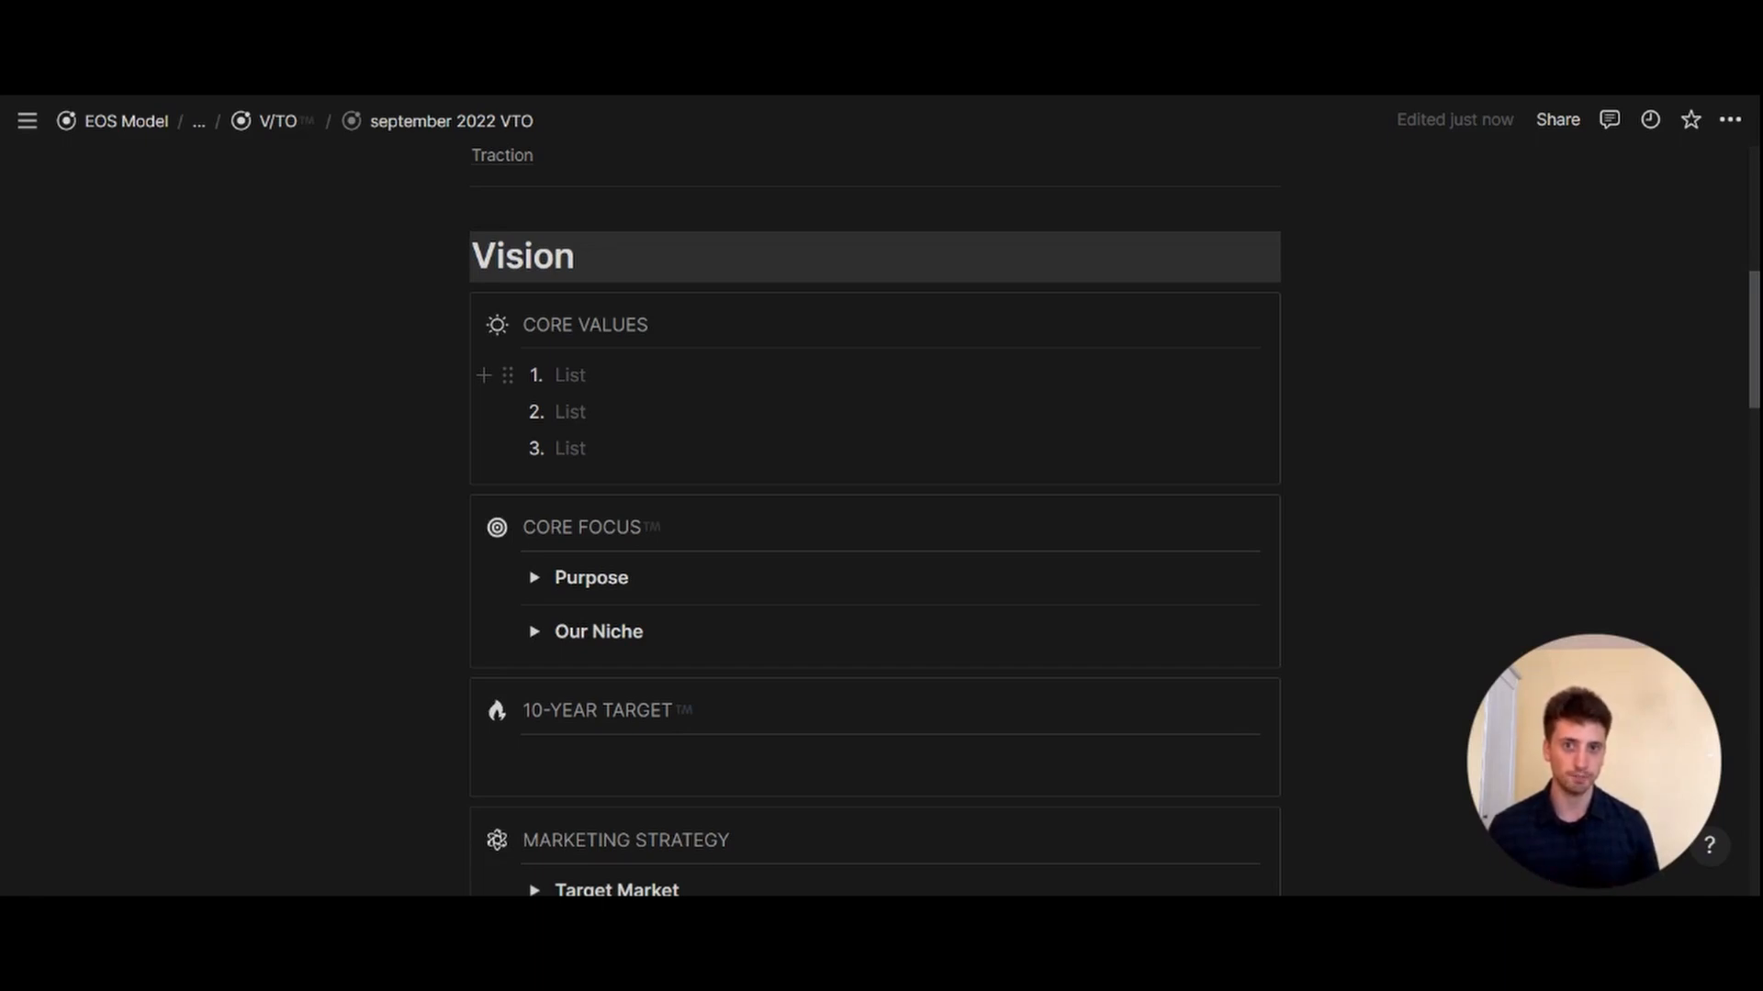
{"action": "scroll", "coordinate": [875, 495], "scroll_direction": "down", "scroll_amount": 3}
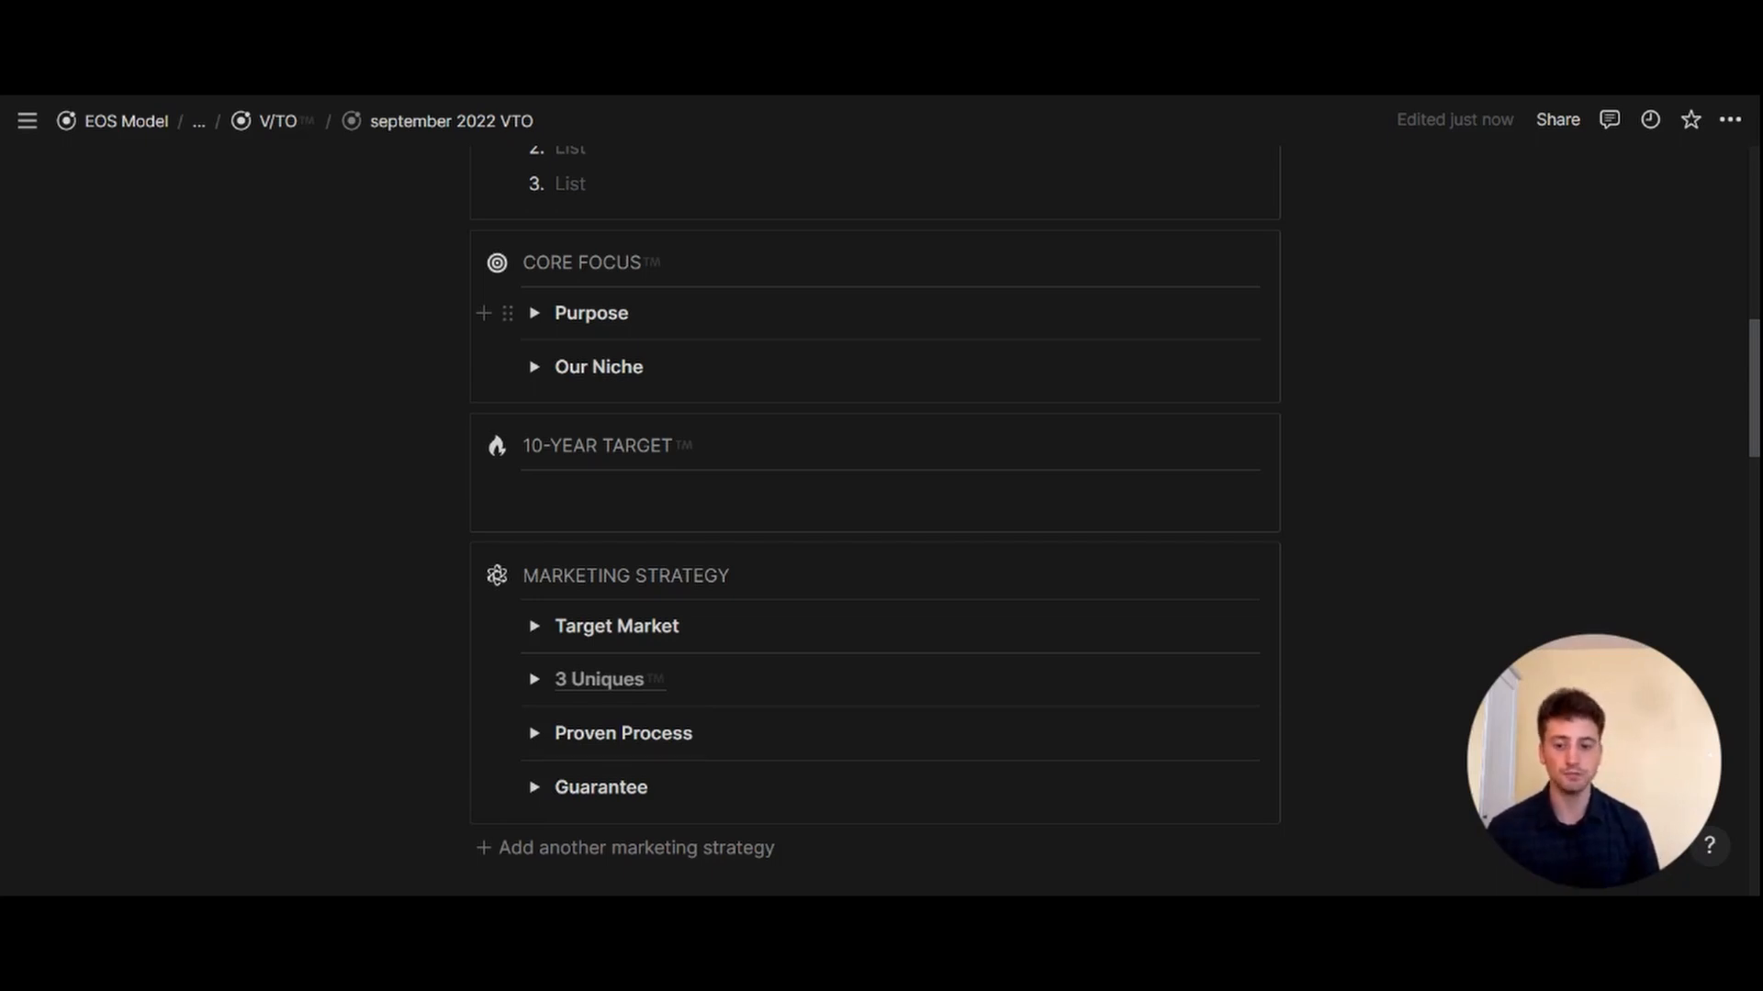
{"action": "scroll", "coordinate": [876, 523], "scroll_direction": "down", "scroll_amount": 3}
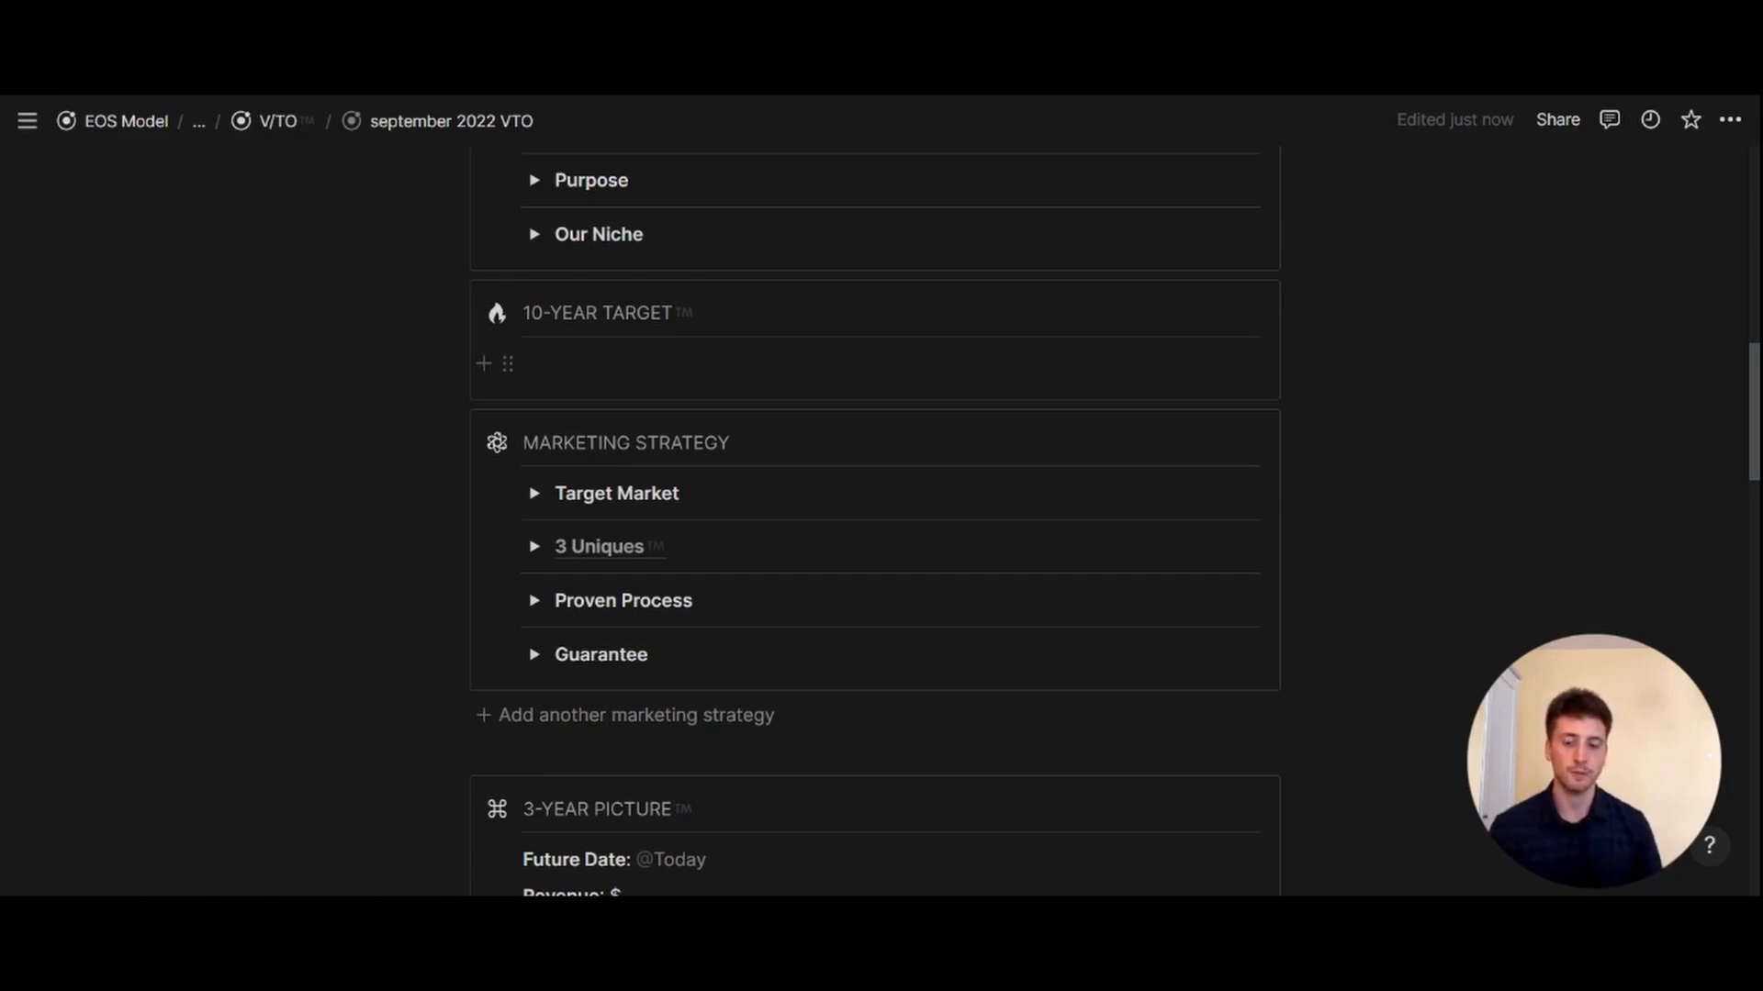
{"action": "scroll", "coordinate": [872, 371], "scroll_direction": "down", "scroll_amount": 2}
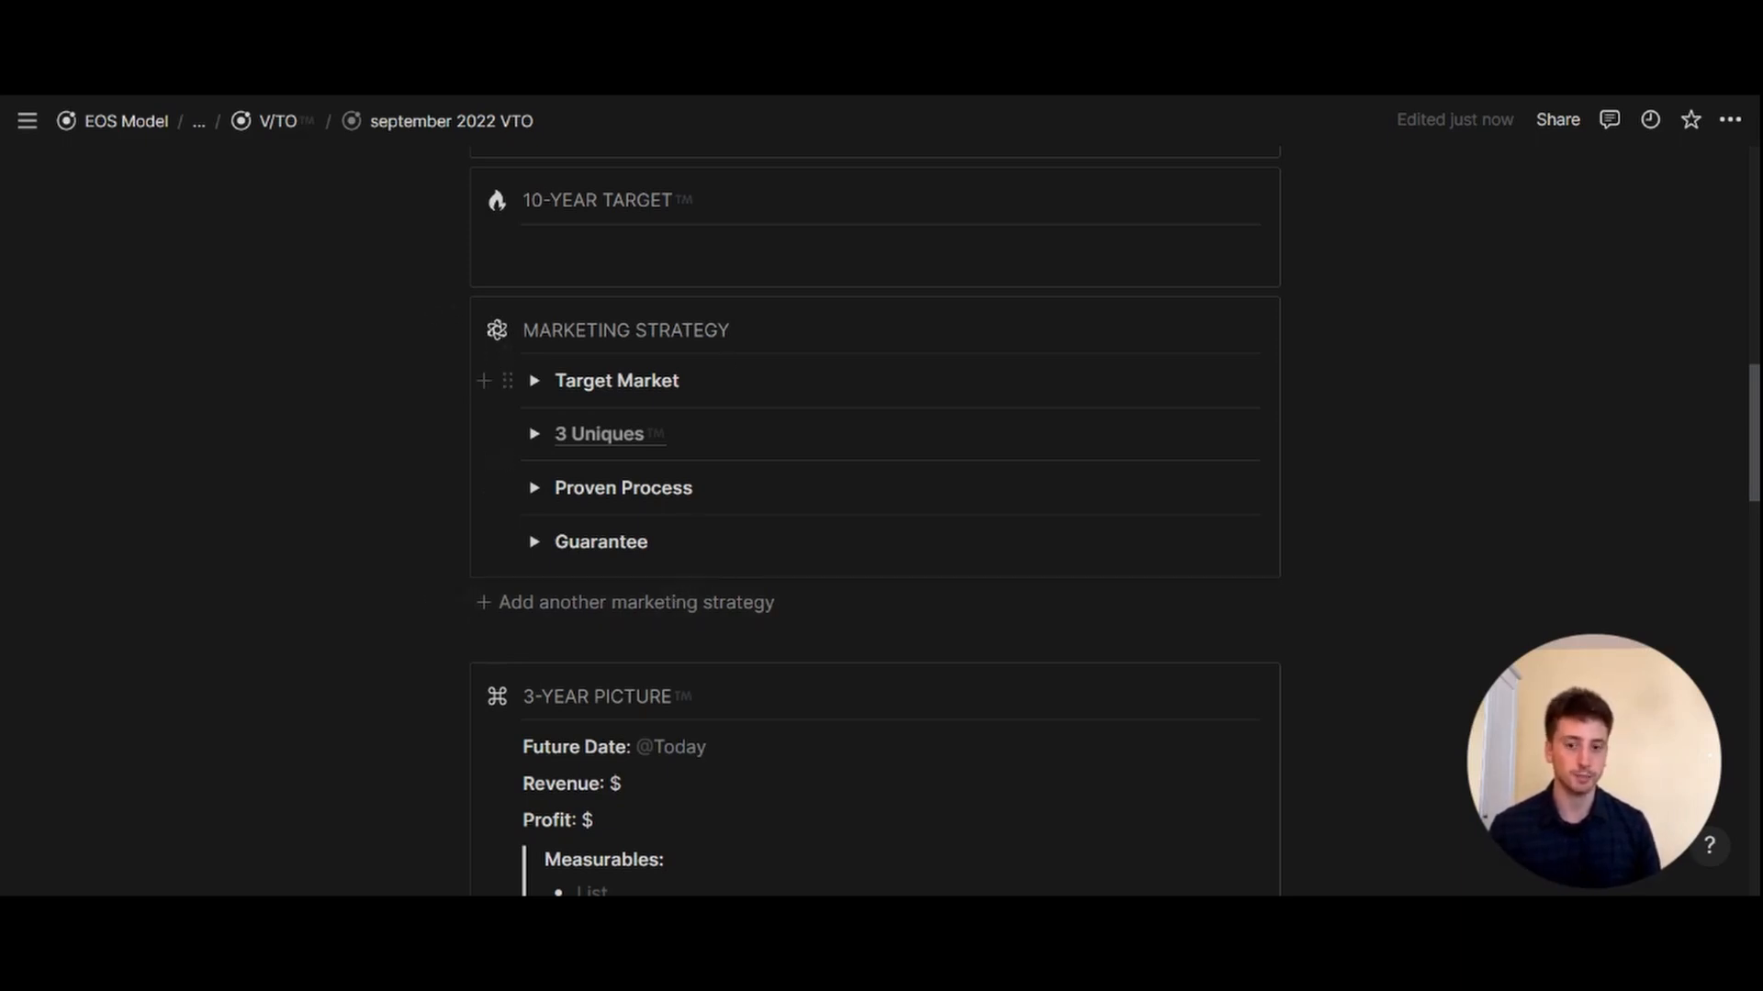
- Expand Target Market and Guarantee in the Marketing Strategy section, previewing the link on 3 Uniques
{"action": "left_click", "coordinate": [534, 380]}
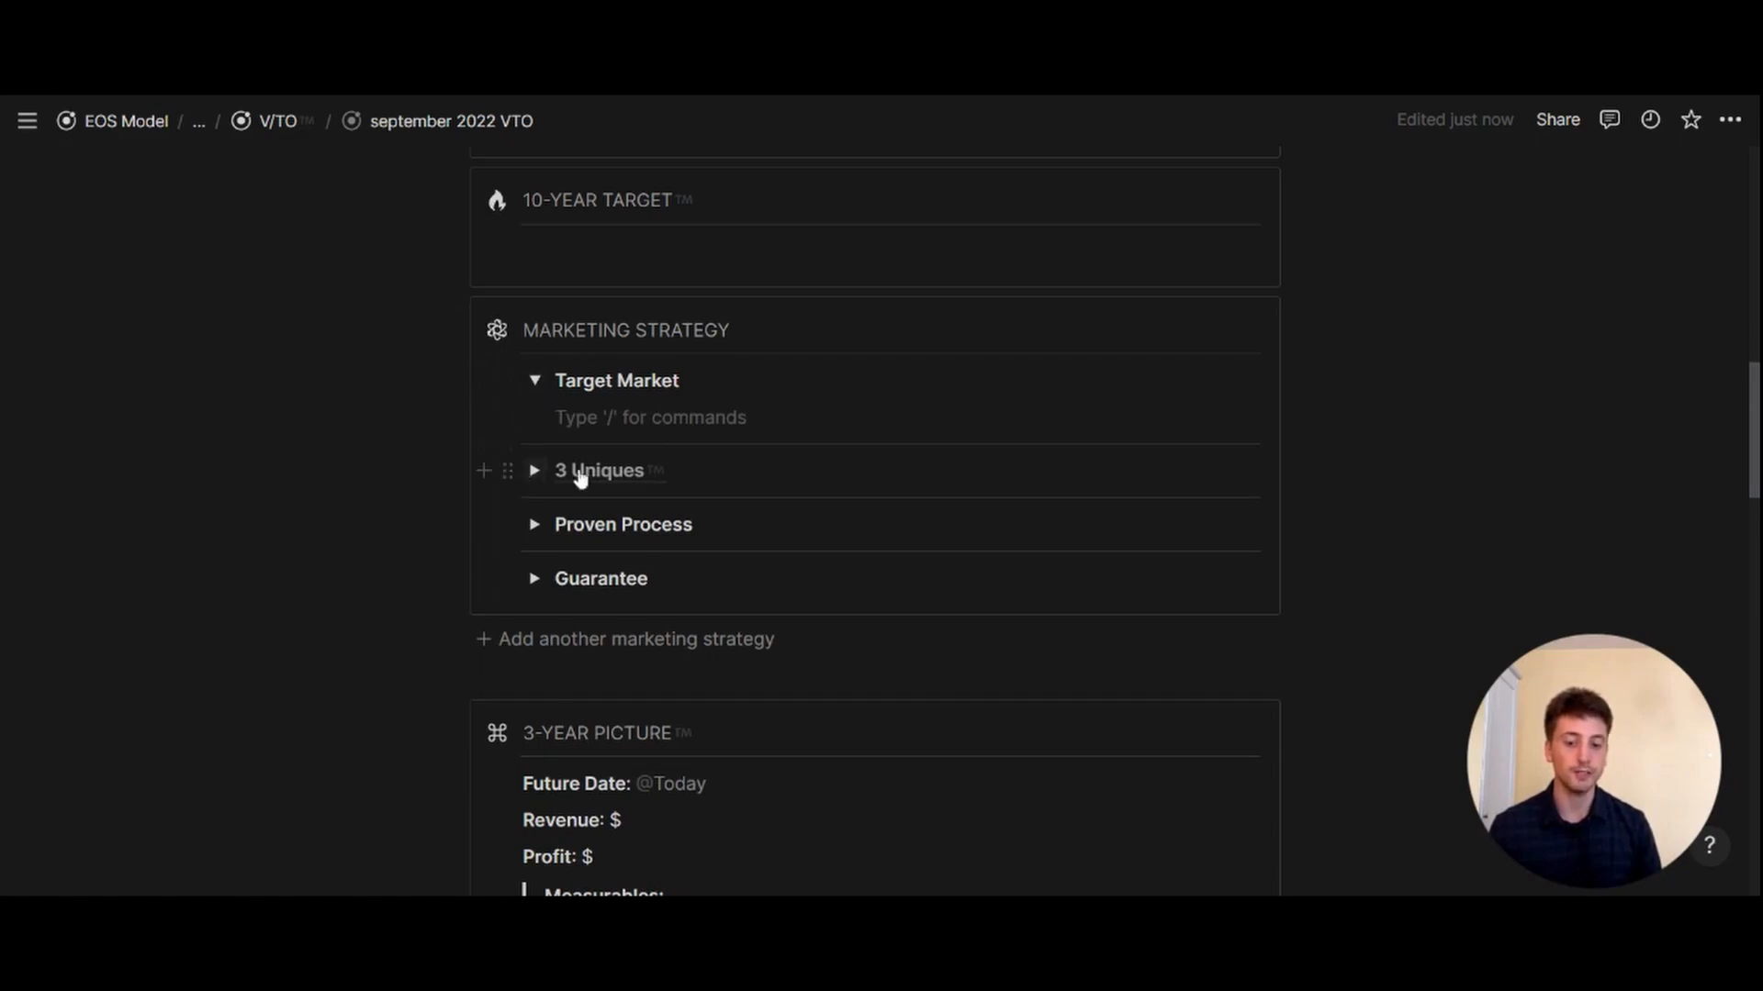
{"action": "mouse_move", "coordinate": [601, 475]}
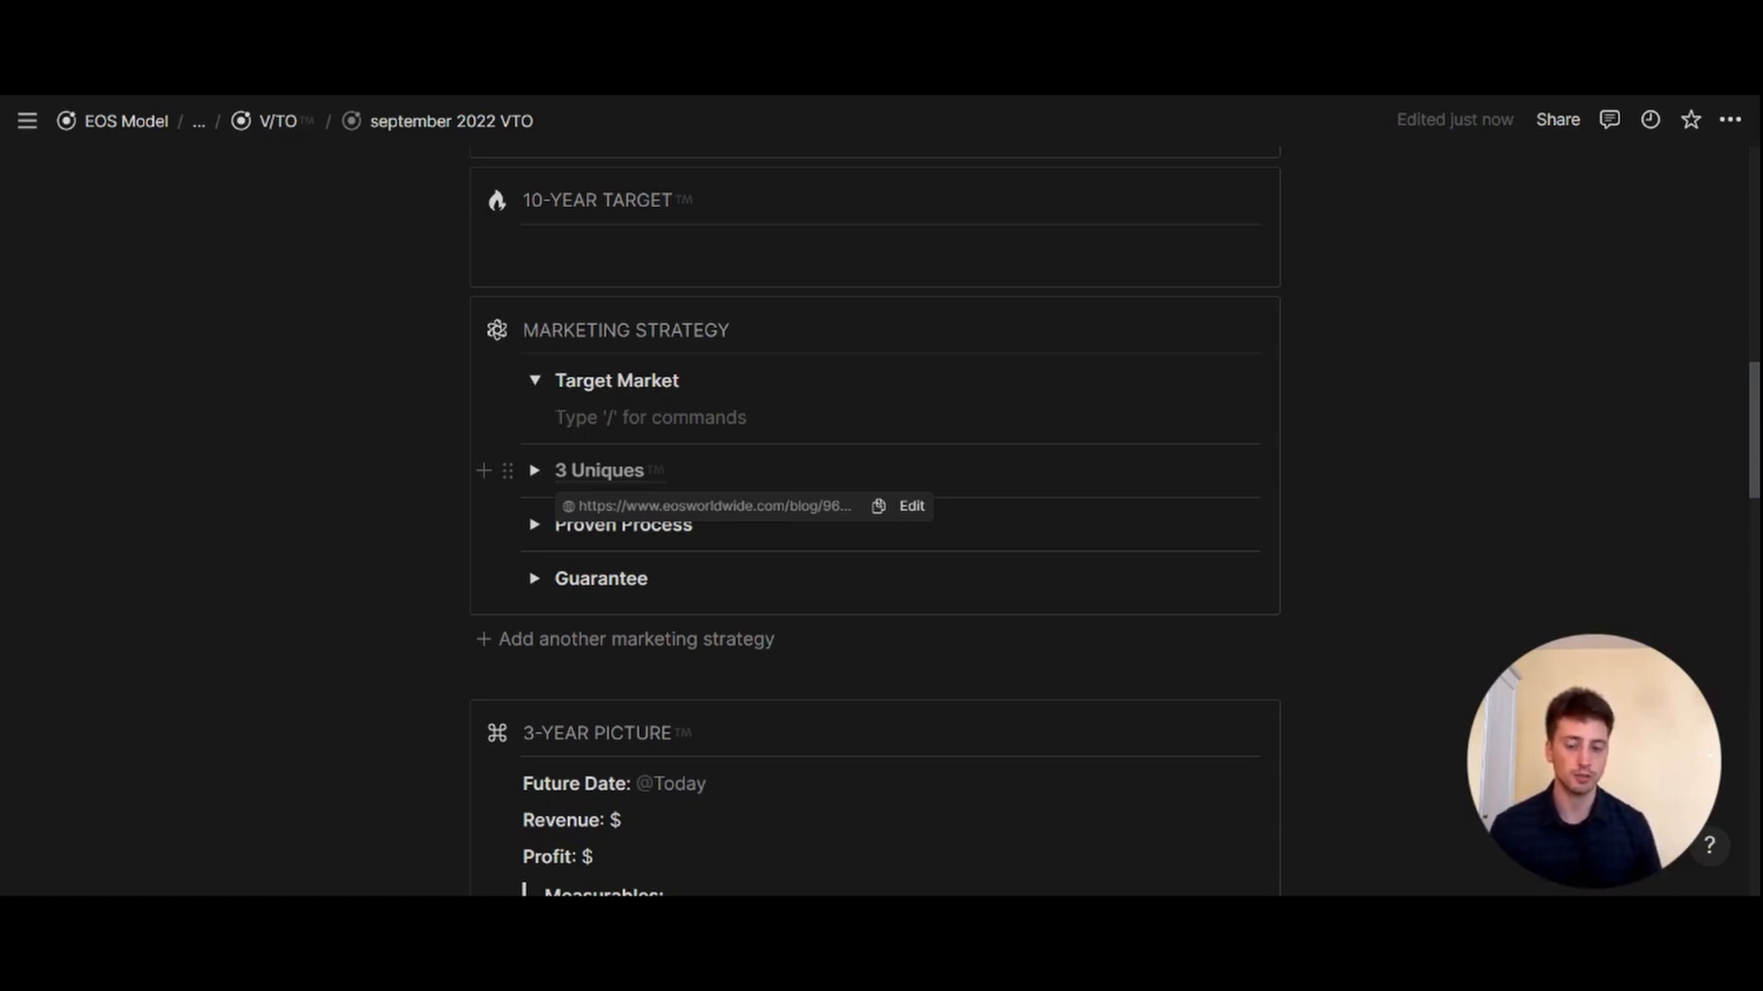
{"action": "left_click", "coordinate": [693, 525]}
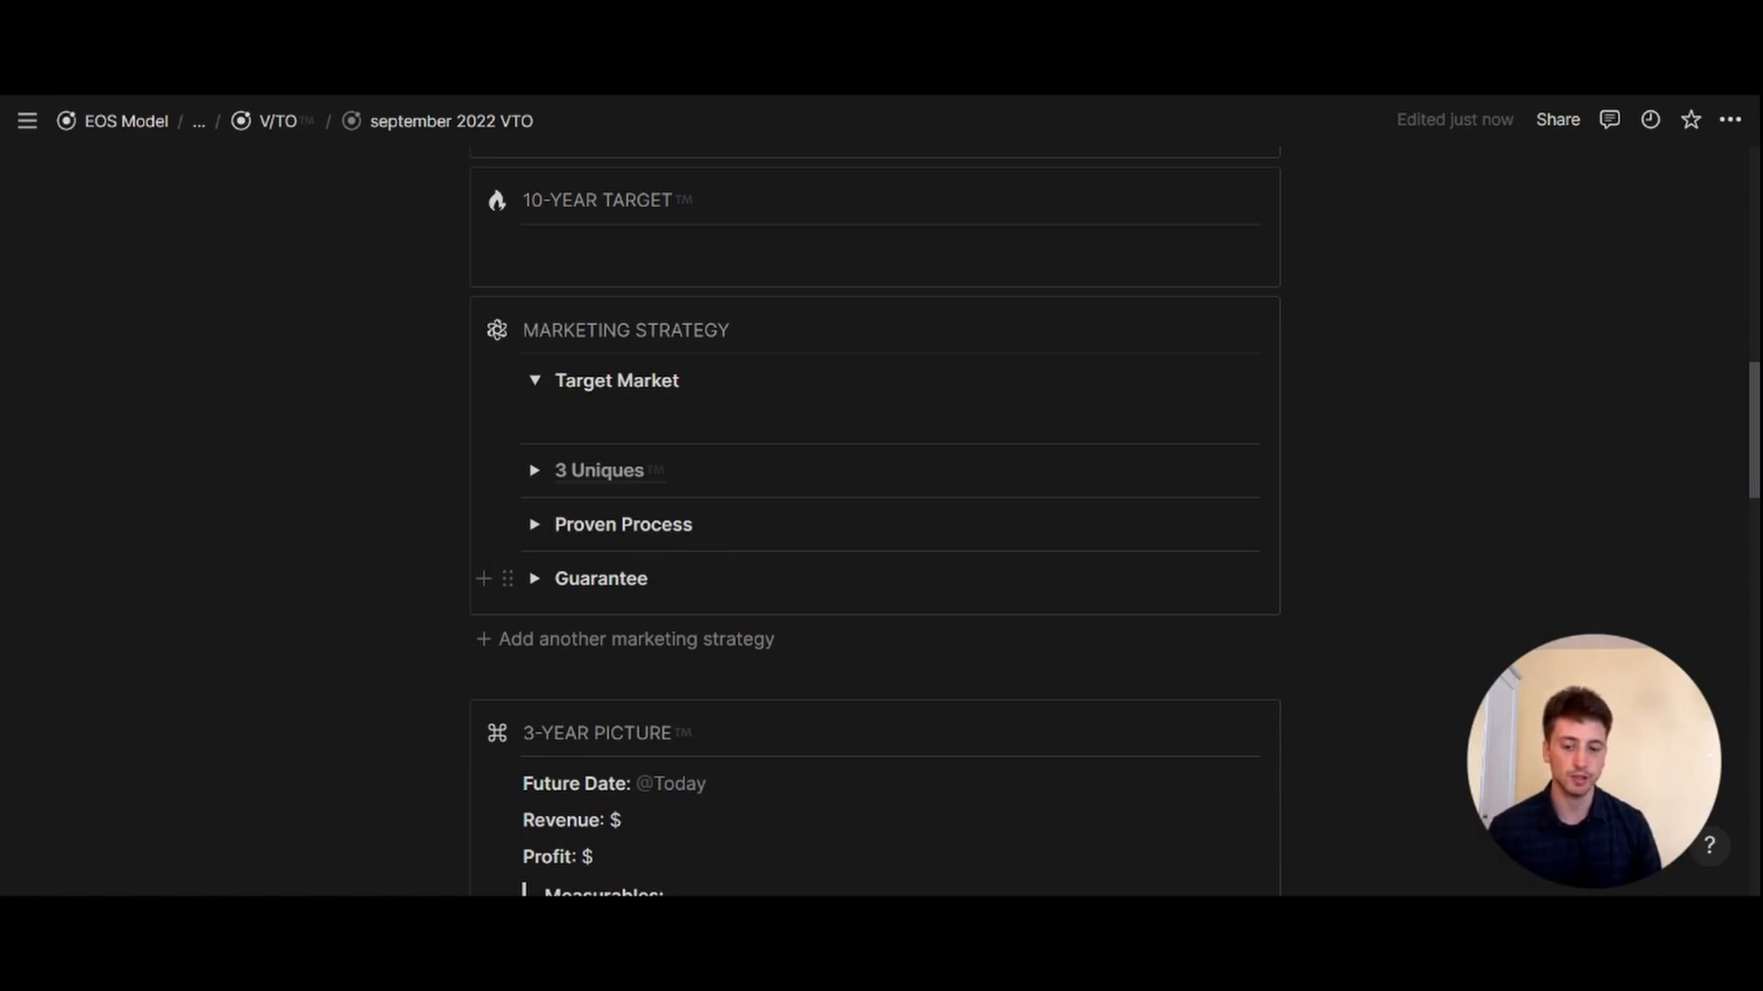
{"action": "left_click", "coordinate": [534, 579]}
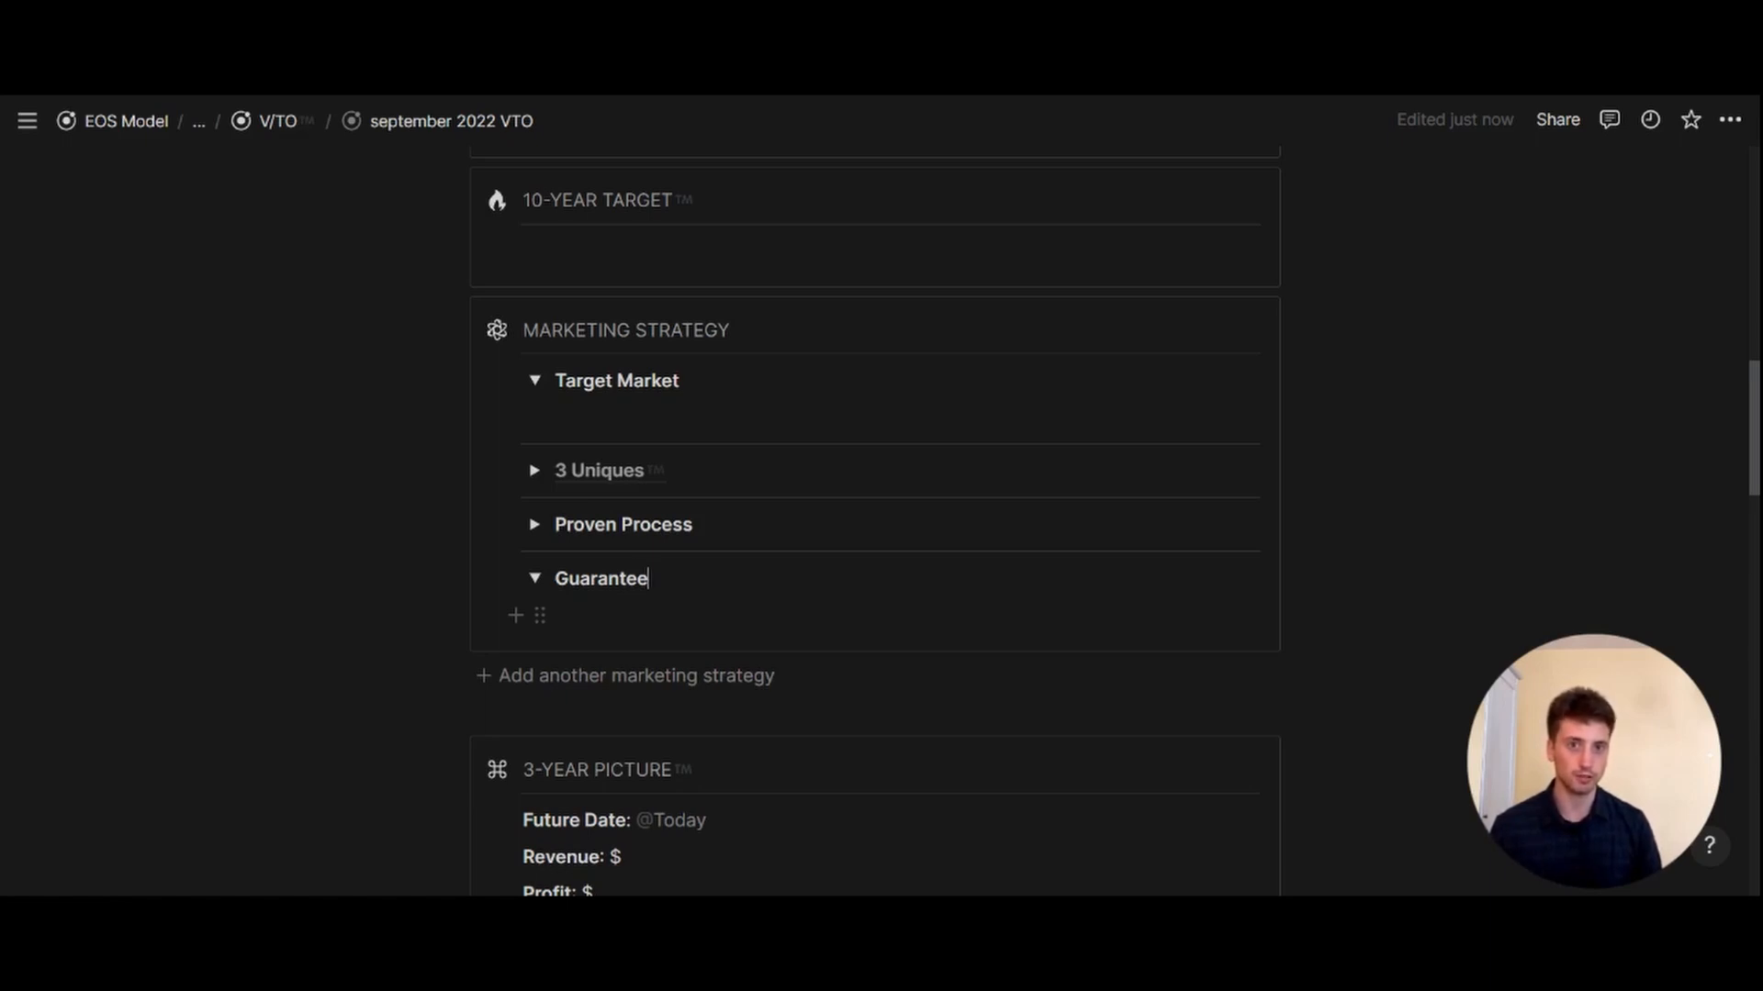
- Set the future date of the 3-Year Picture to September 13, 2025
{"action": "scroll", "coordinate": [875, 551], "scroll_direction": "down", "scroll_amount": 5}
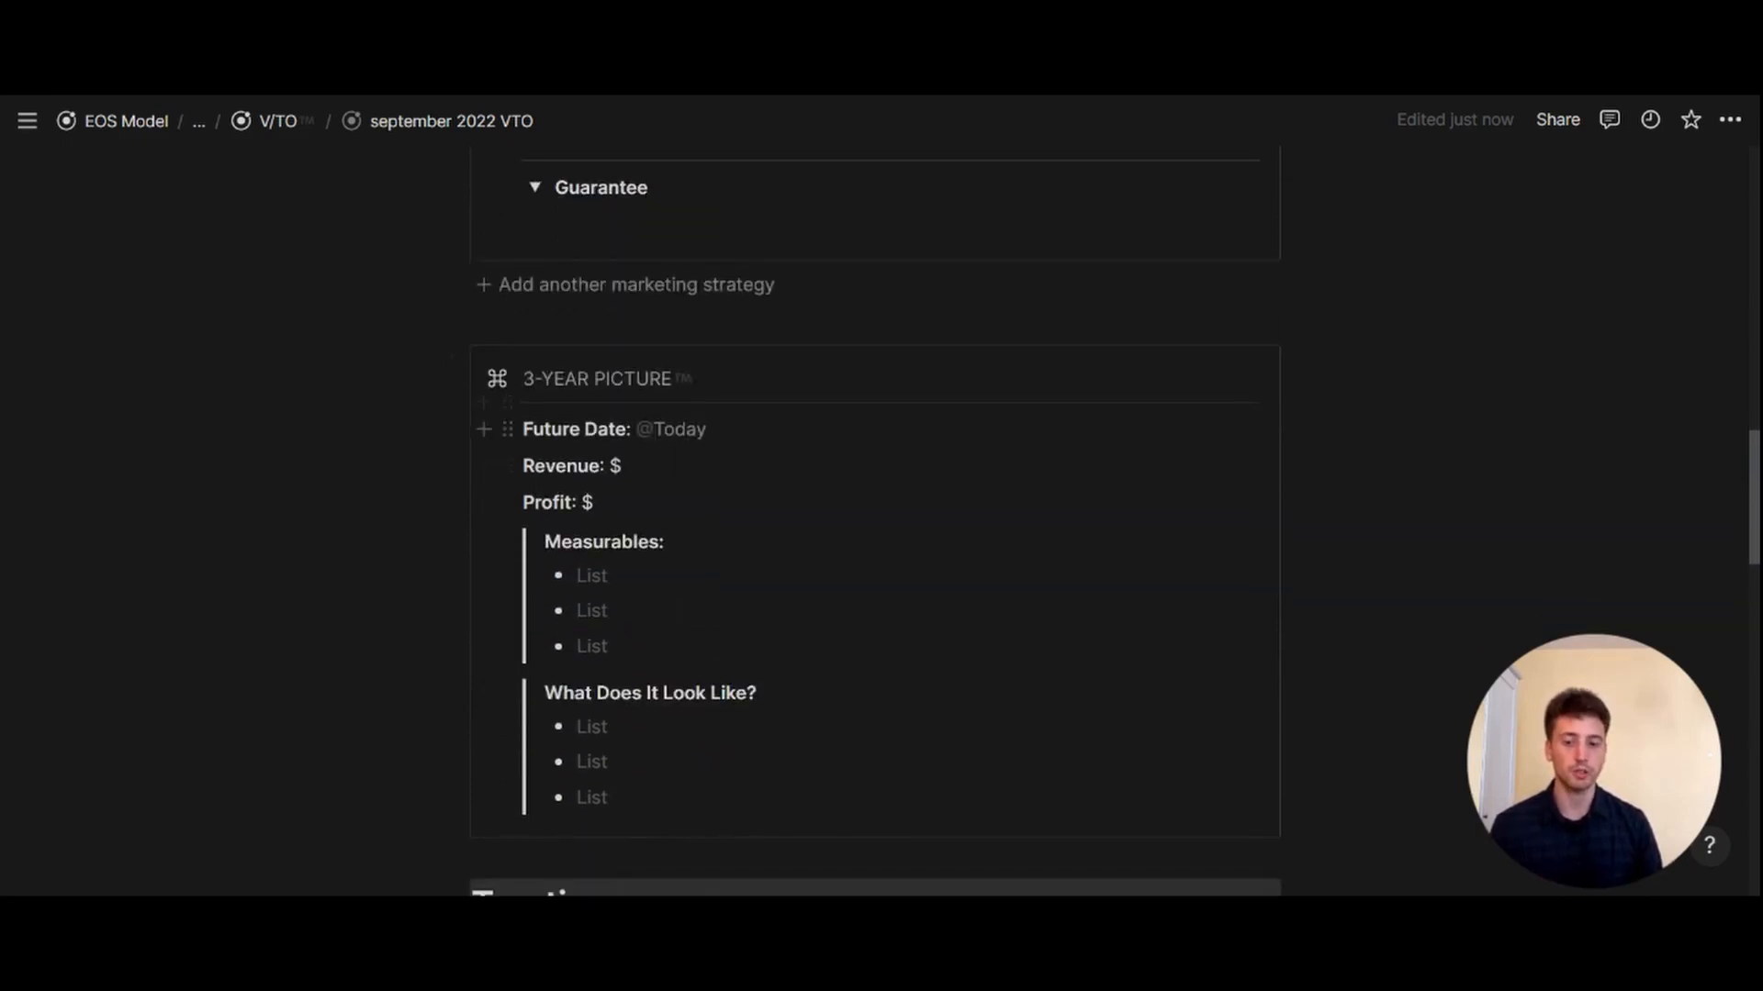
{"action": "left_click", "coordinate": [696, 439]}
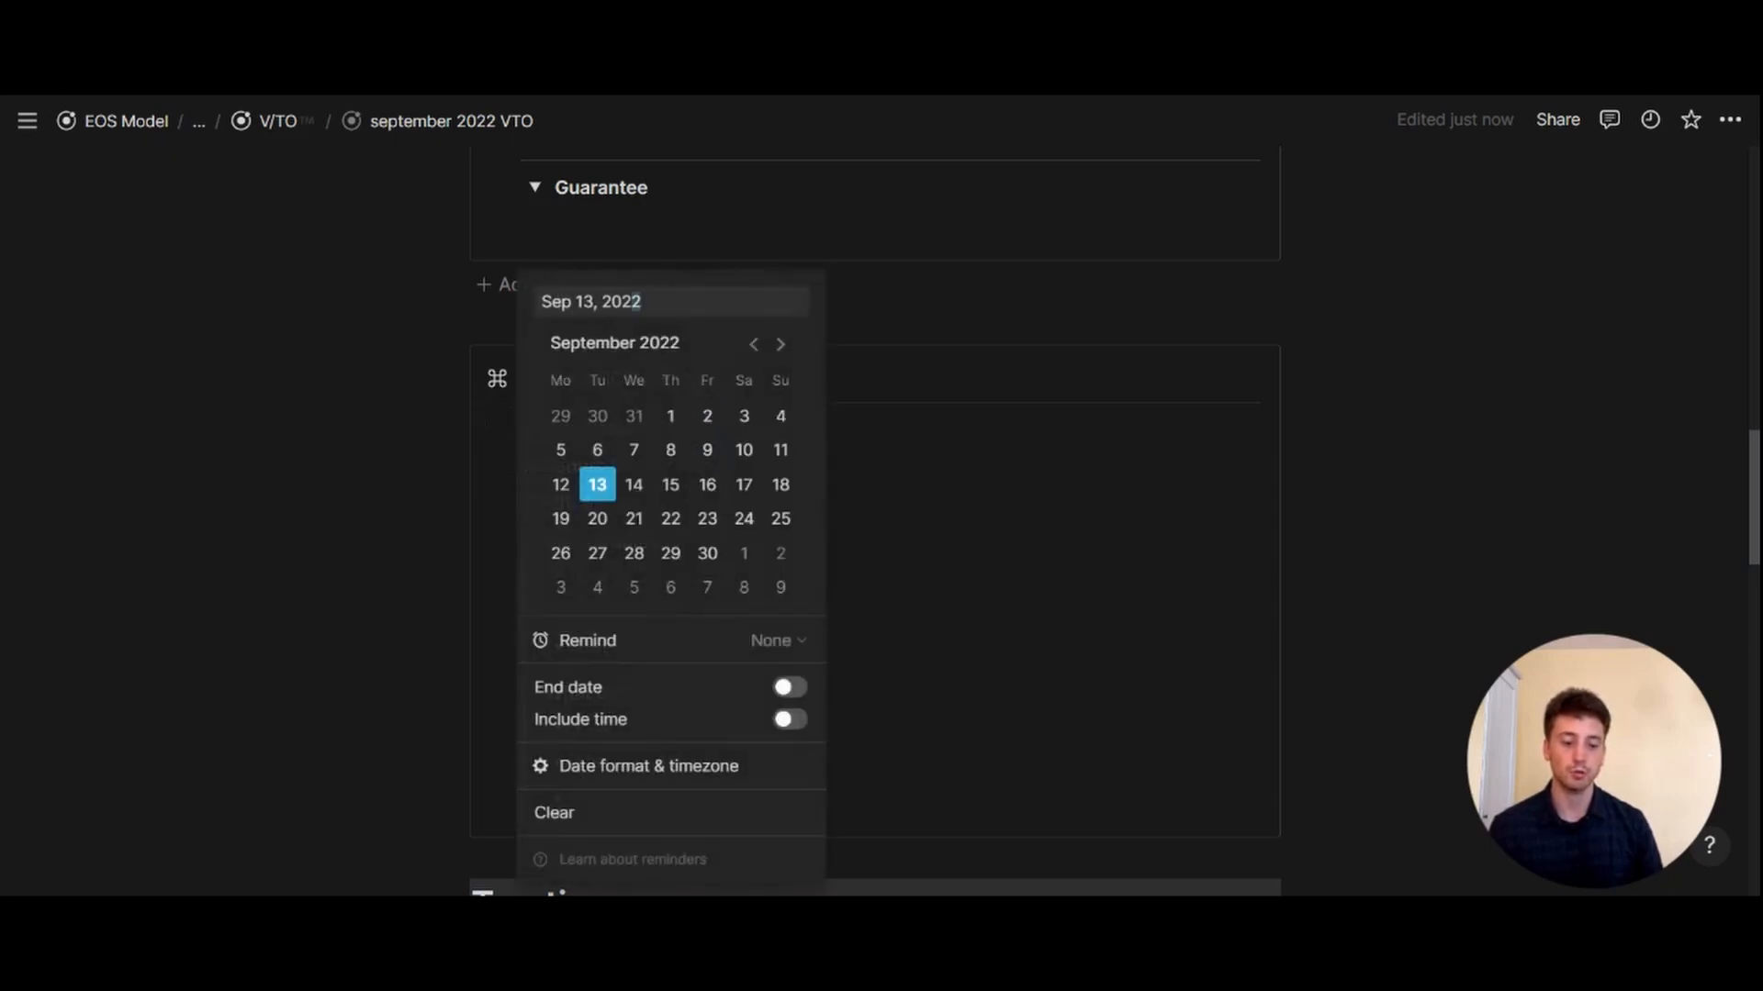
{"action": "type", "text": "5"}
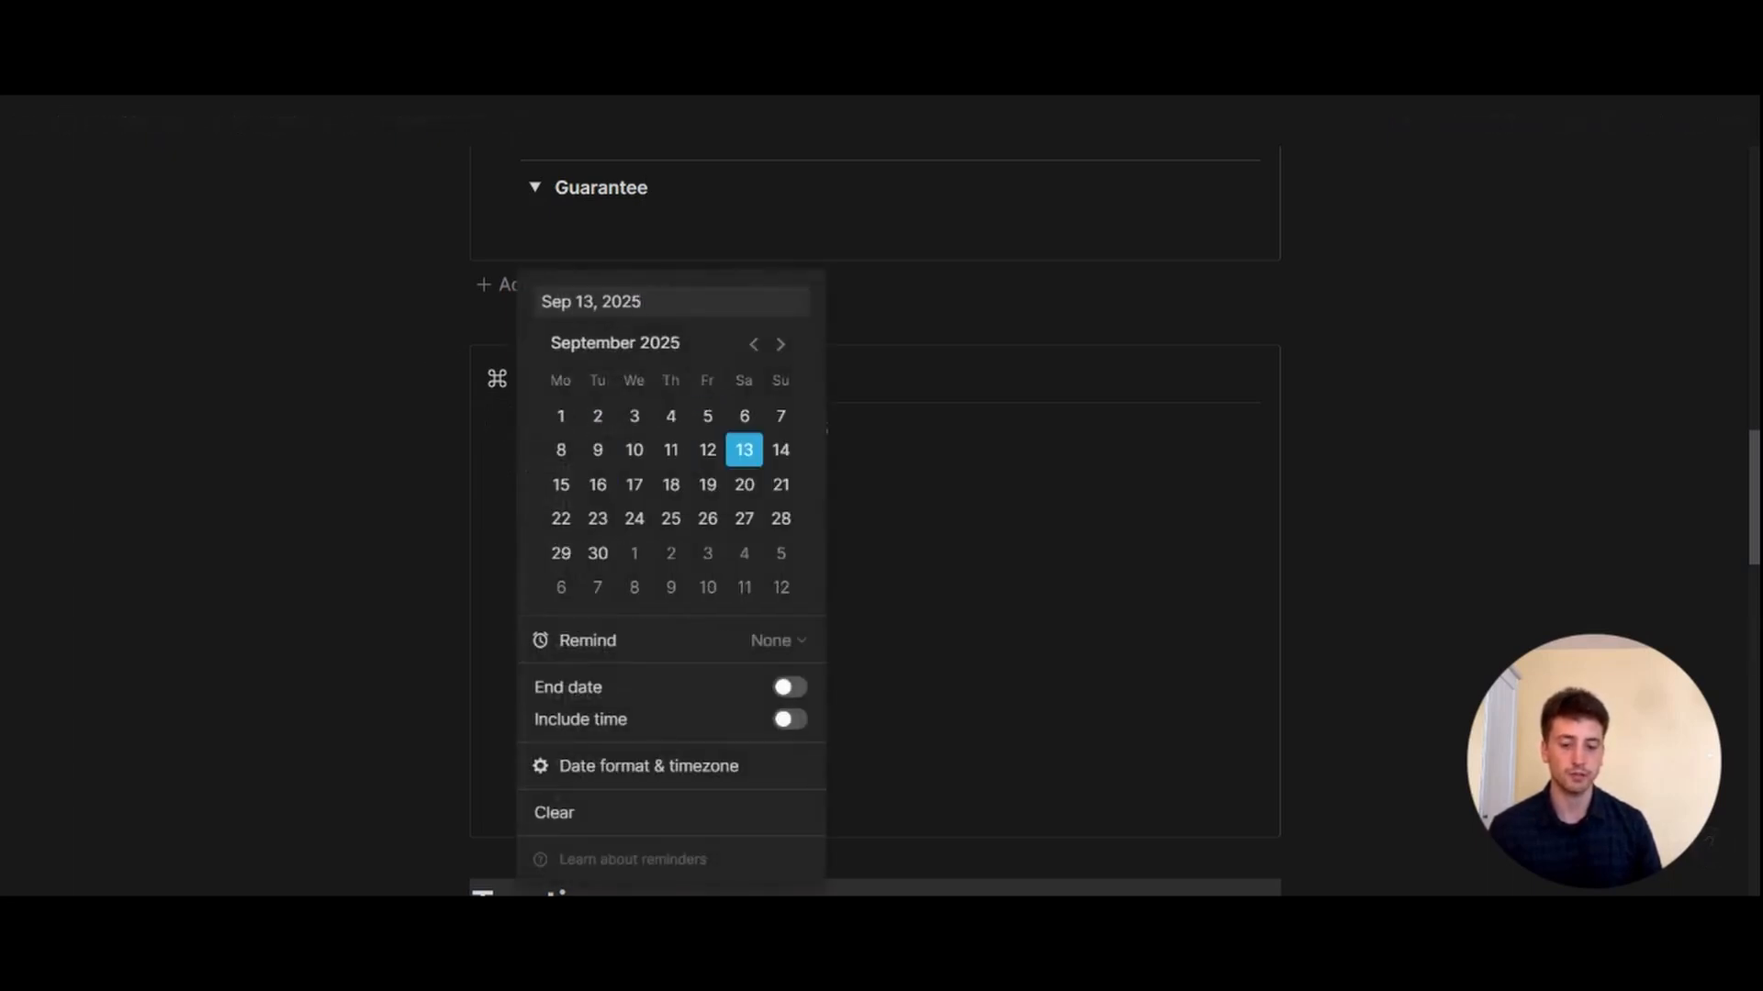
{"action": "left_click", "coordinate": [918, 424]}
{"action": "scroll", "coordinate": [918, 424], "scroll_direction": "down", "scroll_amount": 1}
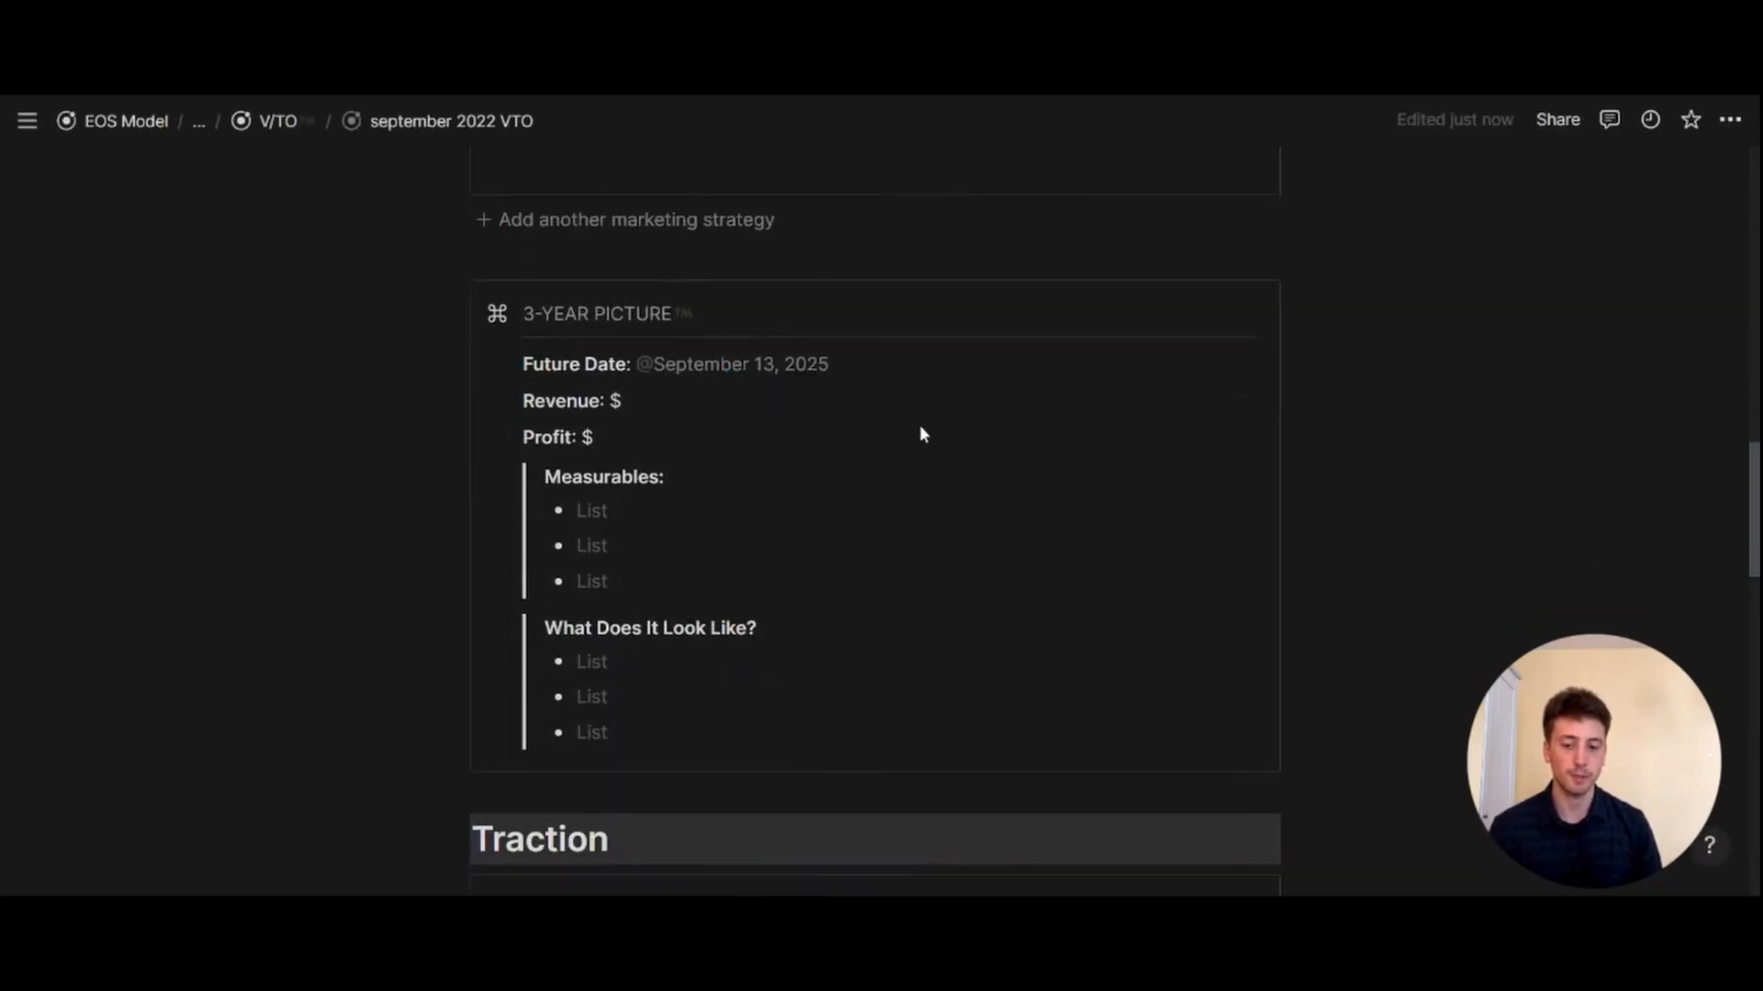
{"action": "left_click", "coordinate": [623, 401]}
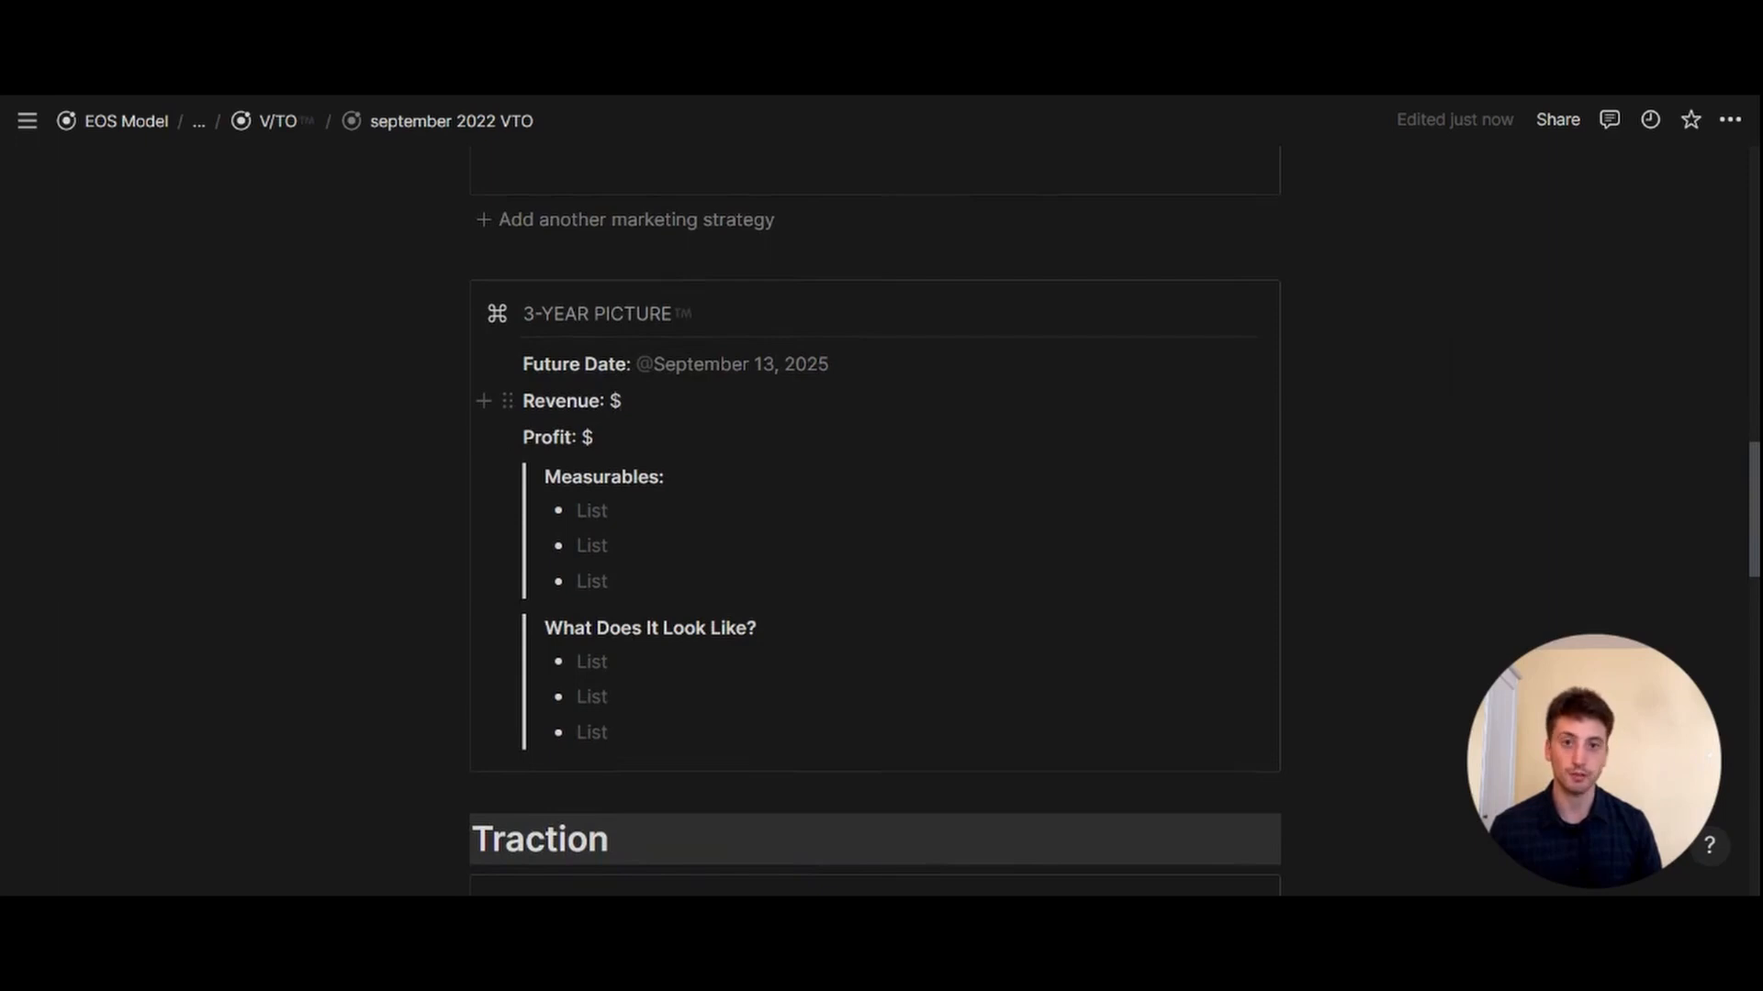
{"action": "left_click", "coordinate": [594, 438]}
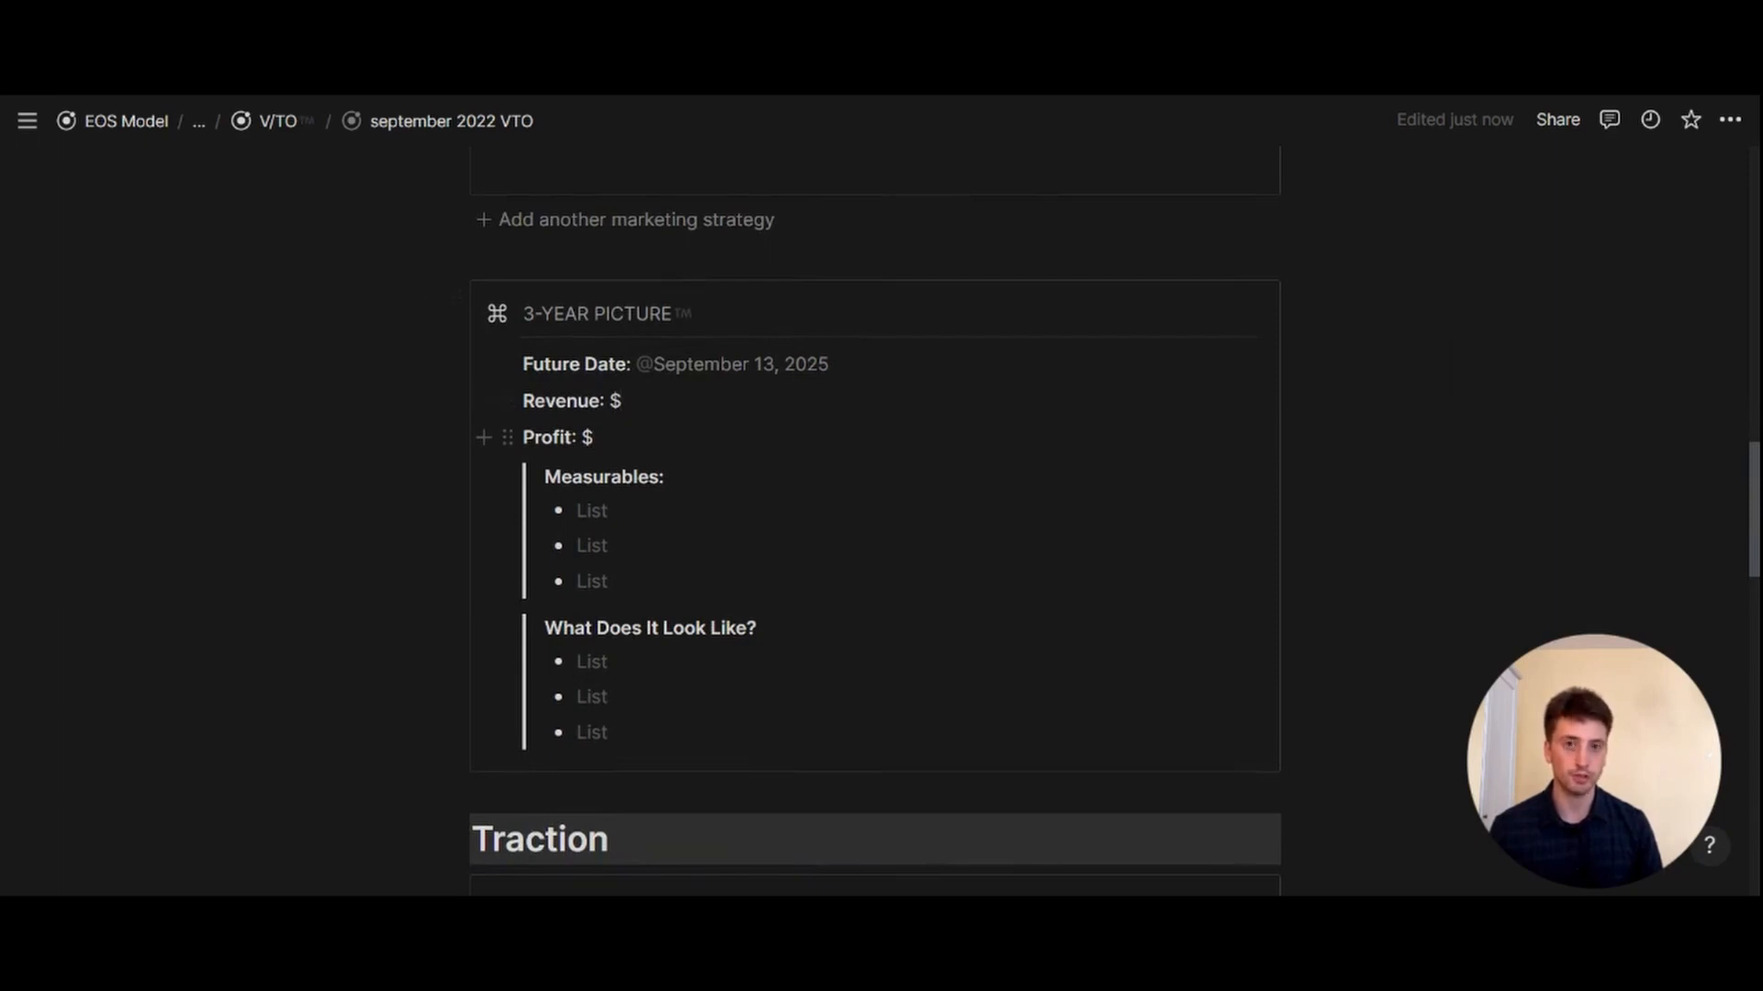
- Set the future date of the 1-Year Plan in the Traction section to September 13, 2023
{"action": "scroll", "coordinate": [874, 496], "scroll_direction": "down", "scroll_amount": 1}
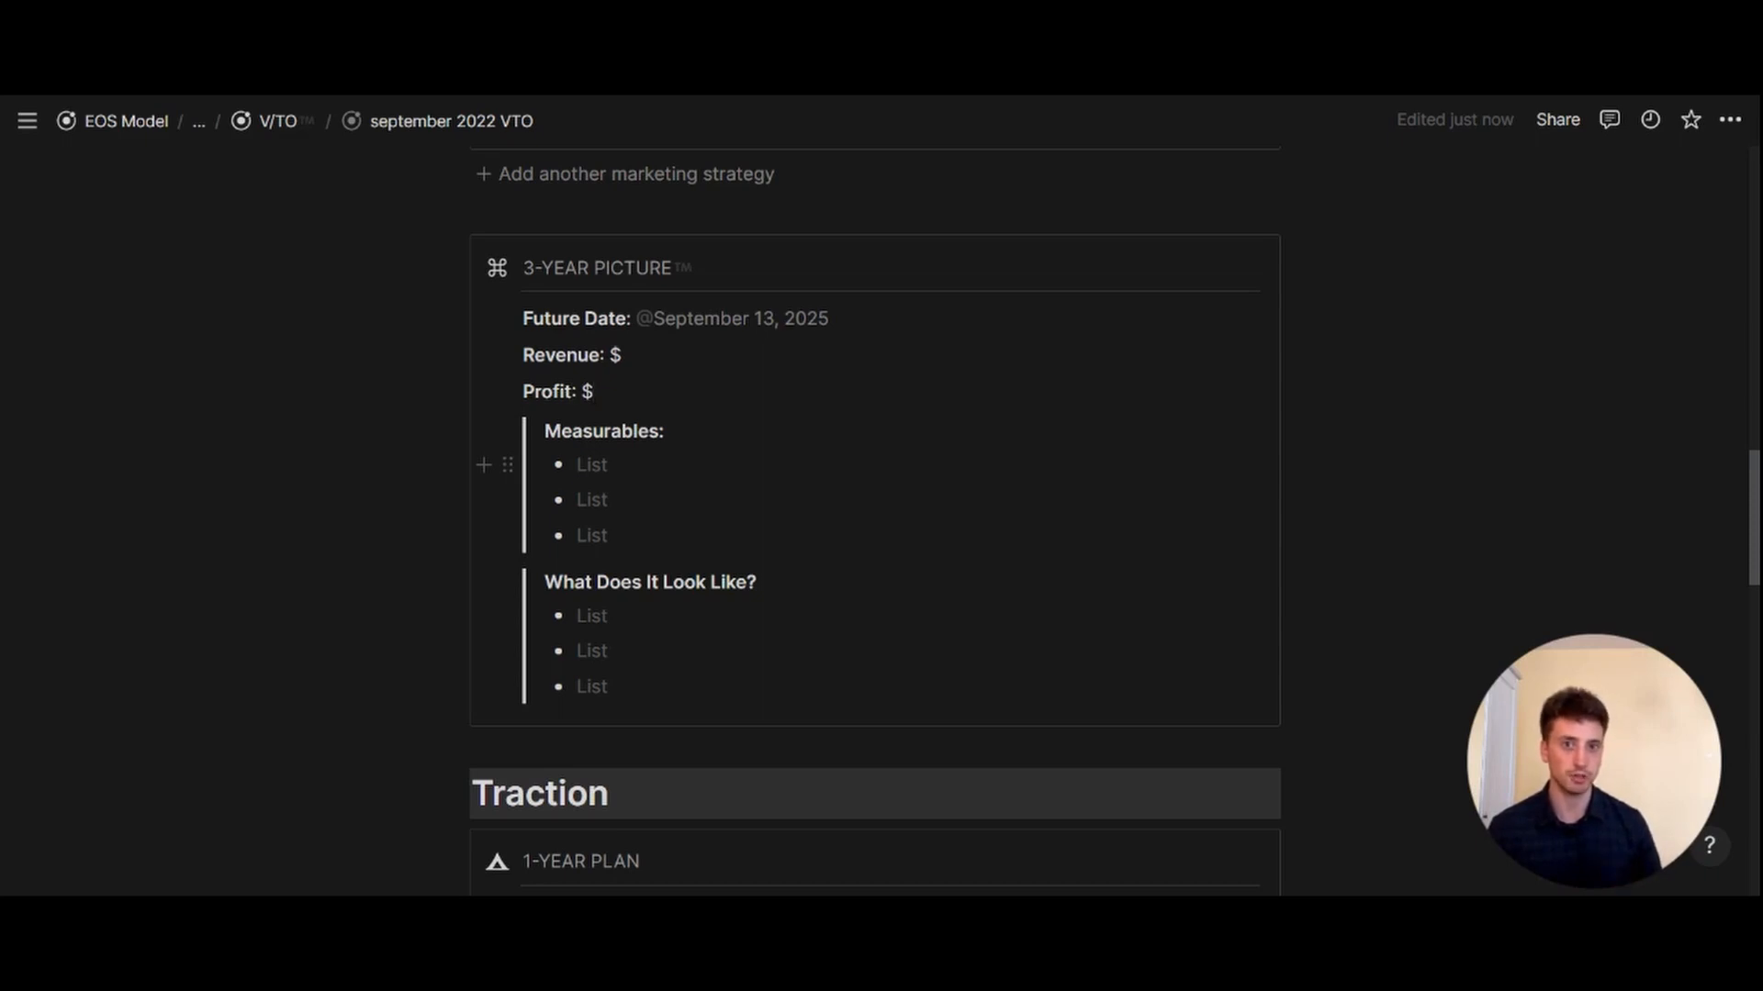
{"action": "scroll", "coordinate": [643, 465], "scroll_direction": "down", "scroll_amount": 2}
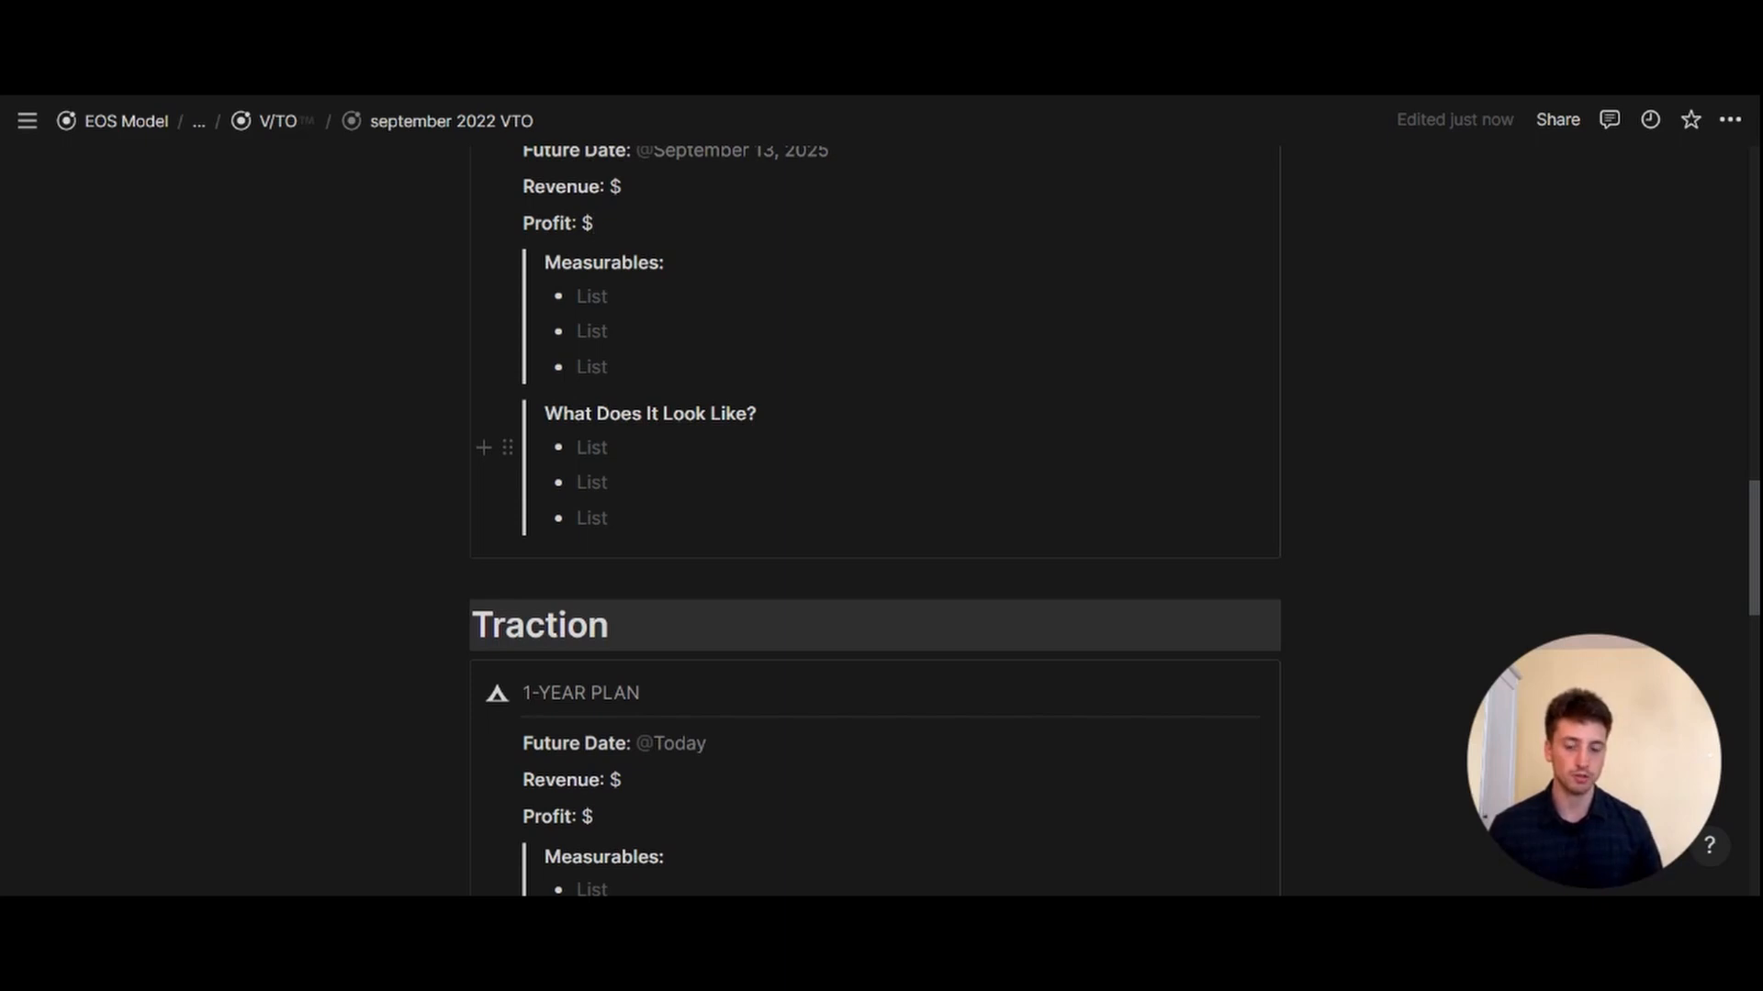
{"action": "scroll", "coordinate": [872, 447], "scroll_direction": "down", "scroll_amount": 4}
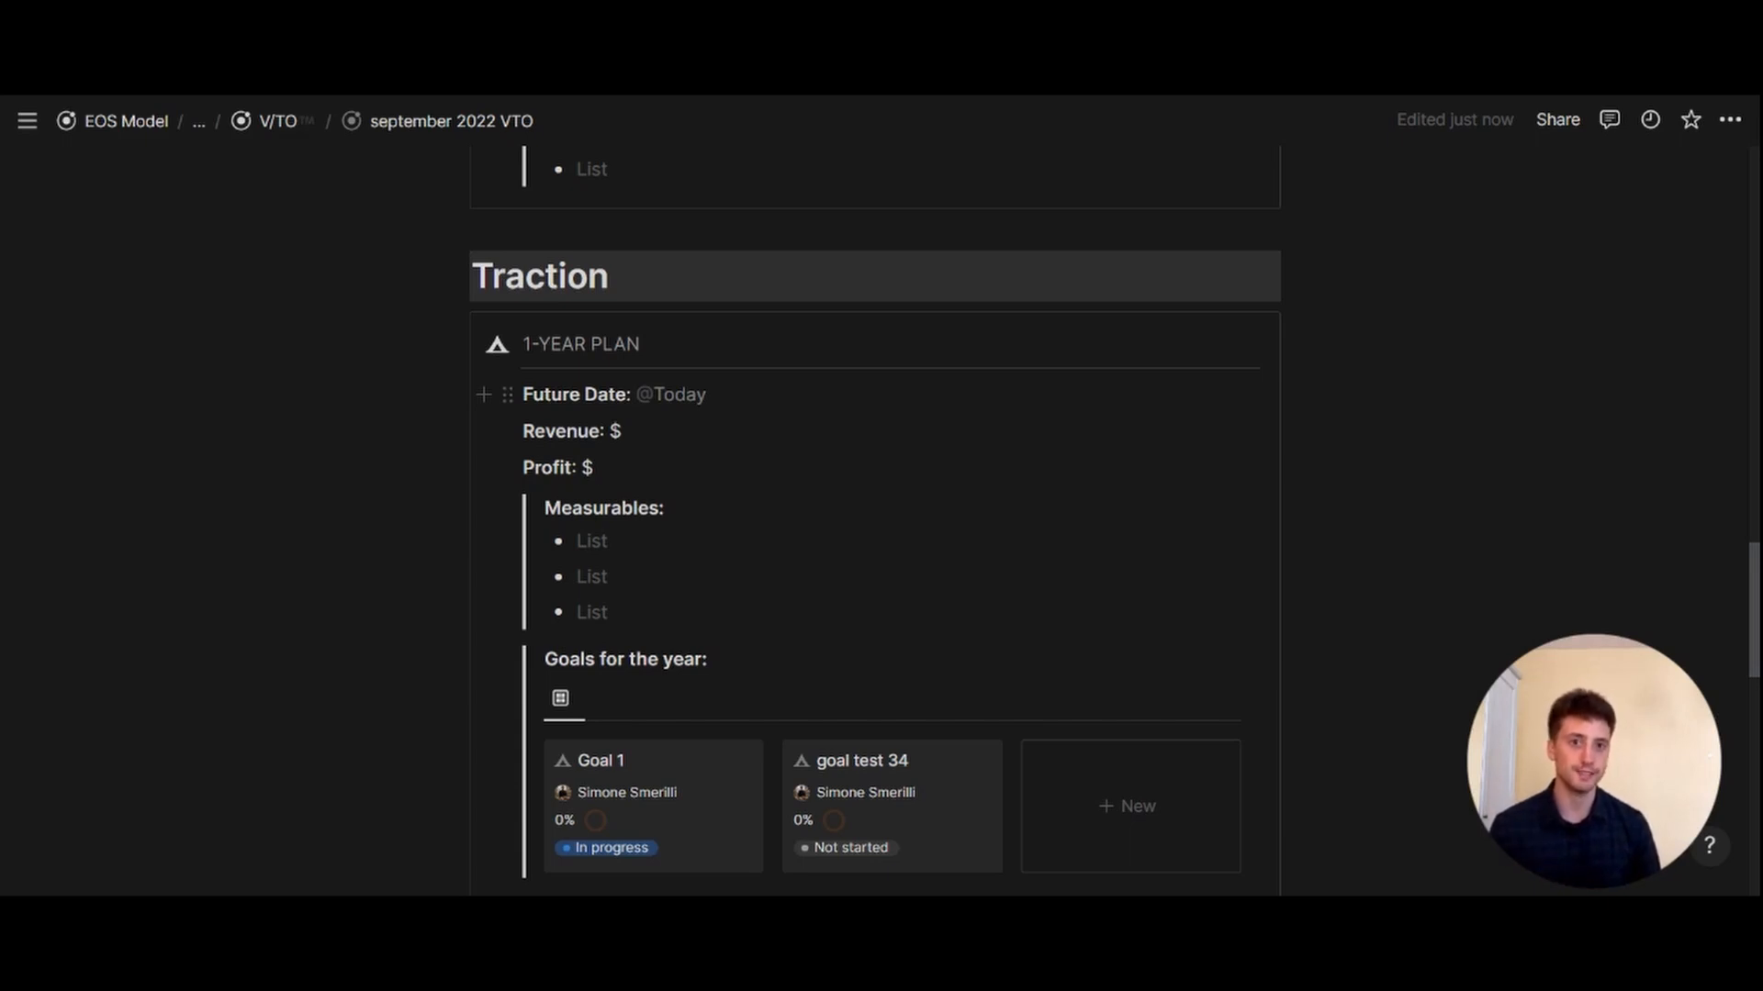
{"action": "scroll", "coordinate": [876, 519], "scroll_direction": "down", "scroll_amount": 2}
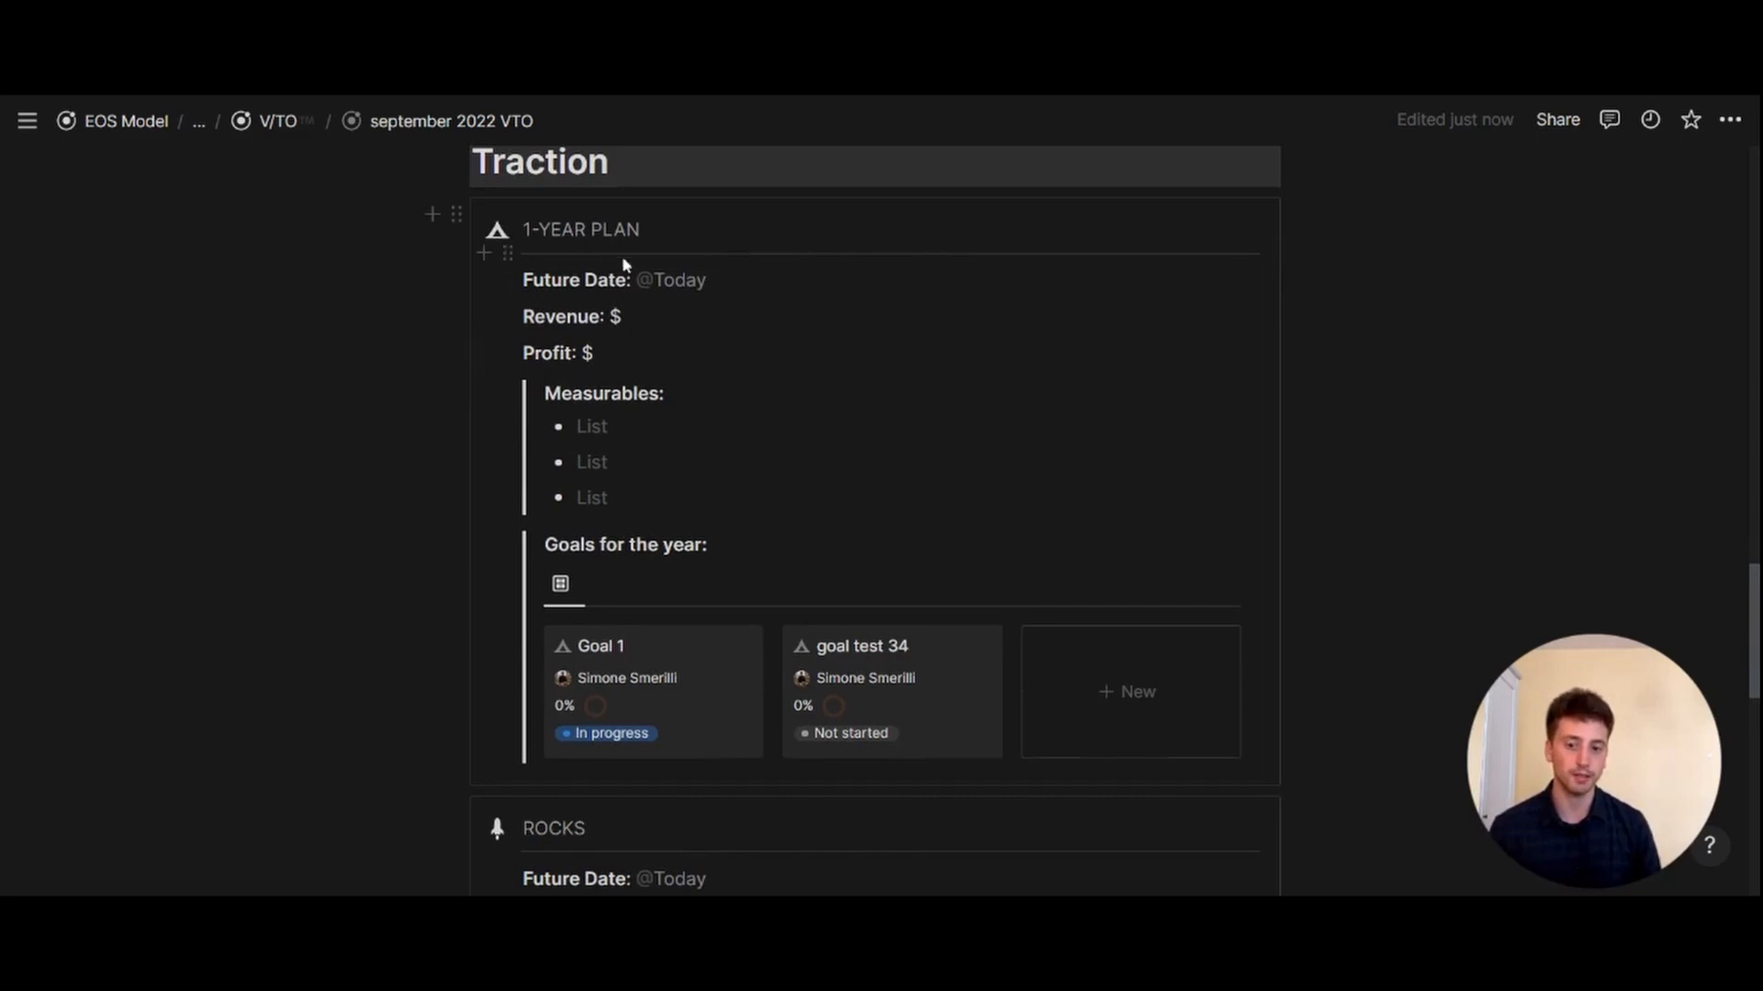
{"action": "left_click", "coordinate": [659, 282]}
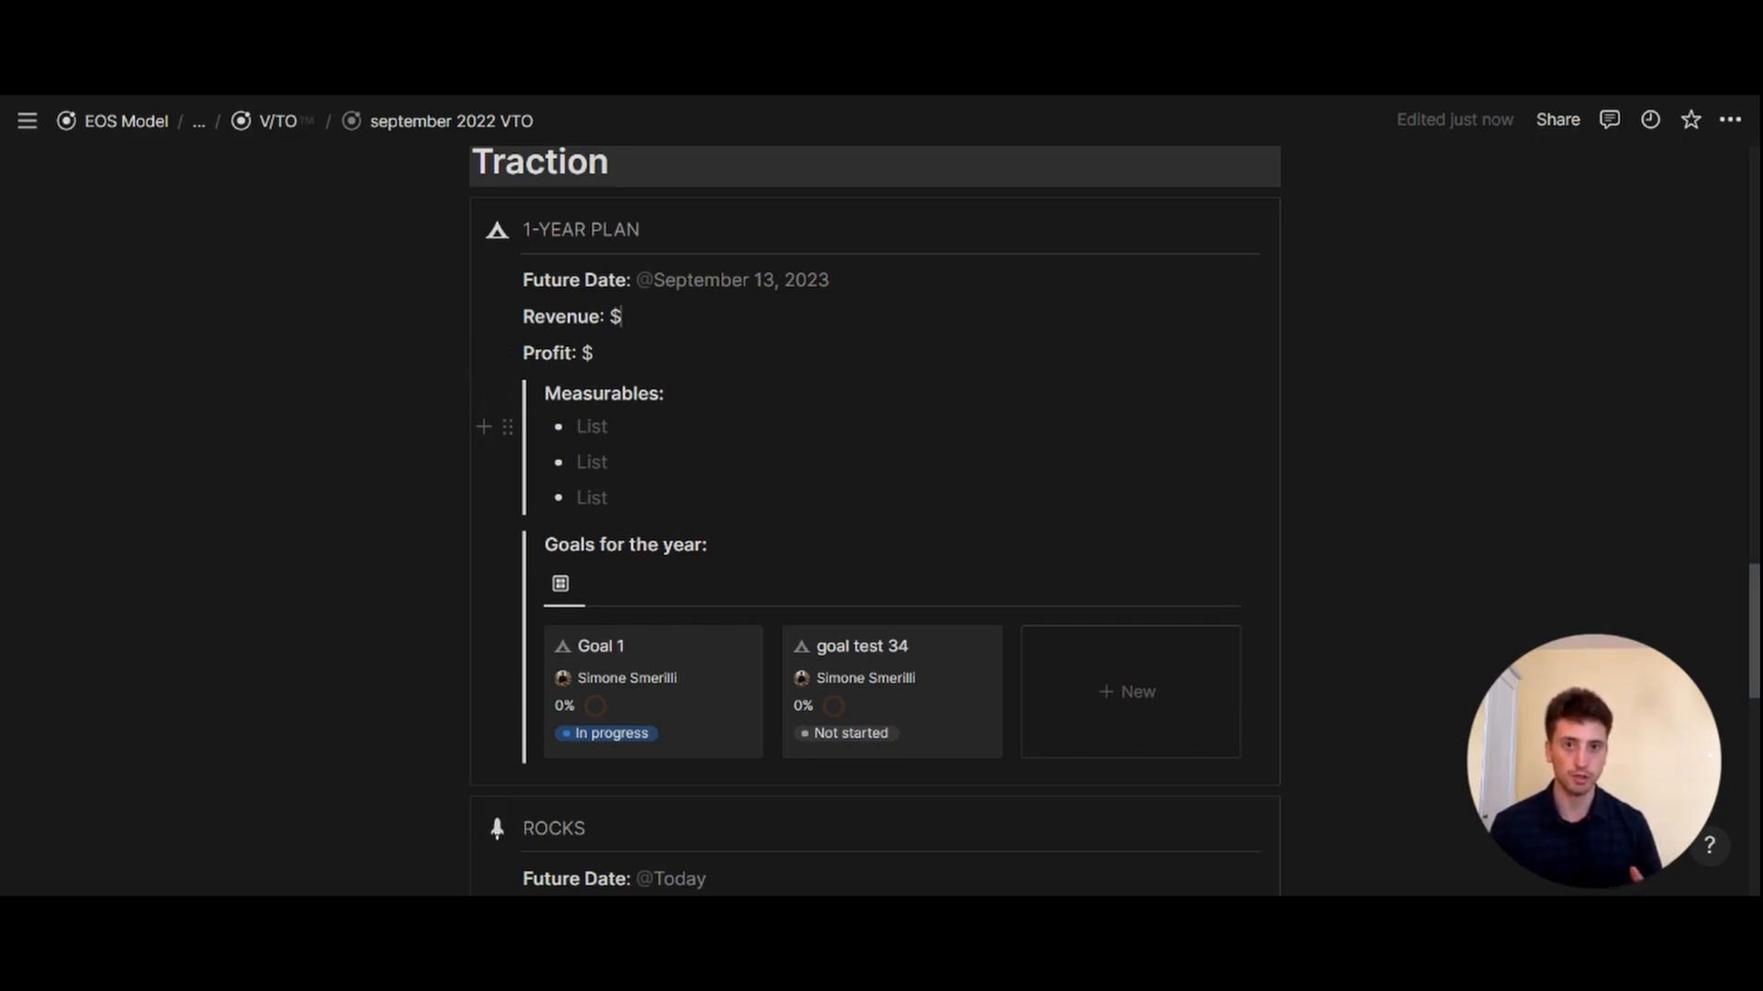
- Open Goal 1 from the goals for the year and examine its properties, goal description and quarterly rocks
{"action": "scroll", "coordinate": [551, 441], "scroll_direction": "down", "scroll_amount": 2}
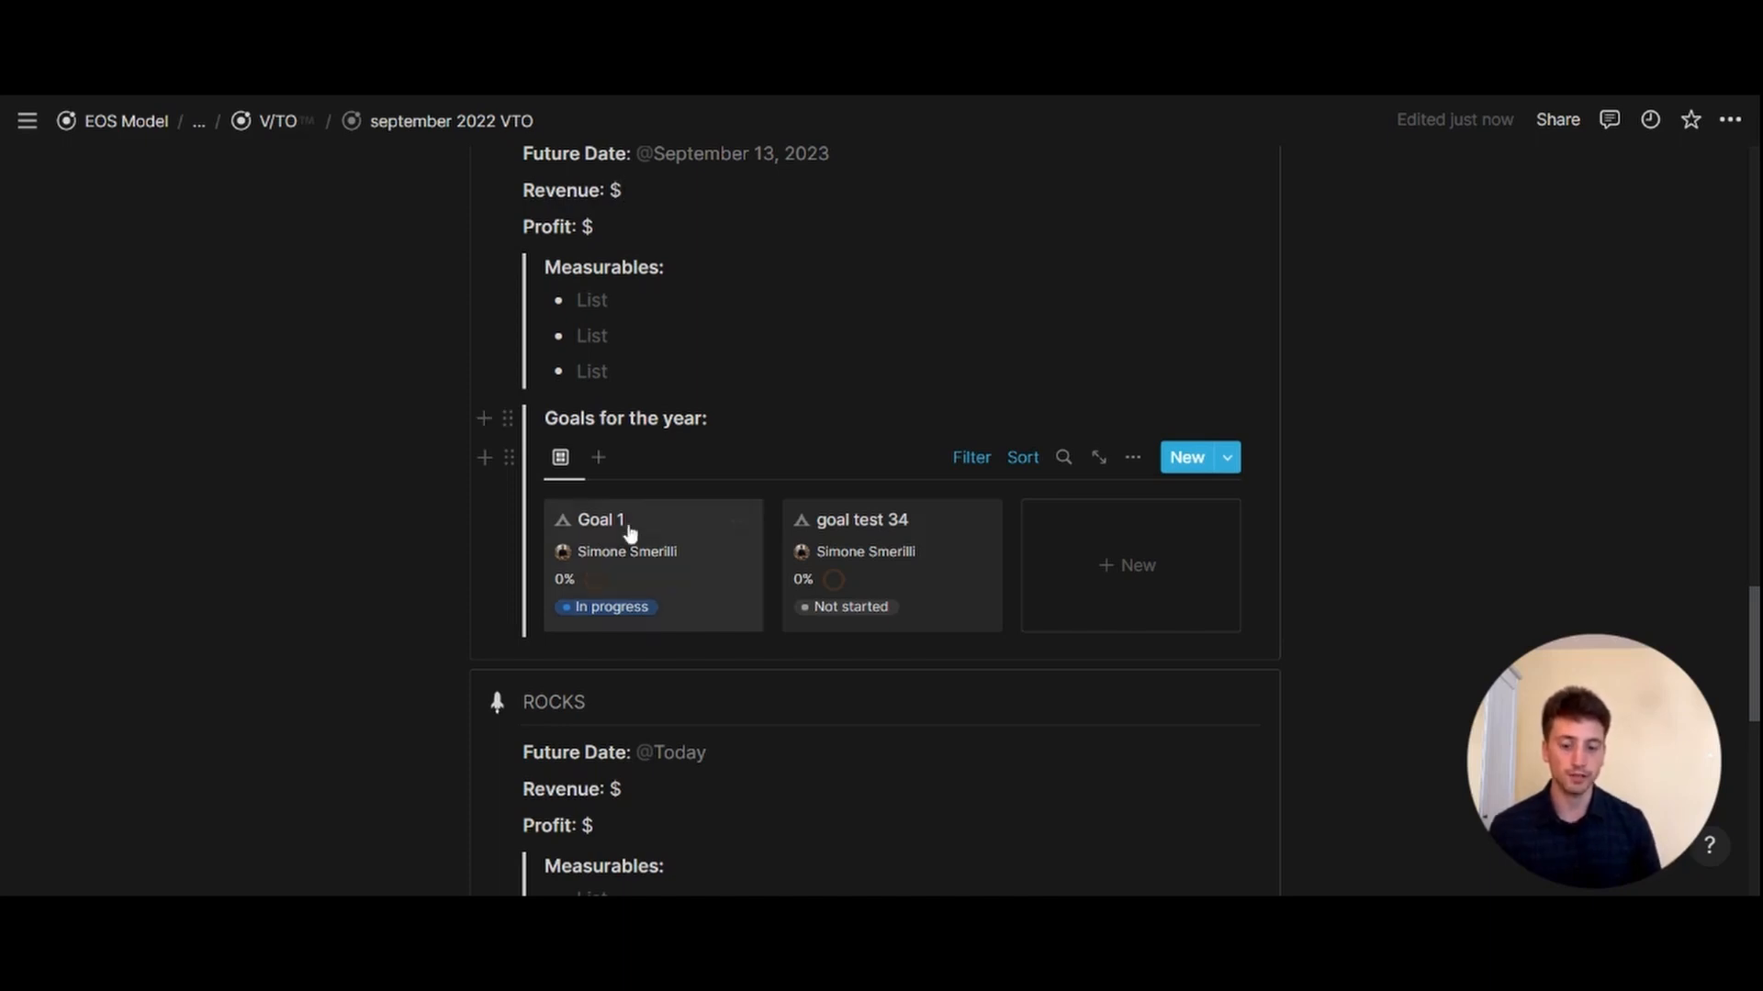
{"action": "scroll", "coordinate": [745, 459], "scroll_direction": "down", "scroll_amount": 1}
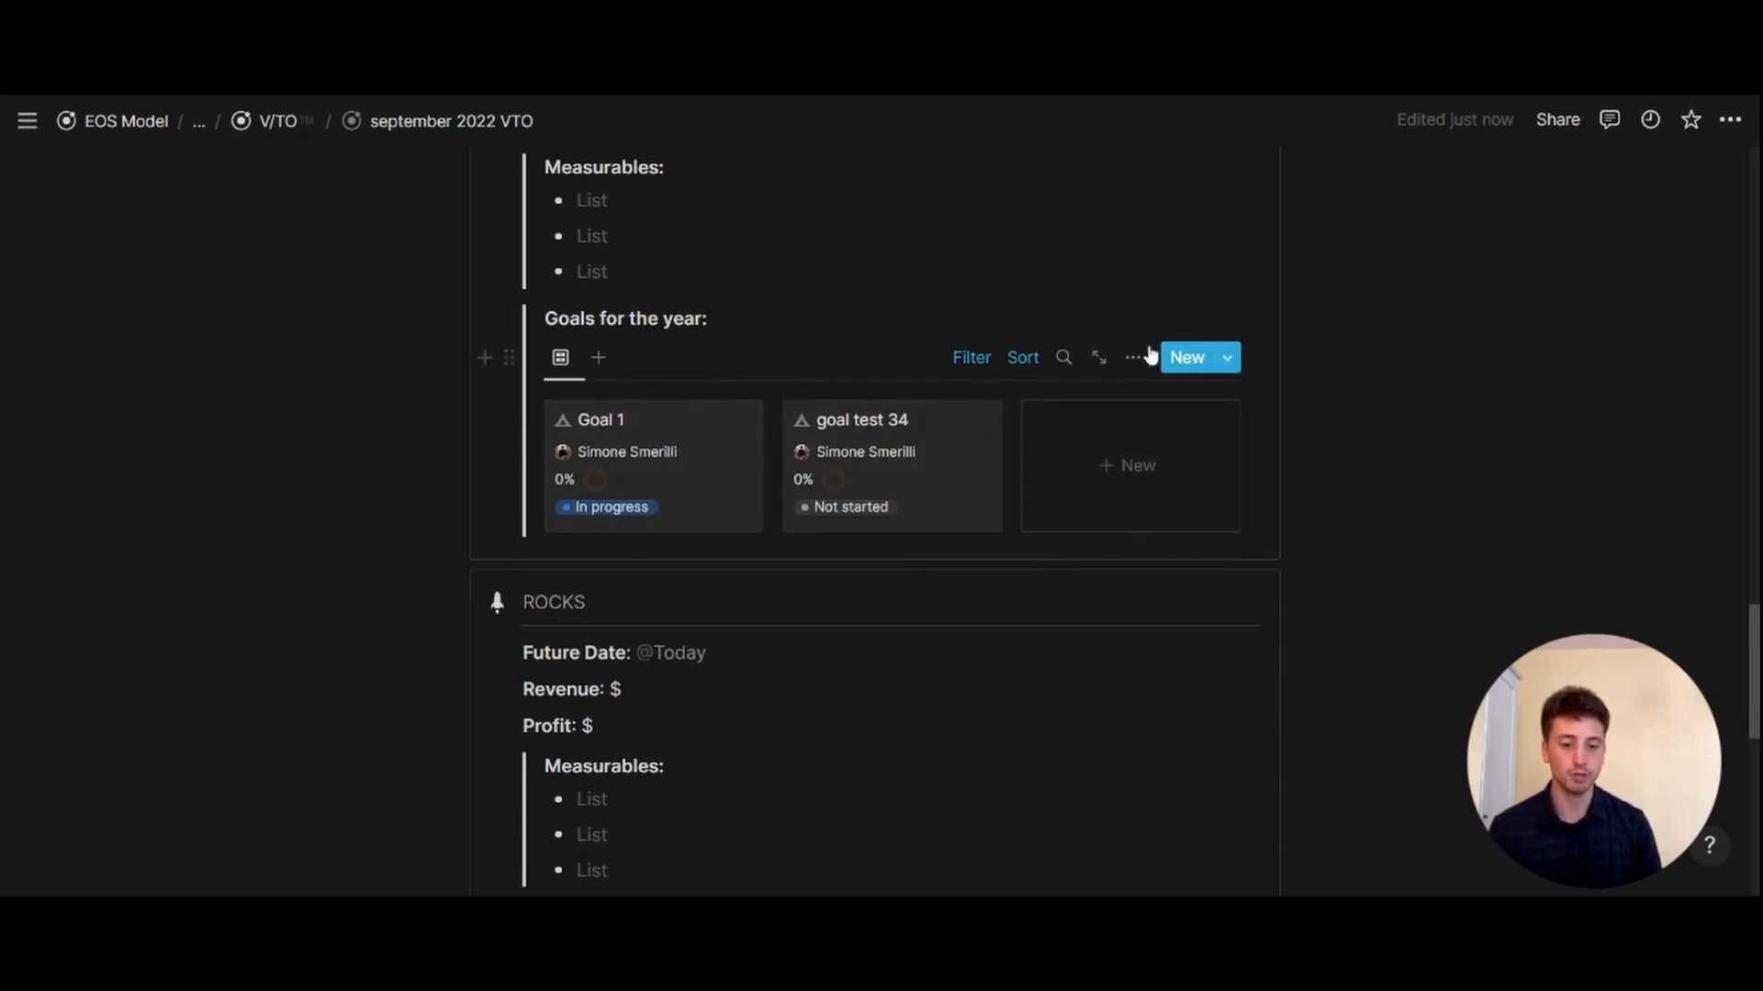
{"action": "left_click", "coordinate": [707, 440]}
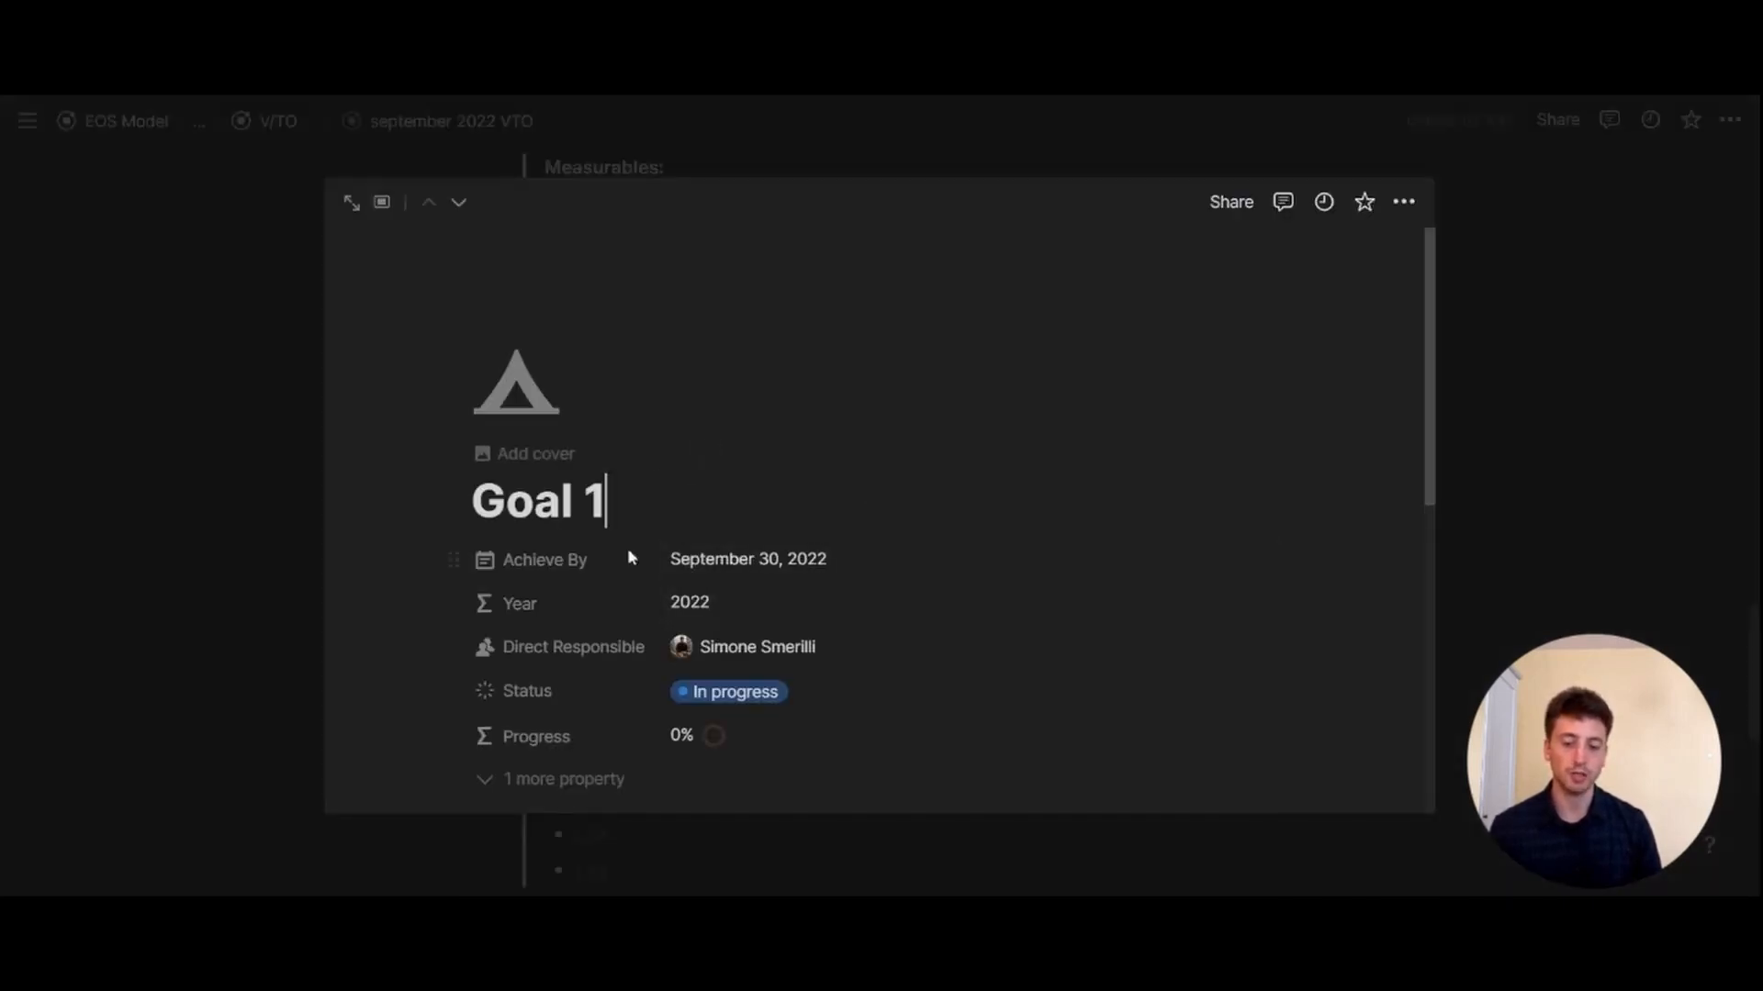
{"action": "scroll", "coordinate": [771, 552], "scroll_direction": "down", "scroll_amount": 1}
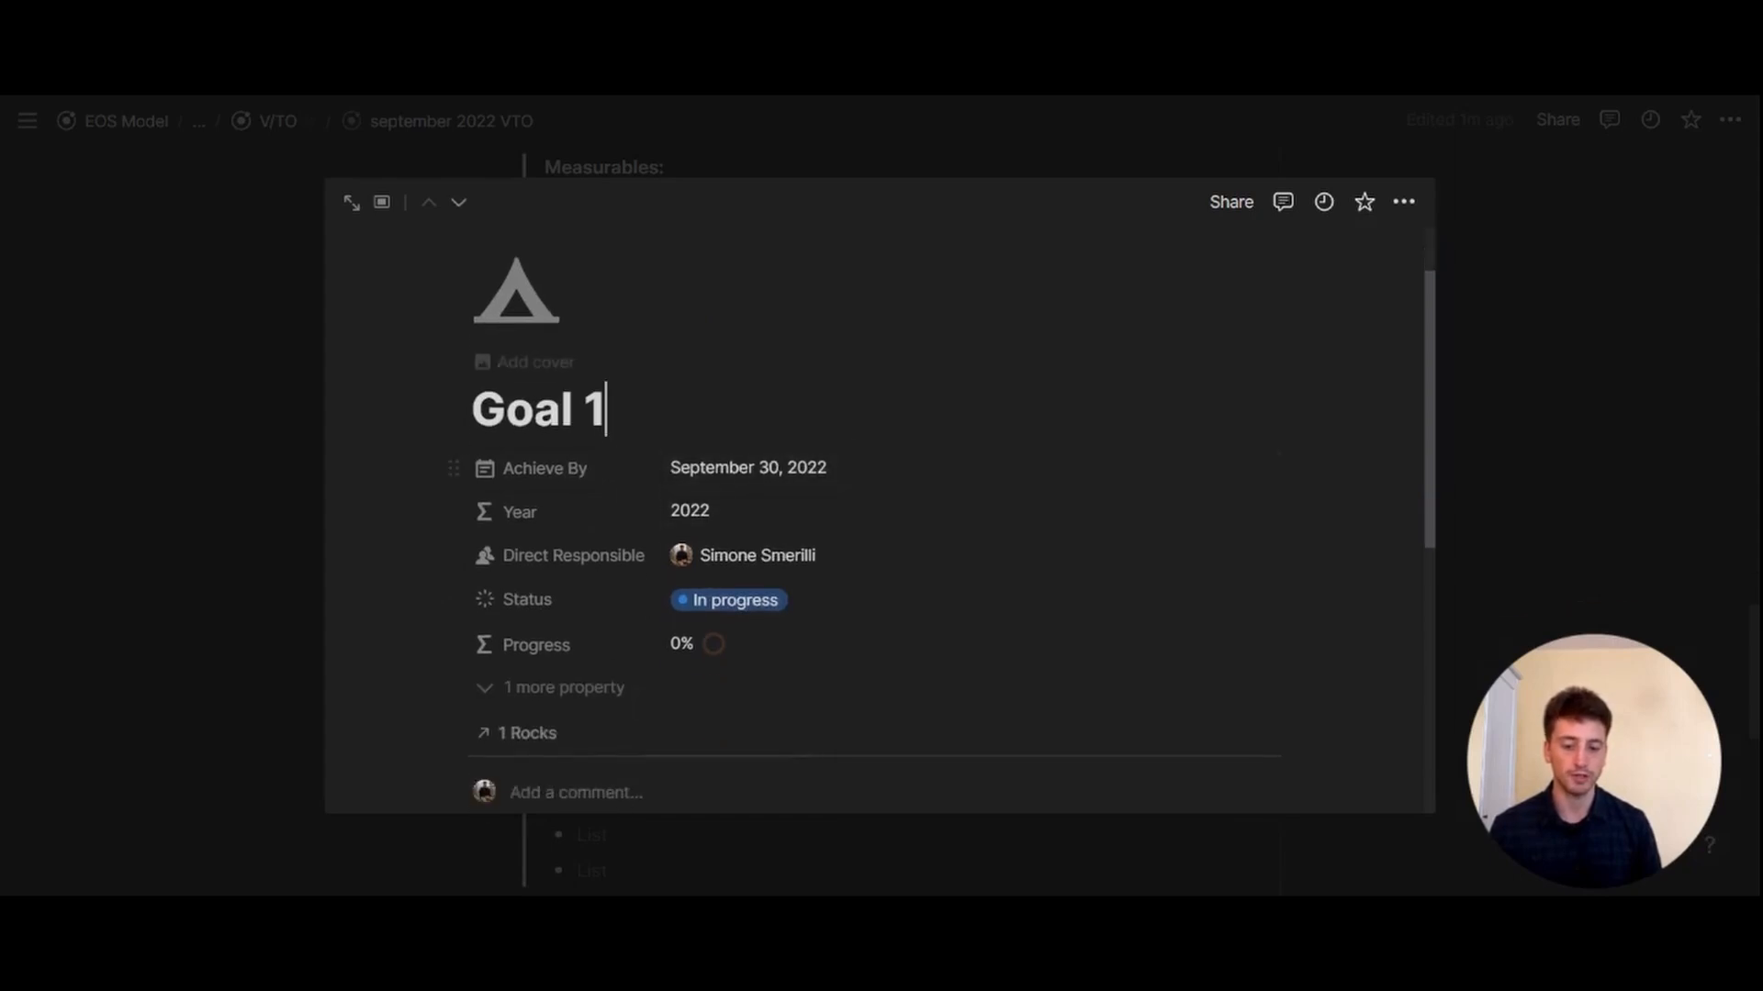
{"action": "scroll", "coordinate": [733, 461], "scroll_direction": "down", "scroll_amount": 3}
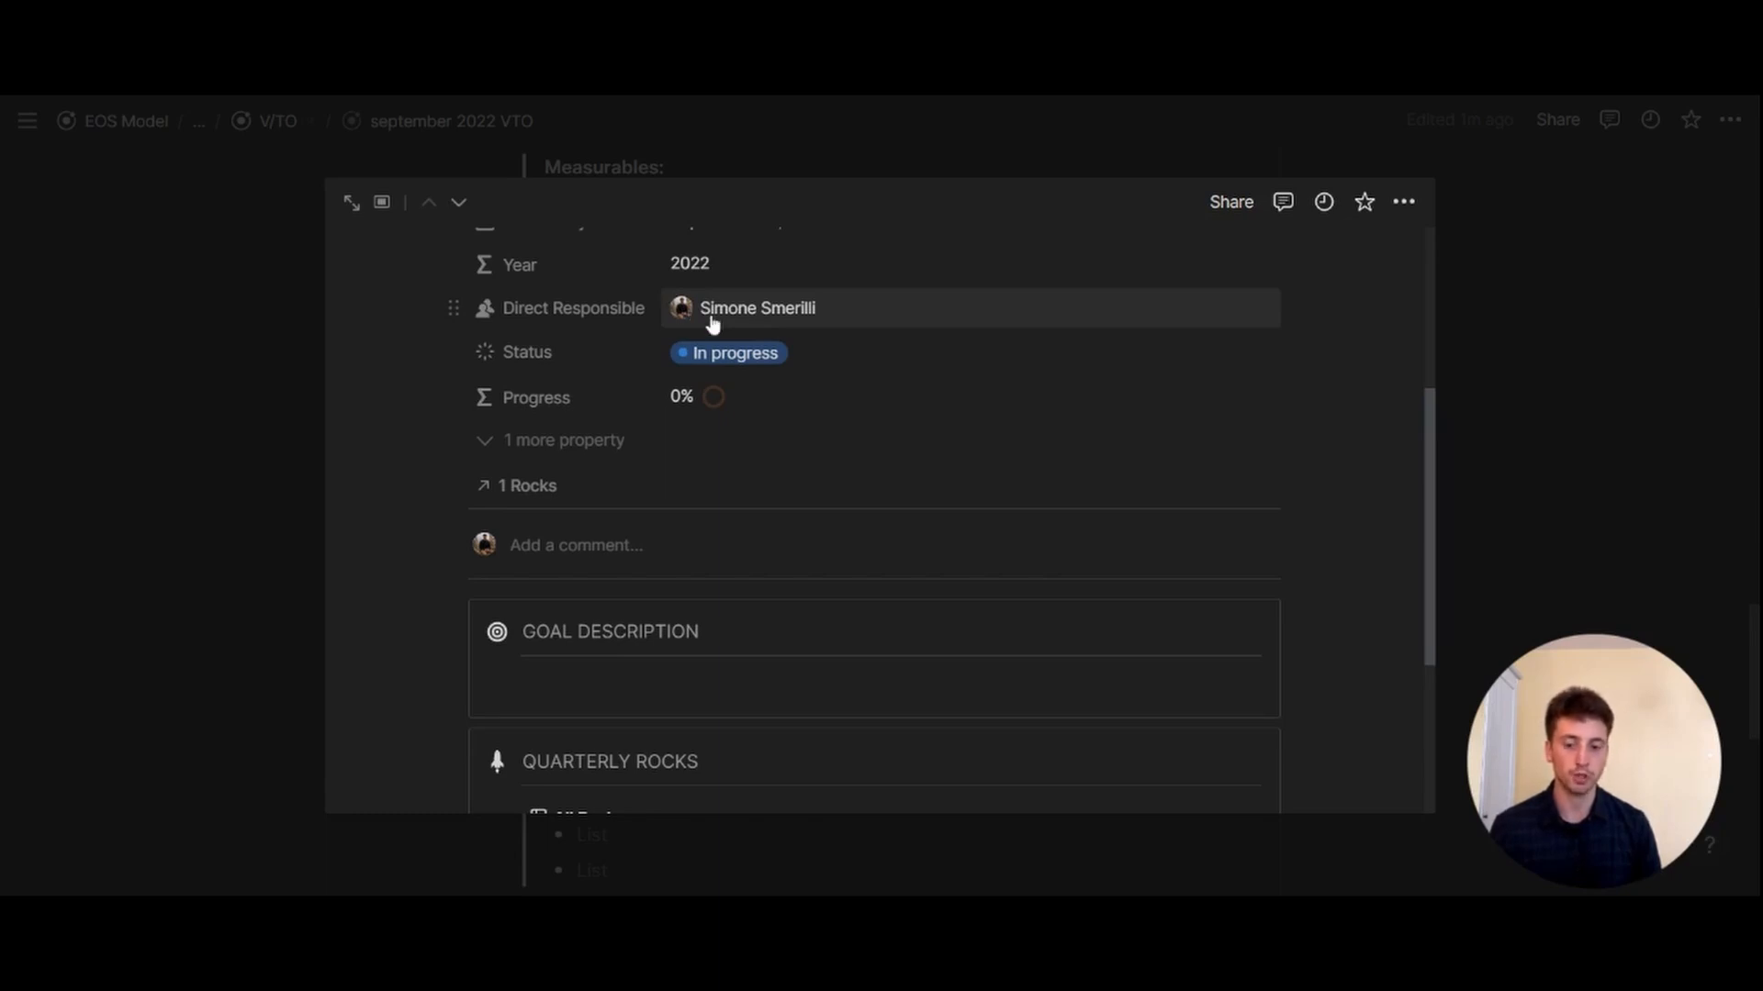
{"action": "scroll", "coordinate": [718, 364], "scroll_direction": "down", "scroll_amount": 1}
{"action": "scroll", "coordinate": [718, 364], "scroll_direction": "down", "scroll_amount": 2}
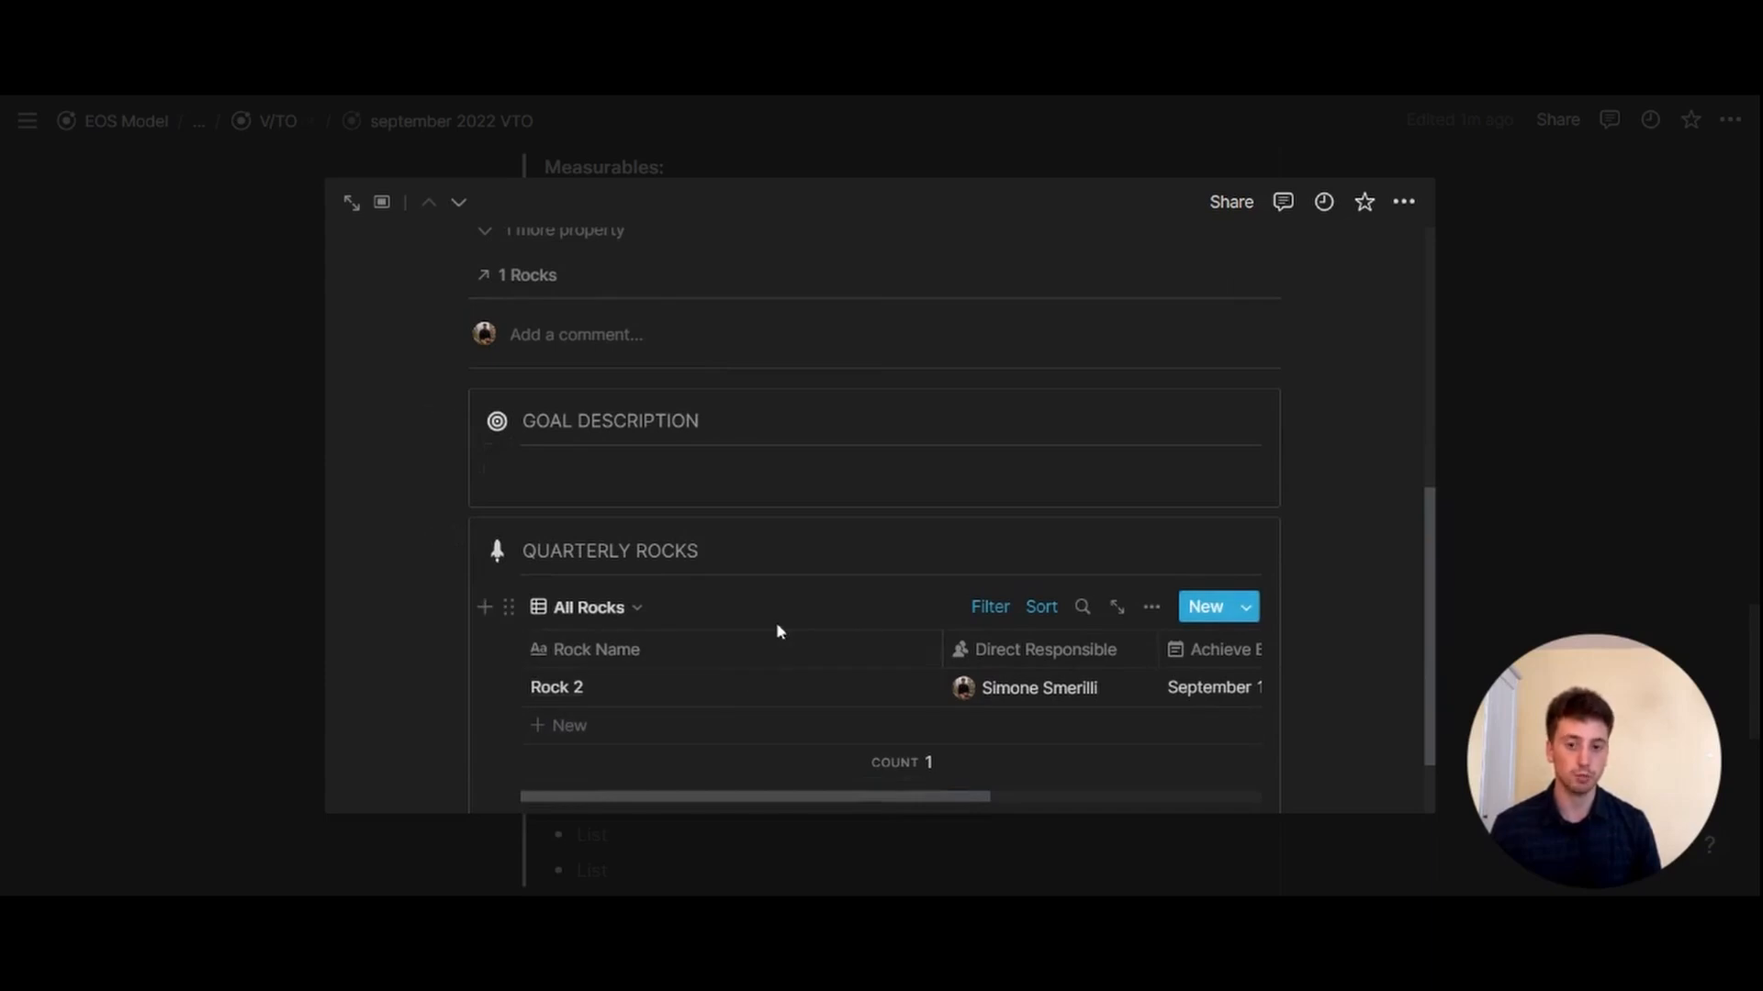
- Review the columns of the quarterly rocks table in Goal 1 and close the goal
{"action": "scroll", "coordinate": [779, 697], "scroll_direction": "right", "scroll_amount": 5}
{"action": "scroll", "coordinate": [777, 698], "scroll_direction": "left", "scroll_amount": 5}
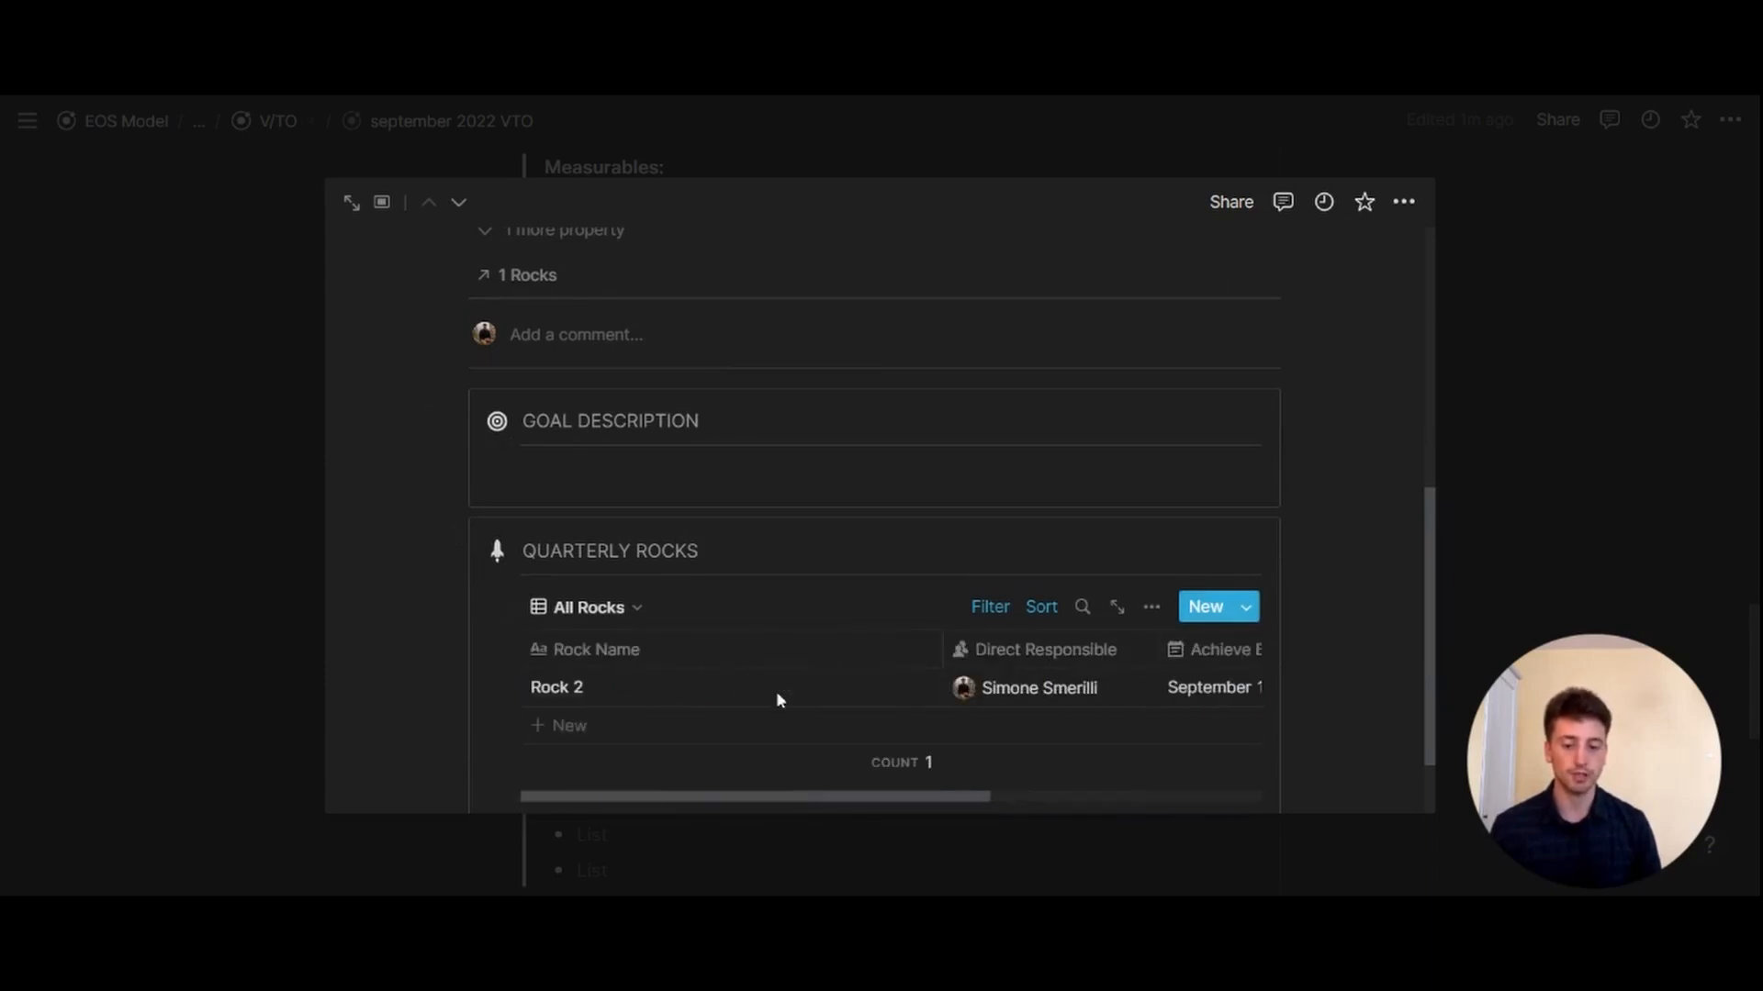
{"action": "left_click", "coordinate": [193, 514]}
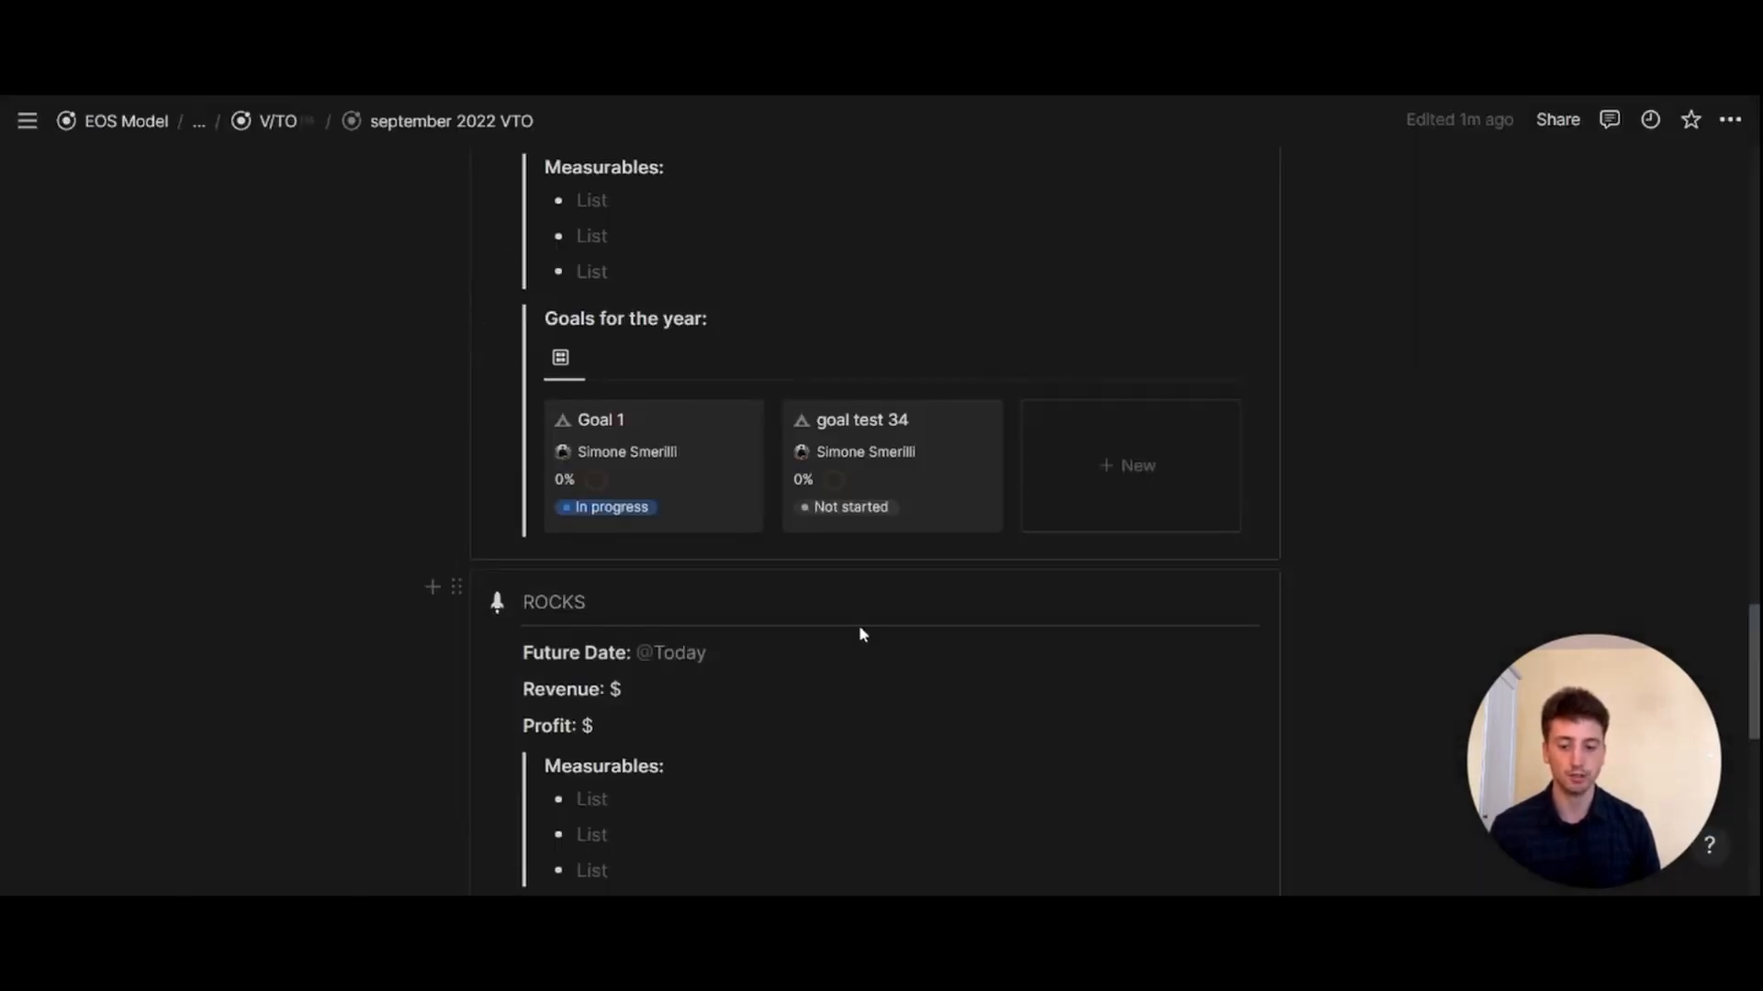
- Preview the future date in the Rocks section and recheck the Achieve By date and owner of Goal 1
{"action": "scroll", "coordinate": [855, 628], "scroll_direction": "down", "scroll_amount": 4}
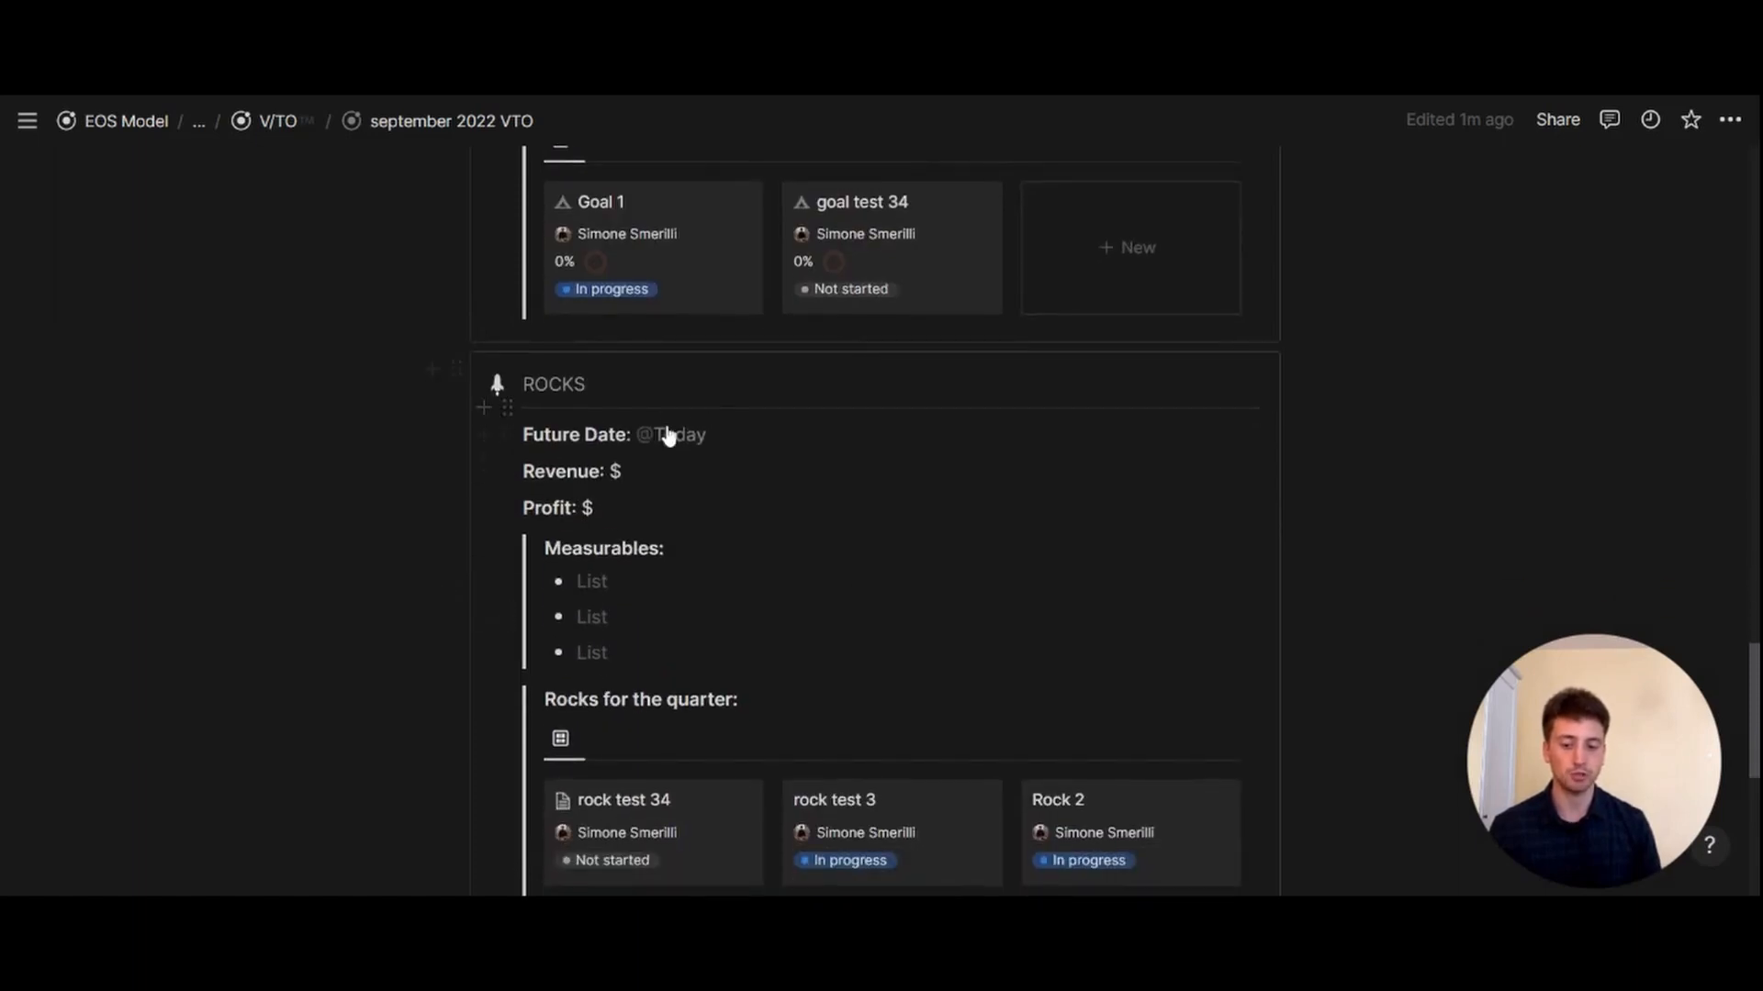
{"action": "mouse_move", "coordinate": [689, 442]}
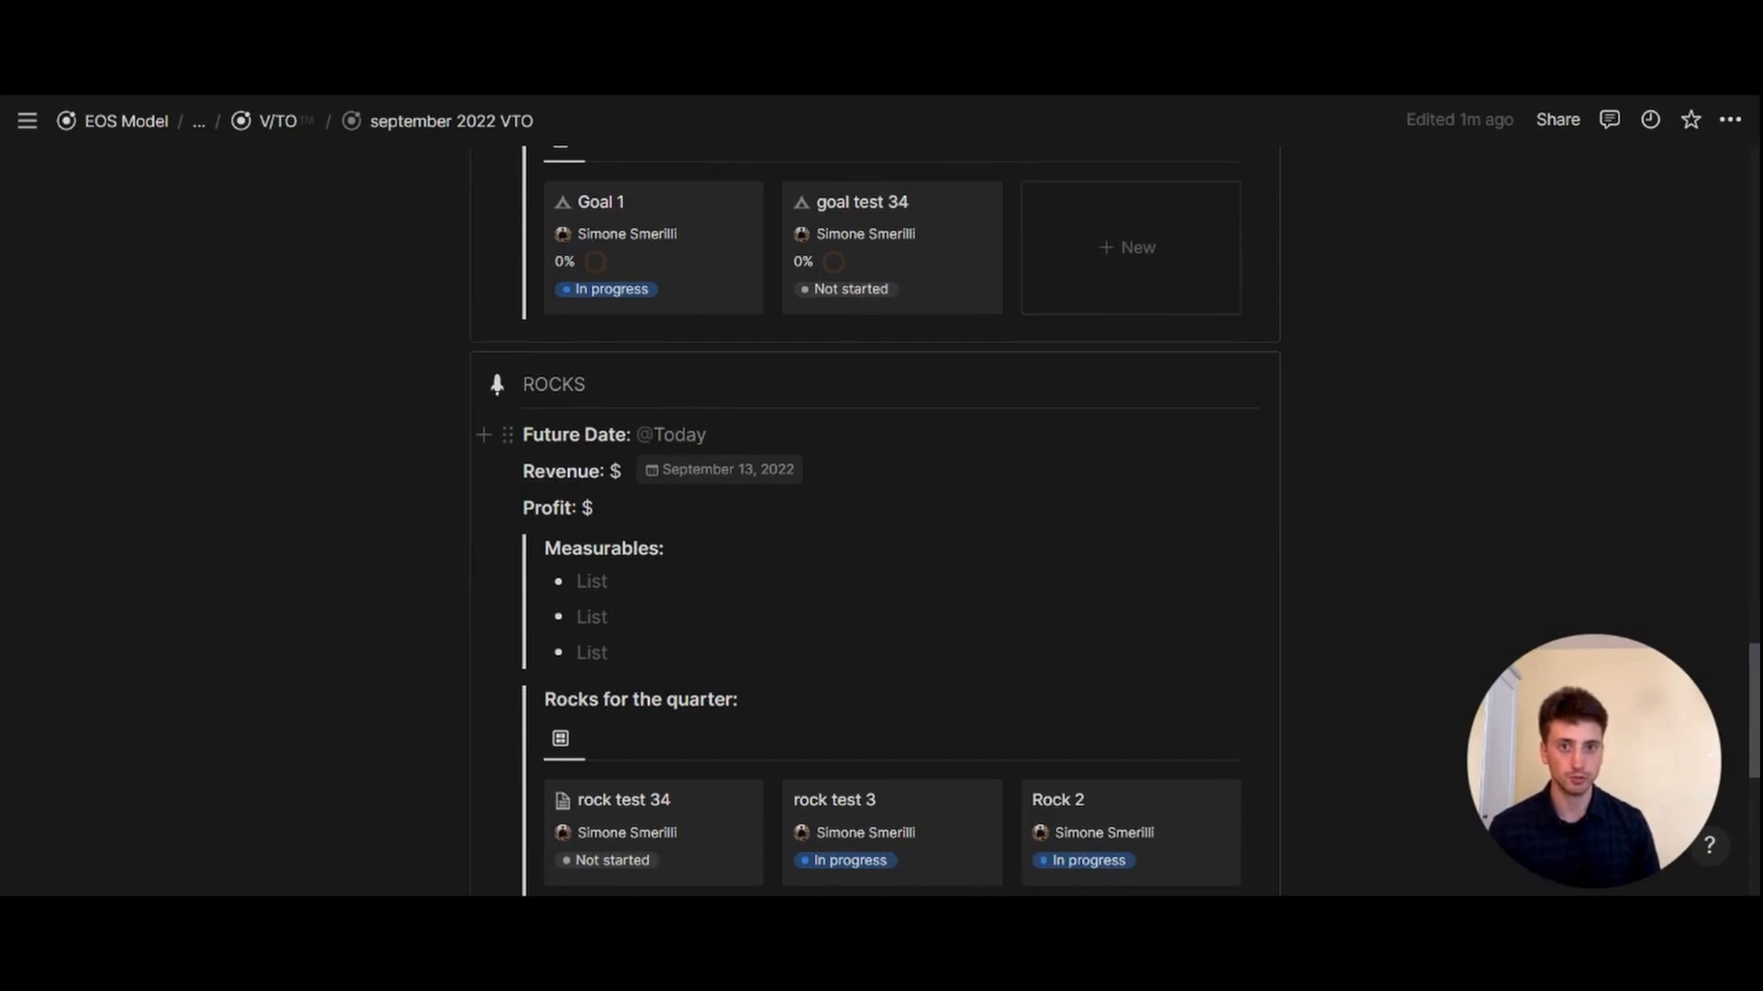
{"action": "scroll", "coordinate": [875, 495], "scroll_direction": "up", "scroll_amount": 2}
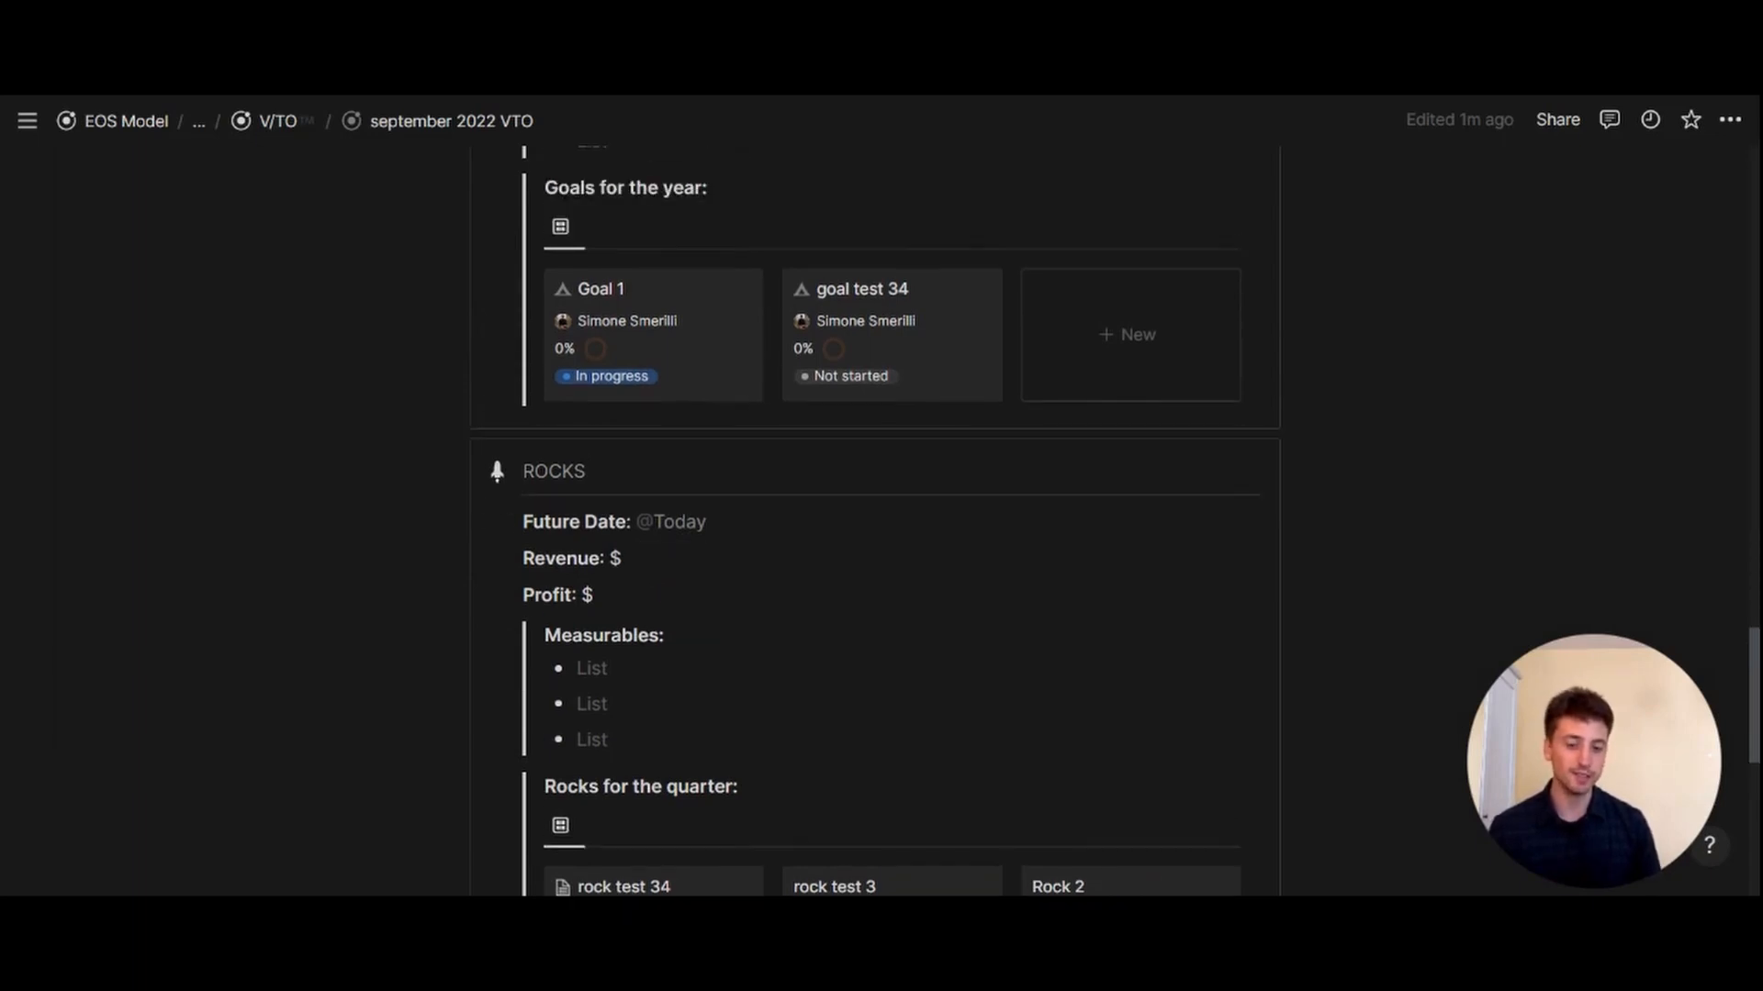
{"action": "left_click", "coordinate": [630, 323]}
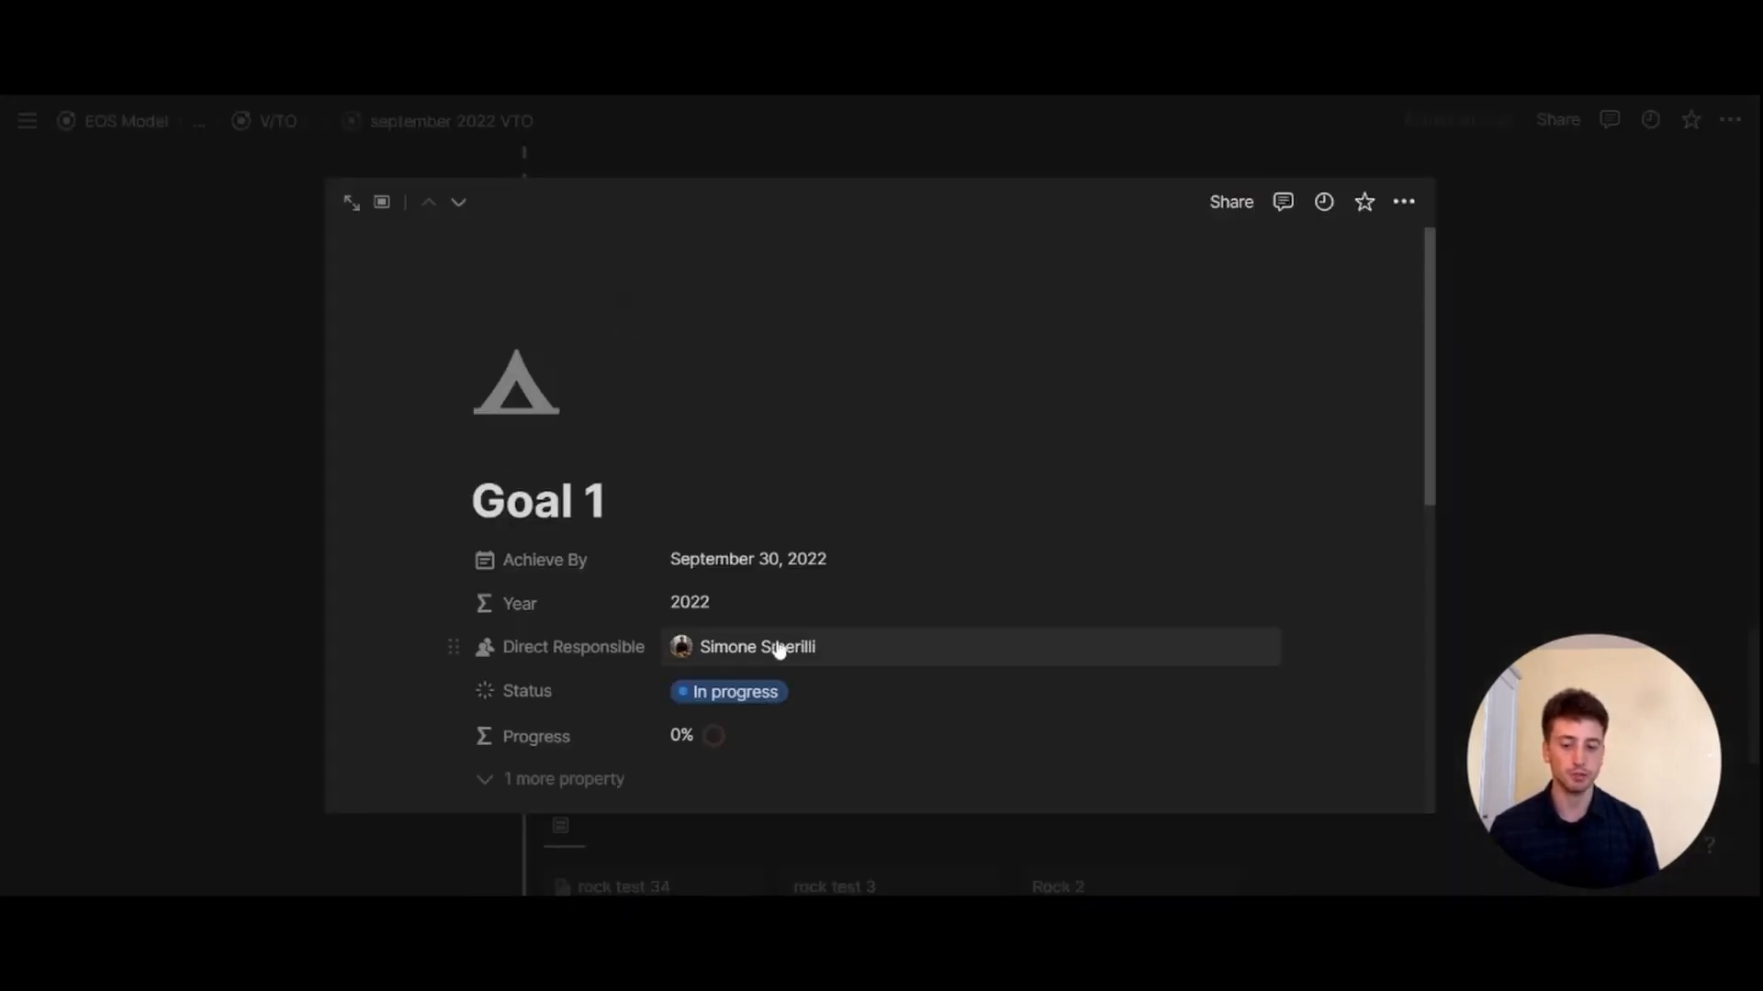
{"action": "left_click", "coordinate": [170, 570]}
- Review the rocks for the quarter and the Issues section at the end of the september 2022 VTO page
{"action": "scroll", "coordinate": [156, 573], "scroll_direction": "down", "scroll_amount": 2}
{"action": "scroll", "coordinate": [677, 633], "scroll_direction": "down", "scroll_amount": 2}
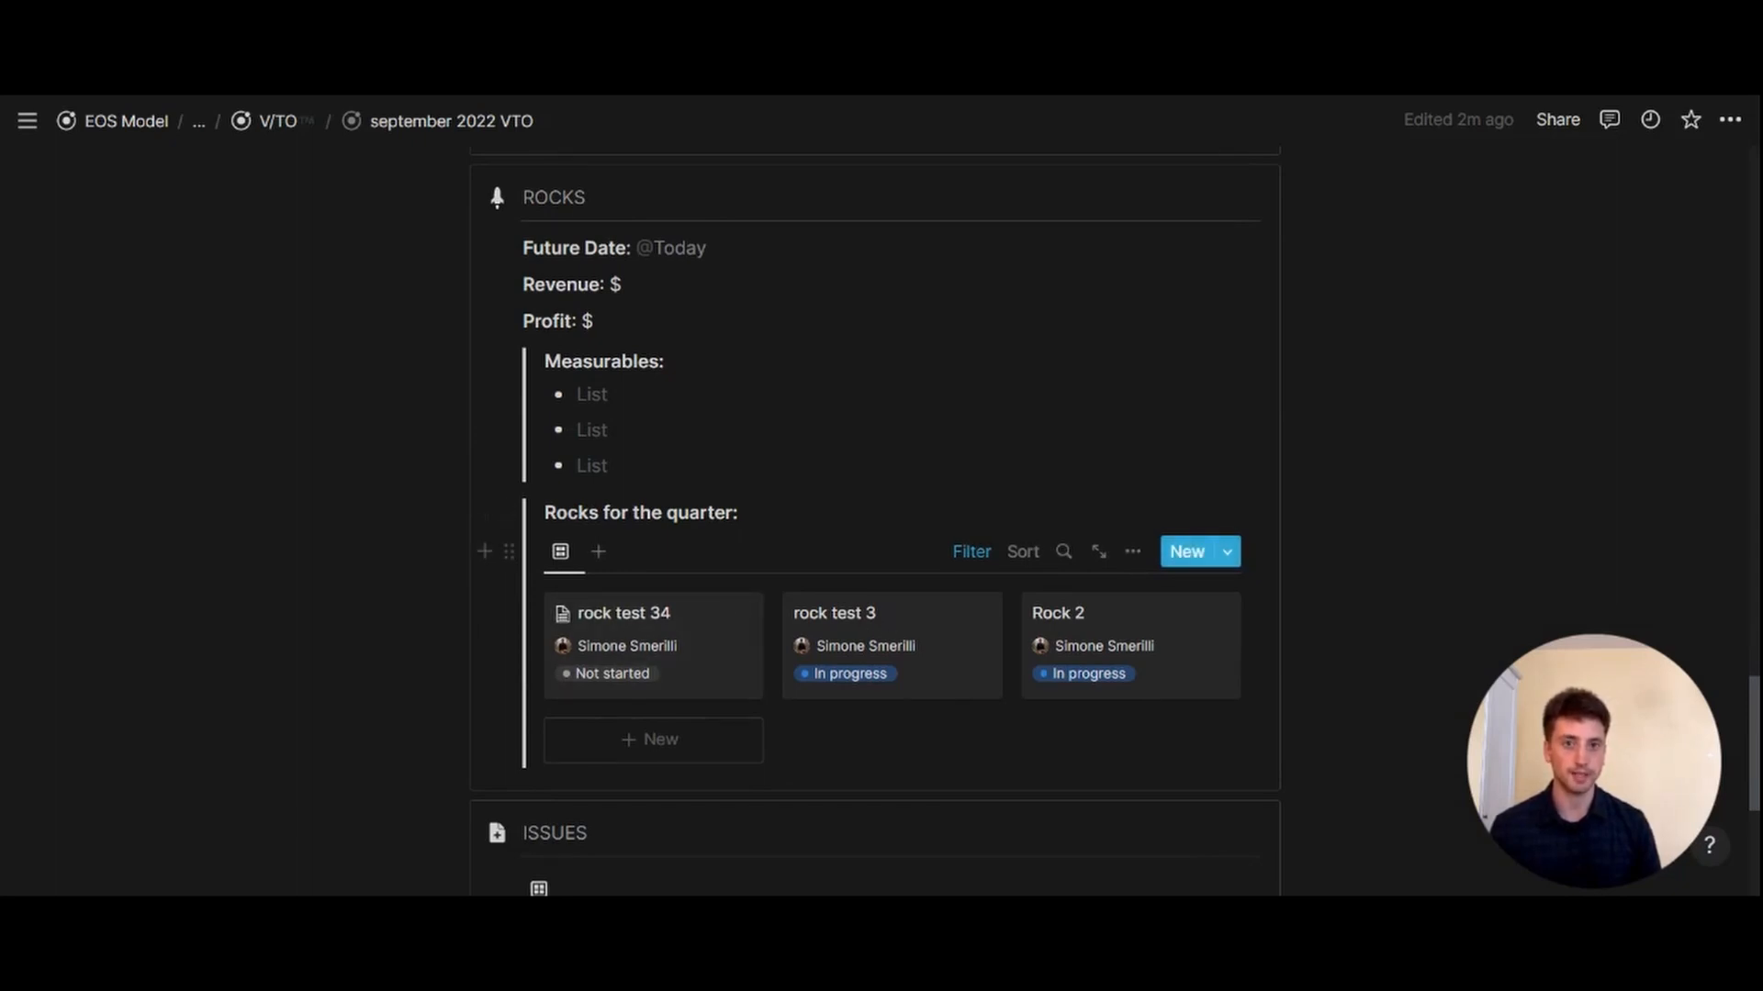
{"action": "scroll", "coordinate": [872, 504], "scroll_direction": "down", "scroll_amount": 5}
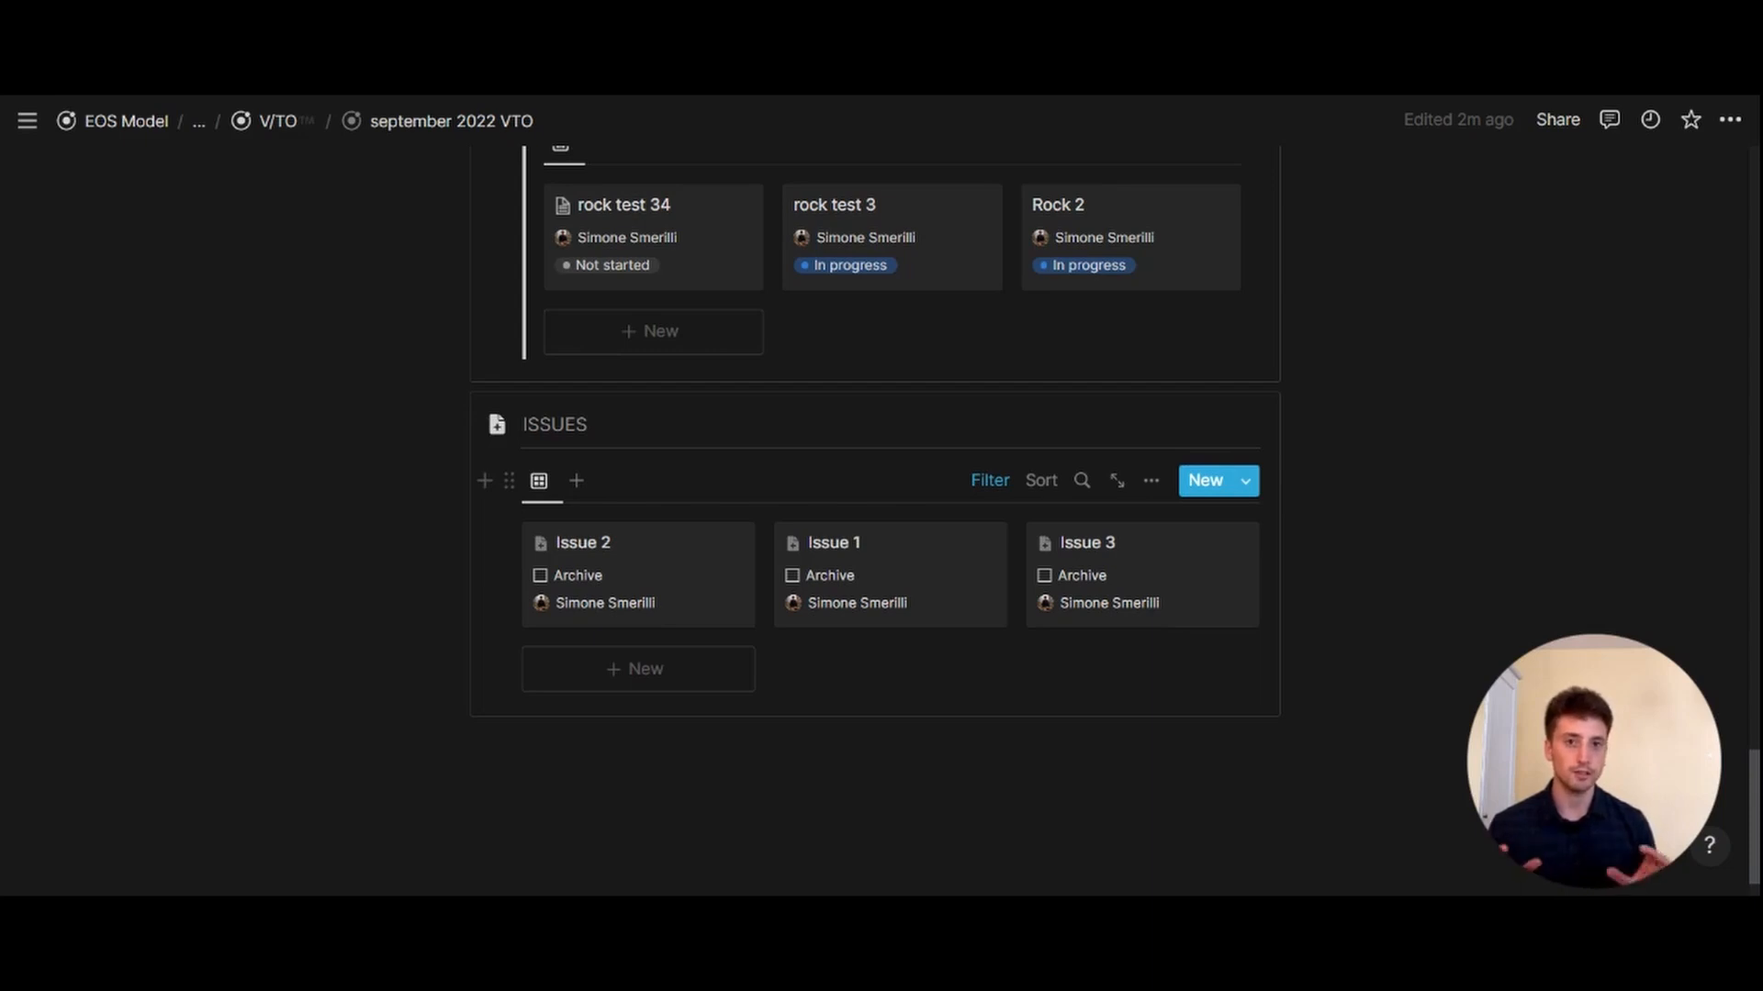
- Return to the EOS Model home page and open the Goals database in its All Goals view
{"action": "left_click", "coordinate": [292, 128]}
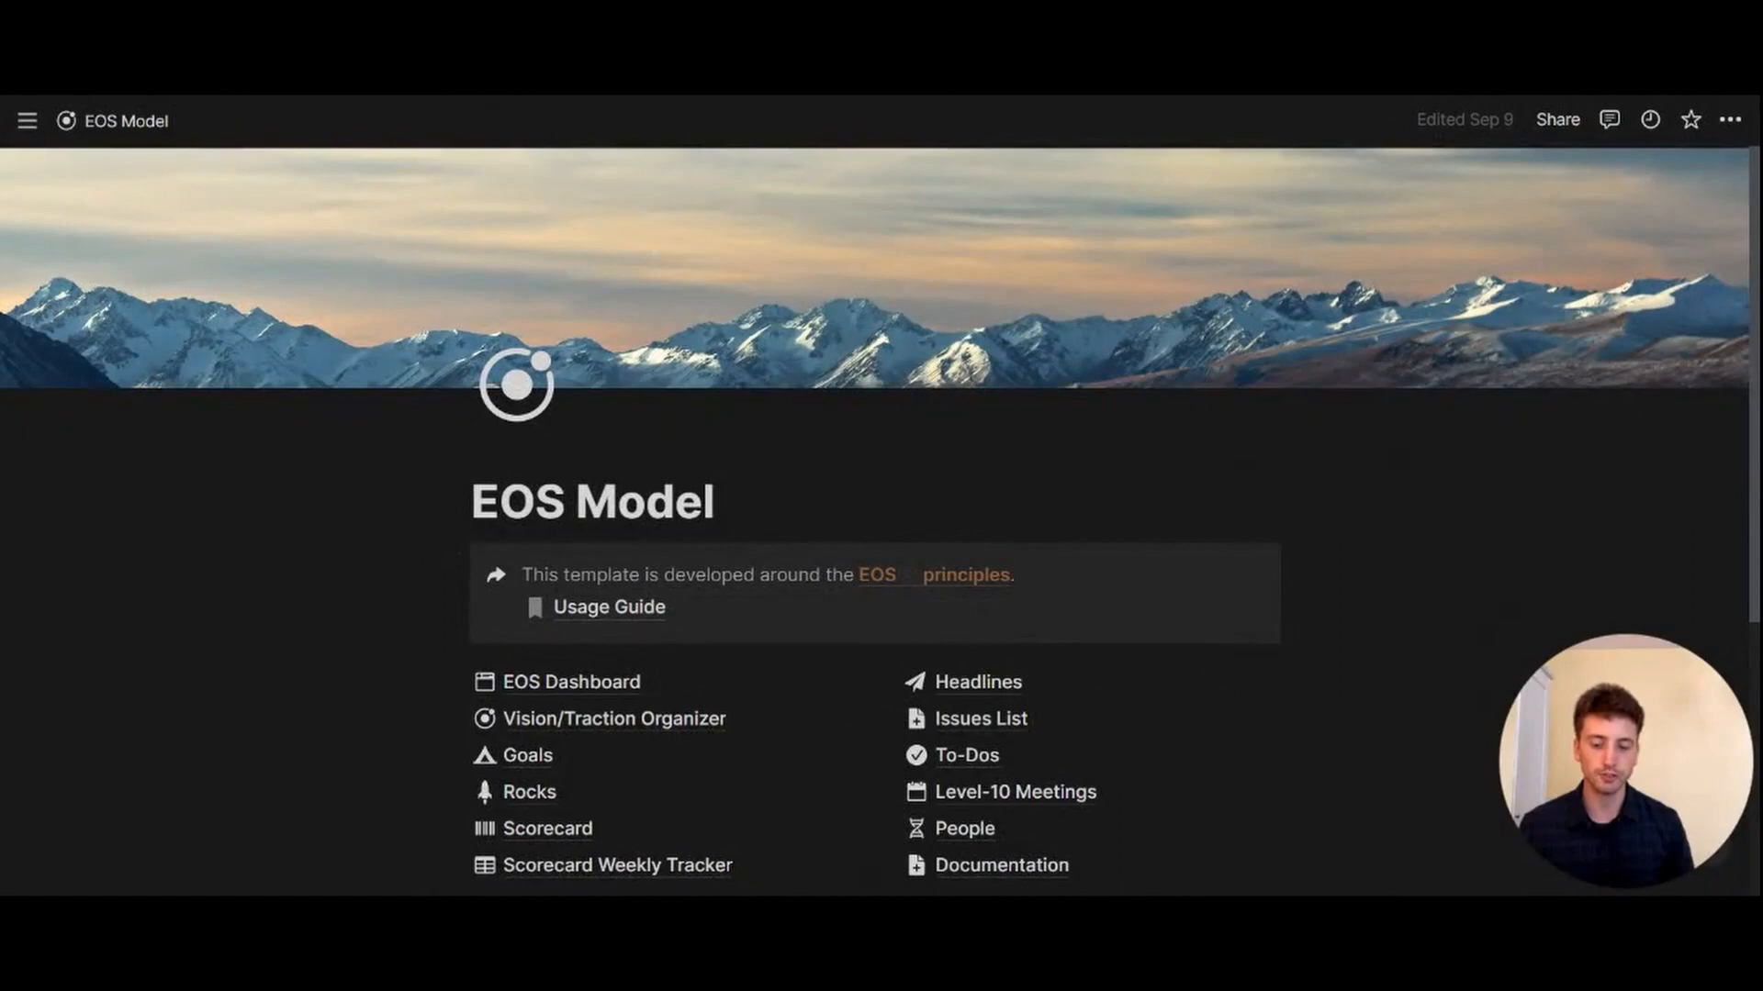
{"action": "scroll", "coordinate": [774, 528], "scroll_direction": "down", "scroll_amount": 3}
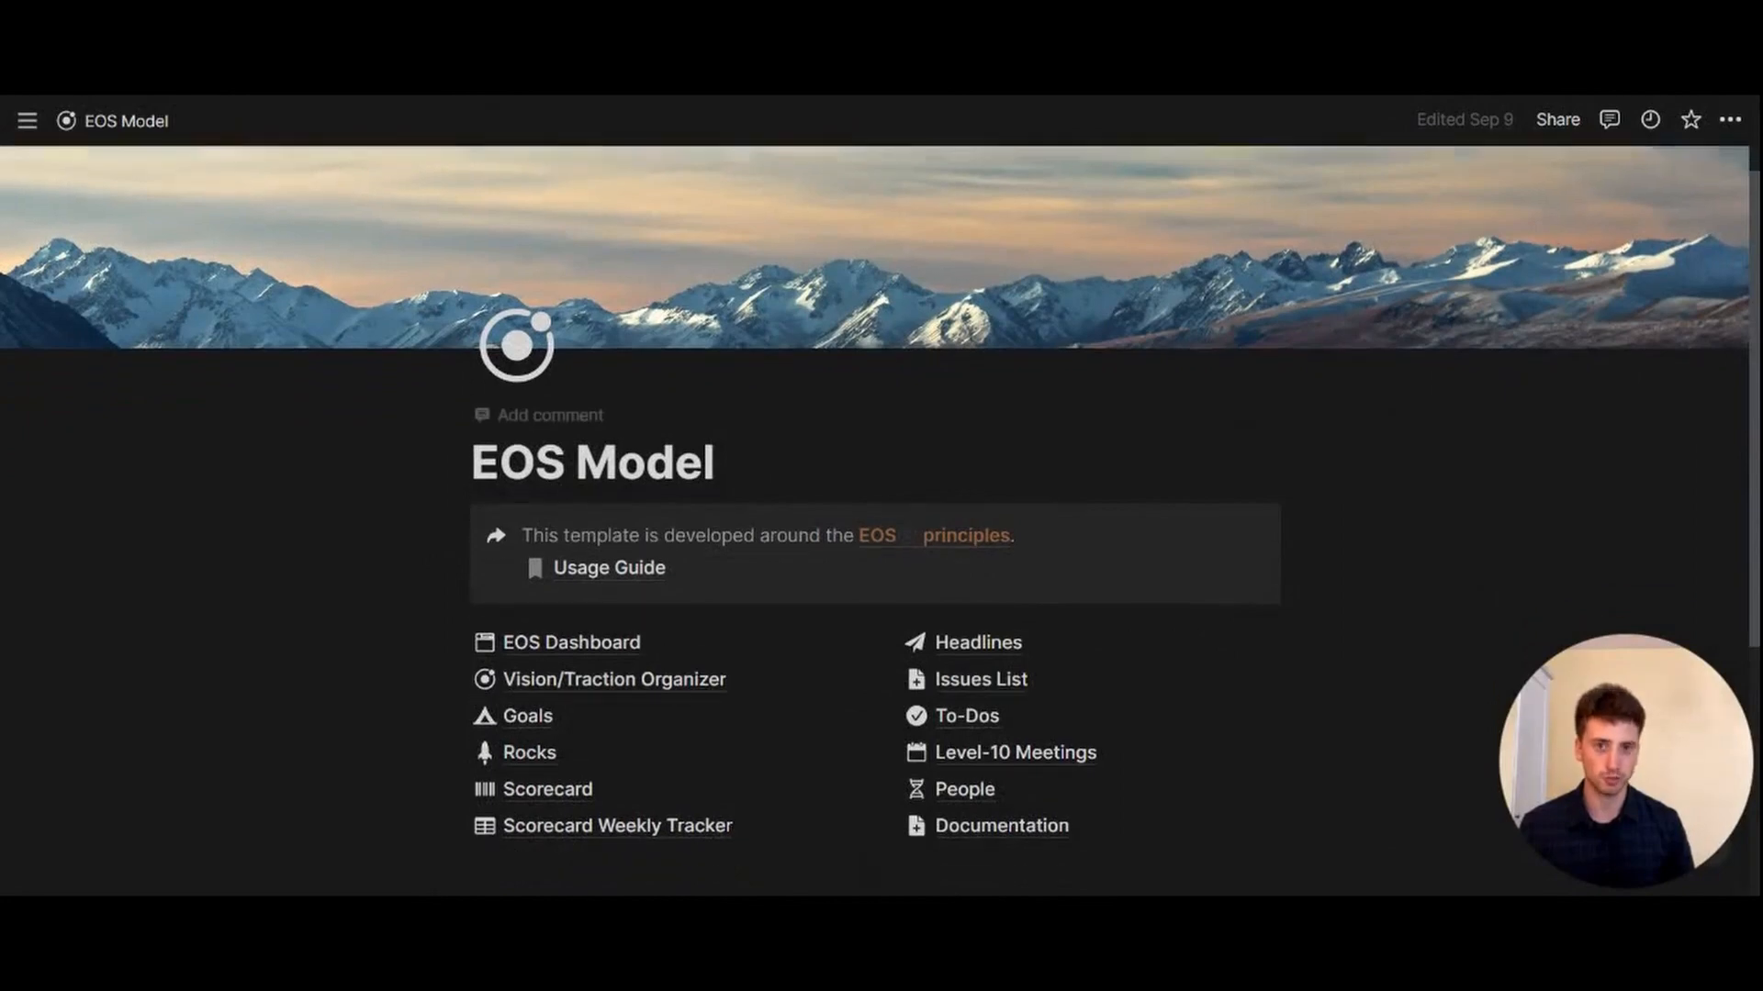
{"action": "scroll", "coordinate": [774, 528], "scroll_direction": "down", "scroll_amount": 2}
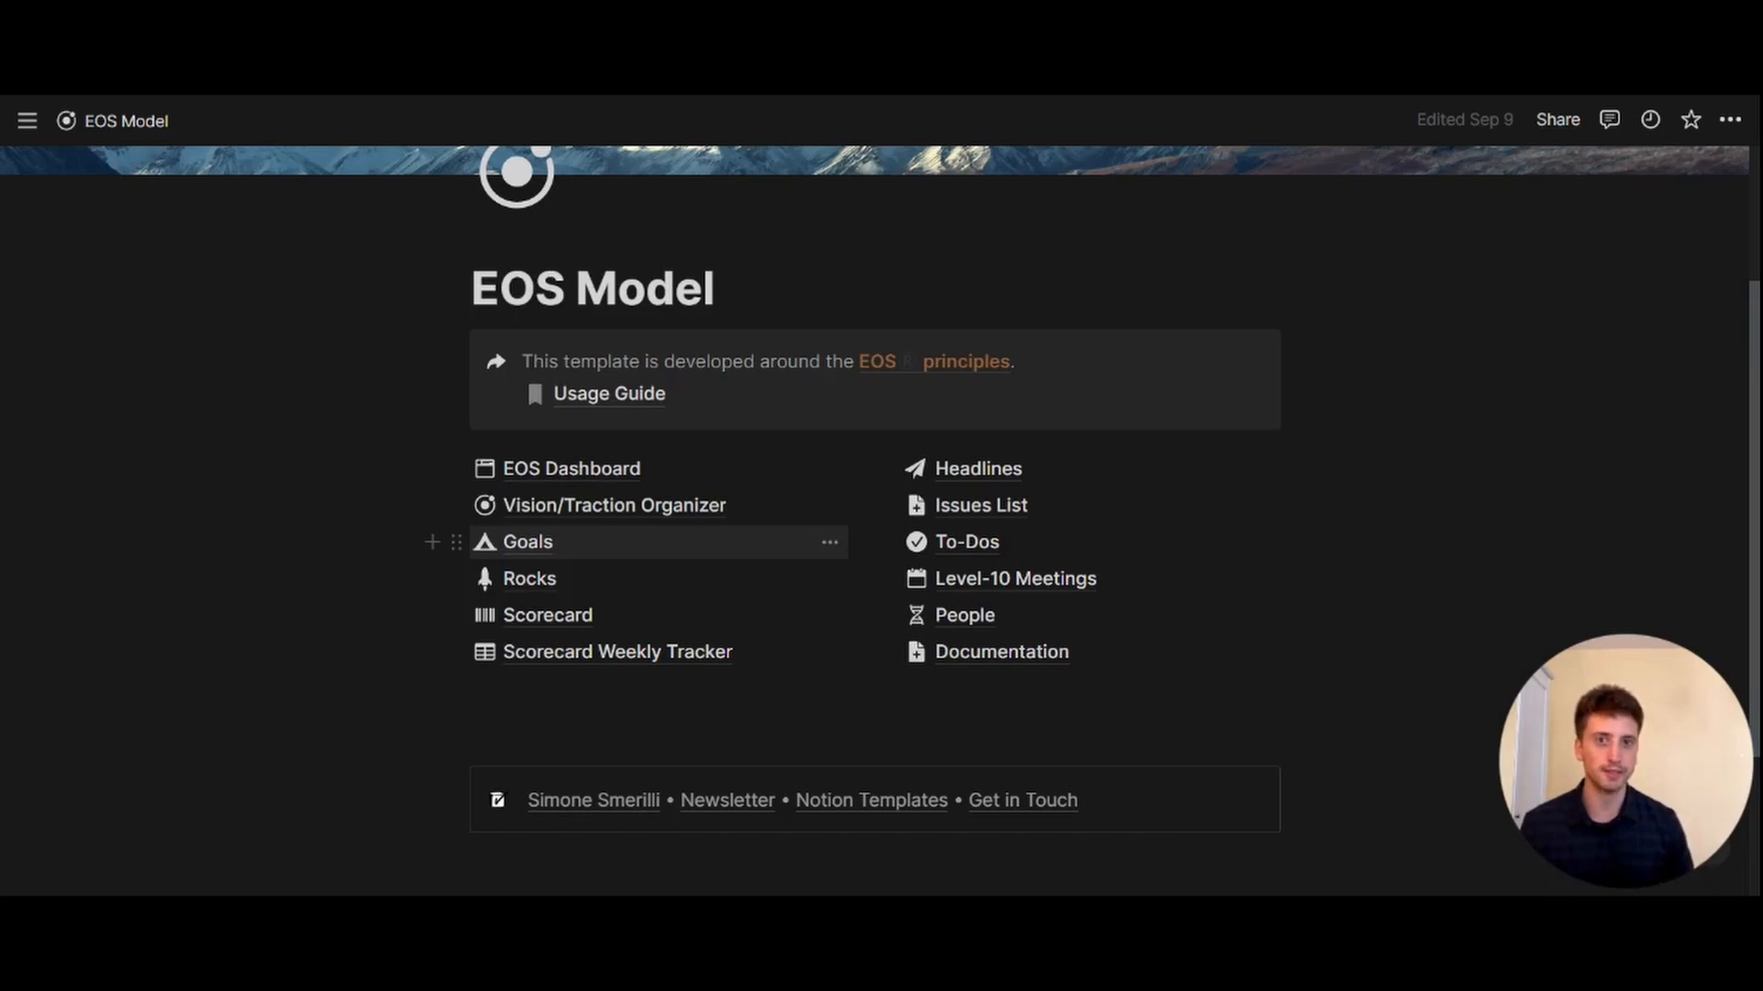
{"action": "left_click", "coordinate": [576, 543]}
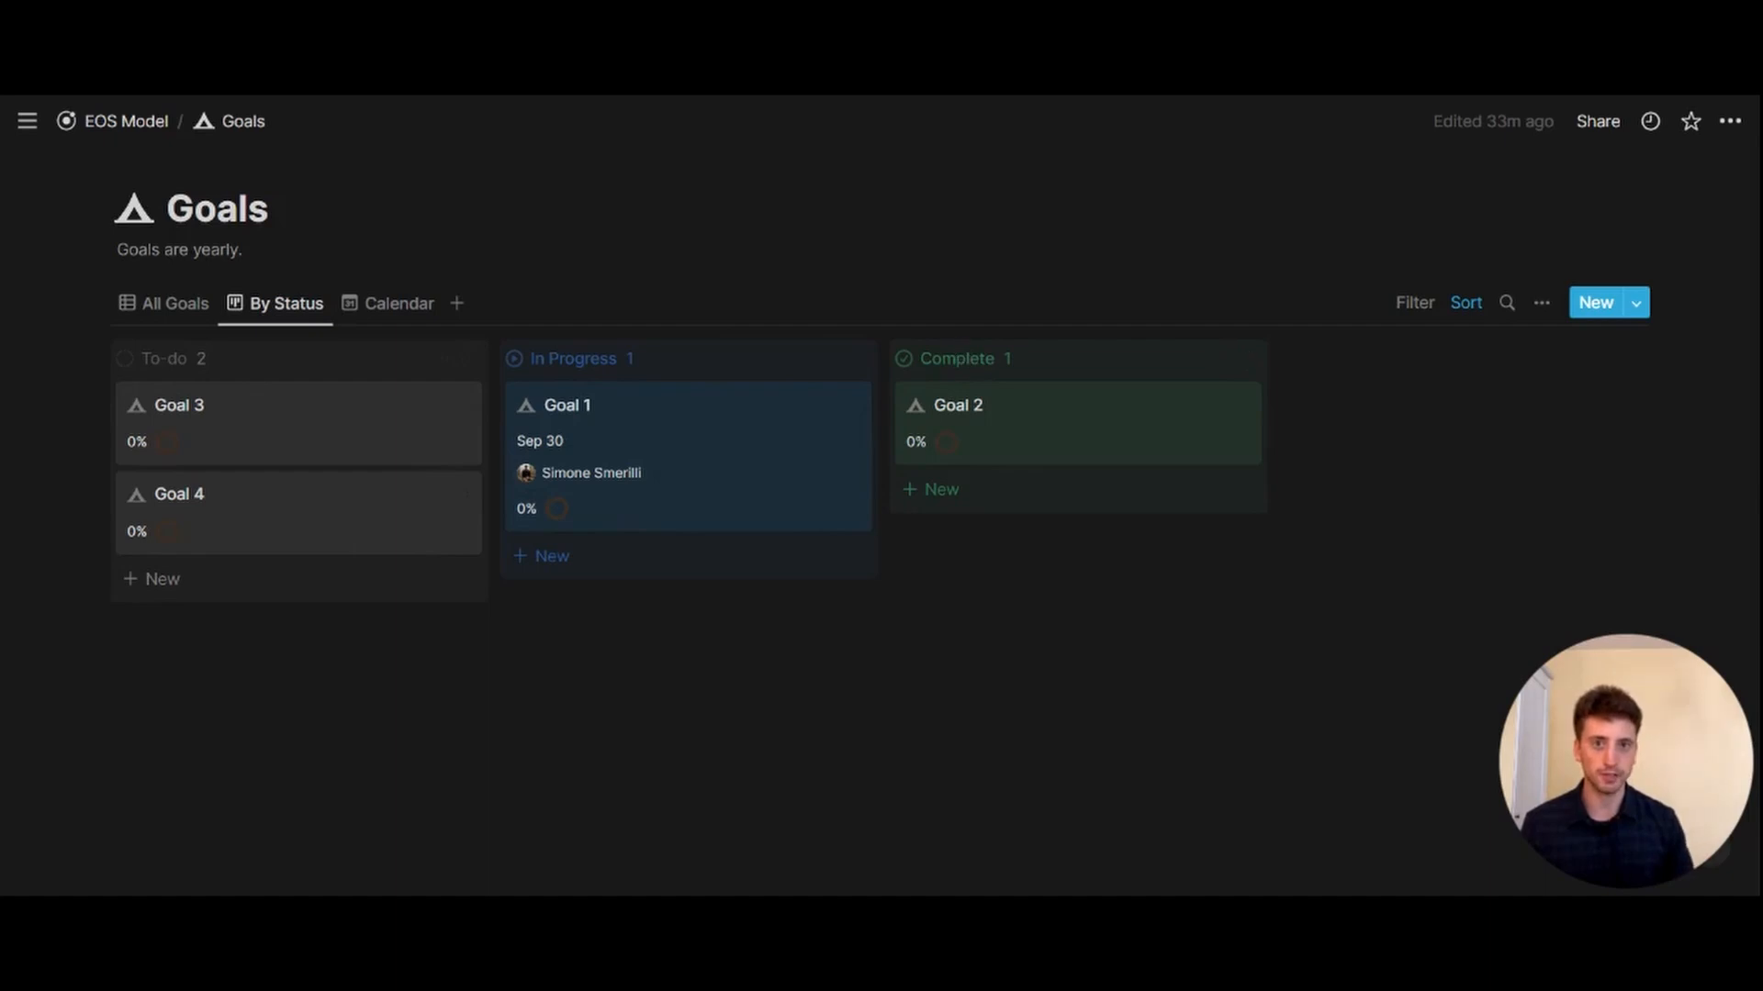
{"action": "left_click", "coordinate": [164, 306]}
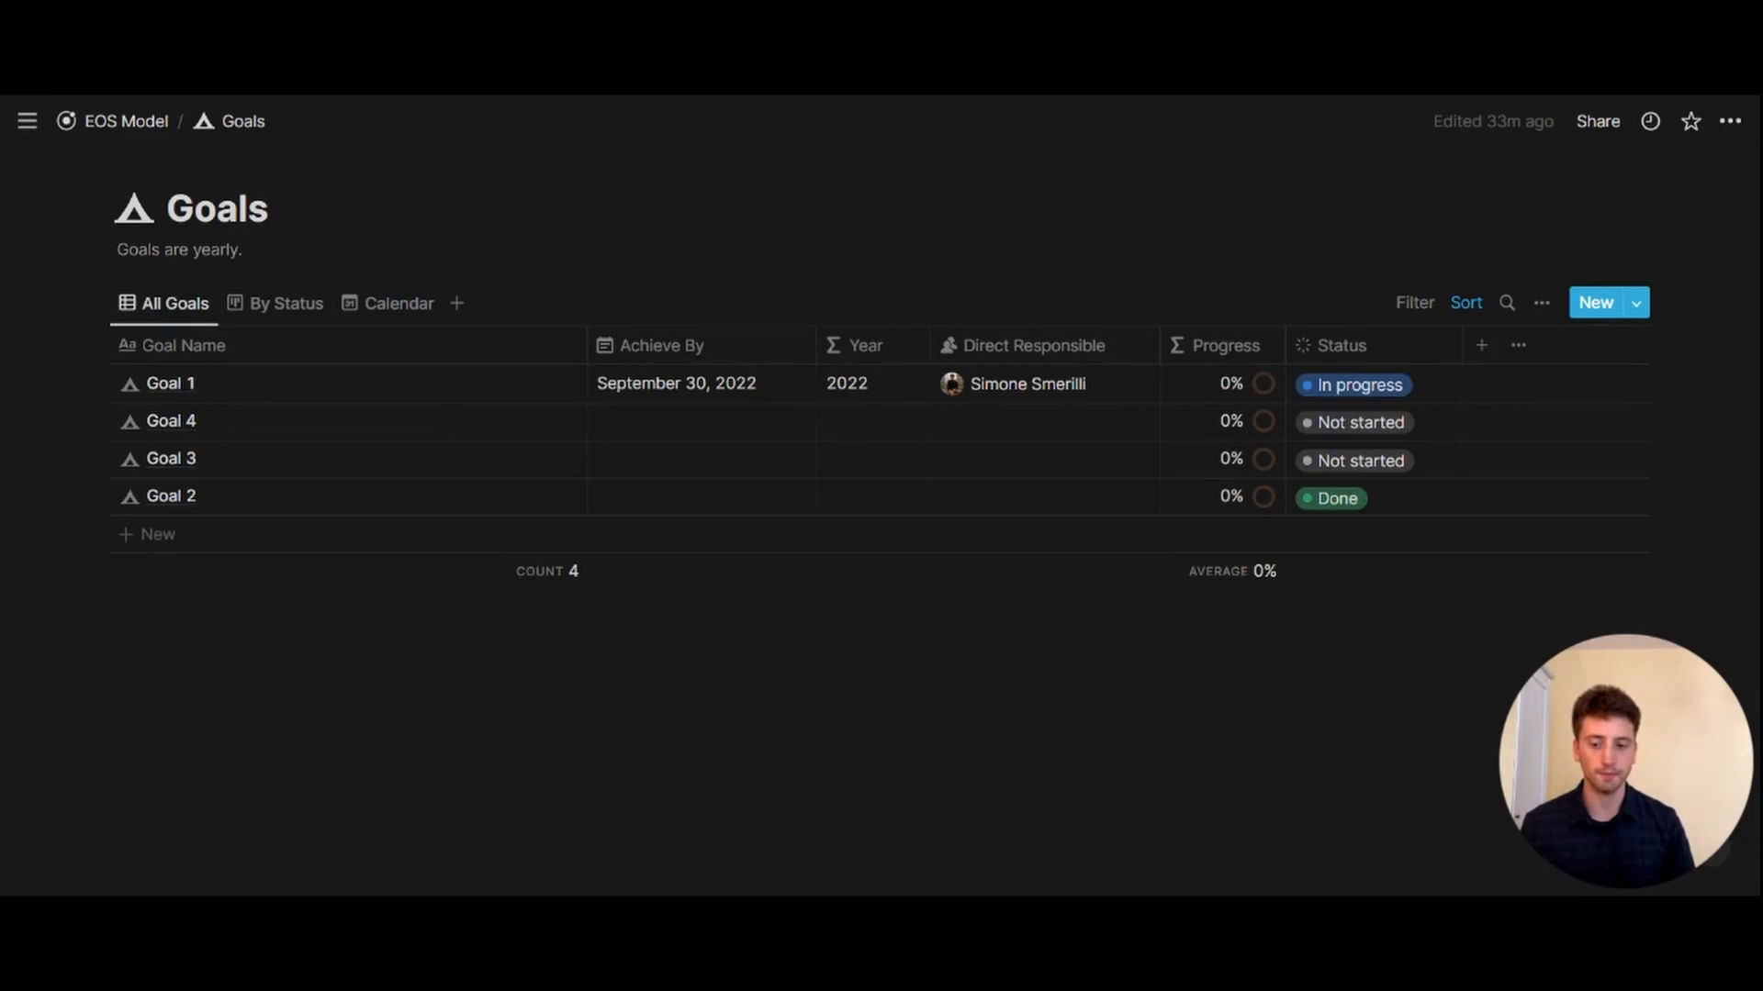
- Create a new goal, open it as a full page and name it "goal test 34"
{"action": "left_click", "coordinate": [1599, 310]}
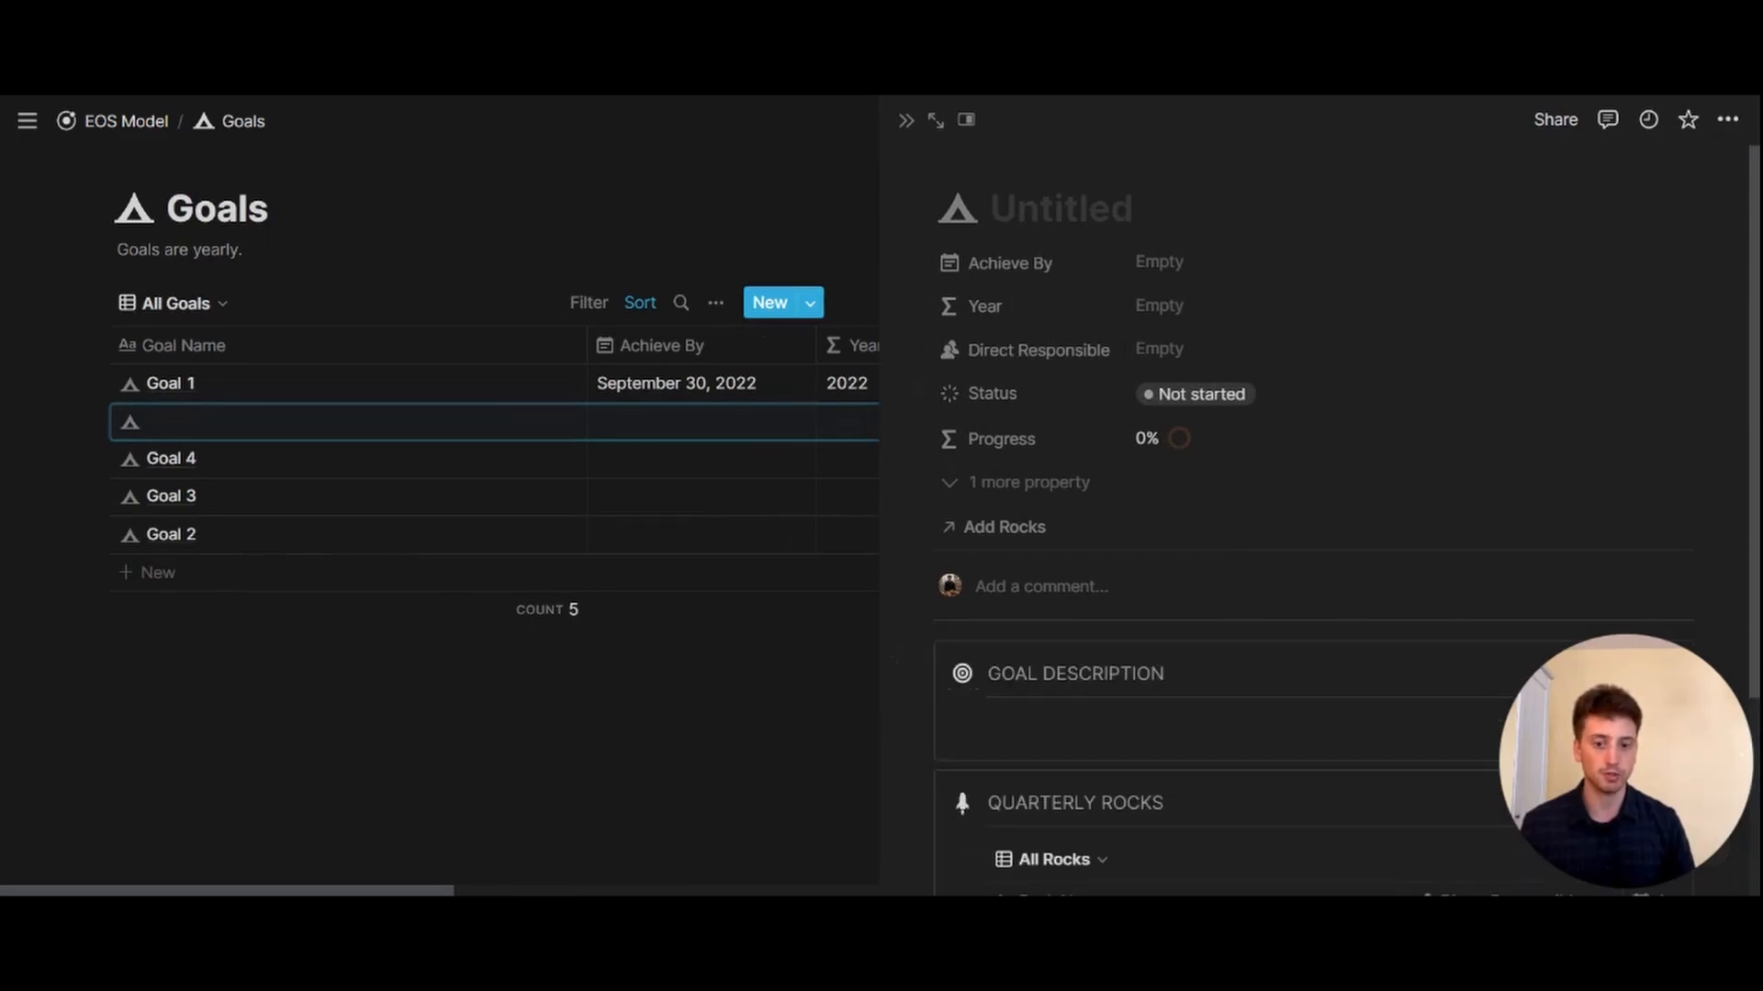
{"action": "left_click", "coordinate": [936, 119]}
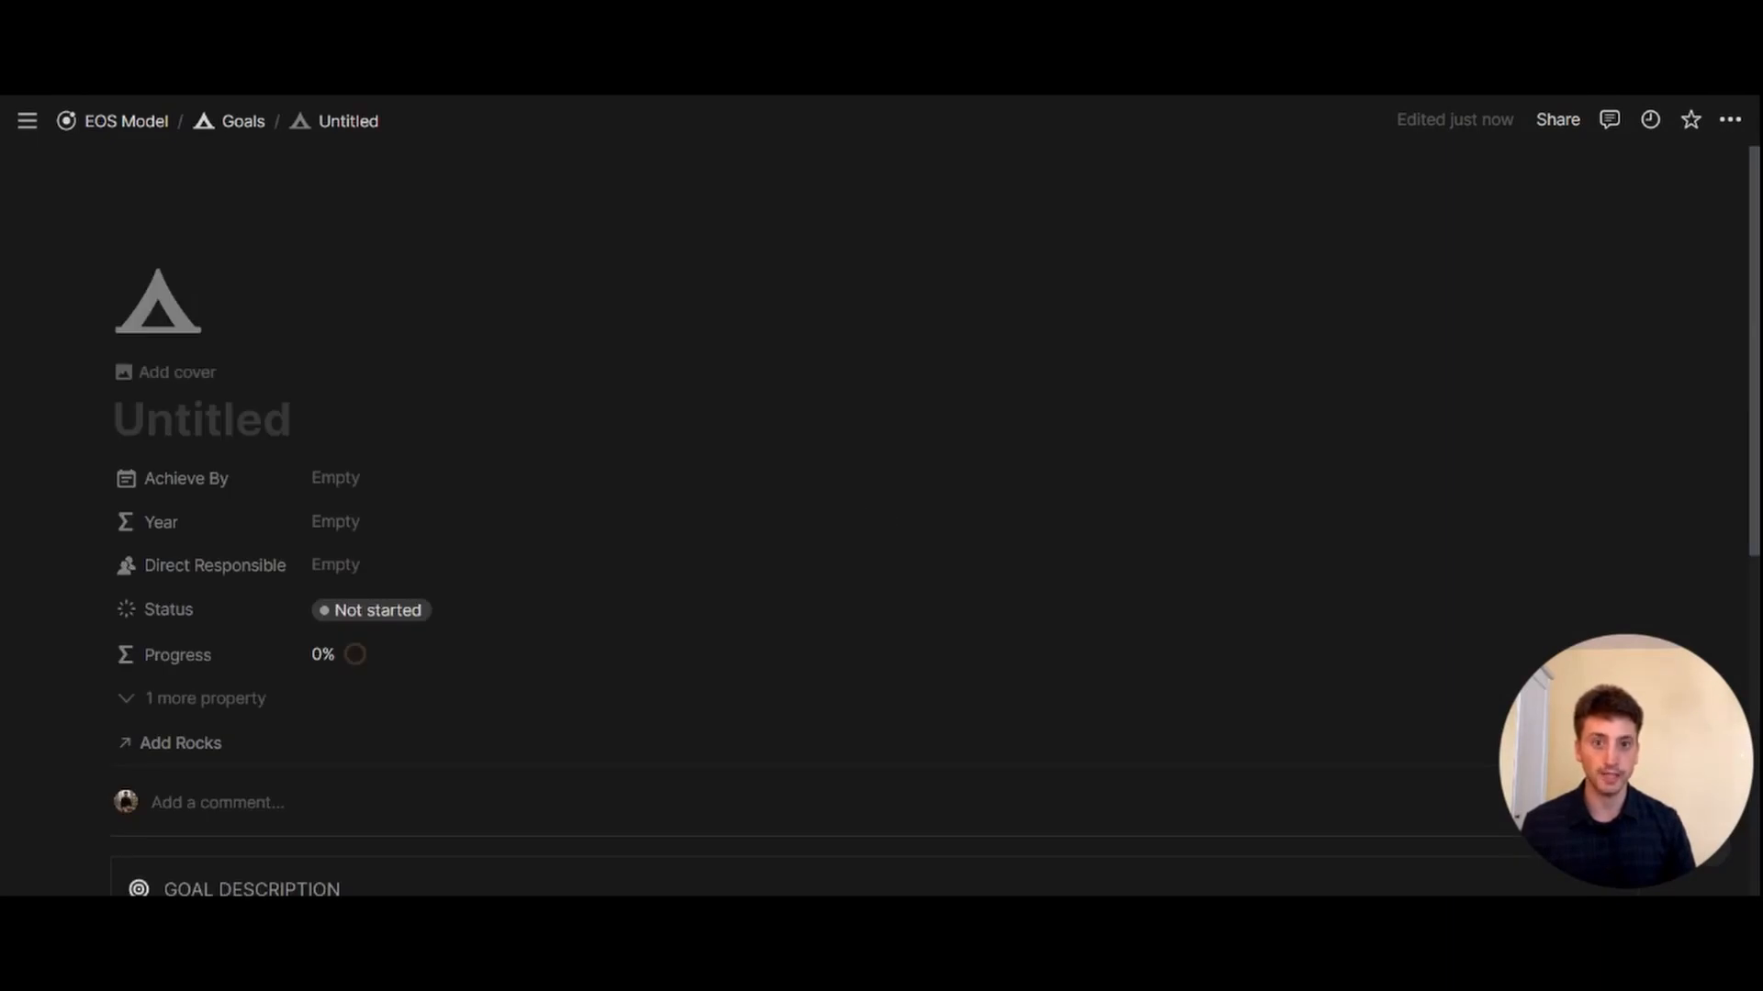
{"action": "type", "text": "goal test 34"}
{"action": "scroll", "coordinate": [401, 397], "scroll_direction": "down", "scroll_amount": 1}
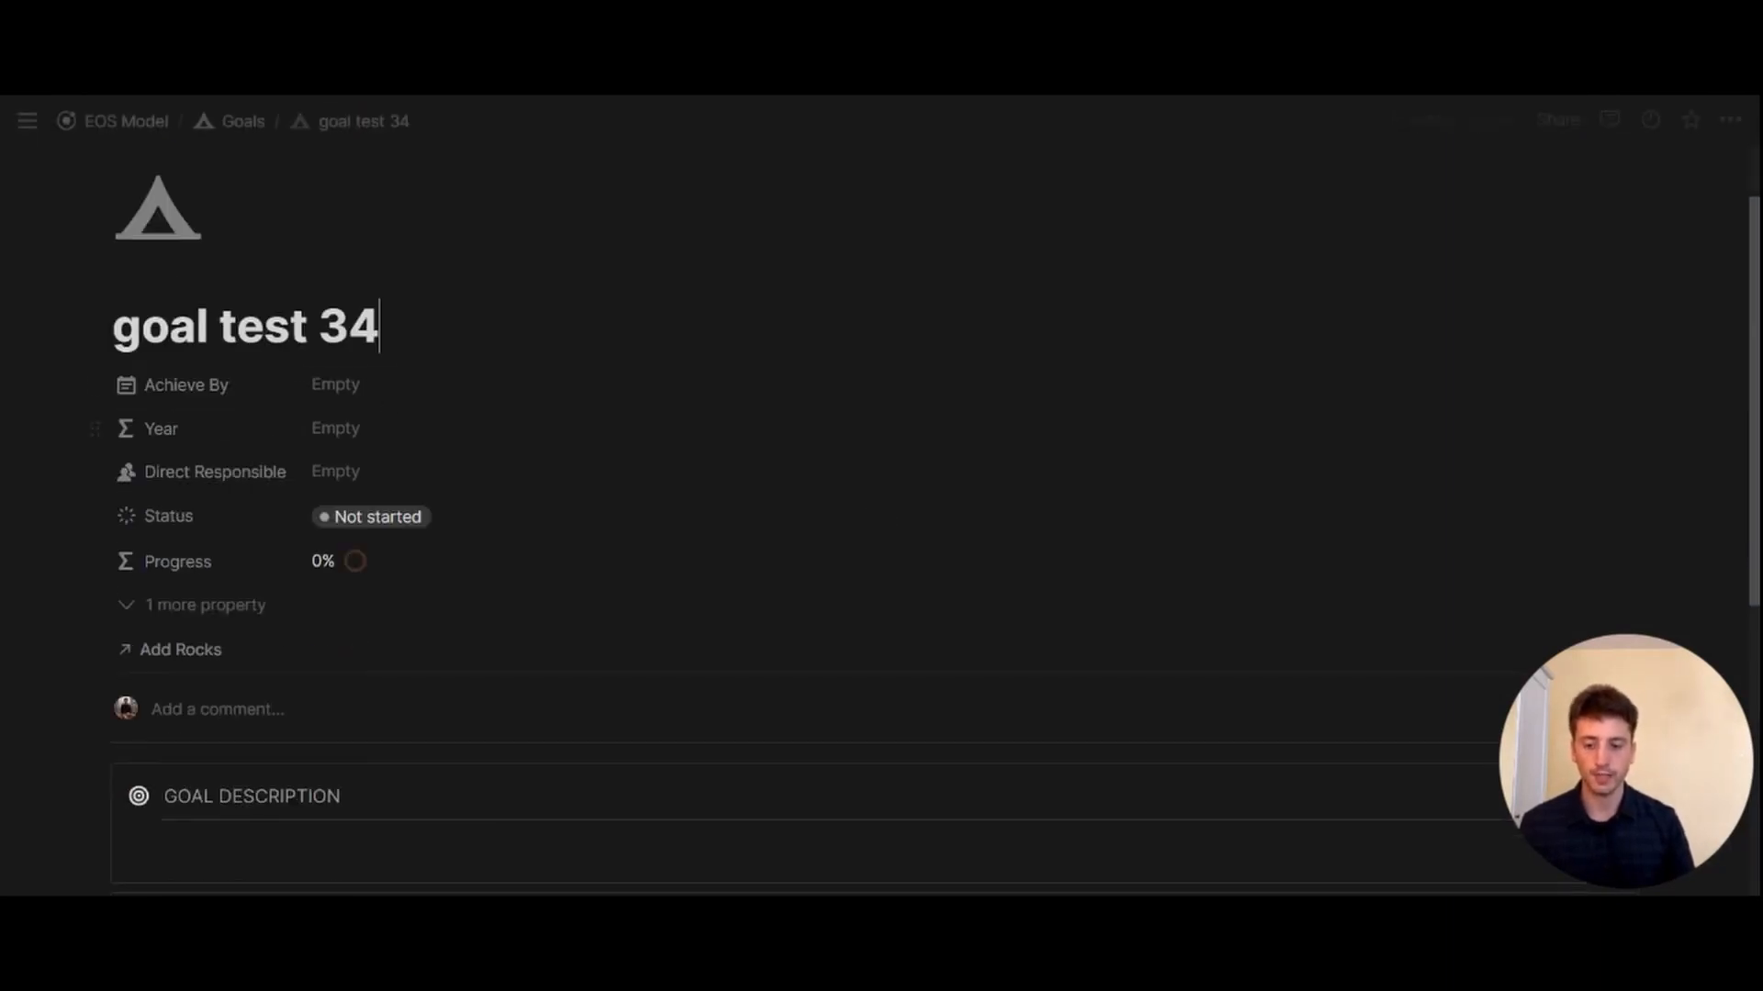
- Set the Achieve By date of goal test 34 to September 13, 2023
{"action": "left_click", "coordinate": [402, 397]}
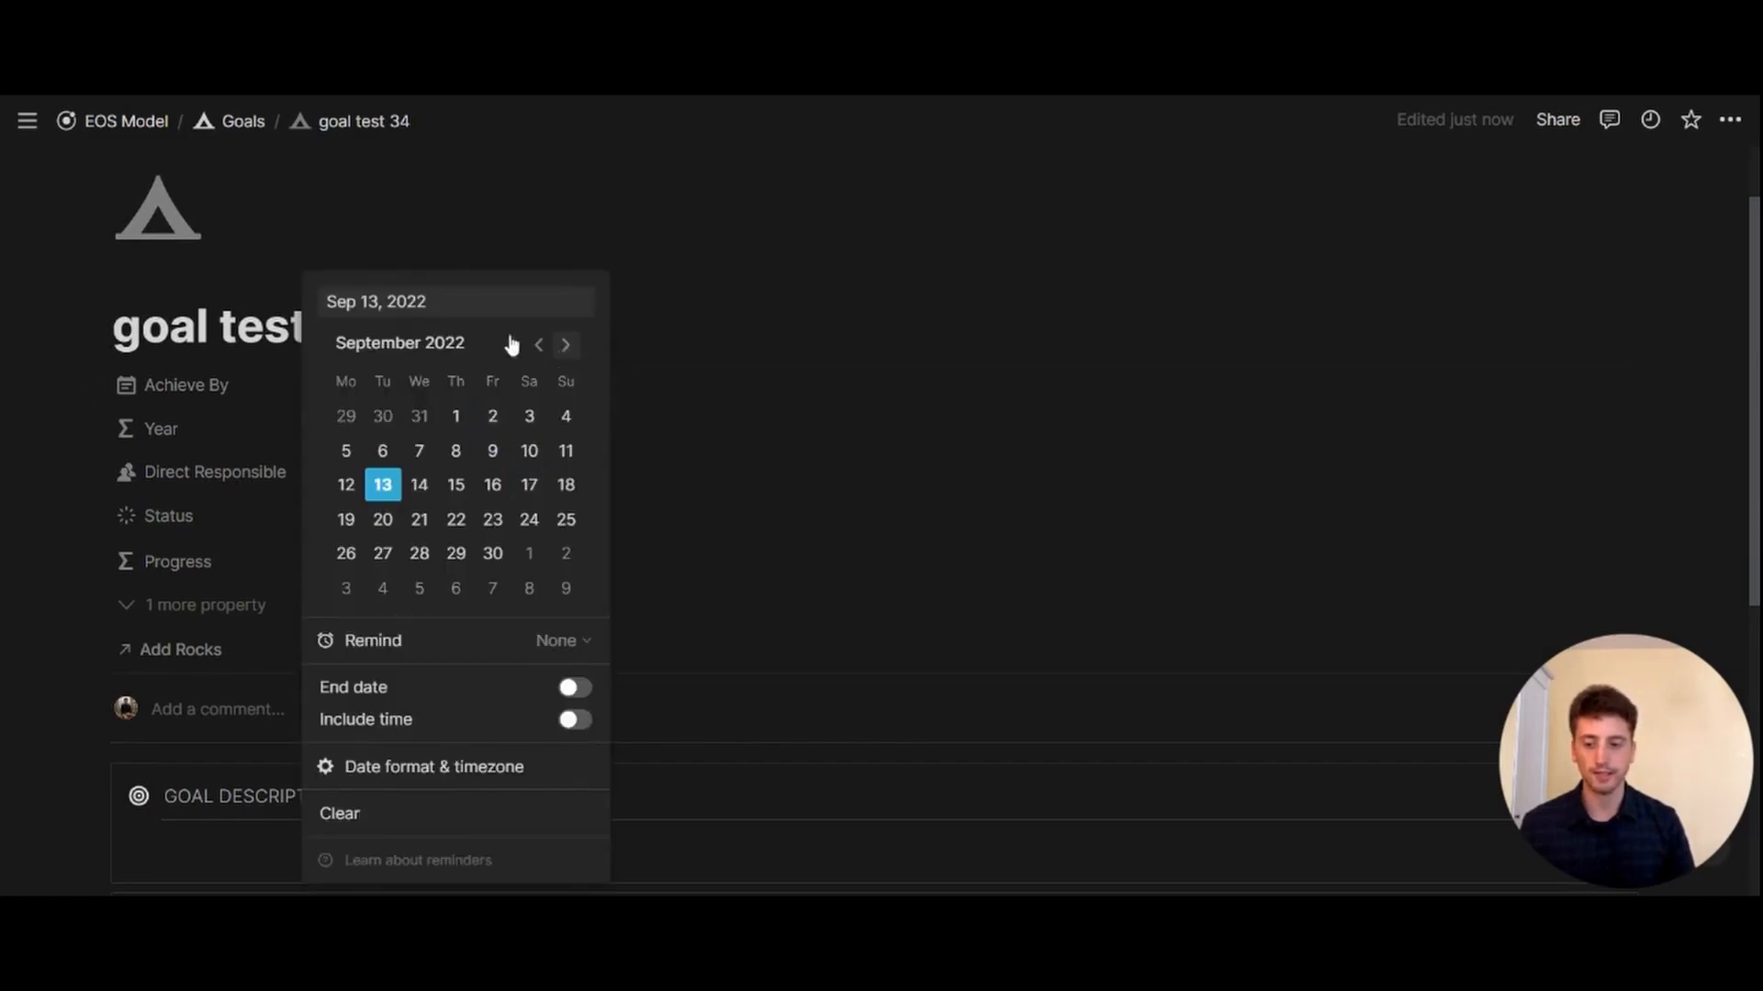
{"action": "left_click", "coordinate": [425, 301]}
{"action": "key", "text": "BackSpace"}
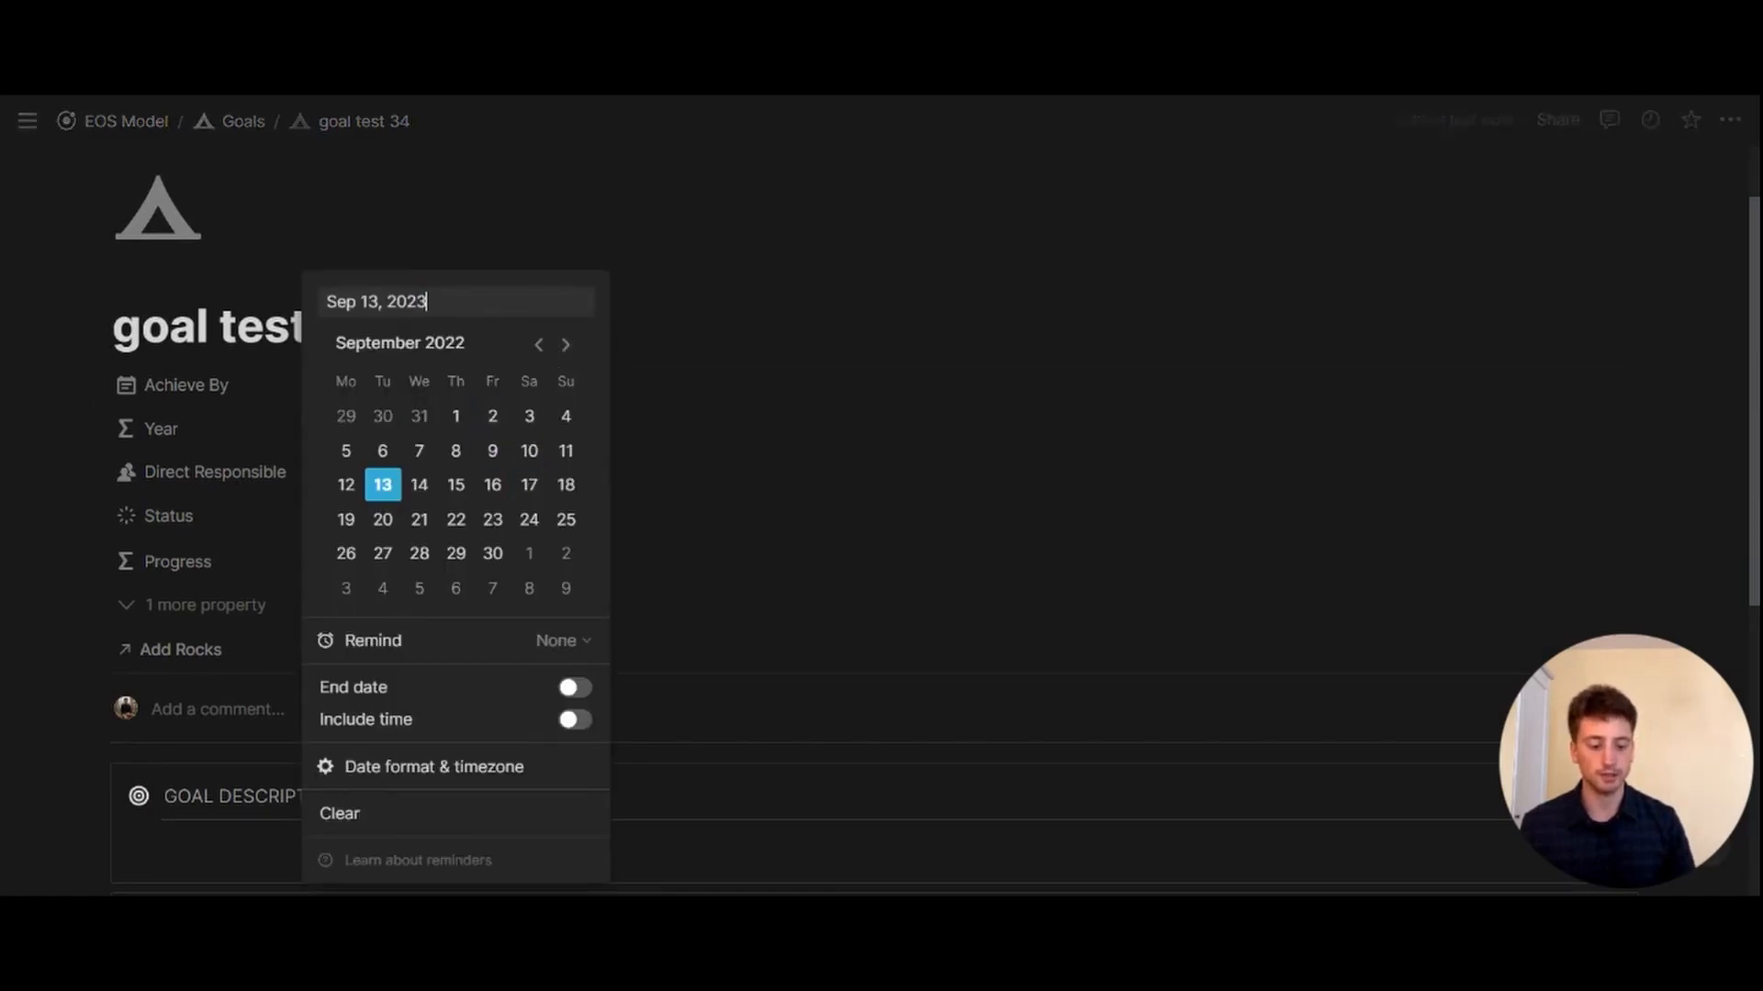
{"action": "type", "text": "3"}
{"action": "left_click", "coordinate": [821, 346]}
- Assign the first listed person as Direct Responsible for goal test 34
{"action": "scroll", "coordinate": [821, 346], "scroll_direction": "down", "scroll_amount": 3}
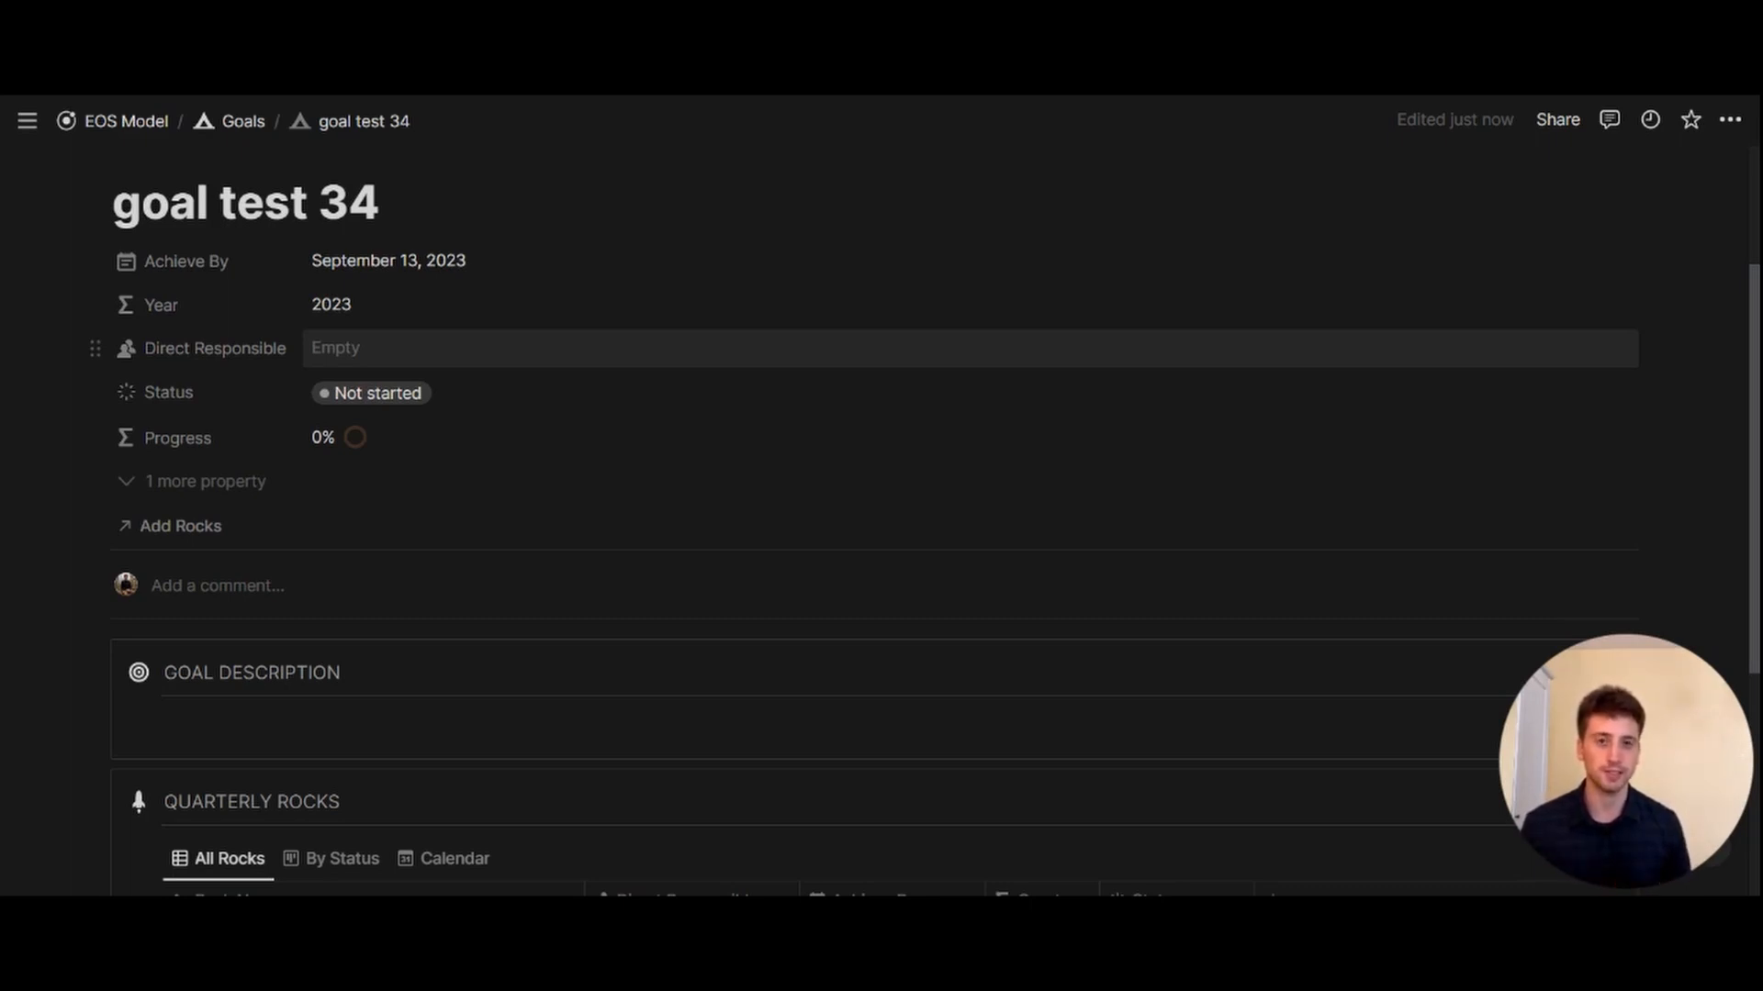
{"action": "left_click", "coordinate": [373, 353]}
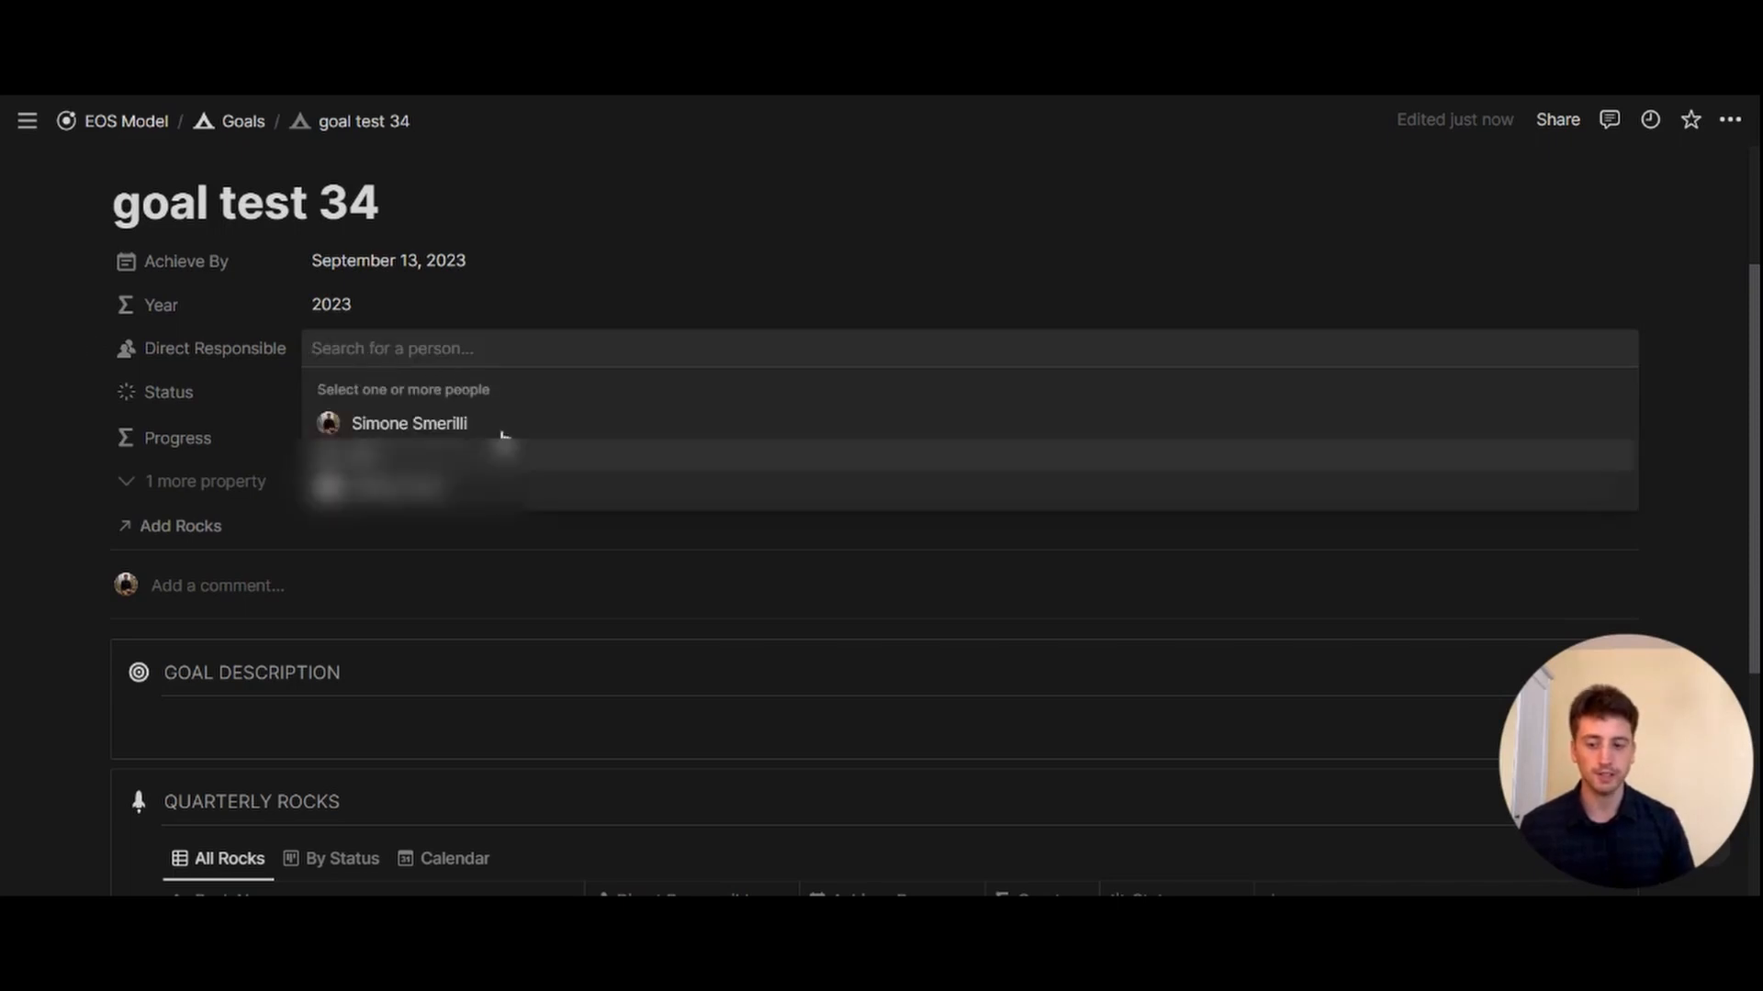
{"action": "left_click", "coordinate": [499, 433]}
{"action": "key", "text": "Escape"}
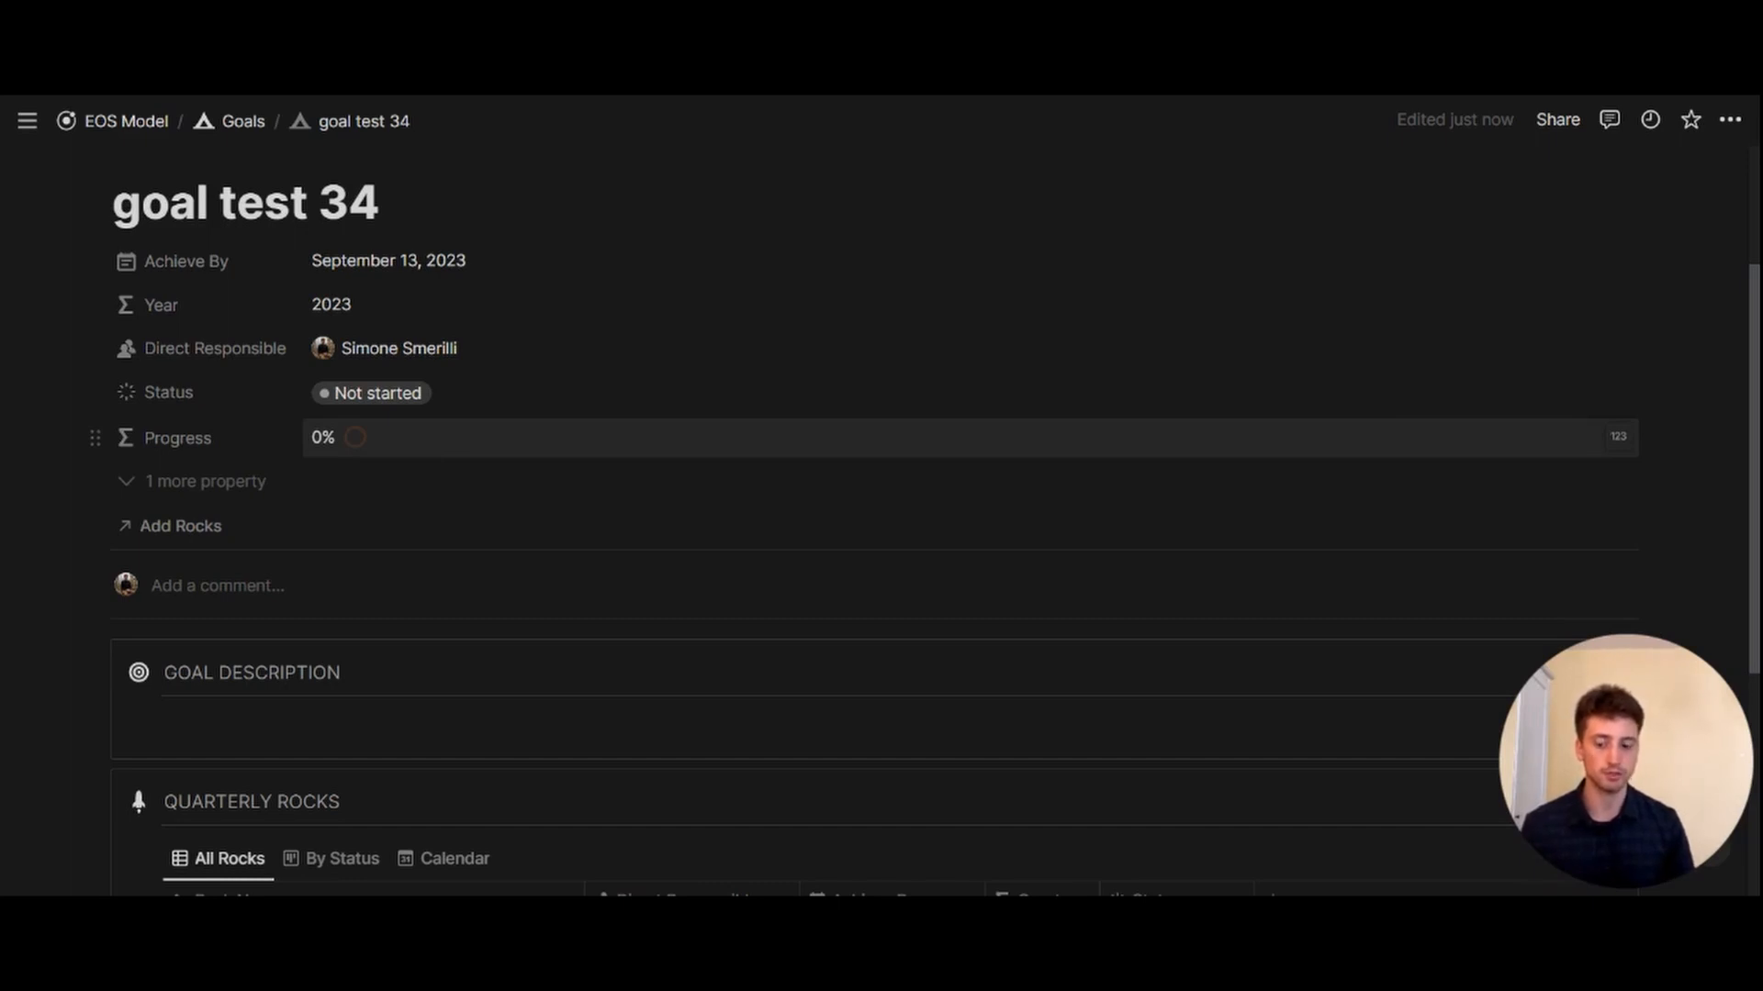
- Leave the goal description blank and add a quarterly rock named "rock test 34" to the goal
{"action": "scroll", "coordinate": [551, 438], "scroll_direction": "down", "scroll_amount": 2}
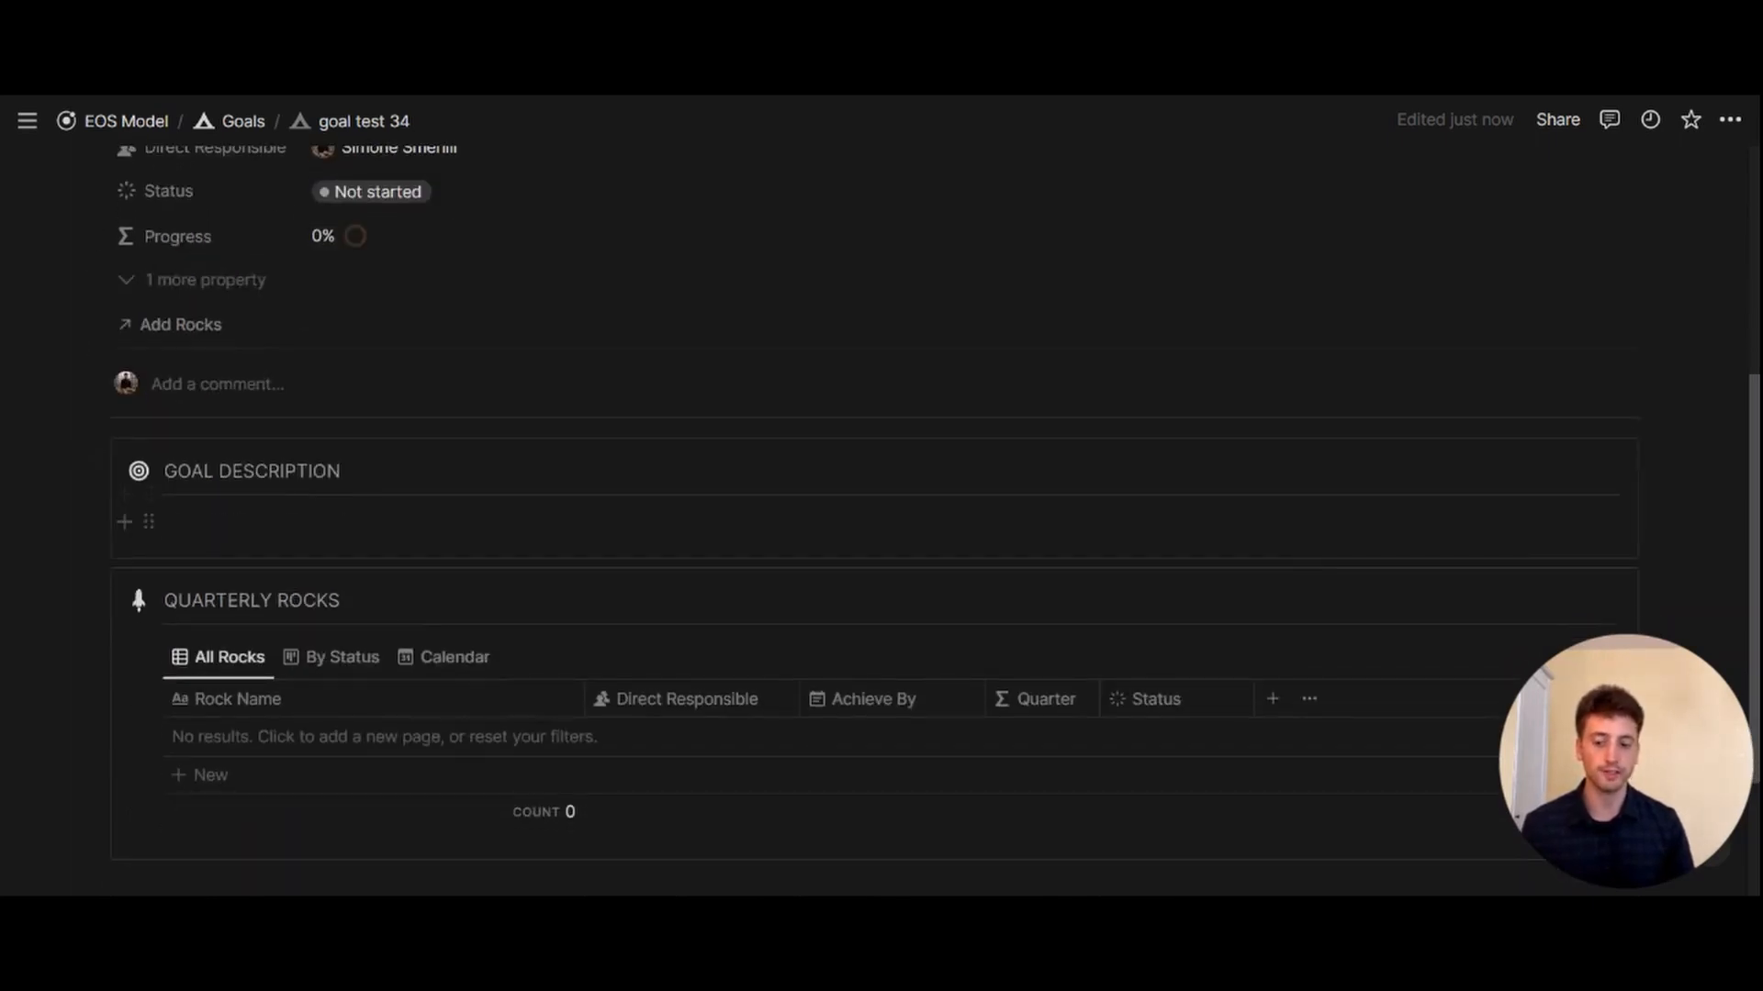
{"action": "left_click", "coordinate": [257, 521]}
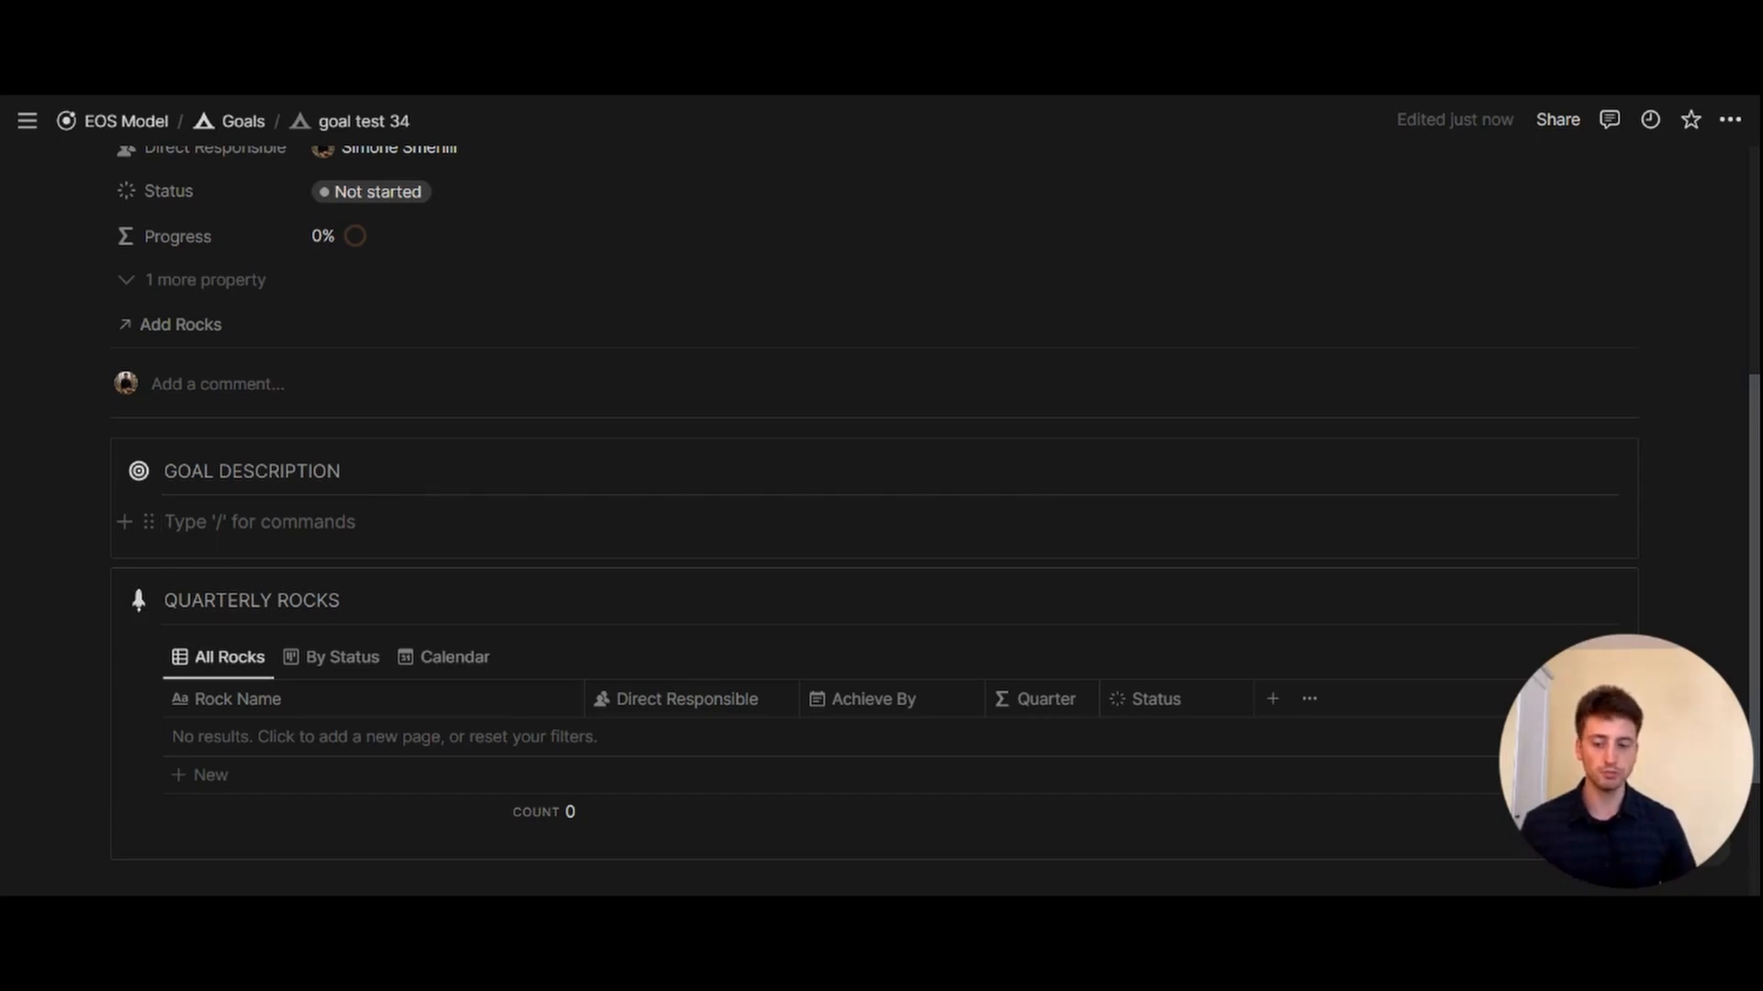
{"action": "scroll", "coordinate": [137, 514], "scroll_direction": "down", "scroll_amount": 2}
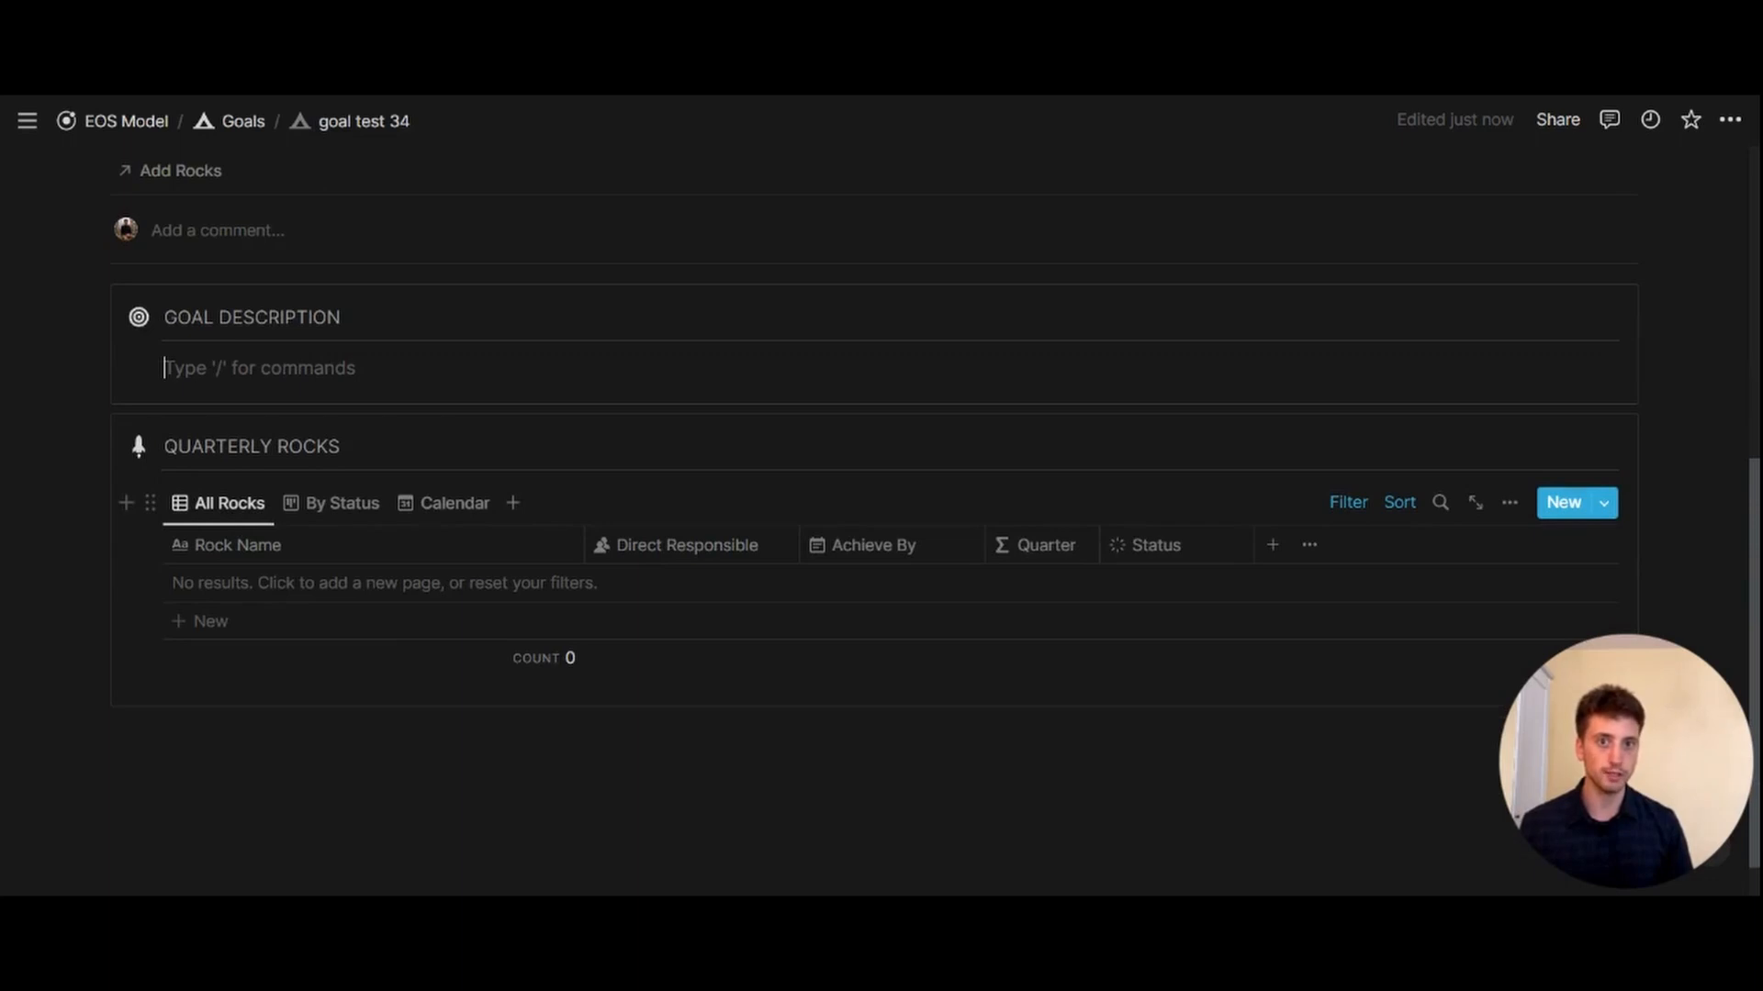
{"action": "left_click", "coordinate": [649, 632]}
{"action": "type", "text": "rock test 34"}
- Assign the first listed person to rock test 34 and set its Achieve By date to October 30, 2022
{"action": "left_click", "coordinate": [696, 584]}
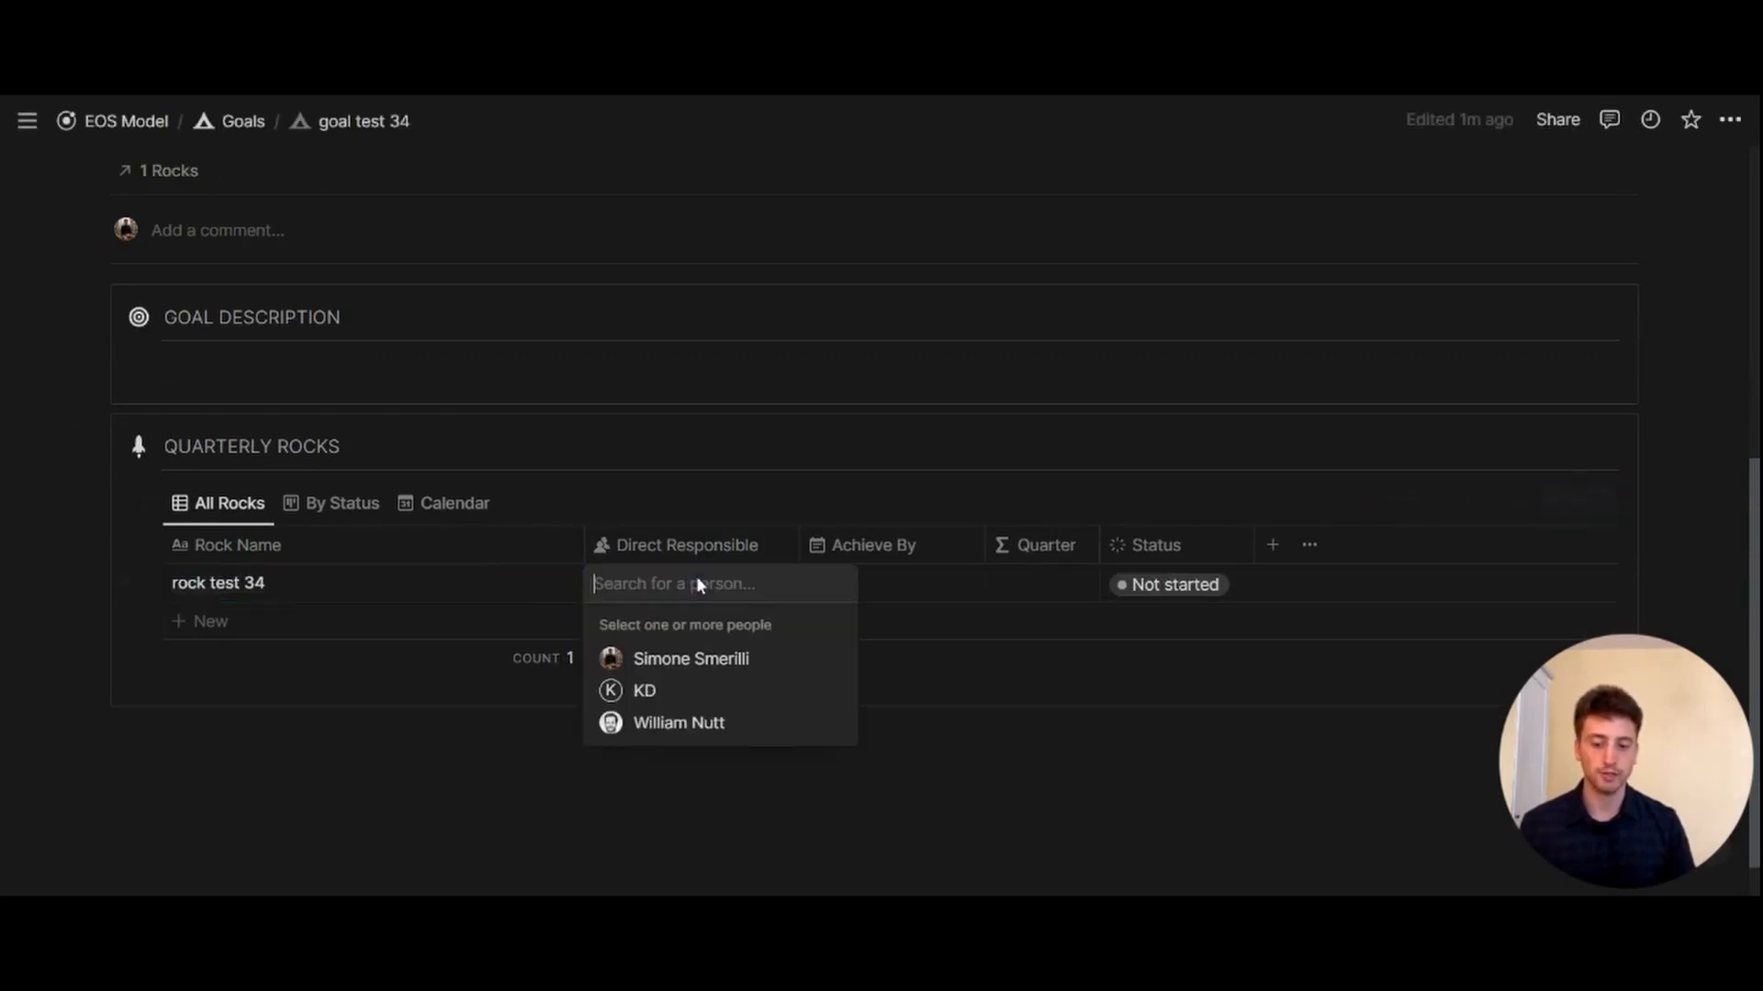
{"action": "left_click", "coordinate": [669, 657]}
{"action": "left_click", "coordinate": [906, 593]}
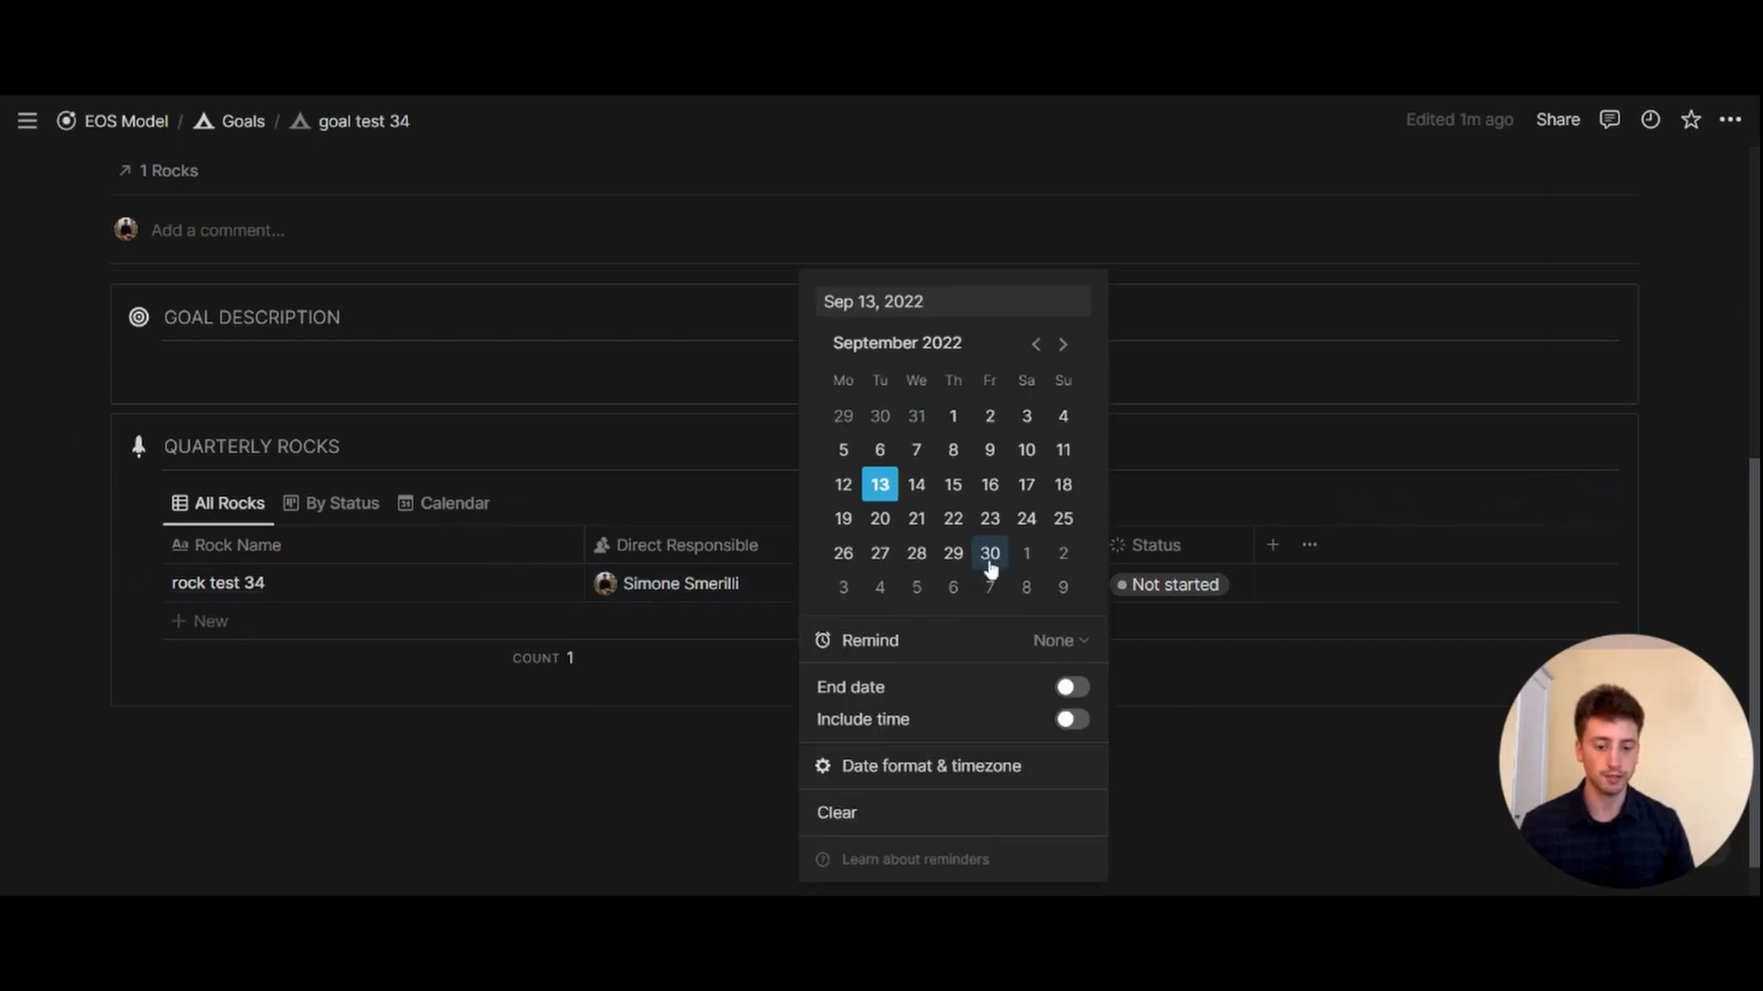
{"action": "left_click", "coordinate": [1070, 348]}
{"action": "left_click", "coordinate": [1063, 553]}
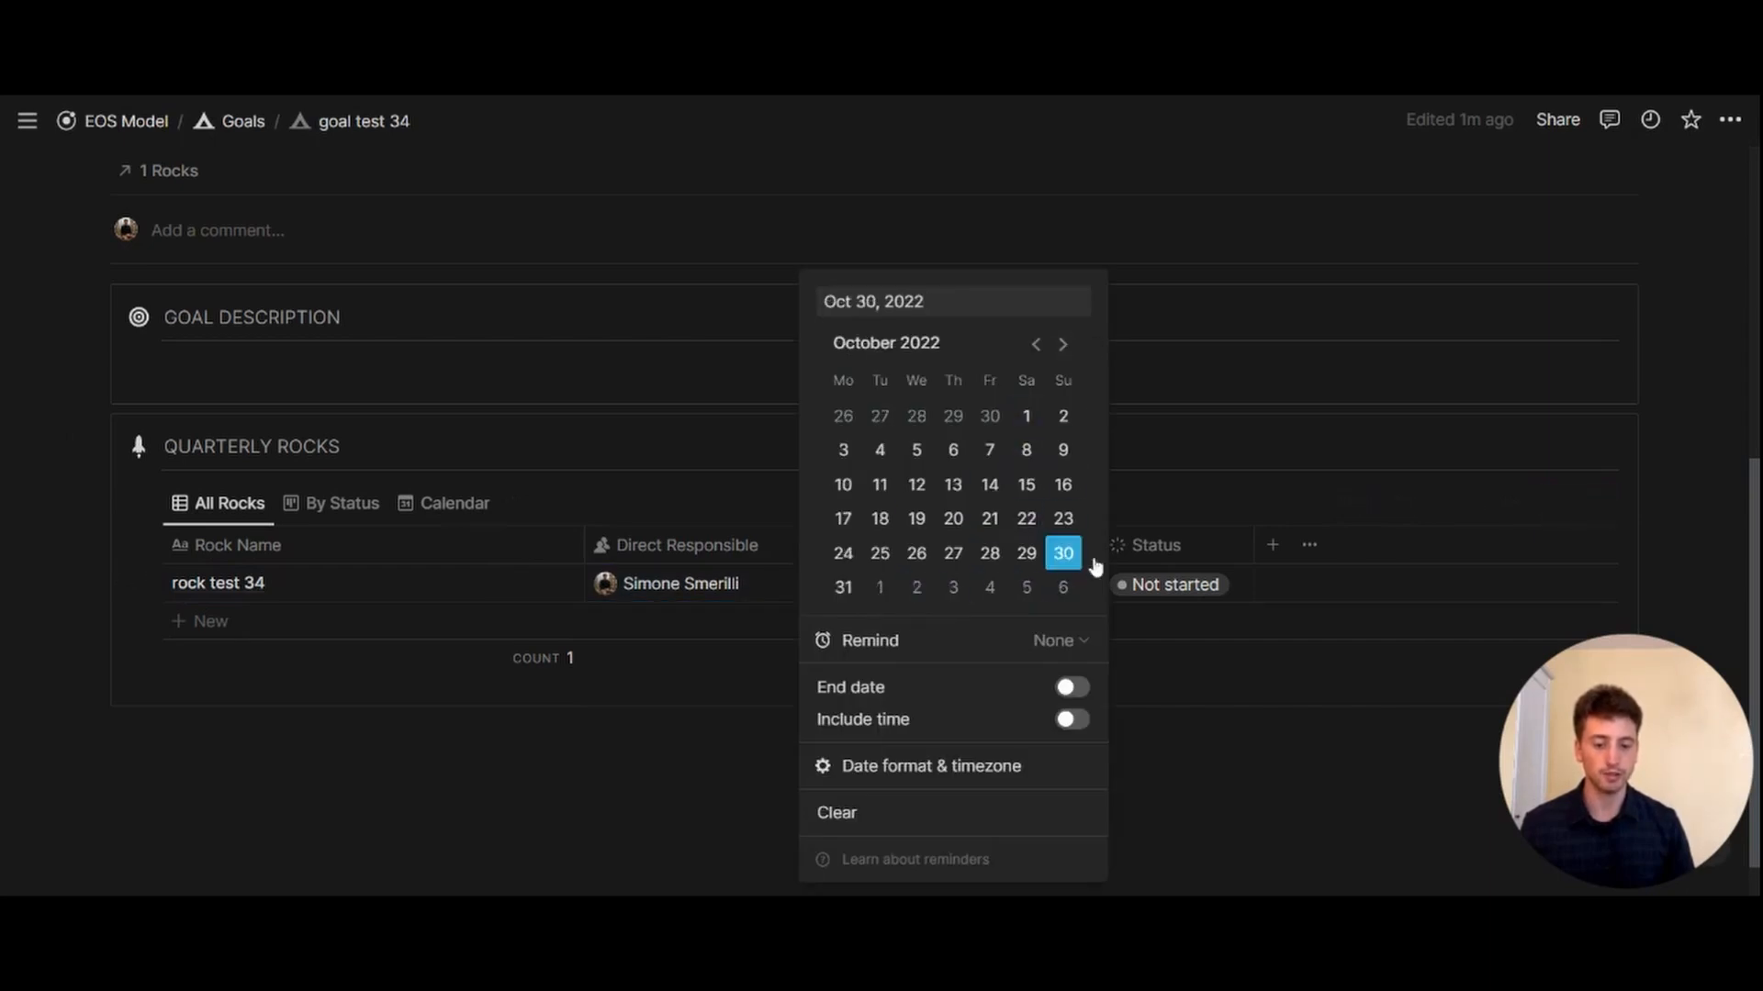
{"action": "key", "text": "Escape"}
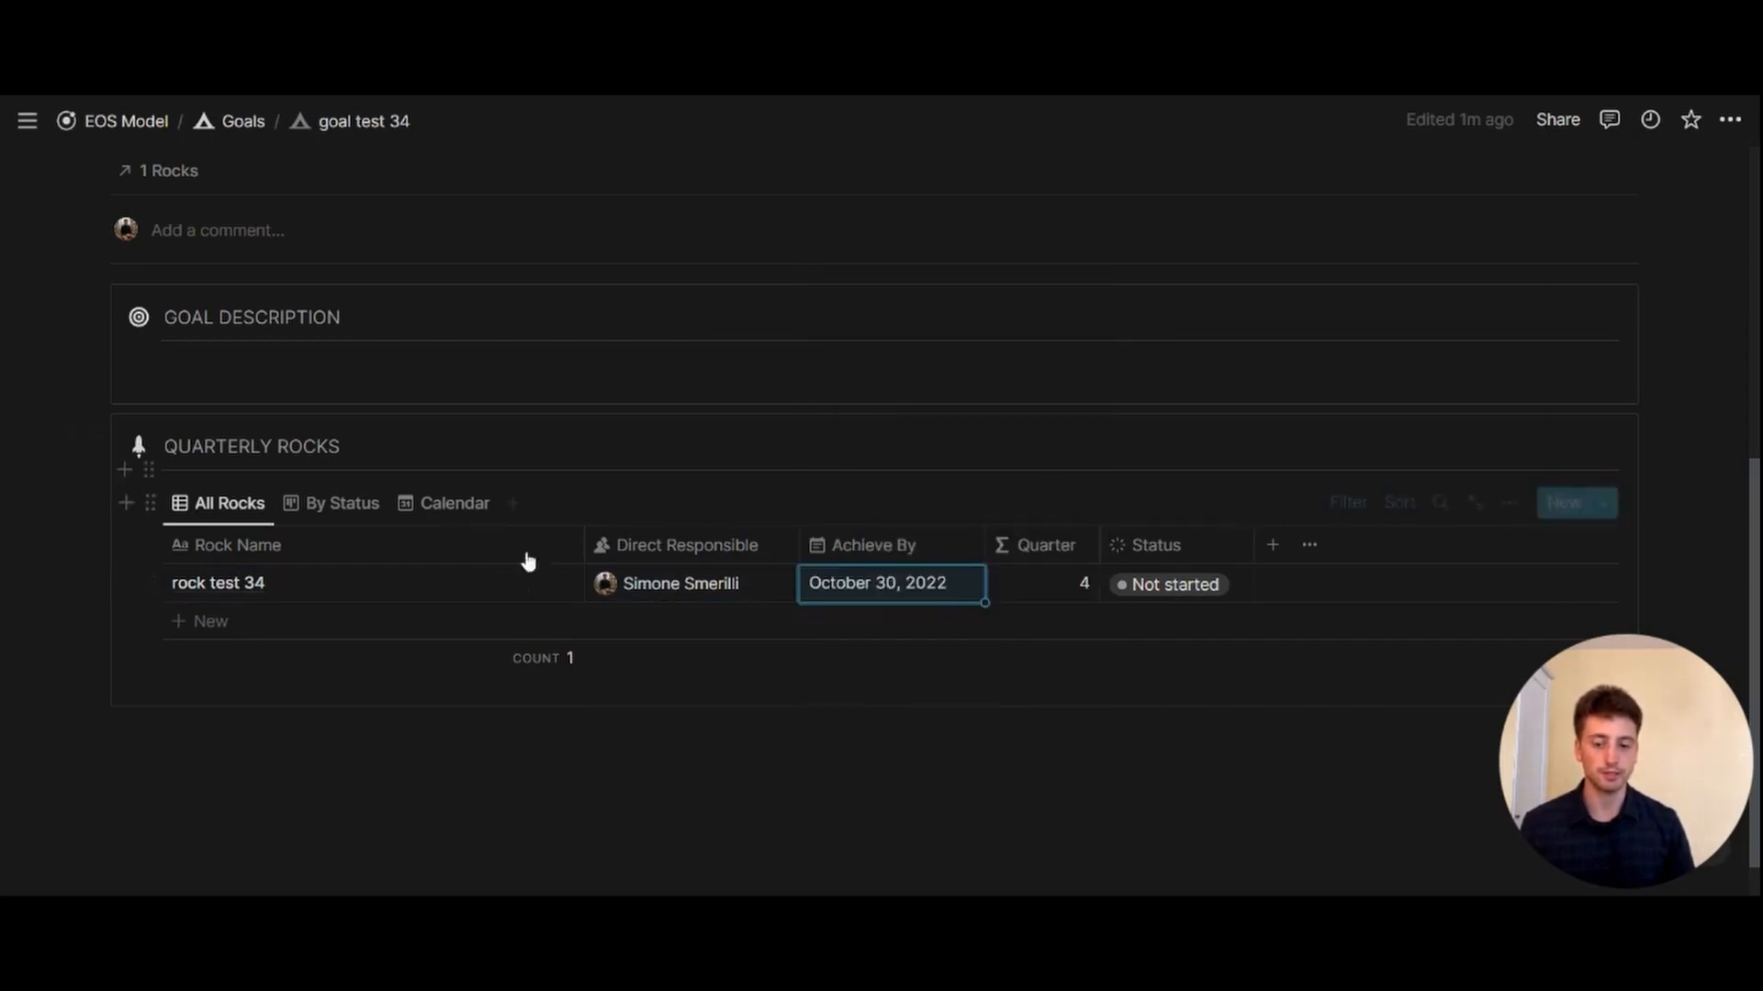
- Open rock test 34 beside the goal and start its body as an empty page
{"action": "left_click", "coordinate": [519, 592]}
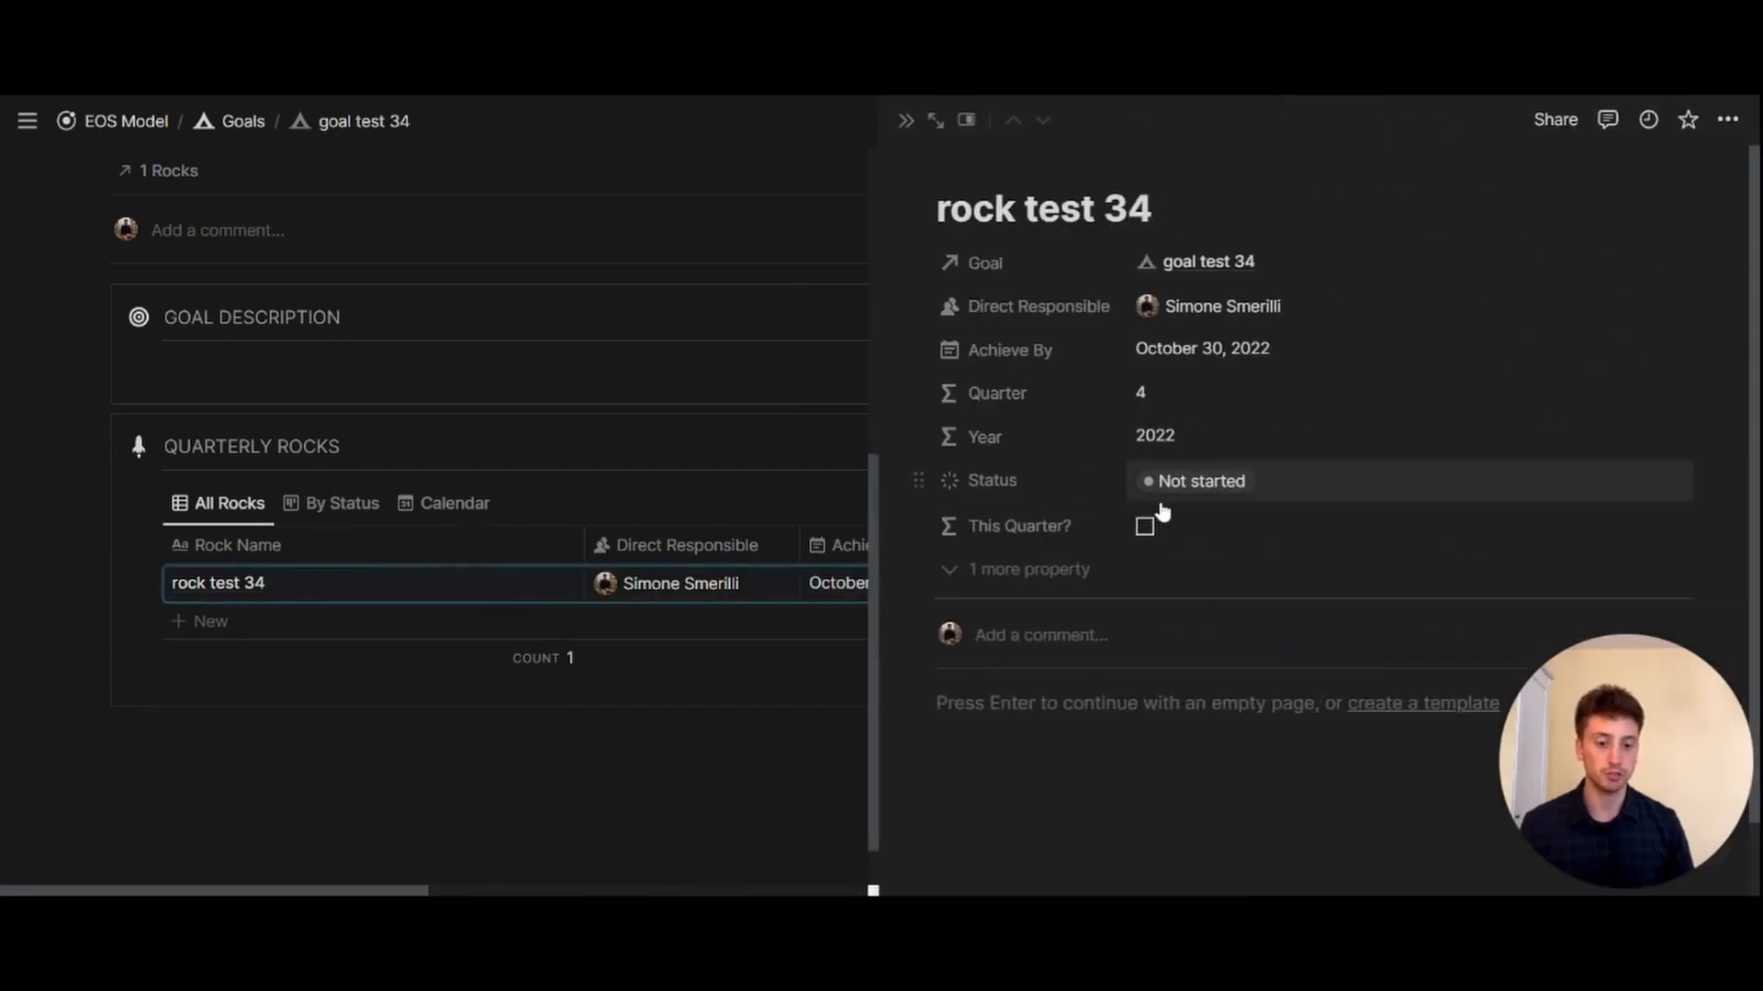
{"action": "key", "text": "Return"}
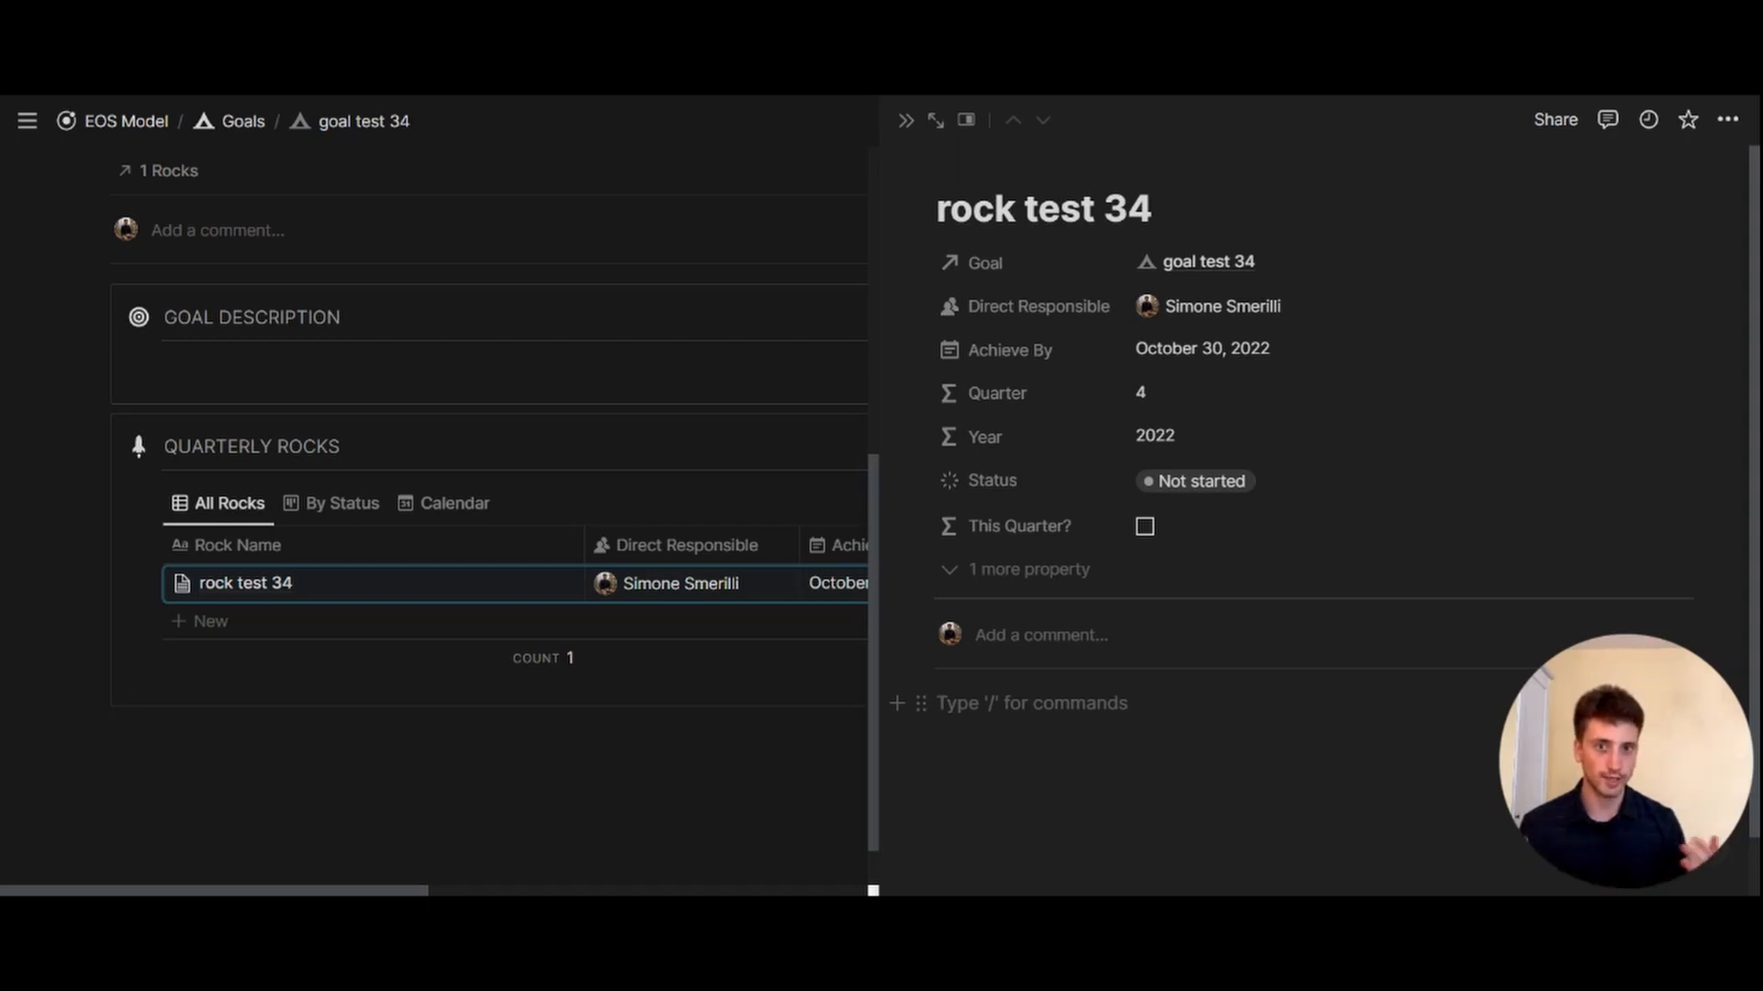
- Browse the content blocks that can be inserted in rock test 34, from basic and inline blocks to database views
{"action": "type", "text": "/"}
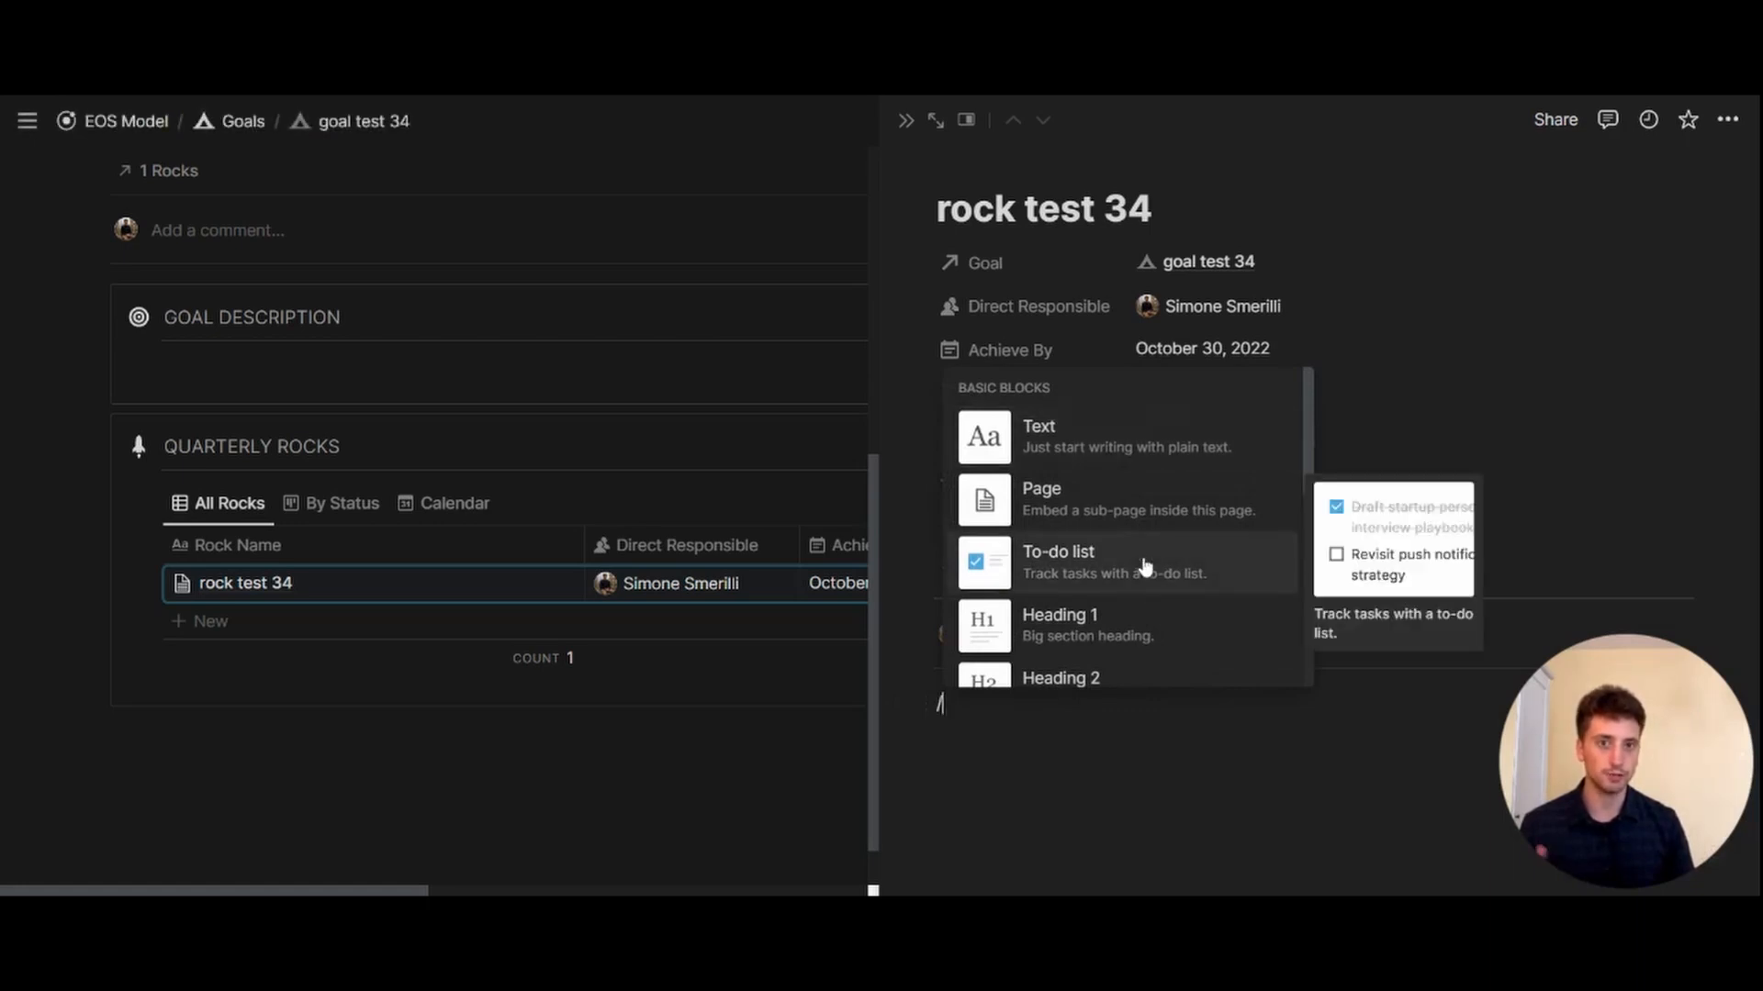
{"action": "scroll", "coordinate": [1146, 567], "scroll_direction": "down", "scroll_amount": 3}
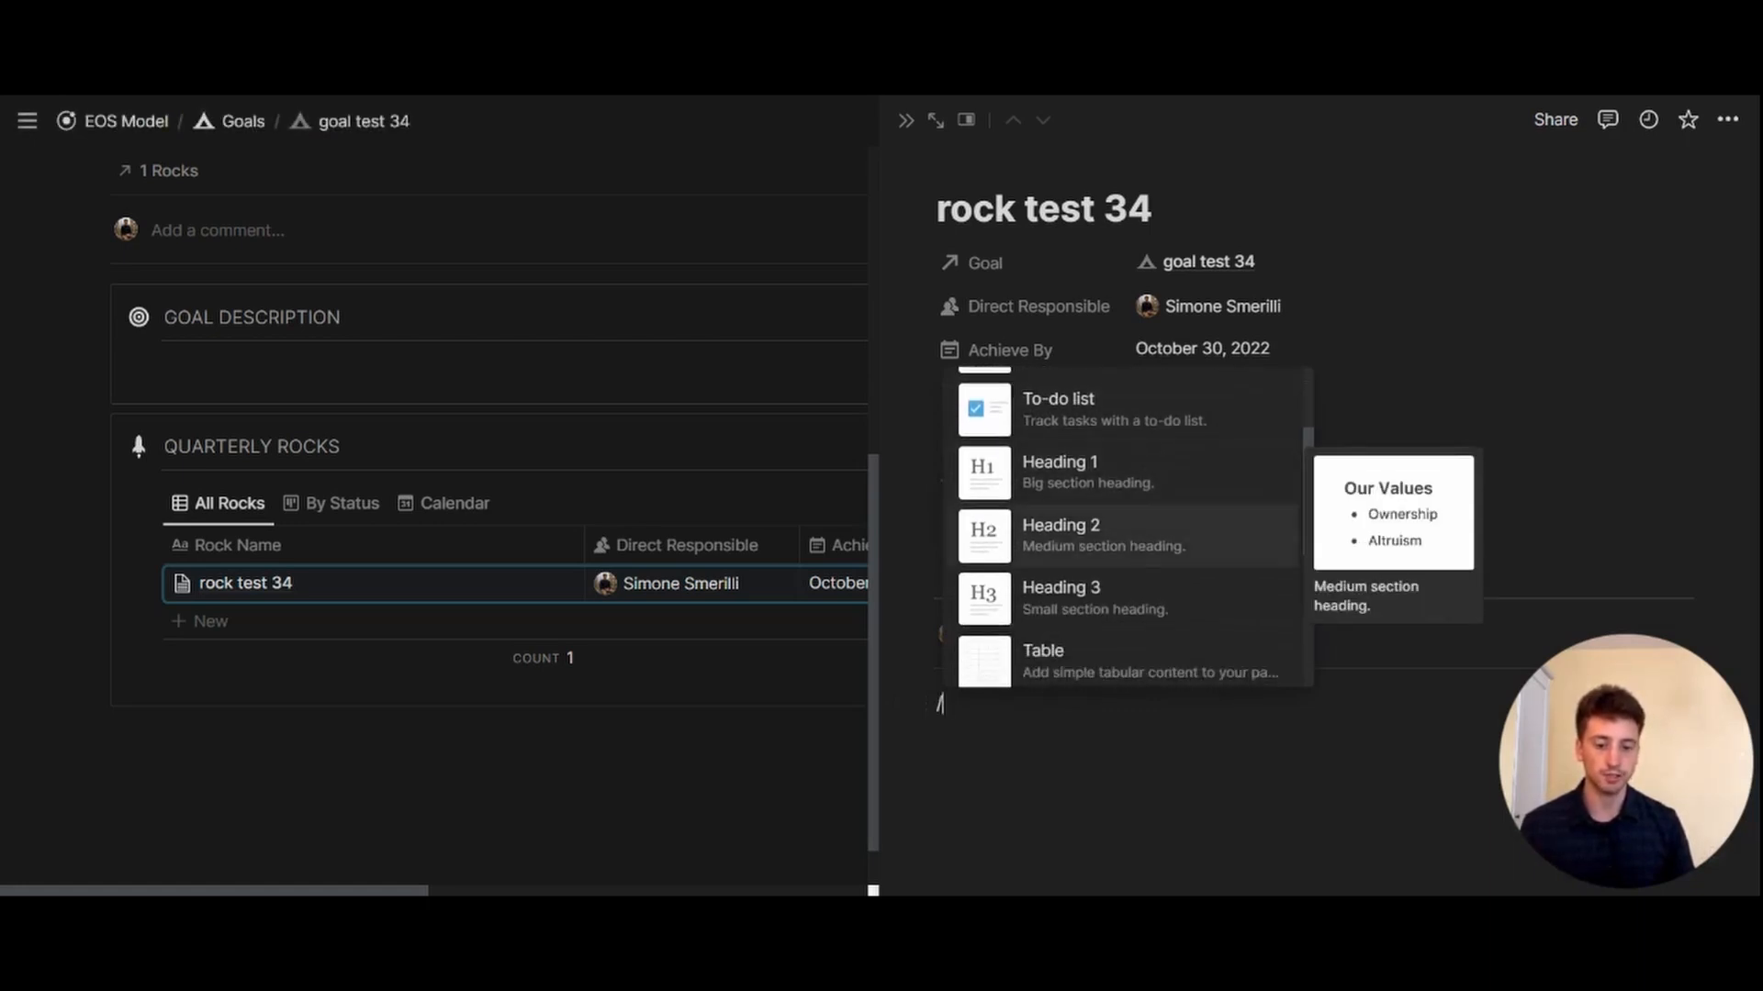
{"action": "scroll", "coordinate": [1127, 537], "scroll_direction": "down", "scroll_amount": 3}
{"action": "key", "text": "Down"}
{"action": "key", "text": "Down"}
{"action": "key", "text": "Down"}
{"action": "key", "text": "Down"}
{"action": "key", "text": "Down"}
{"action": "key", "text": "Down"}
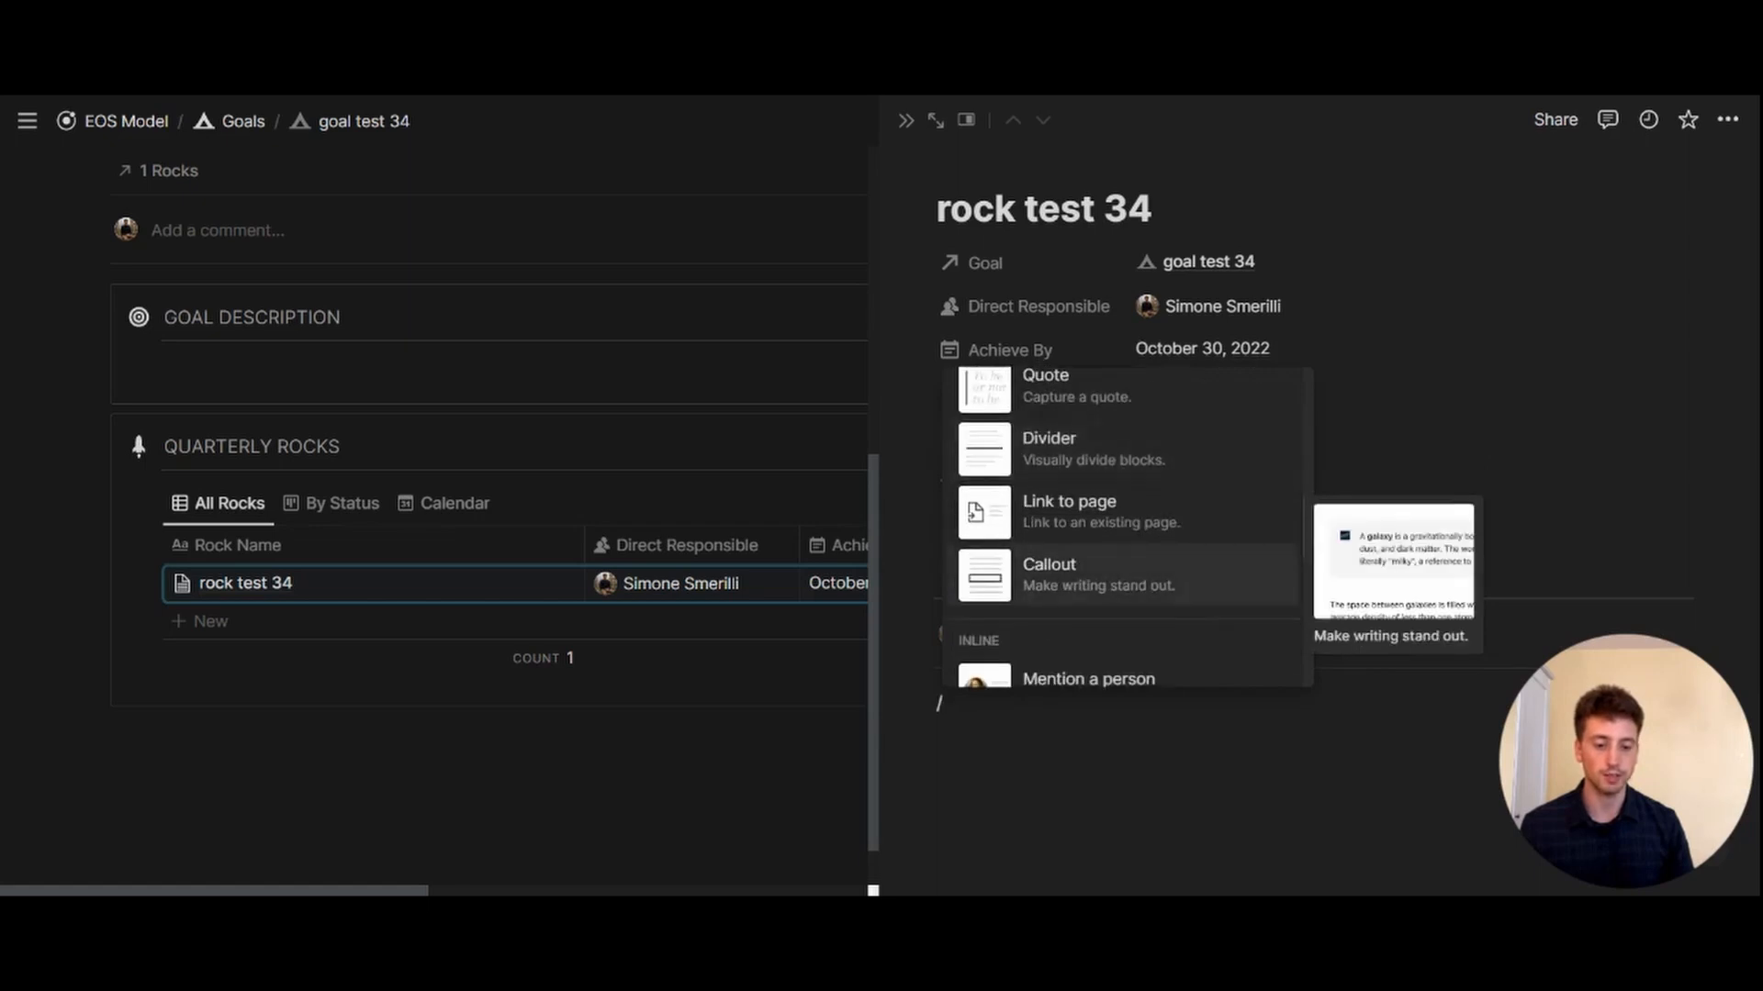
{"action": "key", "text": "Down"}
{"action": "key", "text": "Down"}
{"action": "key", "text": "Down"}
{"action": "key", "text": "Down"}
{"action": "key", "text": "Down"}
{"action": "key", "text": "Down"}
{"action": "key", "text": "Down"}
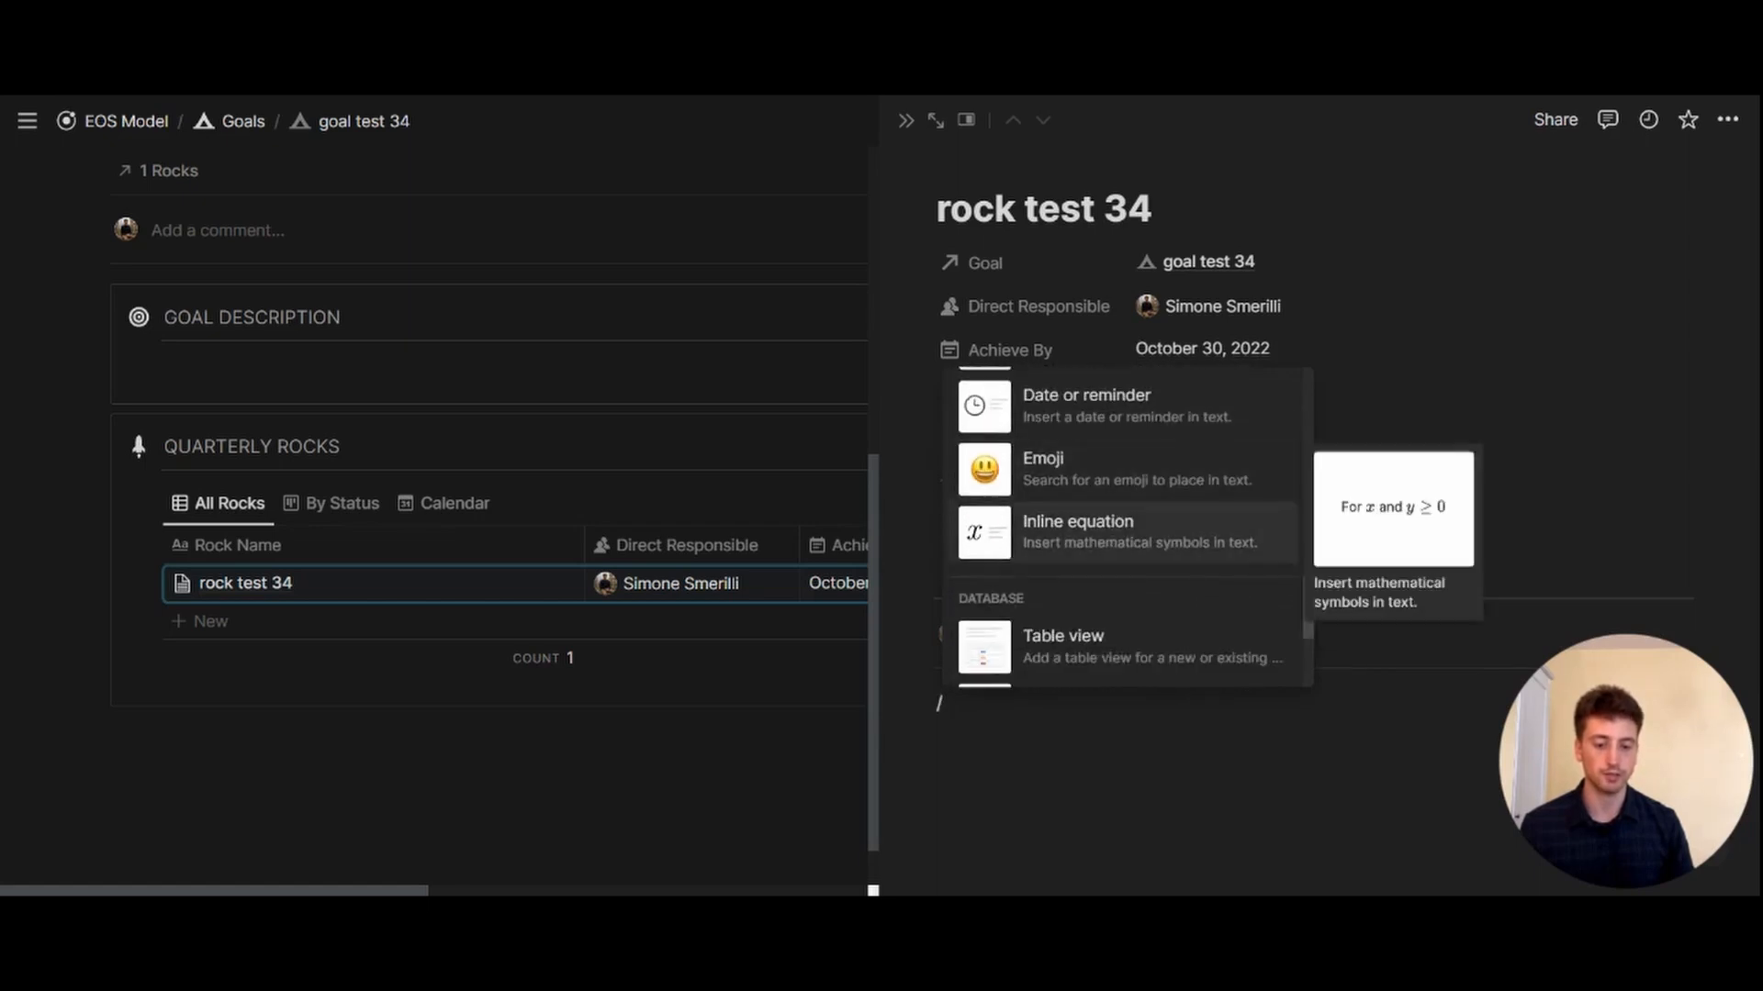
{"action": "key", "text": "Down"}
{"action": "key", "text": "Down"}
{"action": "key", "text": "Down"}
{"action": "key", "text": "Down"}
{"action": "key", "text": "Down"}
{"action": "key", "text": "Down"}
{"action": "key", "text": "Down"}
{"action": "key", "text": "Down"}
{"action": "key", "text": "Down"}
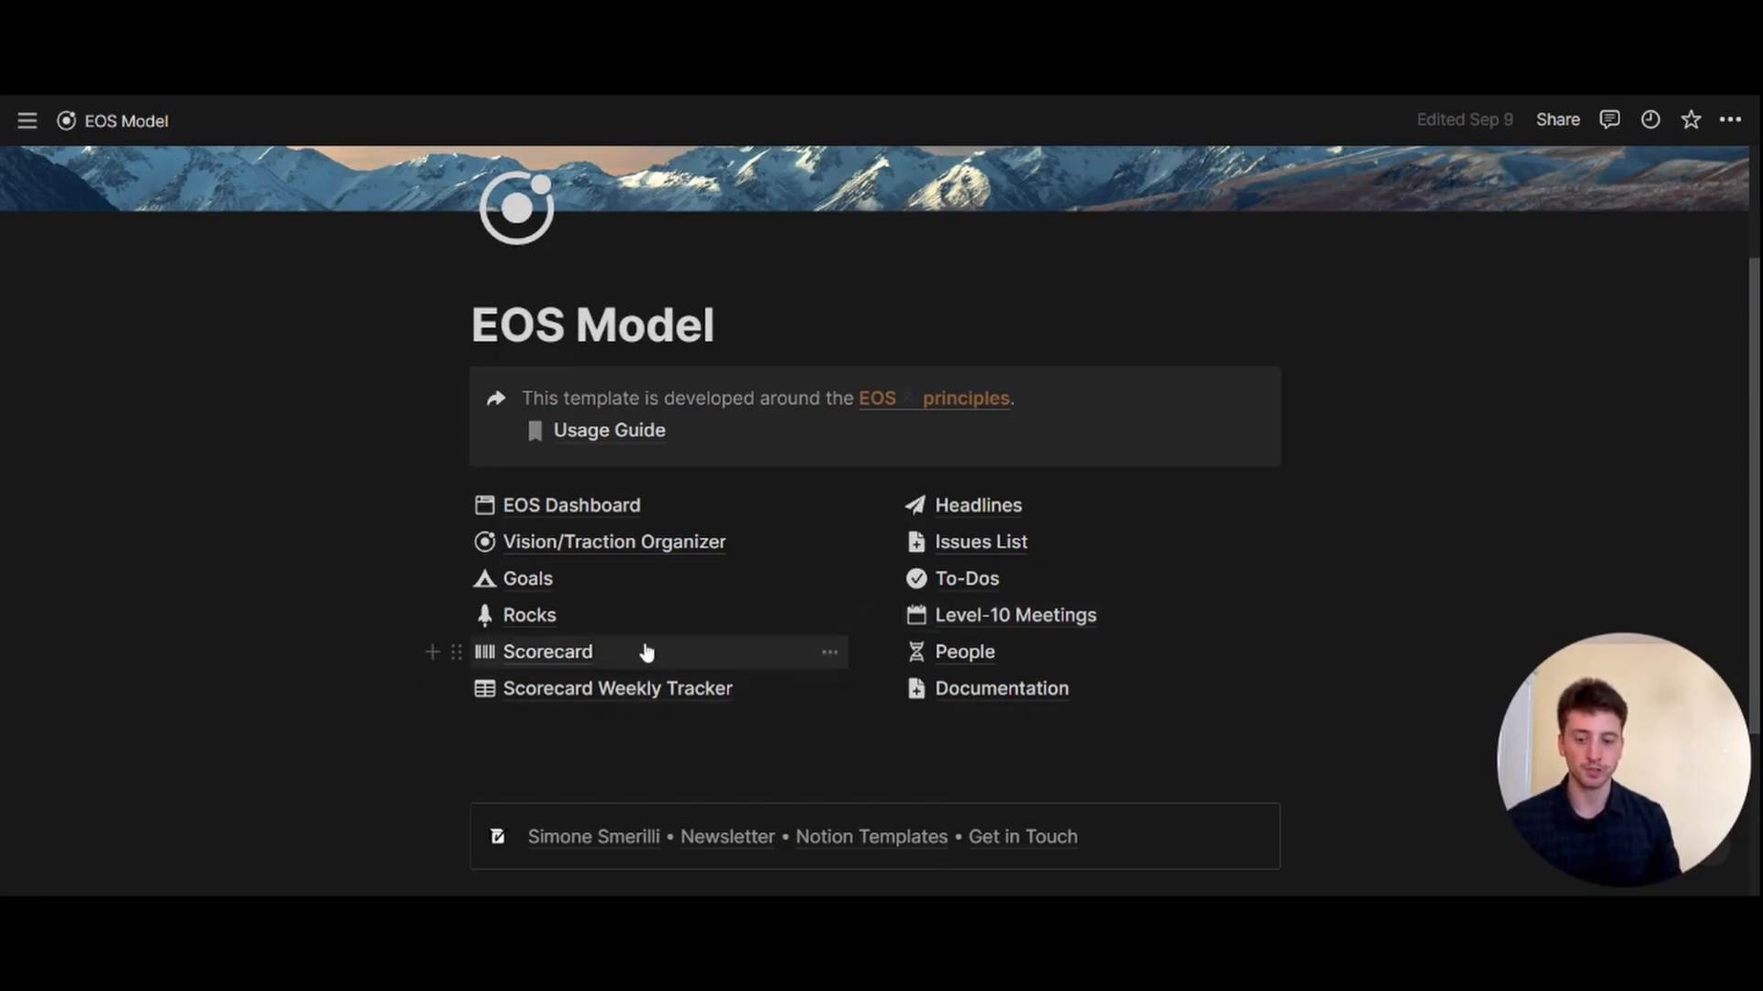
- Add a measurable titled "new leads via facebook ads per week" to the Scorecard and open it as a full page
{"action": "left_click", "coordinate": [548, 652]}
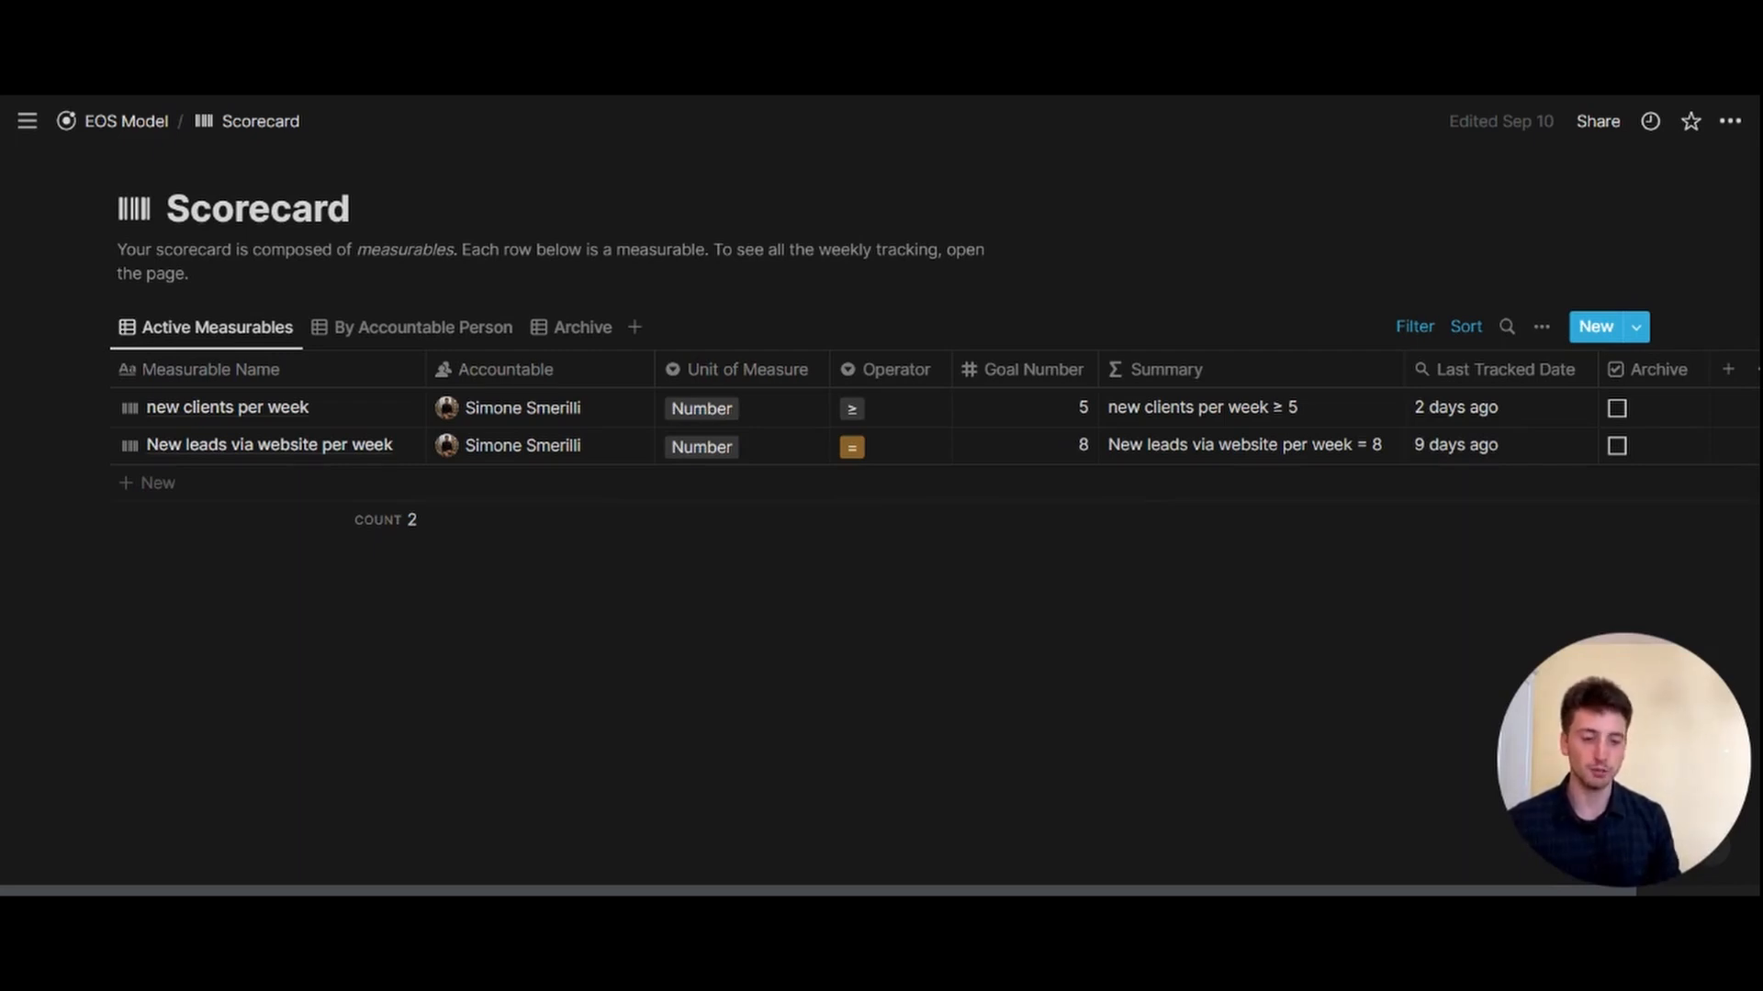
{"action": "left_click", "coordinate": [1595, 333]}
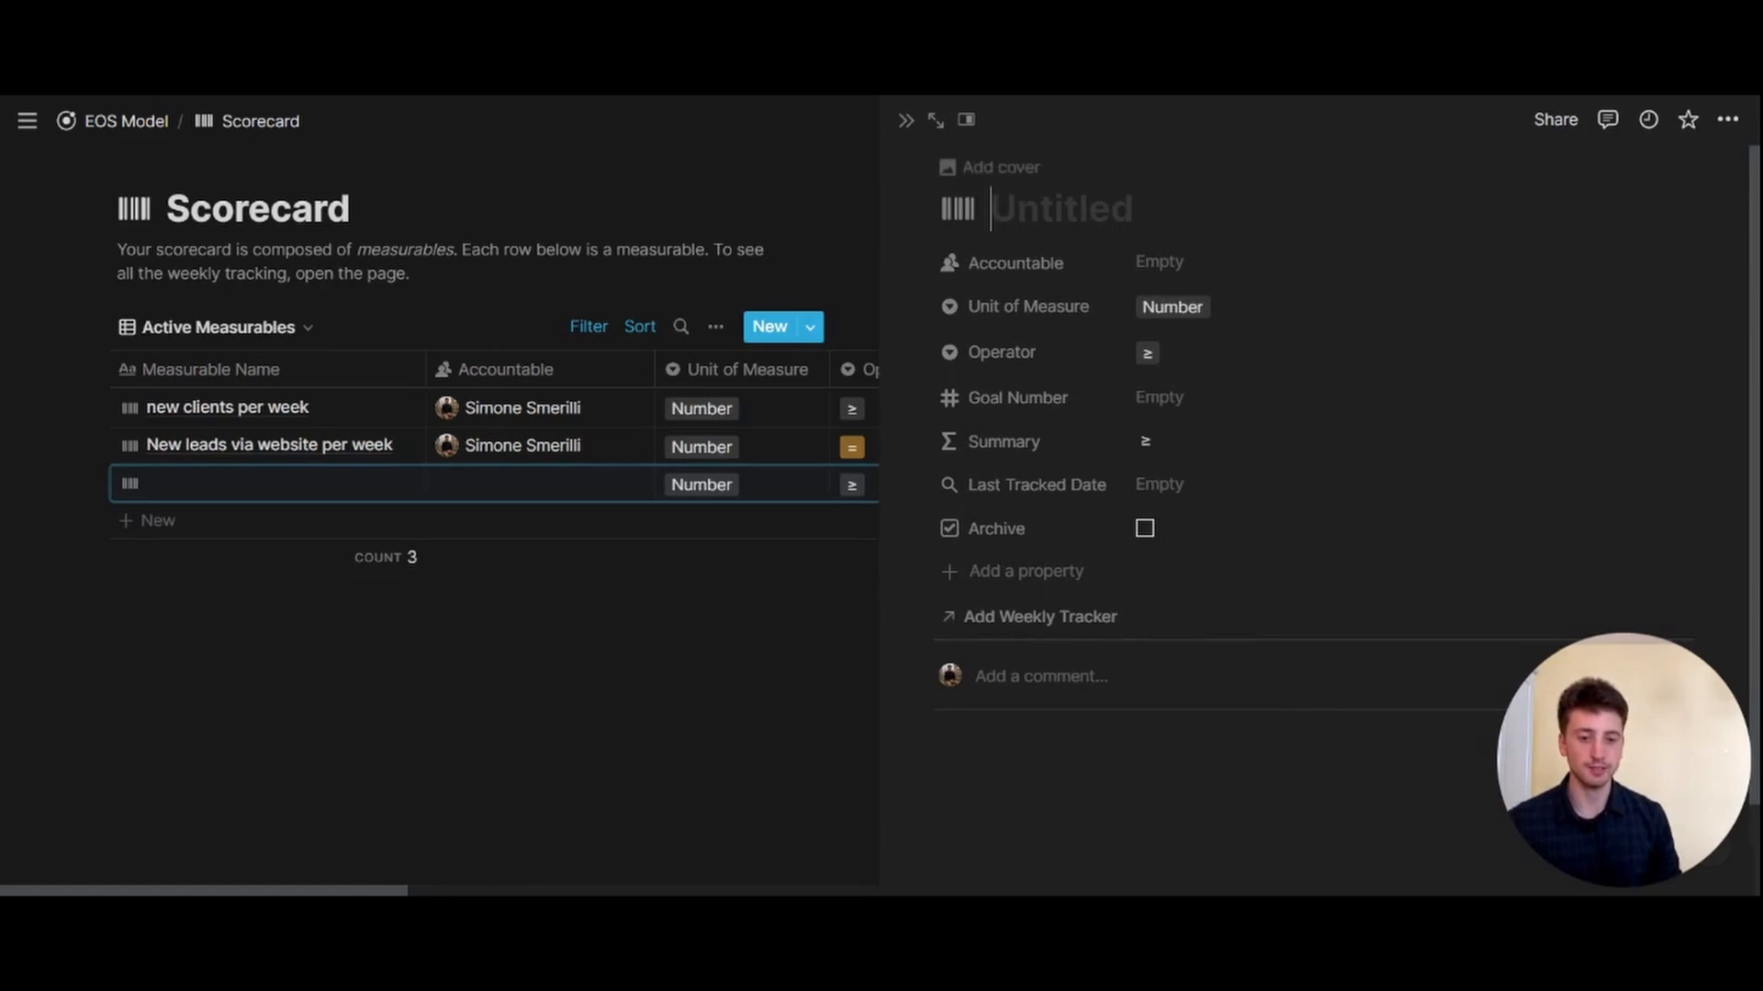
{"action": "left_click", "coordinate": [936, 119]}
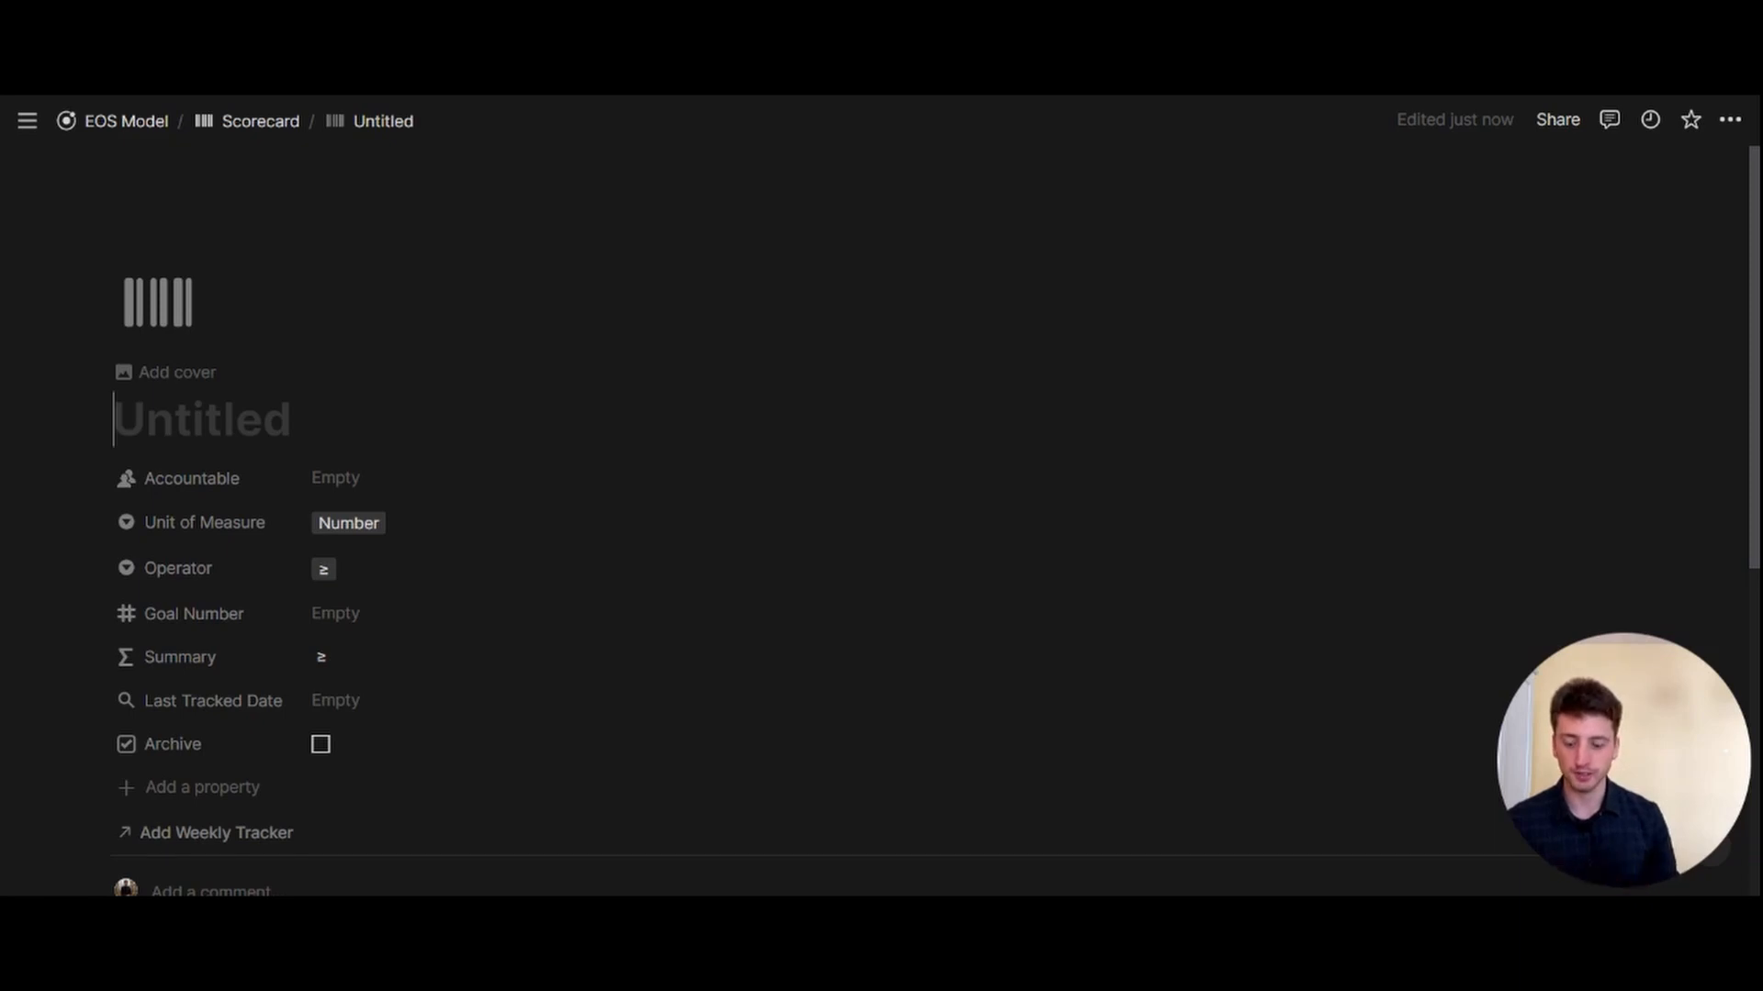
{"action": "type", "text": "new leads via facebook ads"}
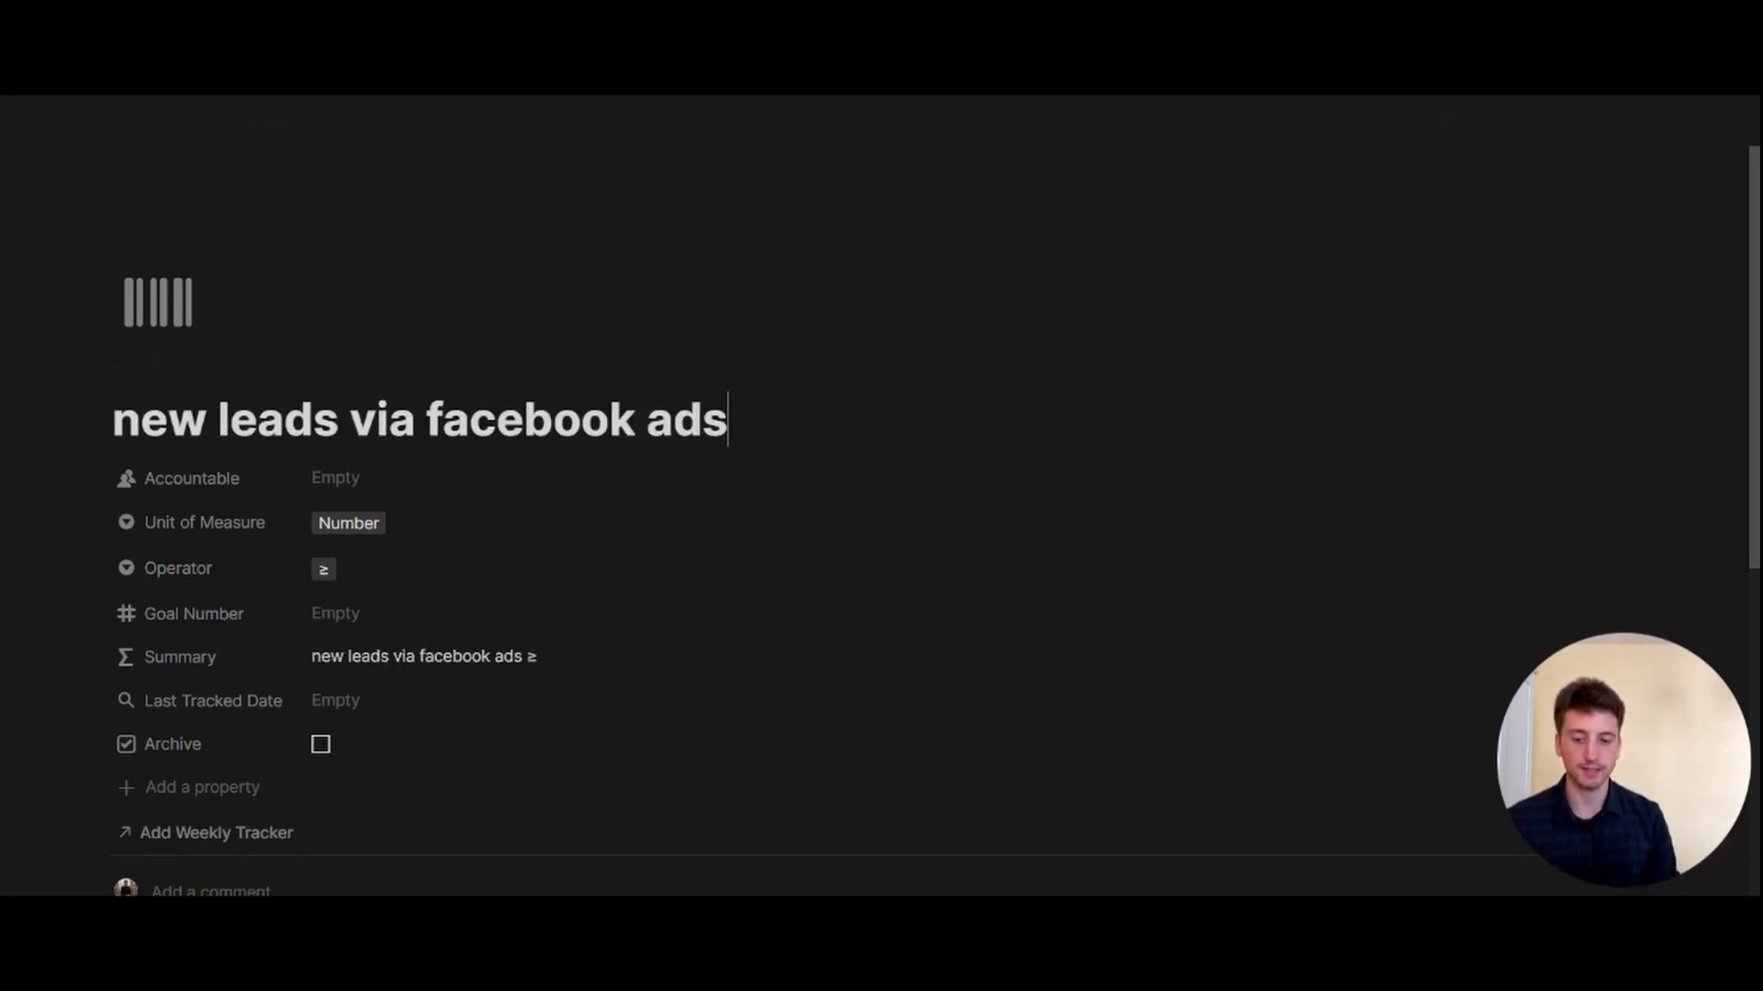
{"action": "type", "text": " per week"}
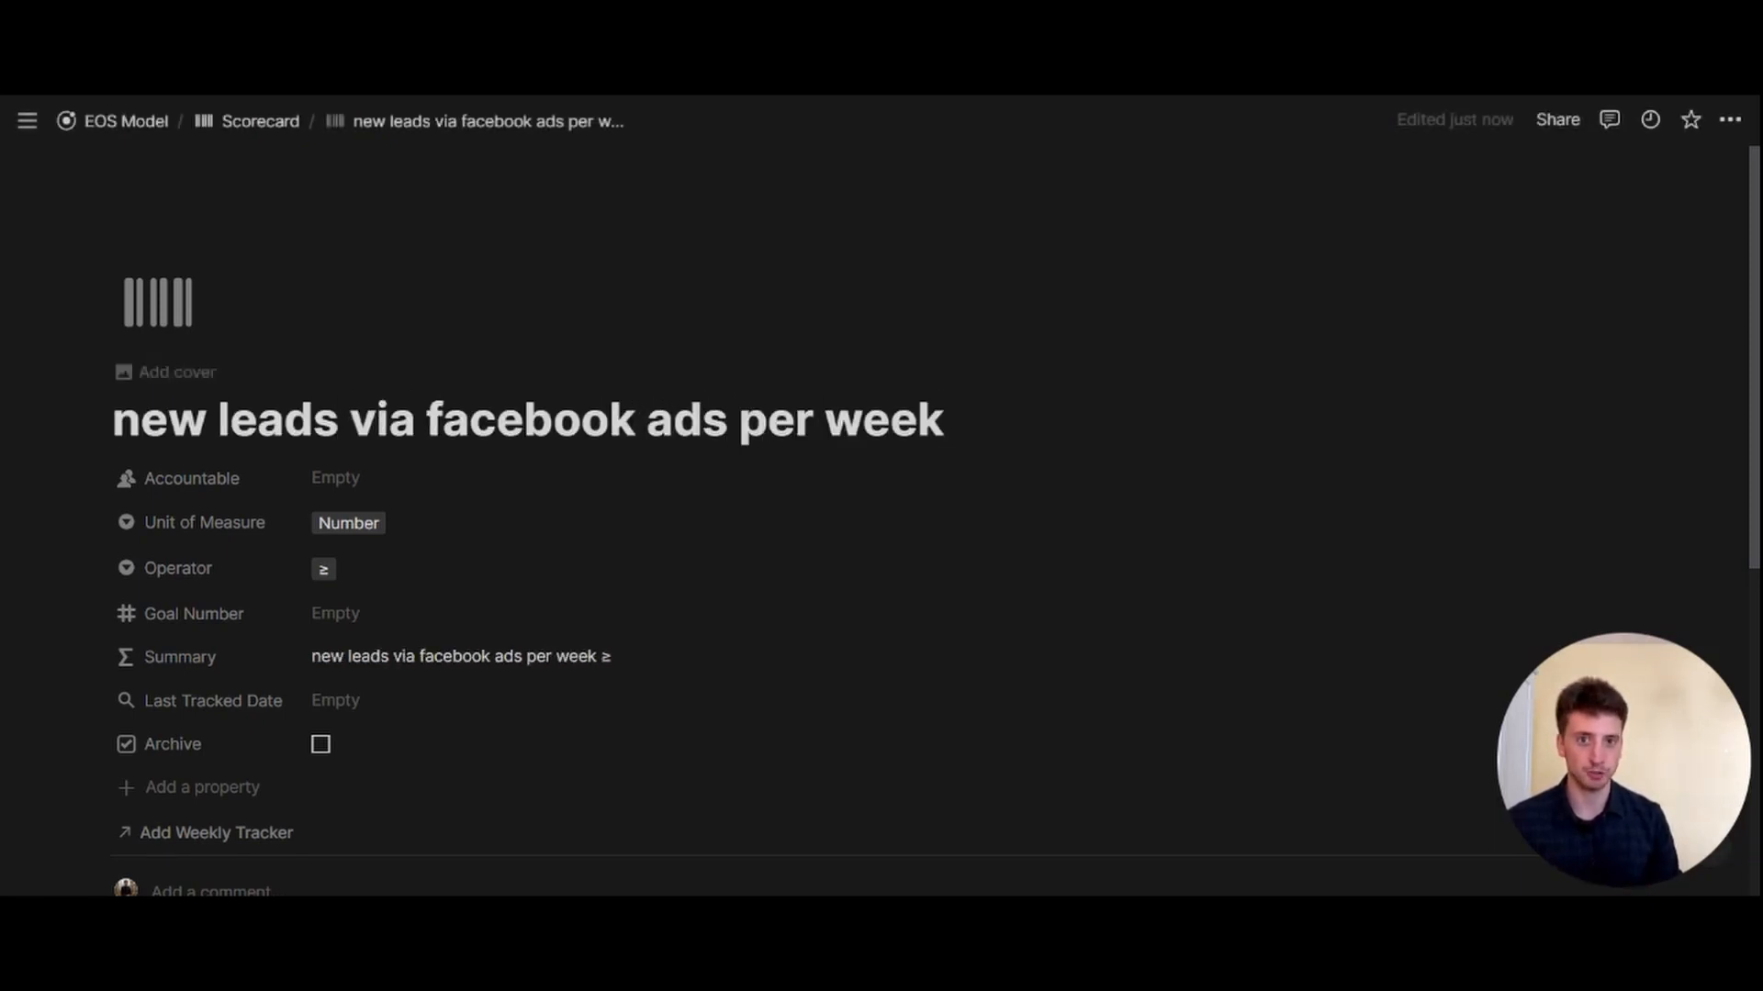
- Assign the first listed person as accountable for the measurable and choose Number as its unit of measure
{"action": "scroll", "coordinate": [918, 514], "scroll_direction": "down", "scroll_amount": 1}
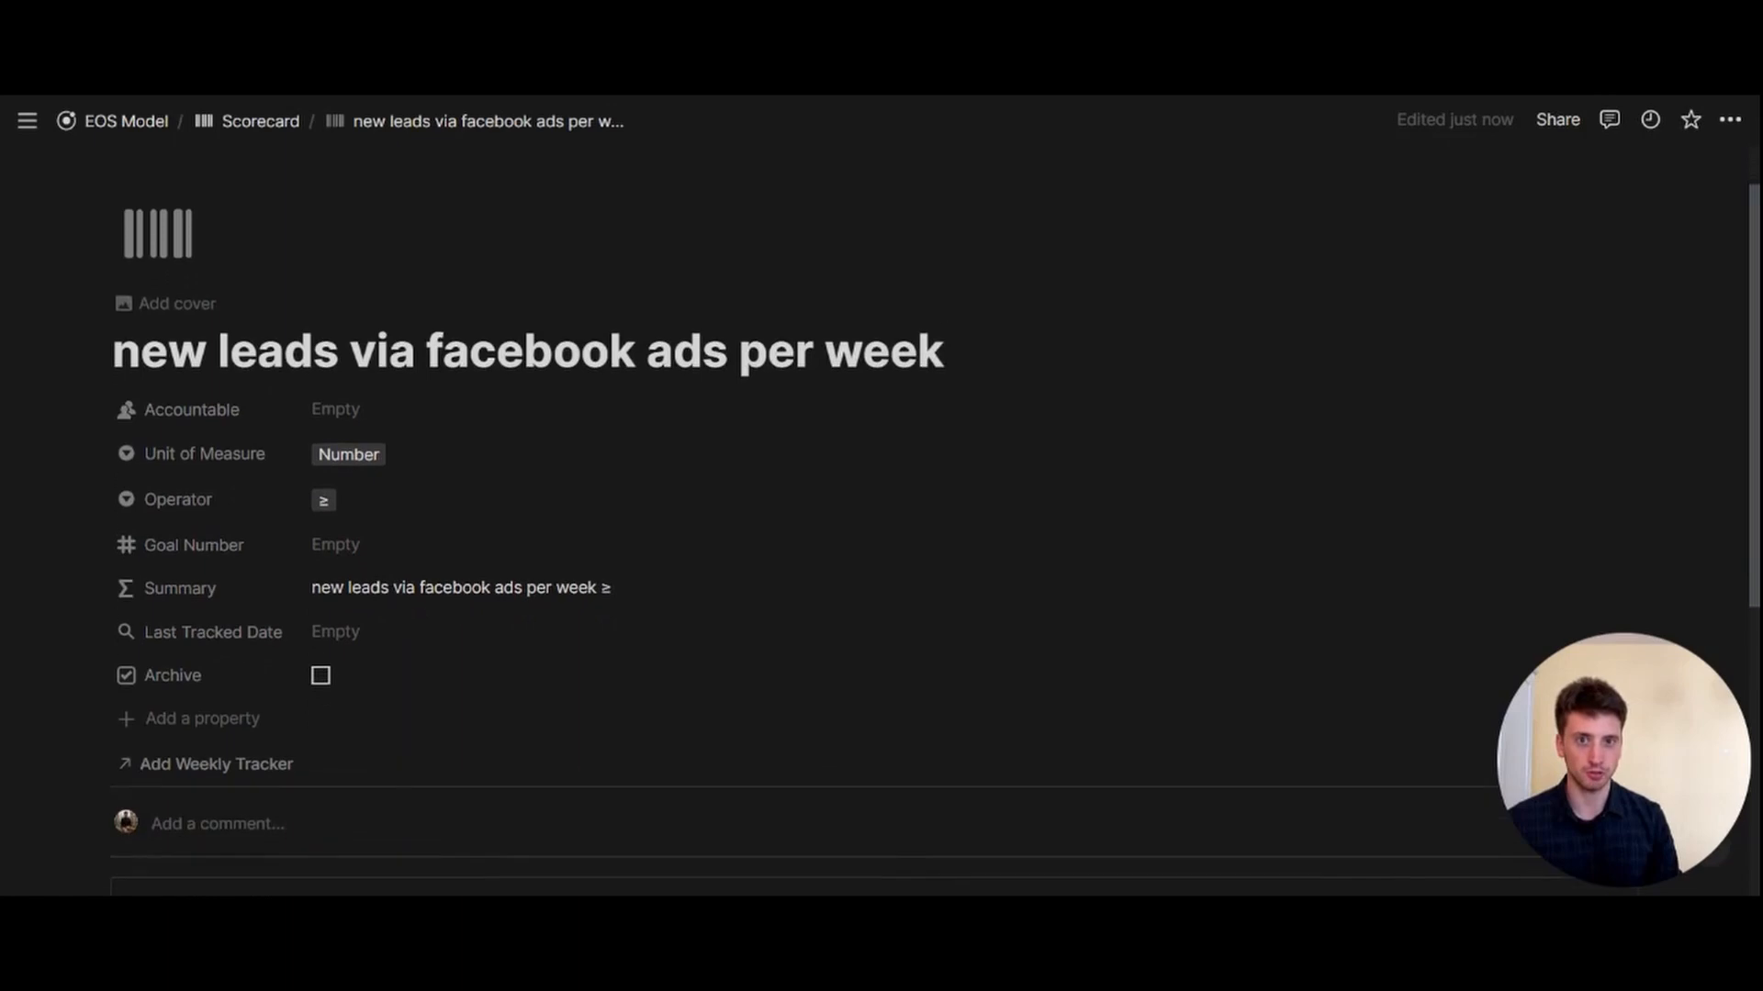
{"action": "left_click", "coordinate": [459, 412]}
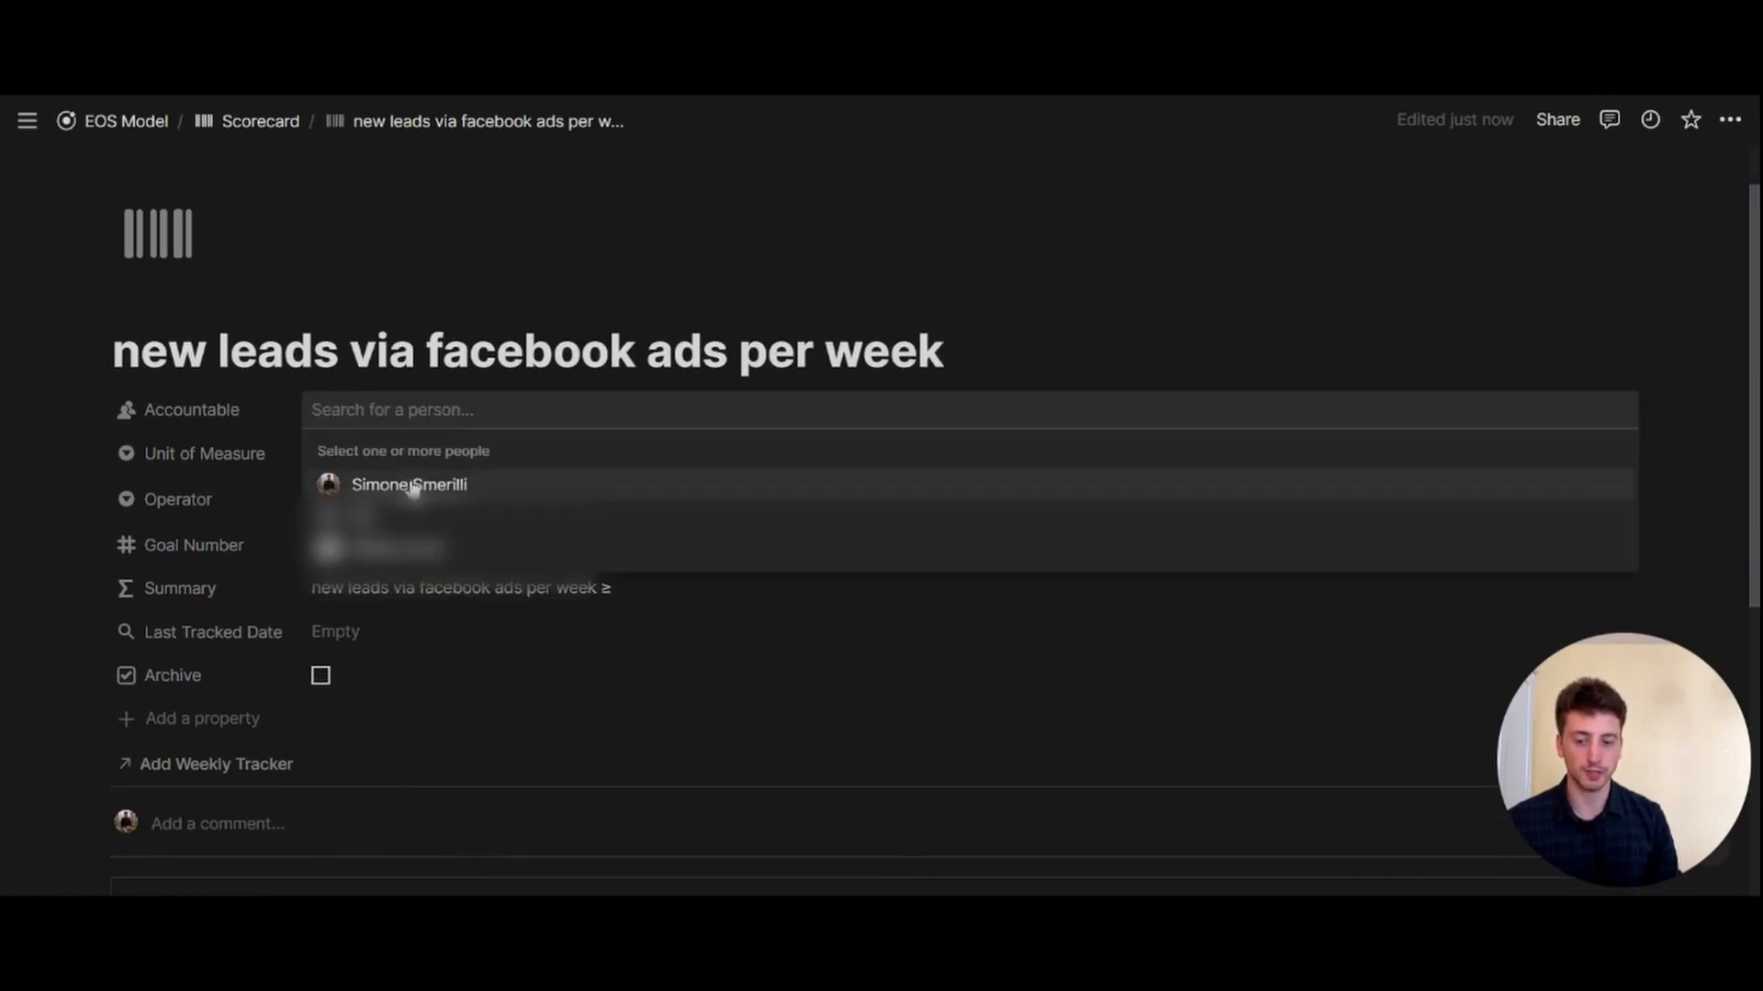
{"action": "left_click", "coordinate": [409, 485]}
{"action": "left_click", "coordinate": [702, 326]}
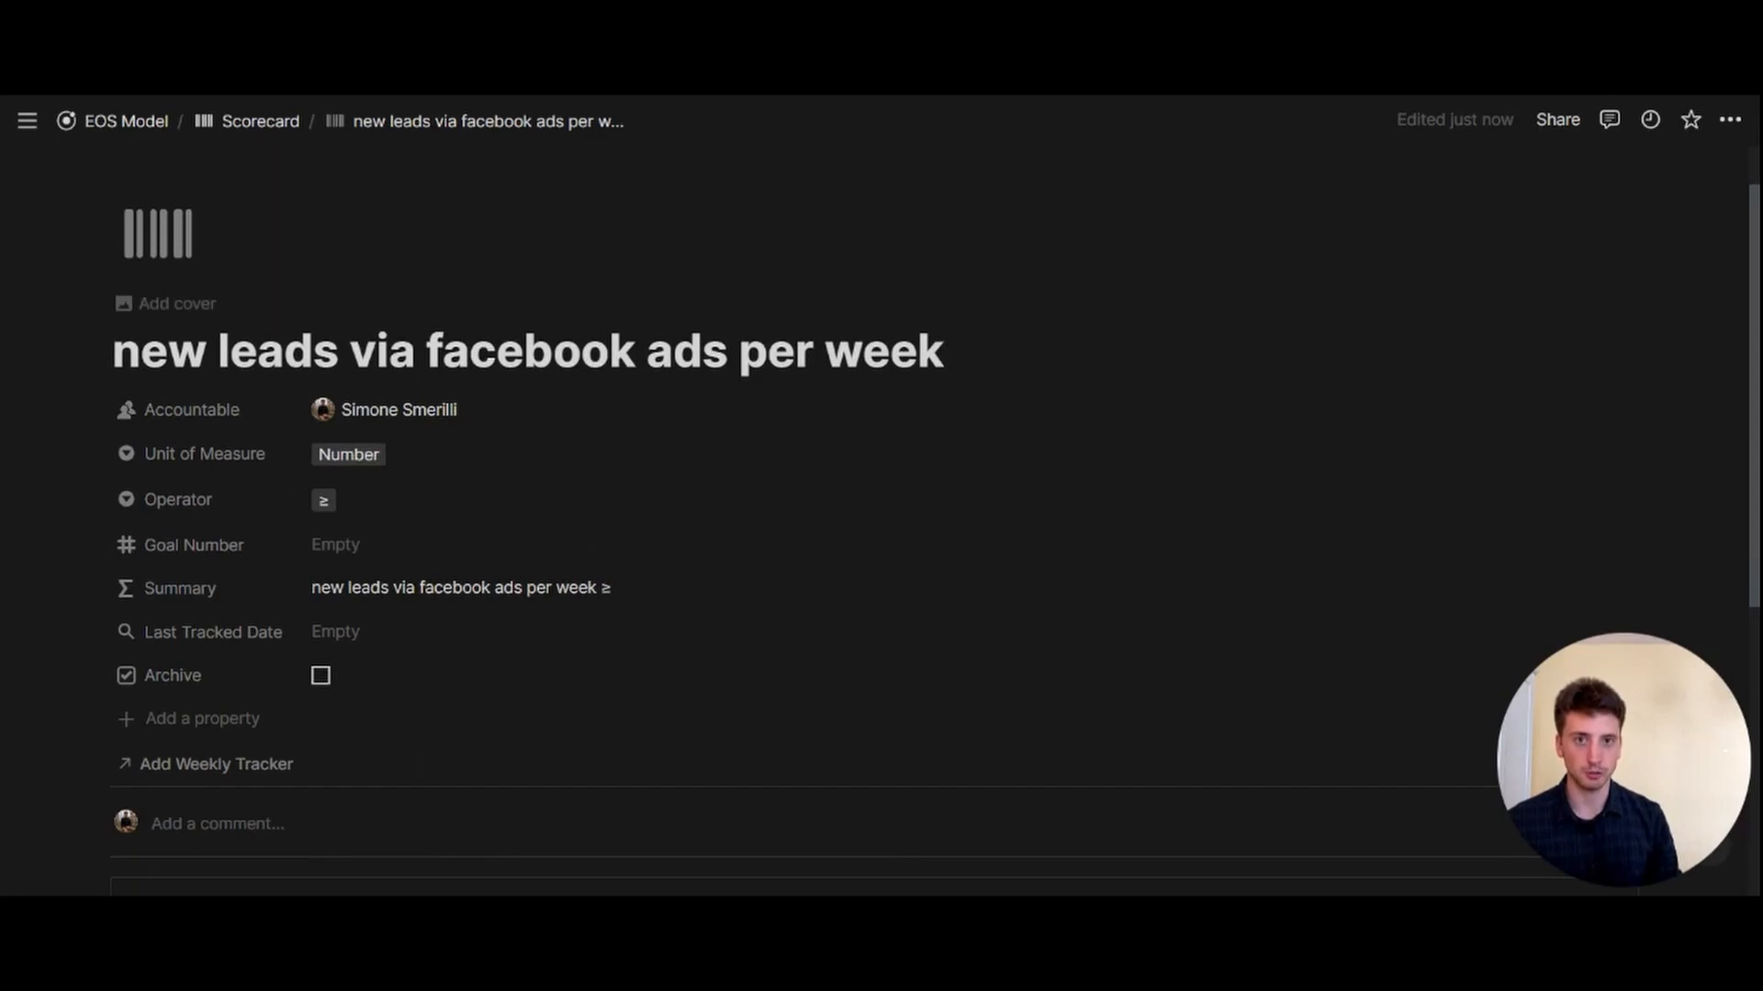
{"action": "scroll", "coordinate": [725, 389], "scroll_direction": "down", "scroll_amount": 1}
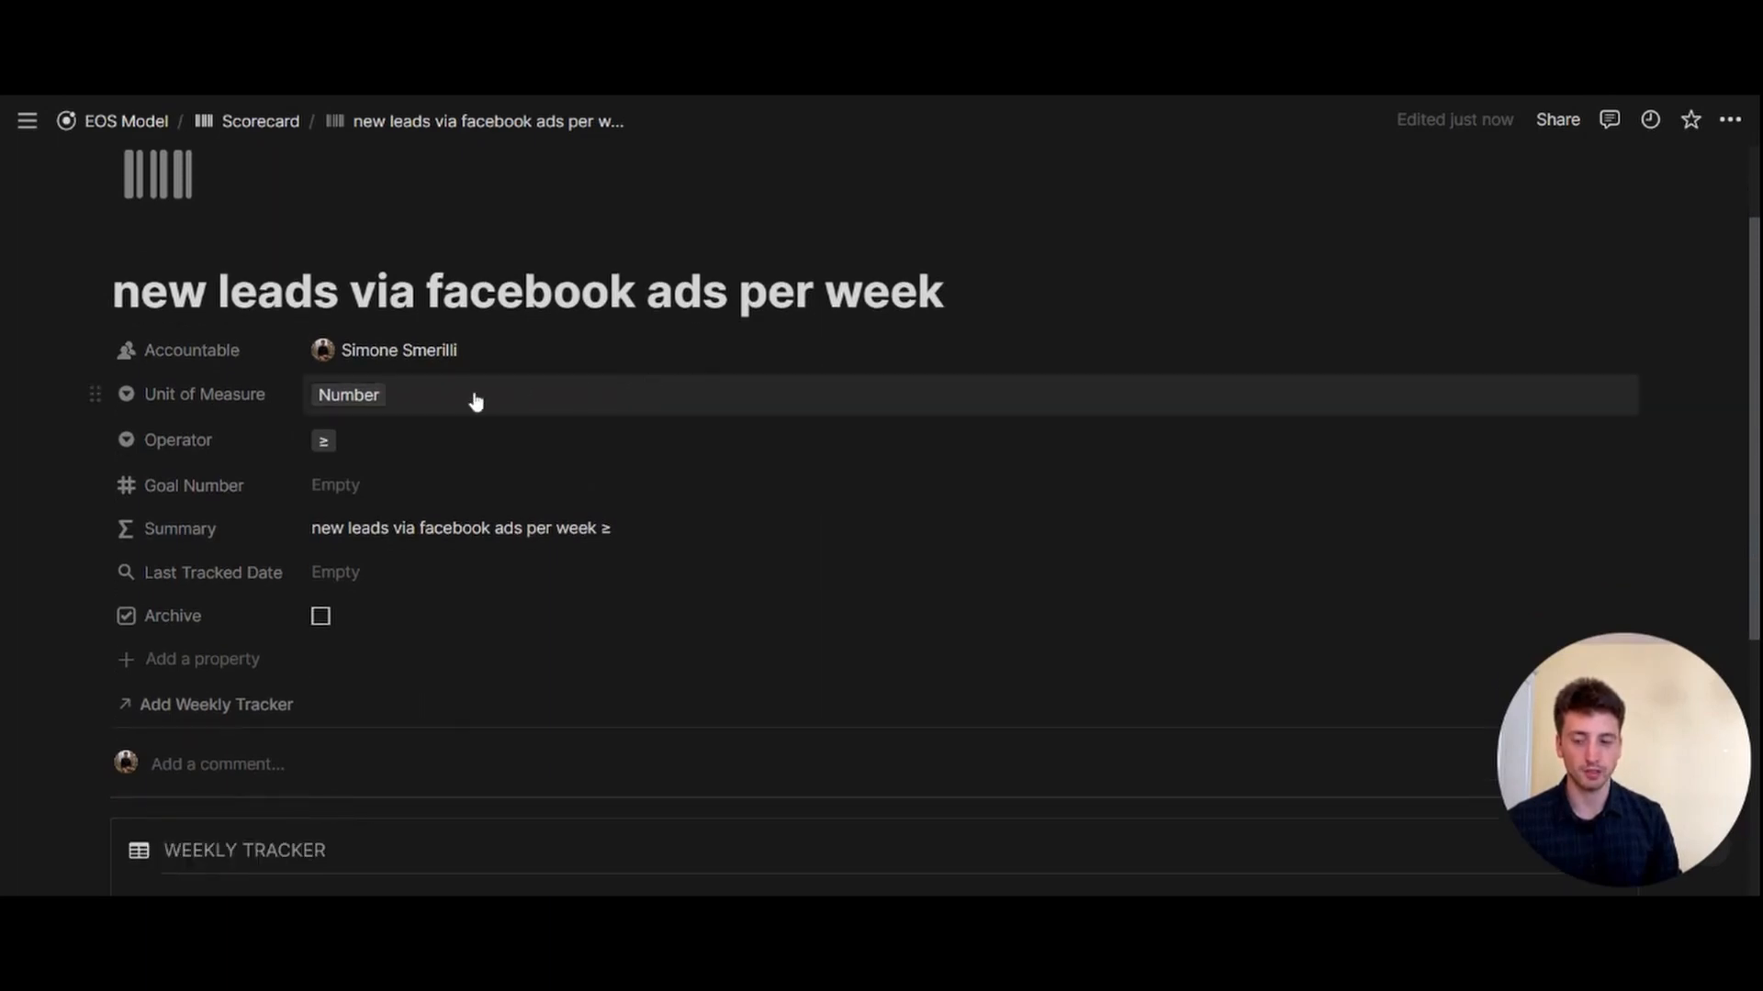
{"action": "left_click", "coordinate": [476, 401]}
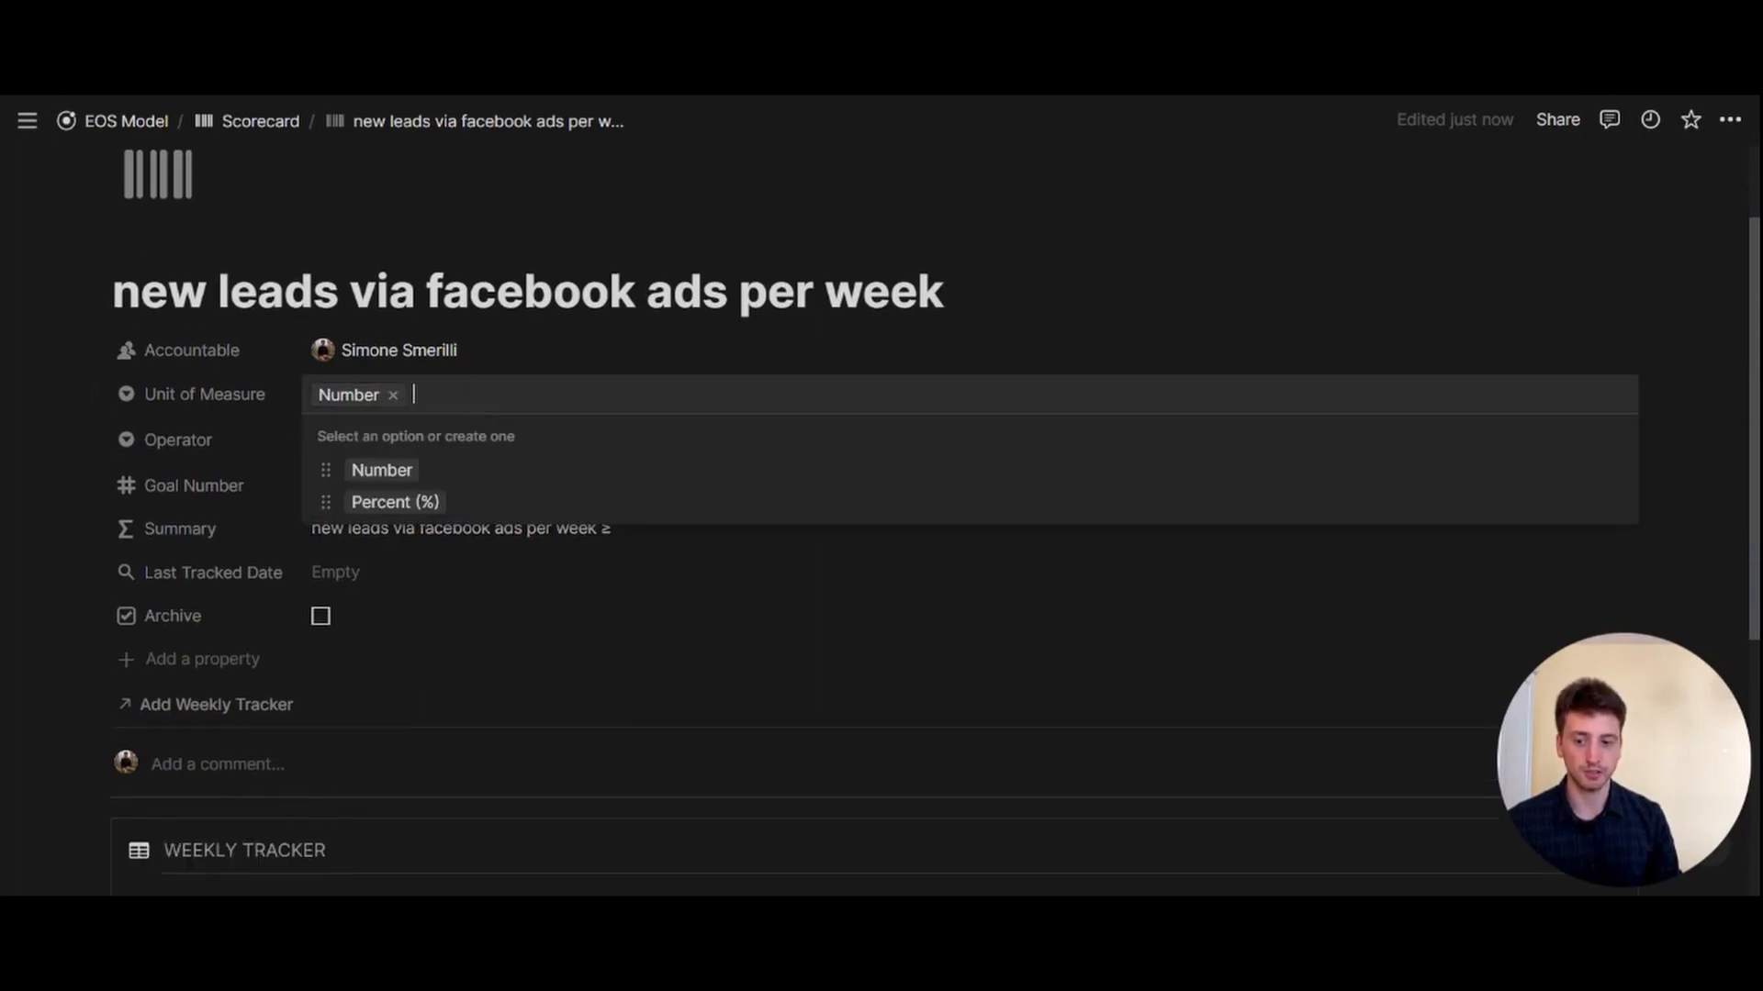
{"action": "left_click", "coordinate": [449, 481]}
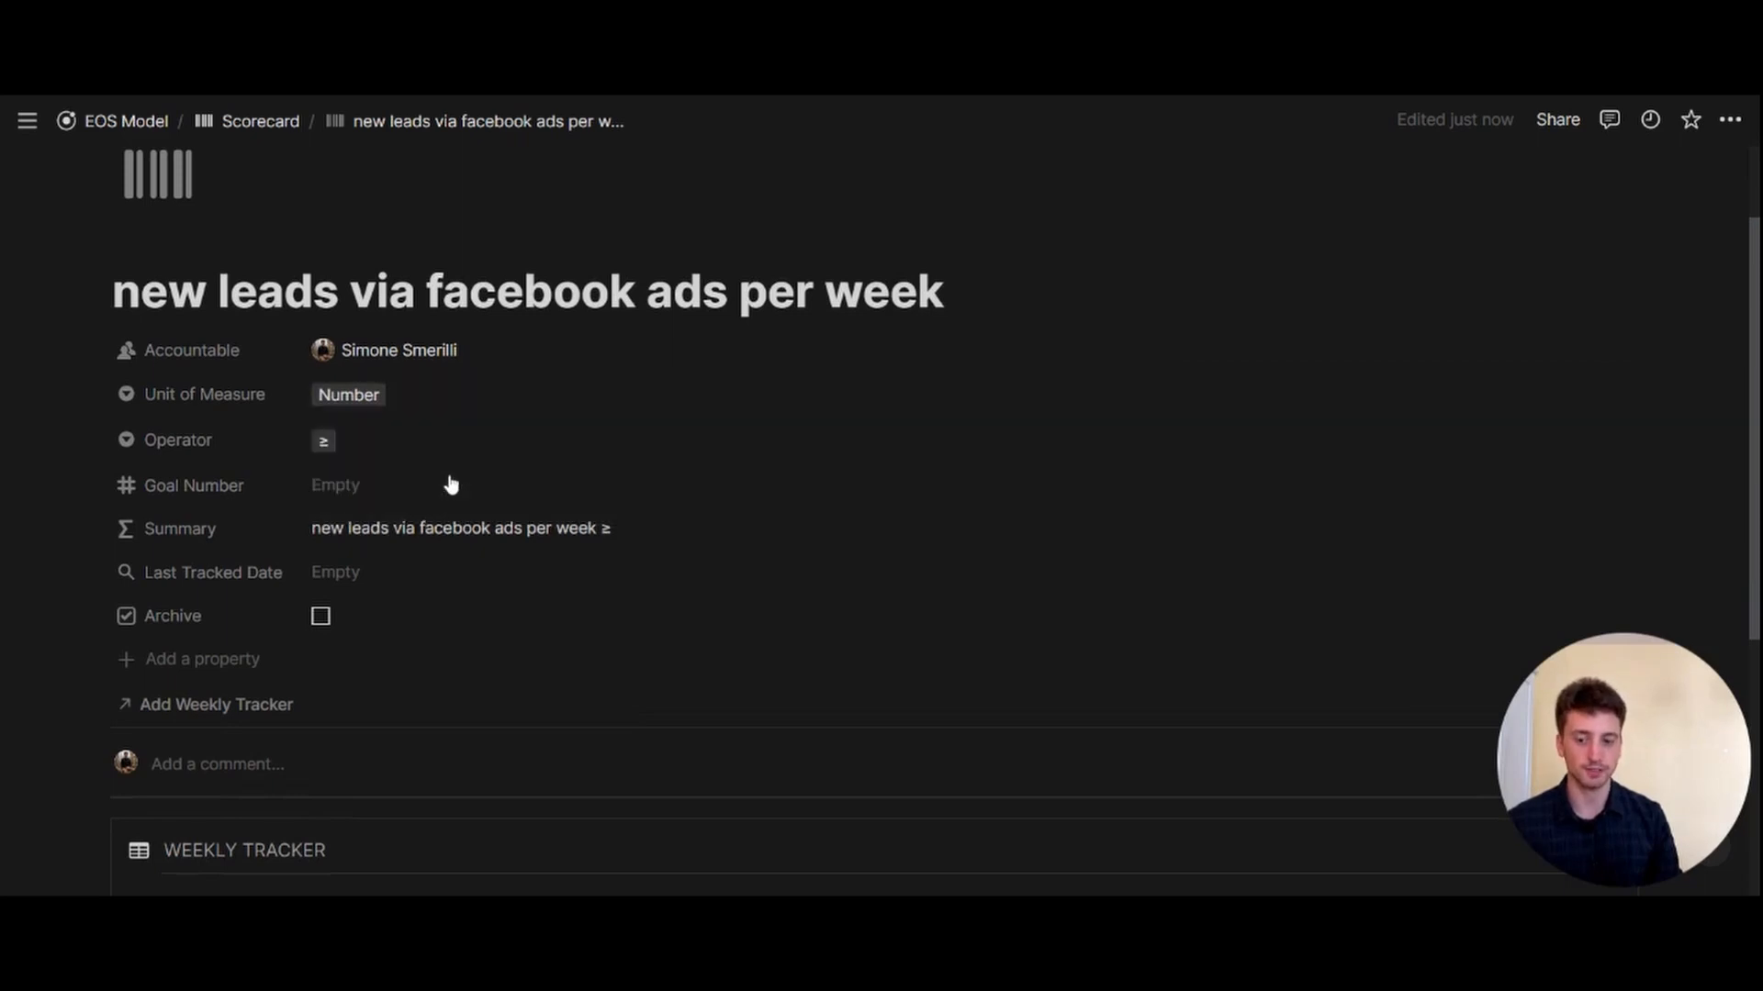
- Choose ≥ as the measurable's operator and set its goal number to 10
{"action": "left_click", "coordinate": [409, 454]}
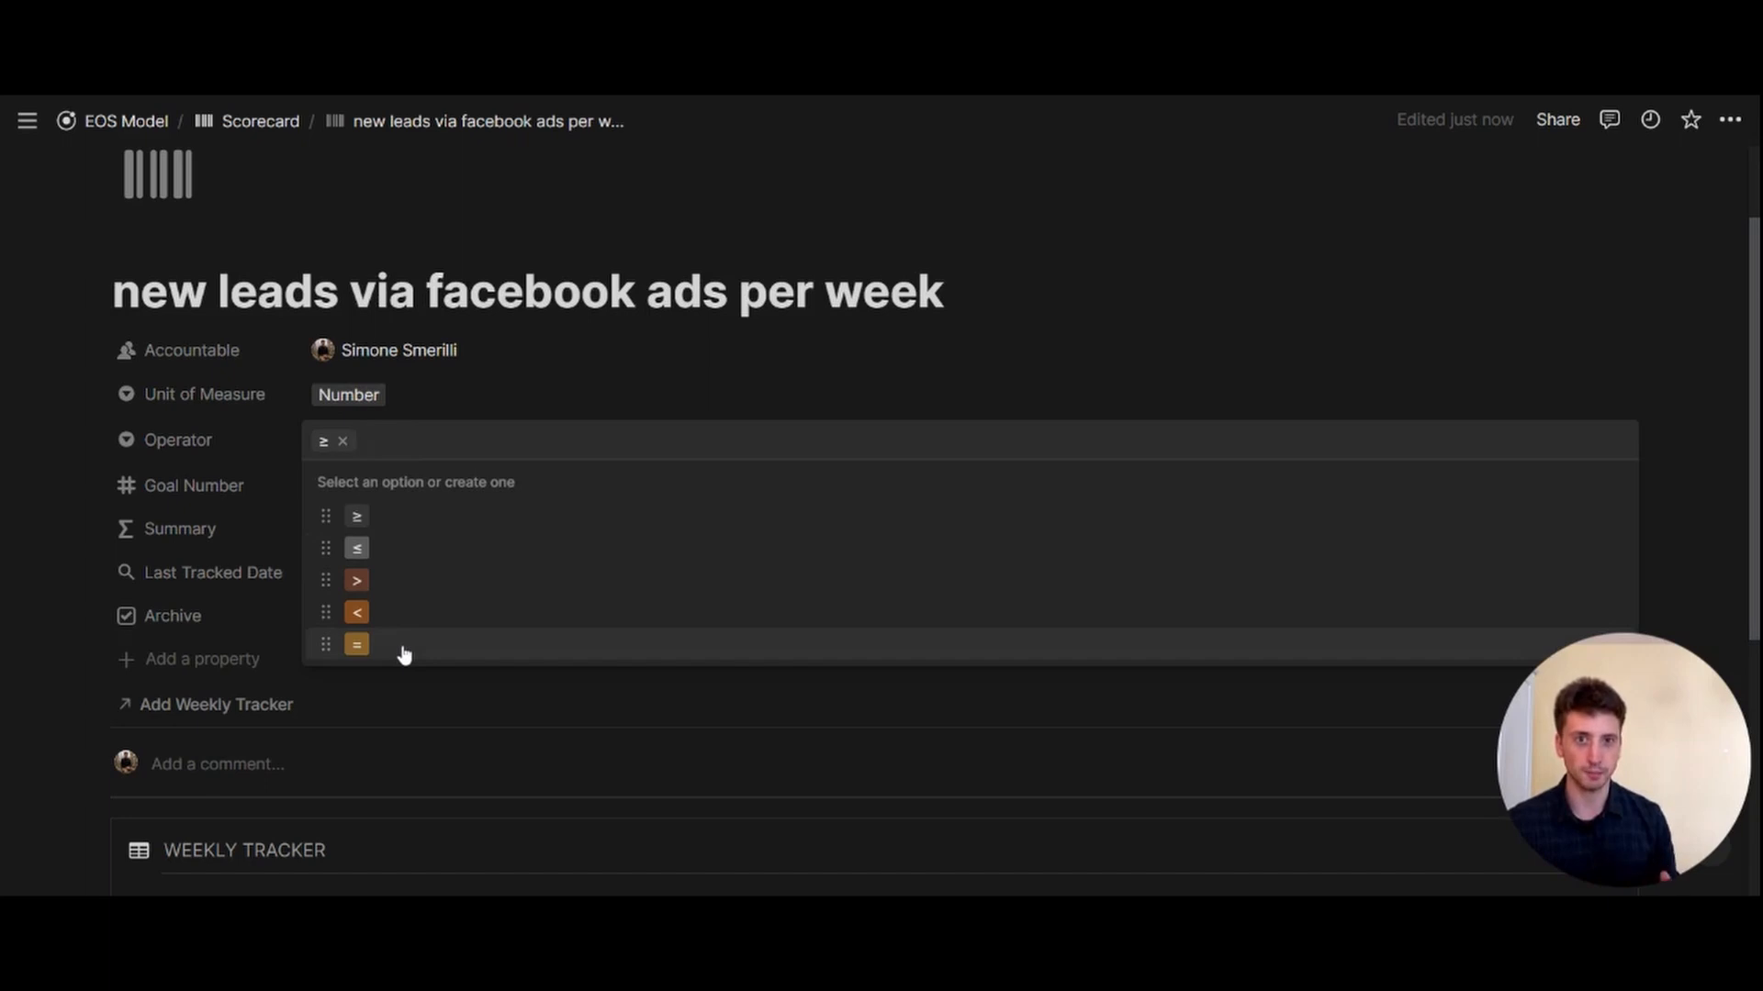
{"action": "left_click", "coordinate": [429, 517]}
{"action": "left_click", "coordinate": [456, 488]}
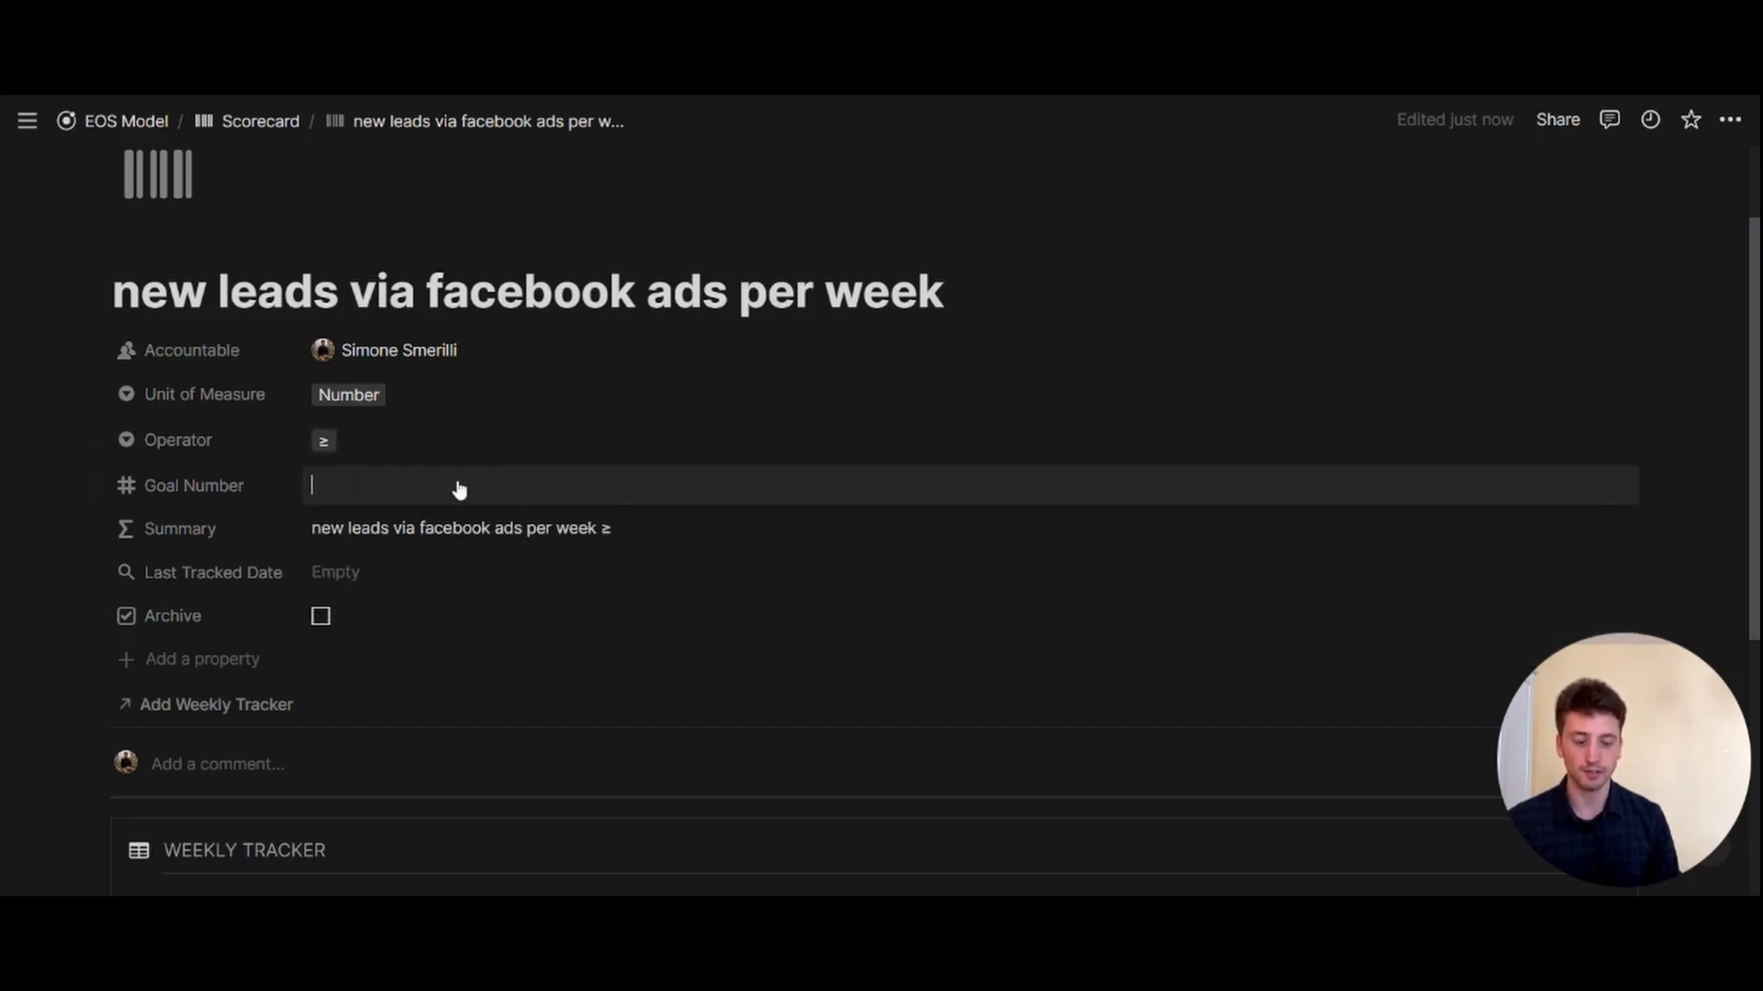
{"action": "type", "text": "10"}
{"action": "key", "text": "Return"}
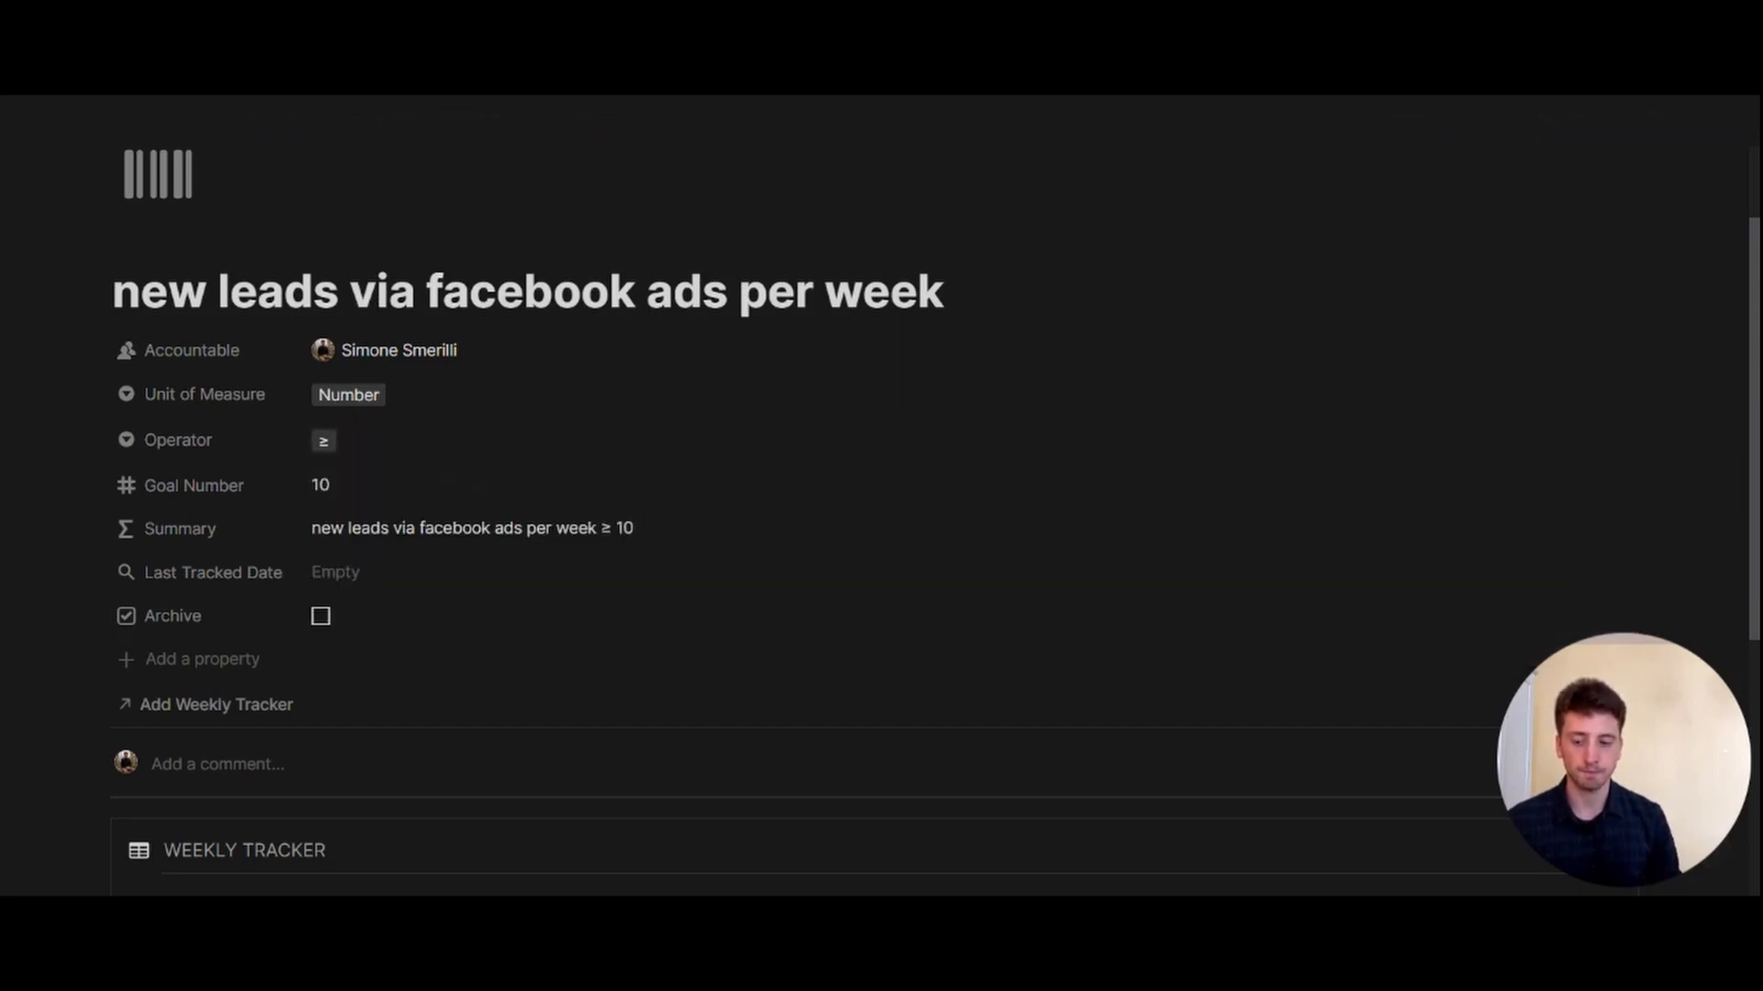
- Add a week named "september 12" to the measurable's weekly tracker and set its date to yesterday
{"action": "scroll", "coordinate": [404, 496], "scroll_direction": "down", "scroll_amount": 1}
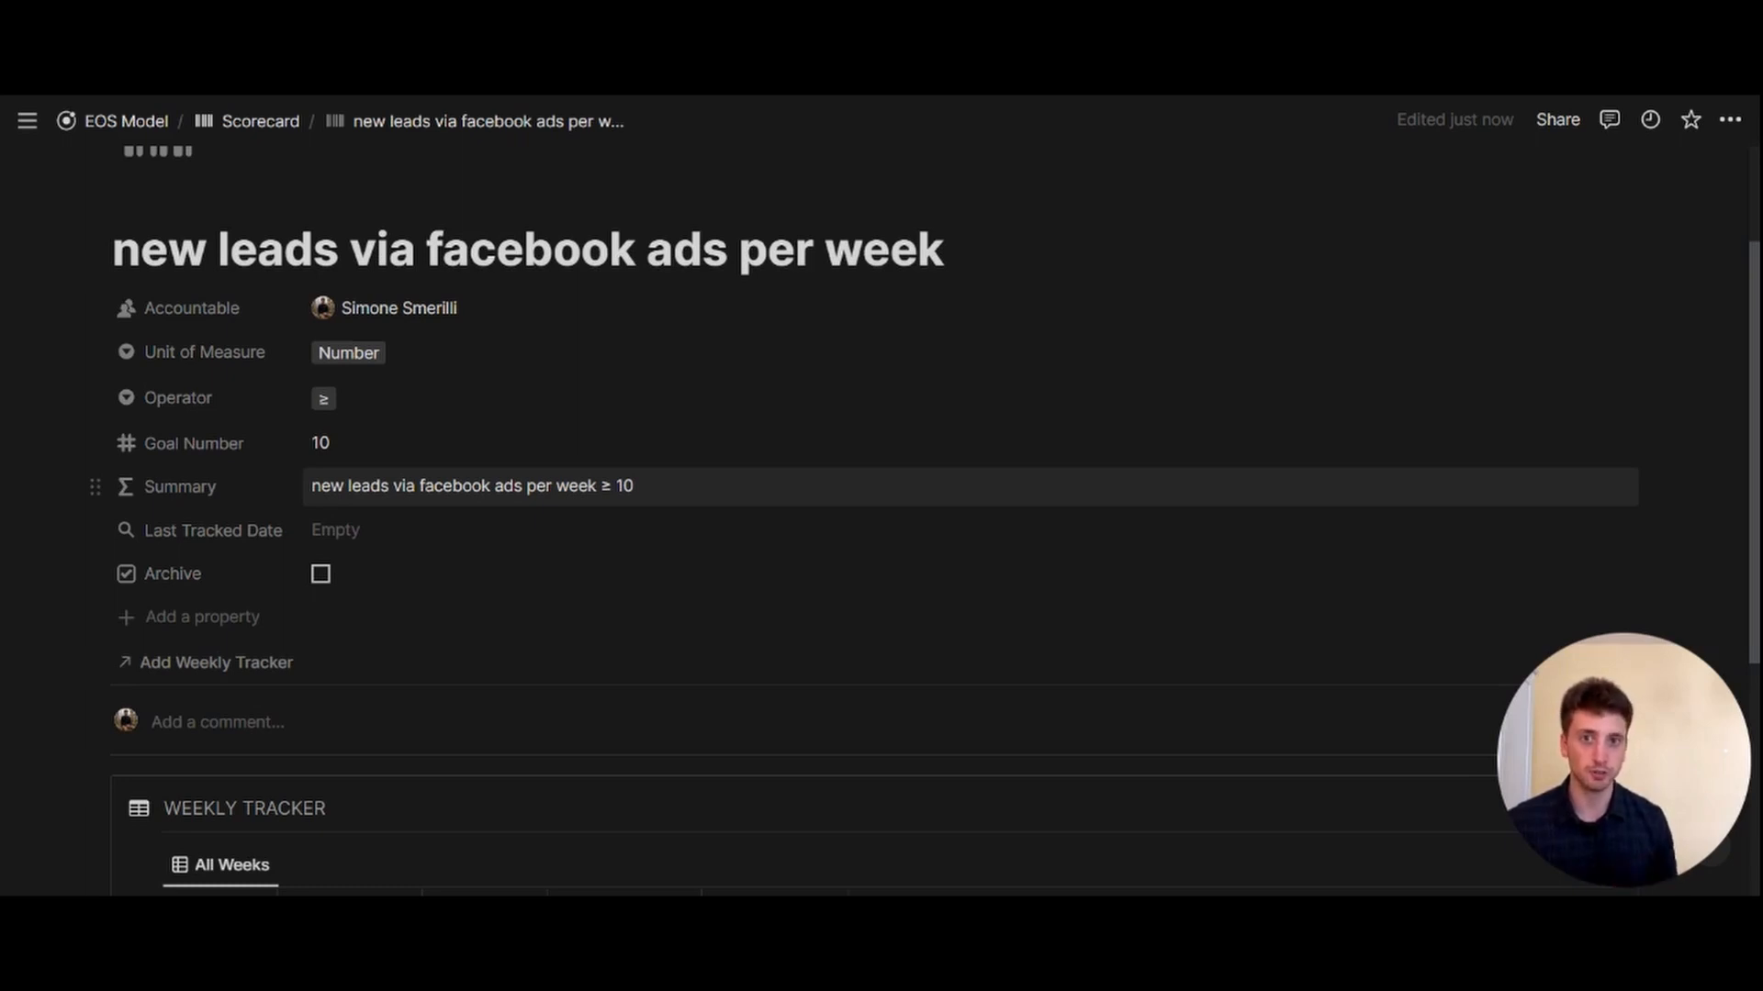
{"action": "scroll", "coordinate": [349, 276], "scroll_direction": "down", "scroll_amount": 3}
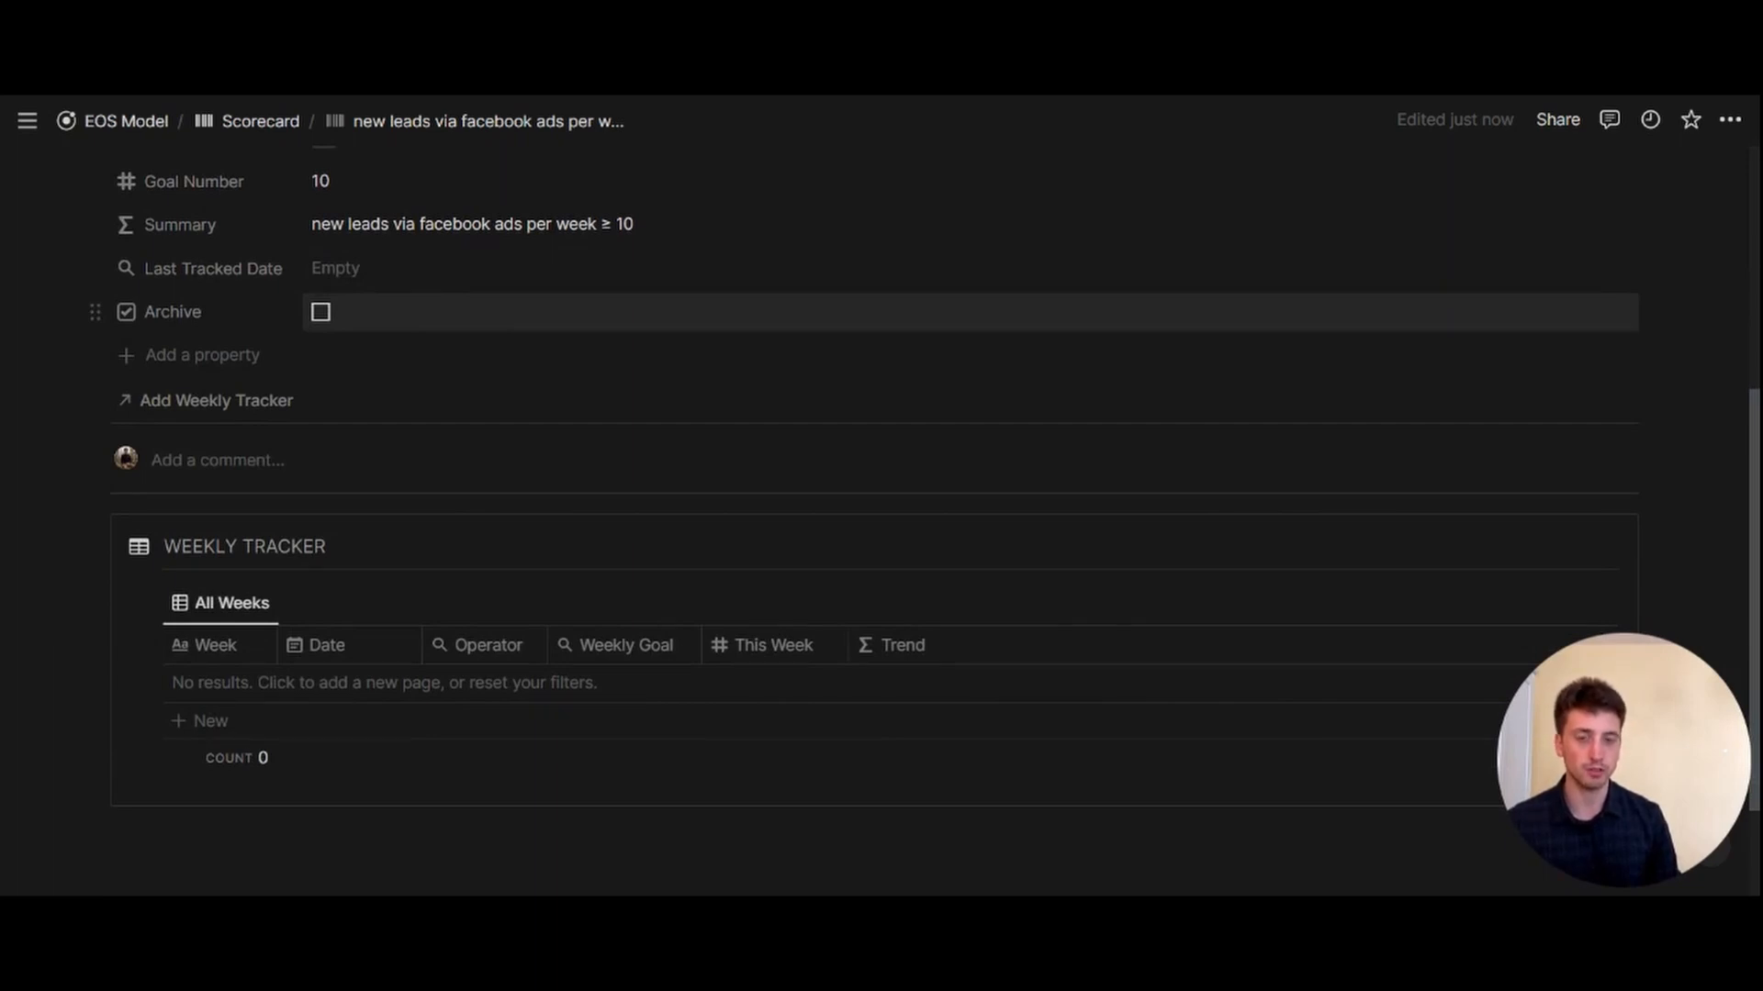
{"action": "scroll", "coordinate": [826, 459], "scroll_direction": "down", "scroll_amount": 1}
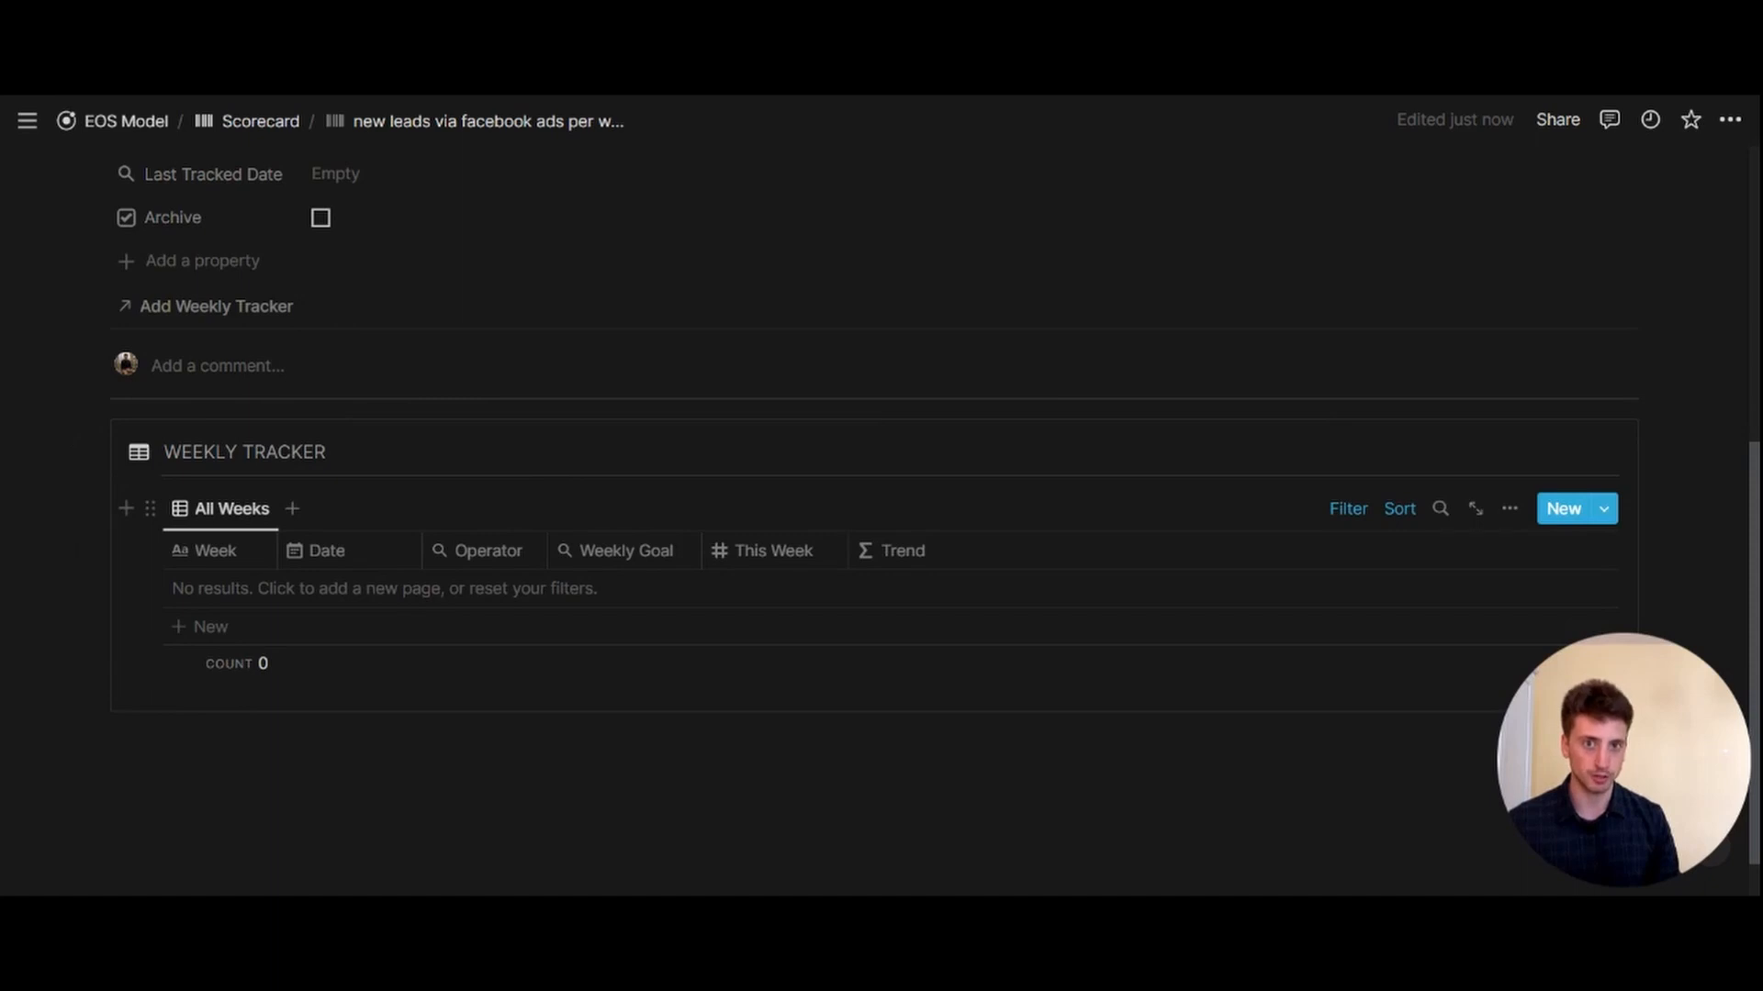
{"action": "scroll", "coordinate": [591, 515], "scroll_direction": "up", "scroll_amount": 2}
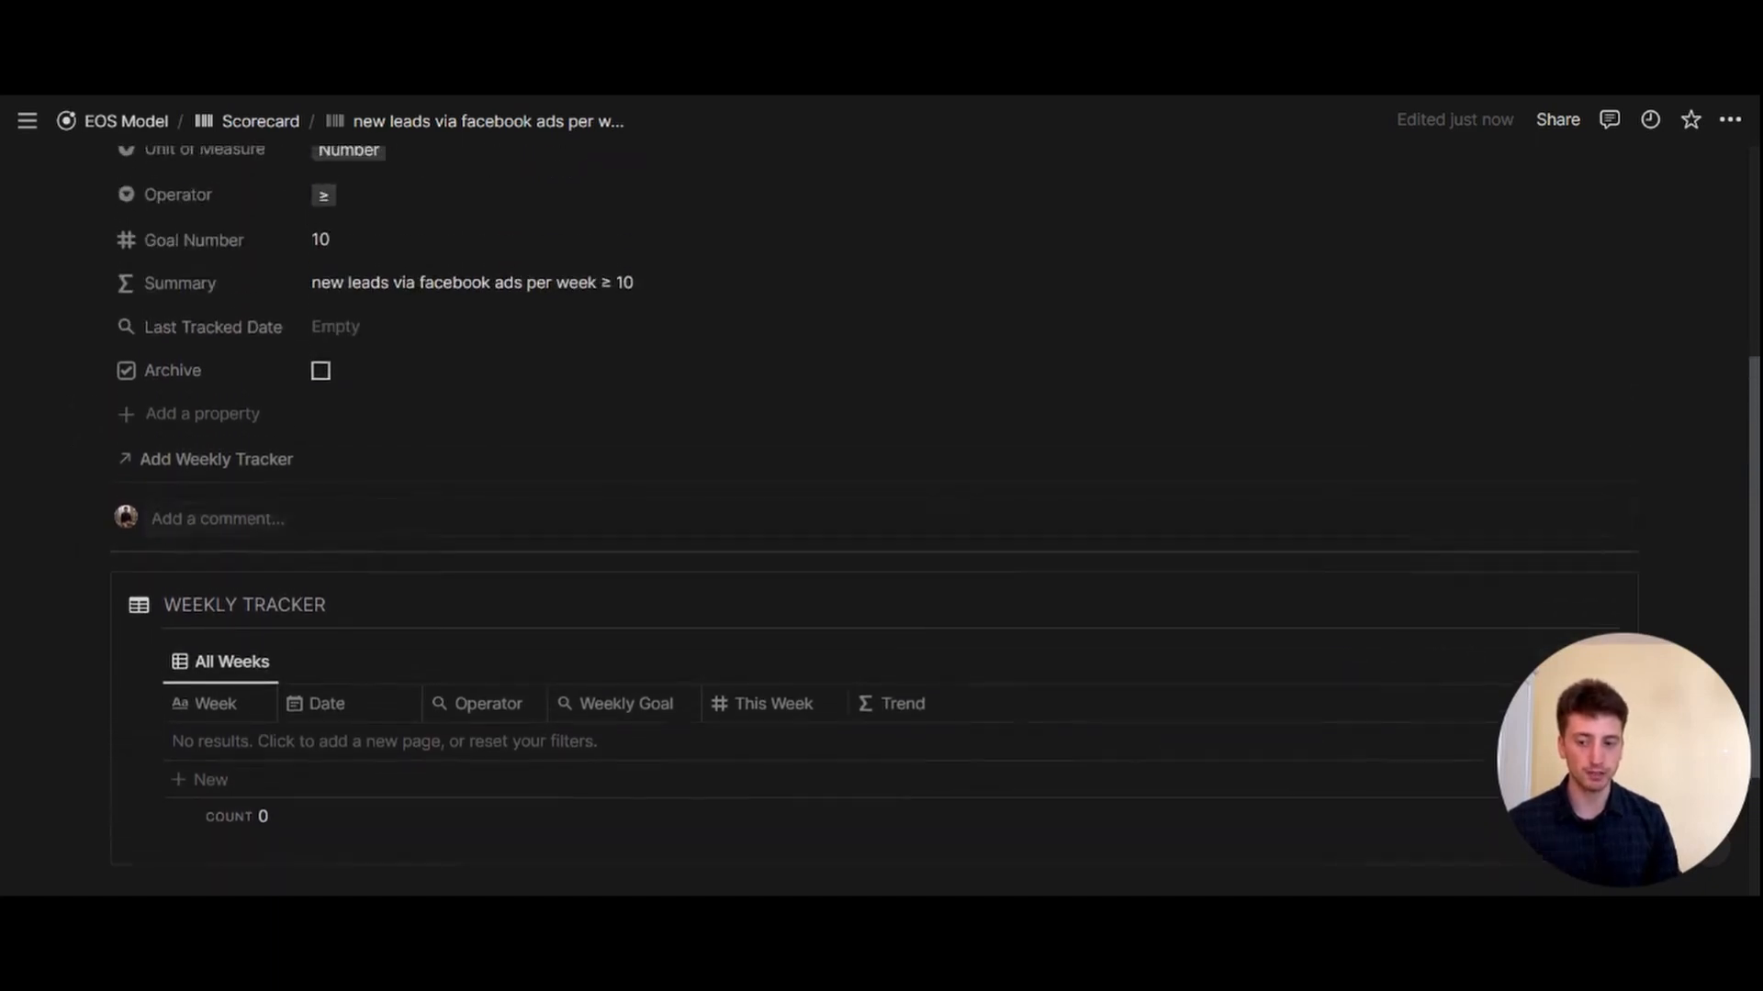
{"action": "scroll", "coordinate": [504, 291], "scroll_direction": "up", "scroll_amount": 1}
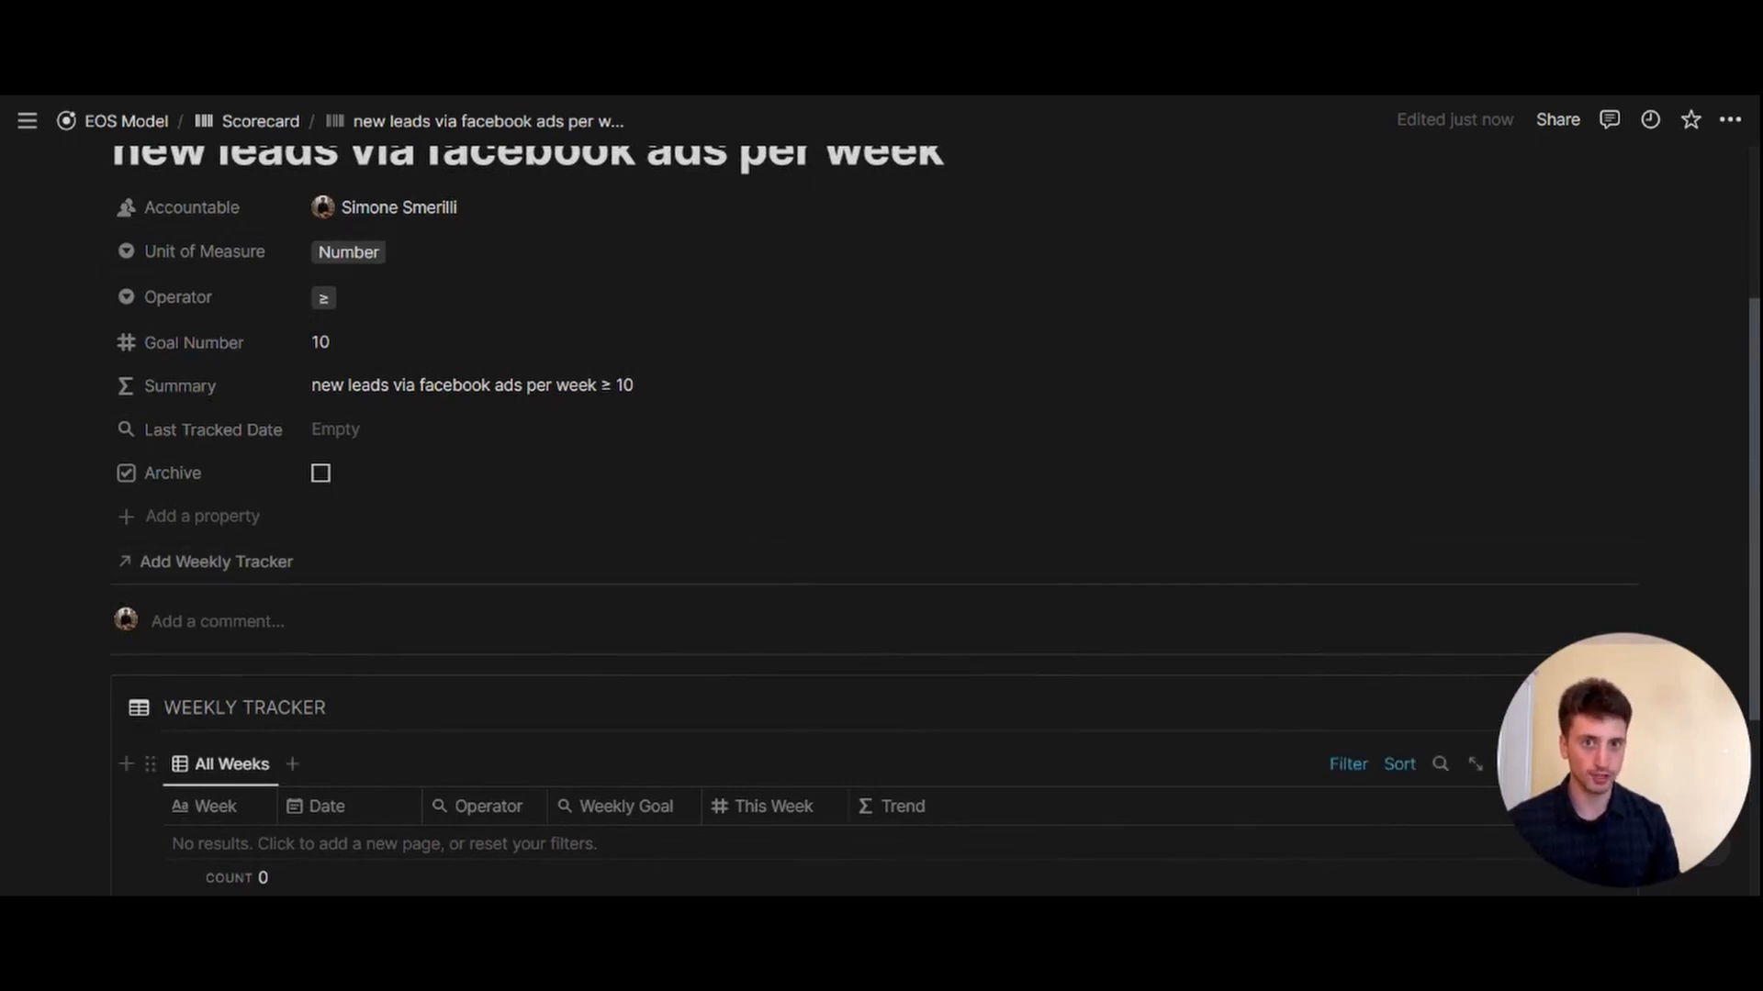
{"action": "scroll", "coordinate": [427, 615], "scroll_direction": "down", "scroll_amount": 2}
{"action": "scroll", "coordinate": [427, 614], "scroll_direction": "down", "scroll_amount": 2}
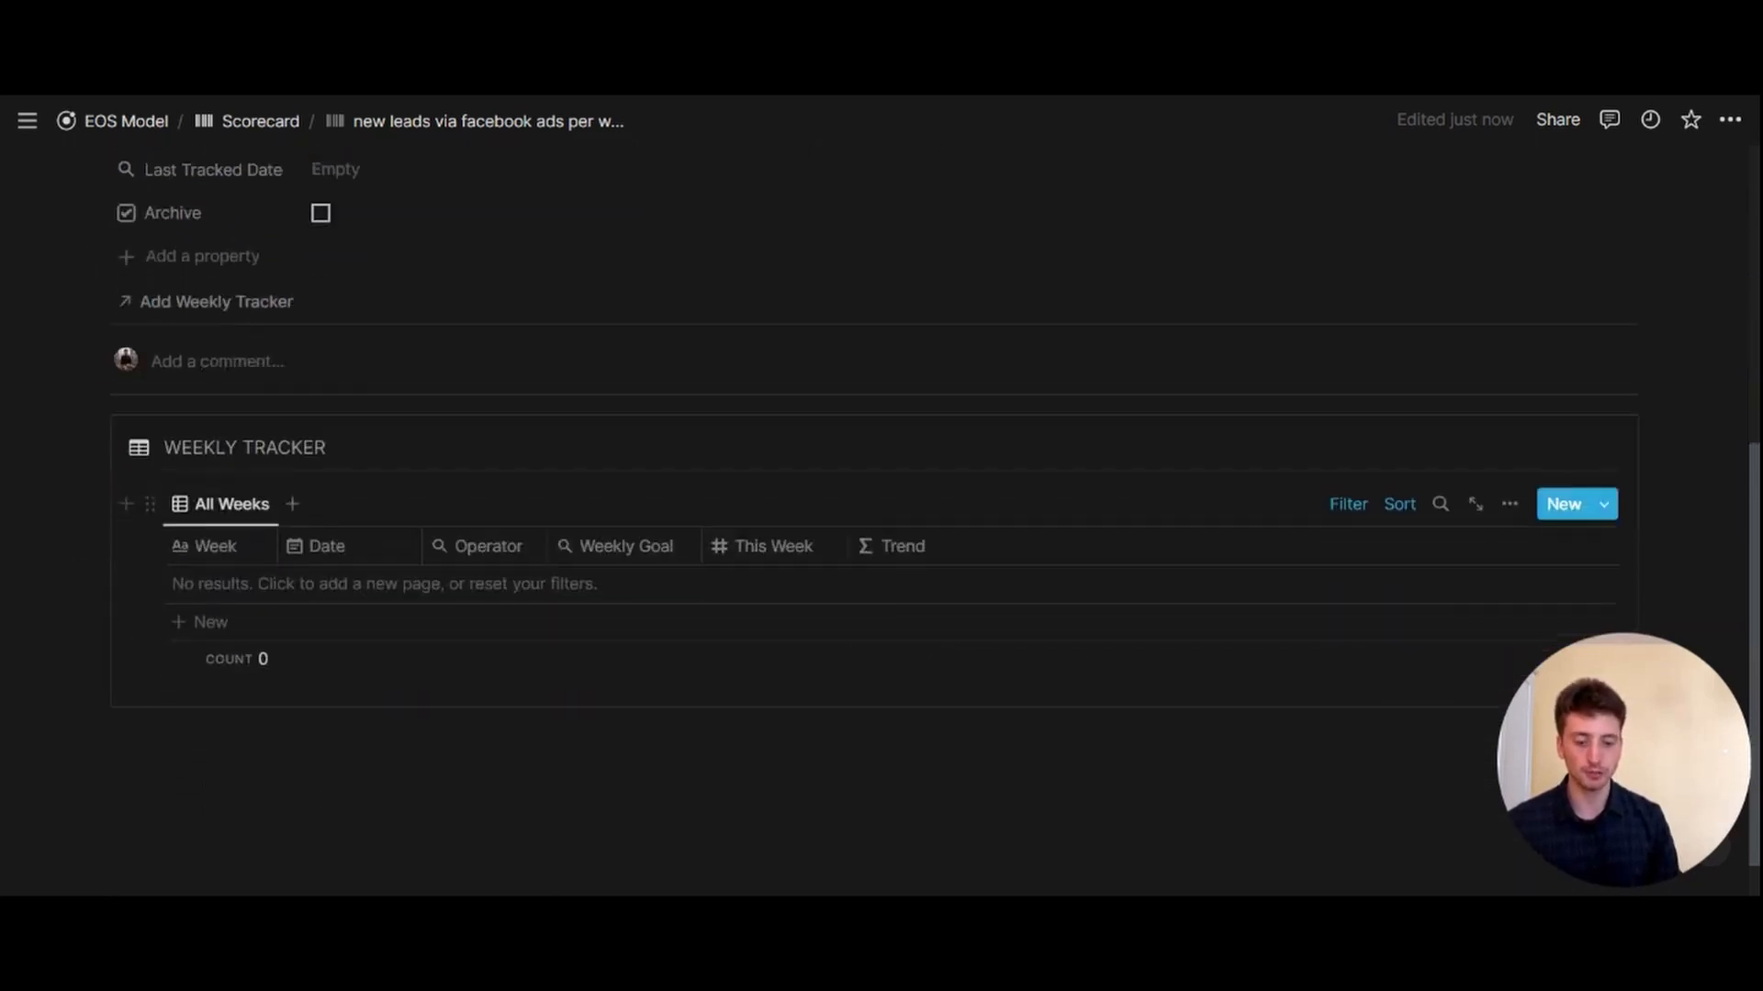
{"action": "left_click", "coordinate": [427, 615]}
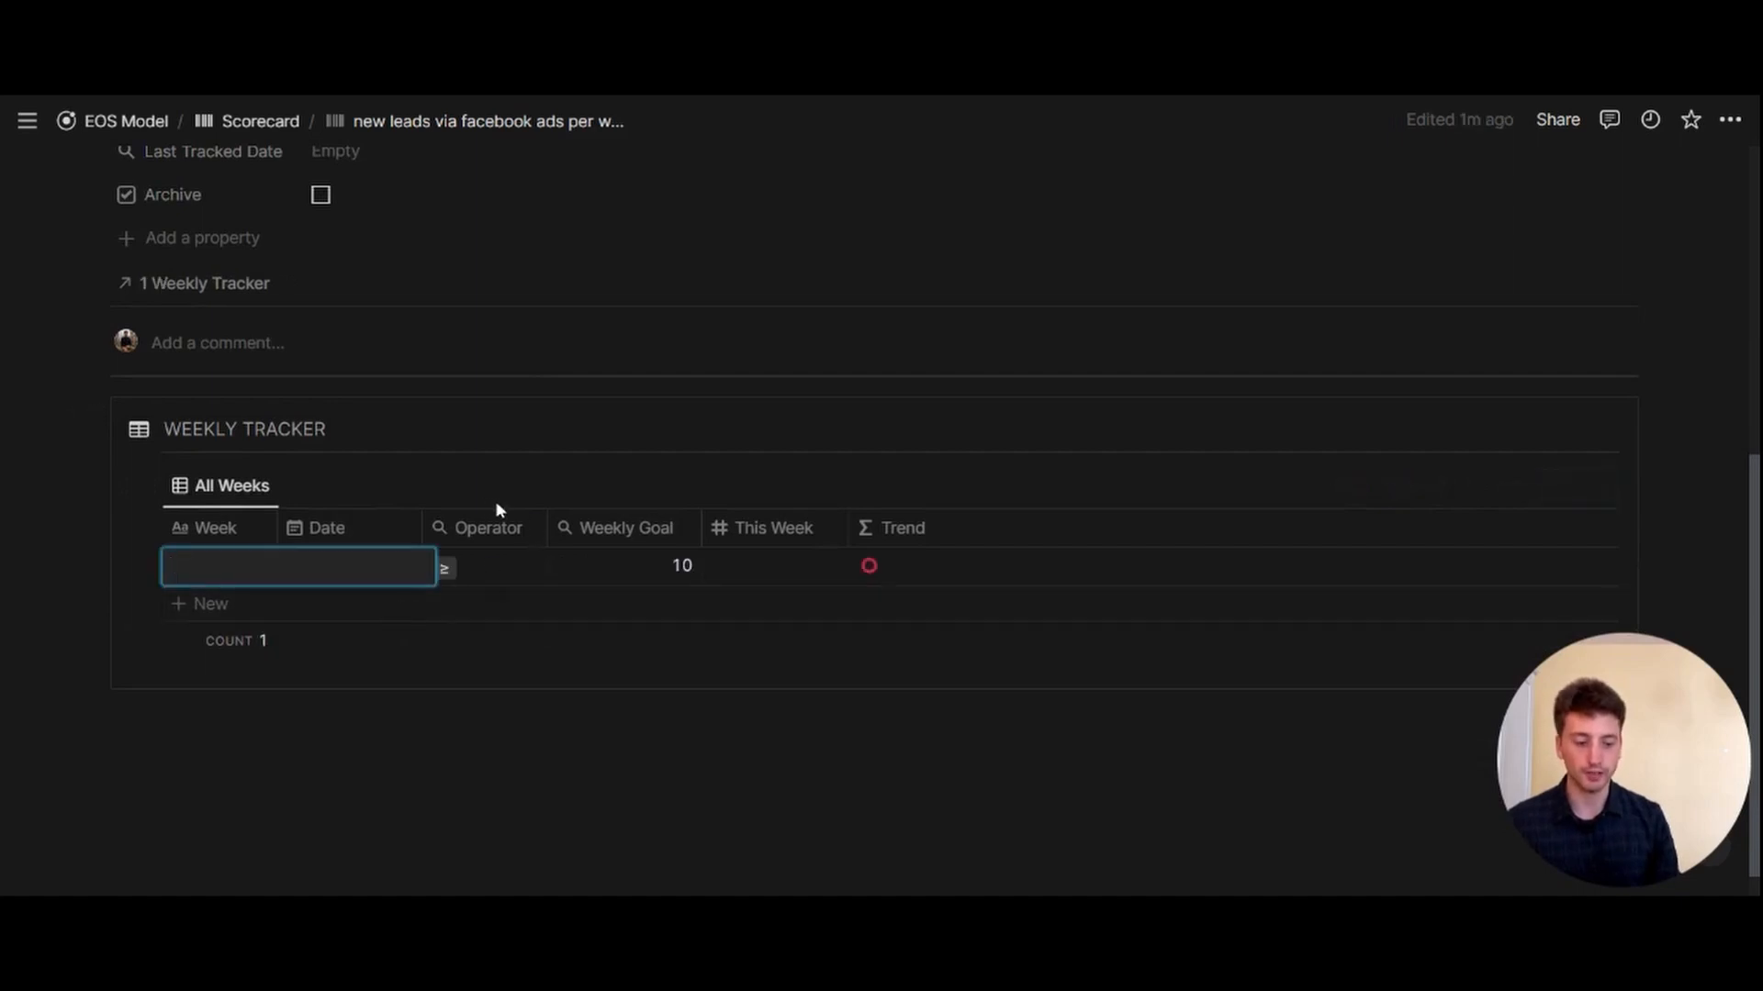
{"action": "type", "text": "september 12"}
{"action": "key", "text": "Tab"}
{"action": "key", "text": "Return"}
{"action": "left_click", "coordinate": [478, 564]}
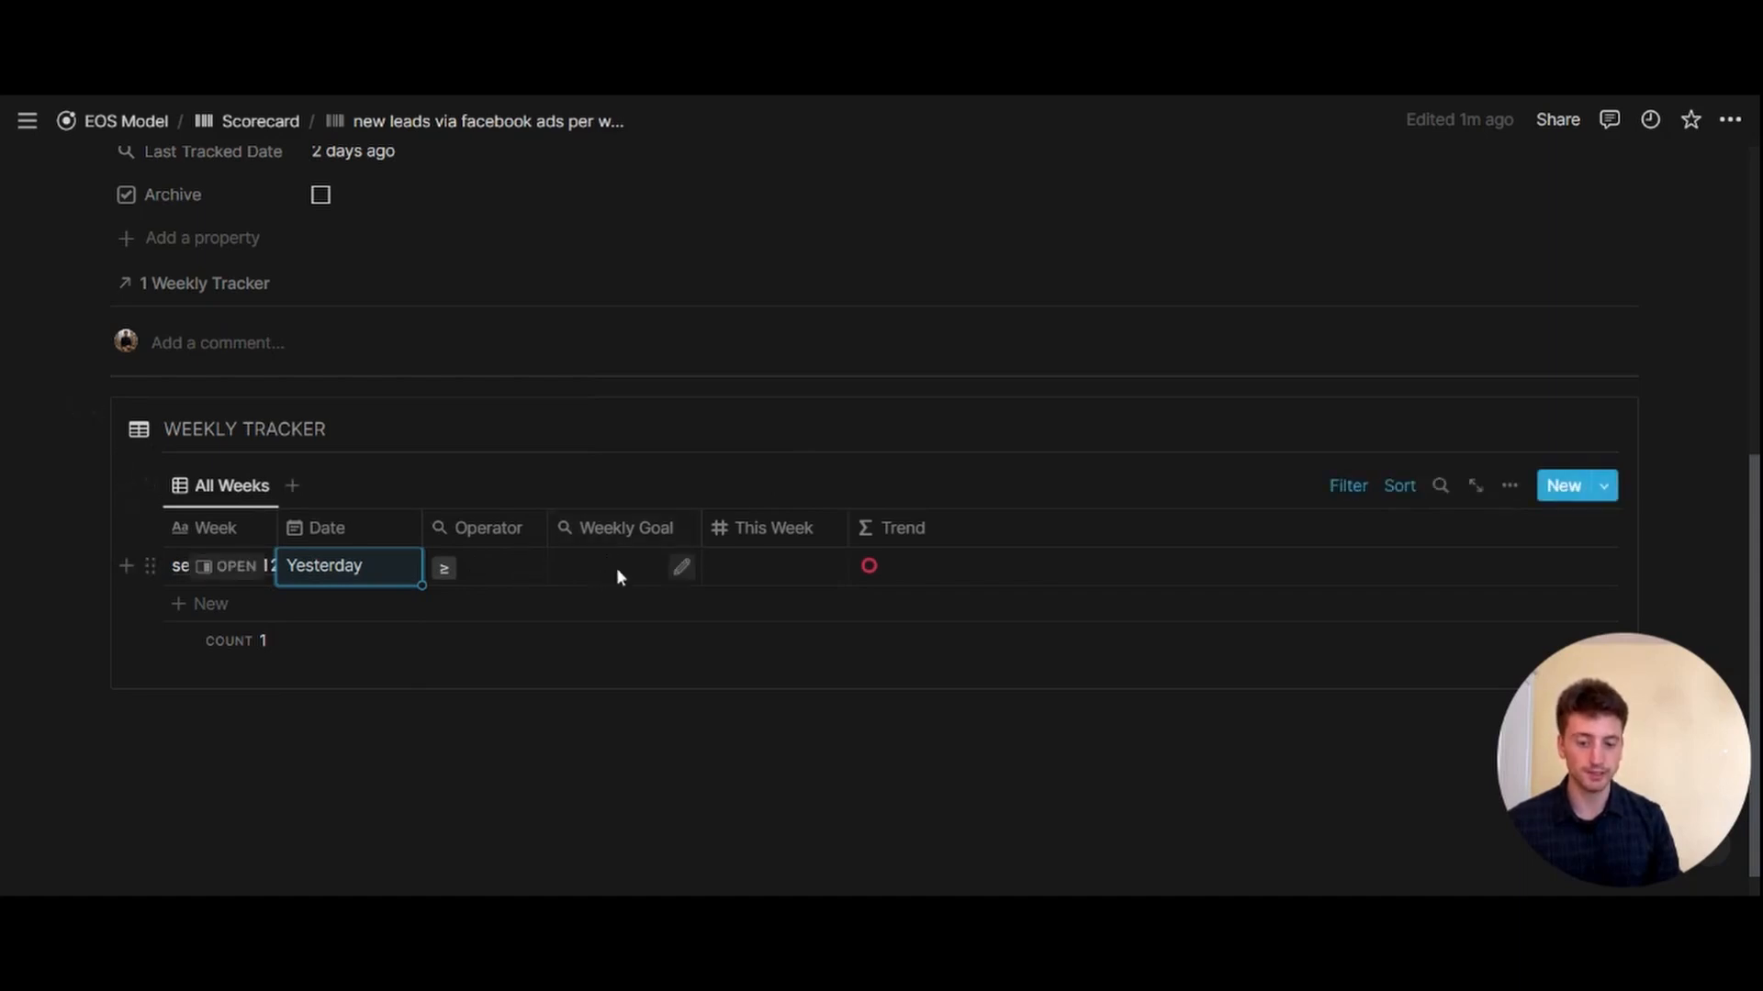
- Enter 8 as the september 12 row's This Week value and replace it with 10
{"action": "left_click", "coordinate": [822, 574]}
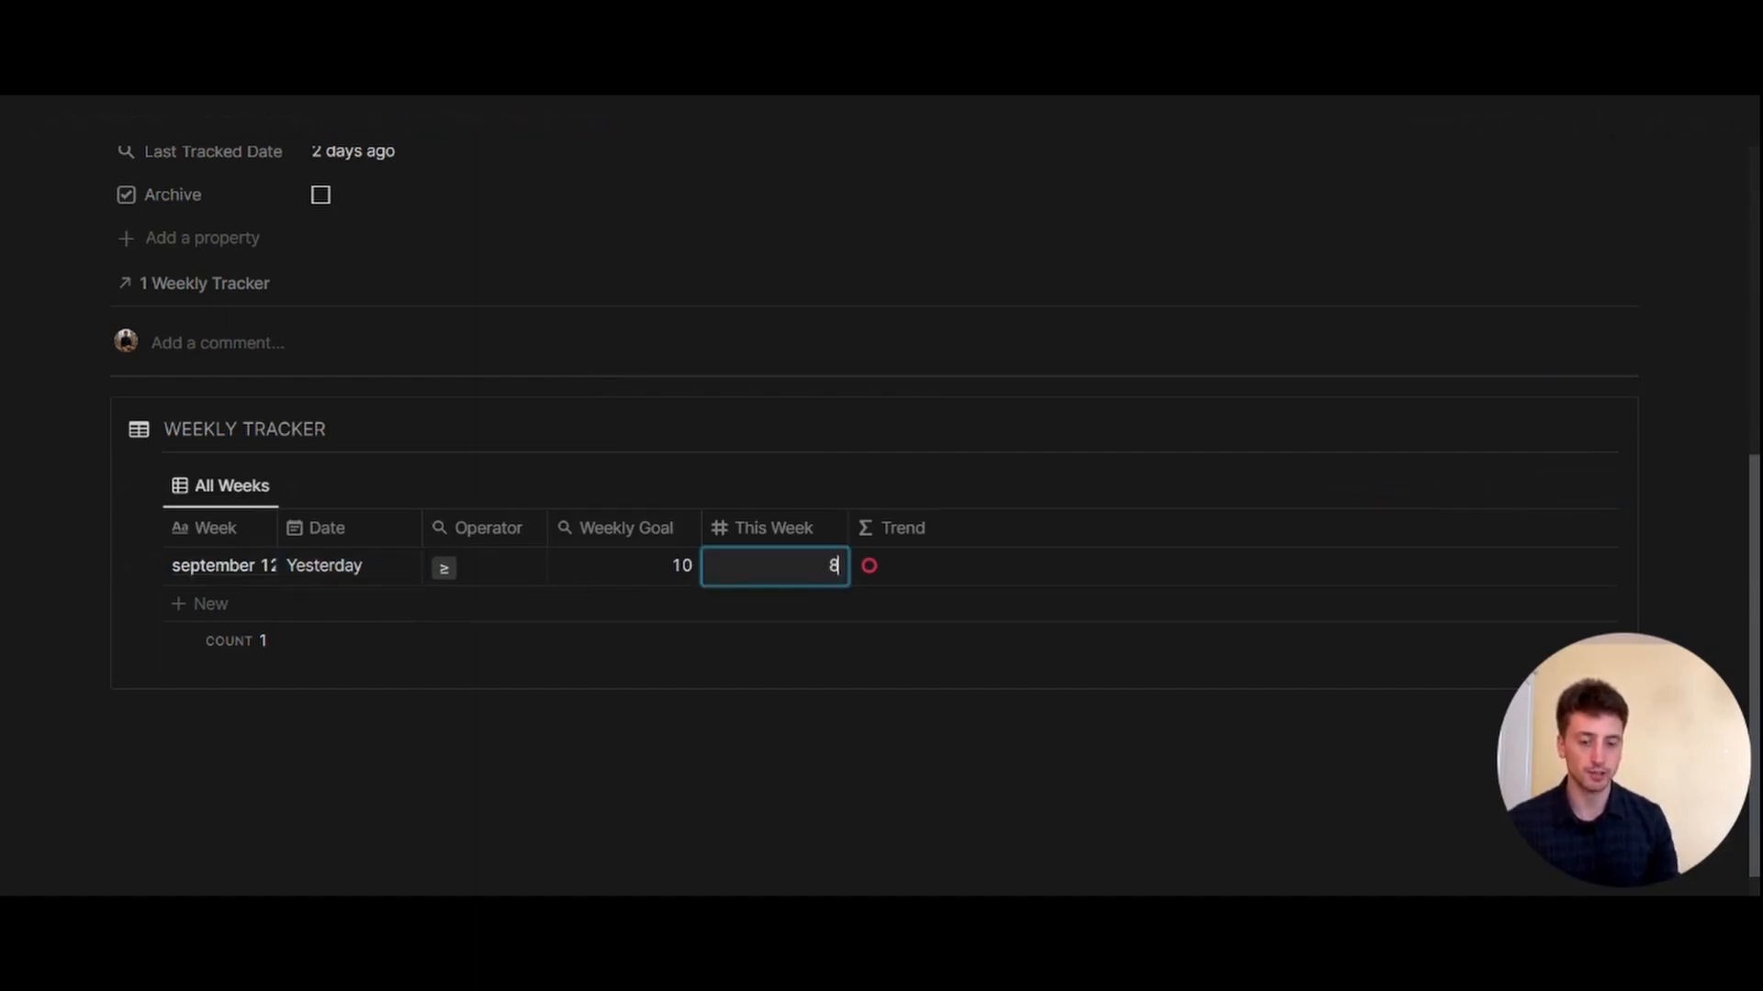
{"action": "key", "text": "Return"}
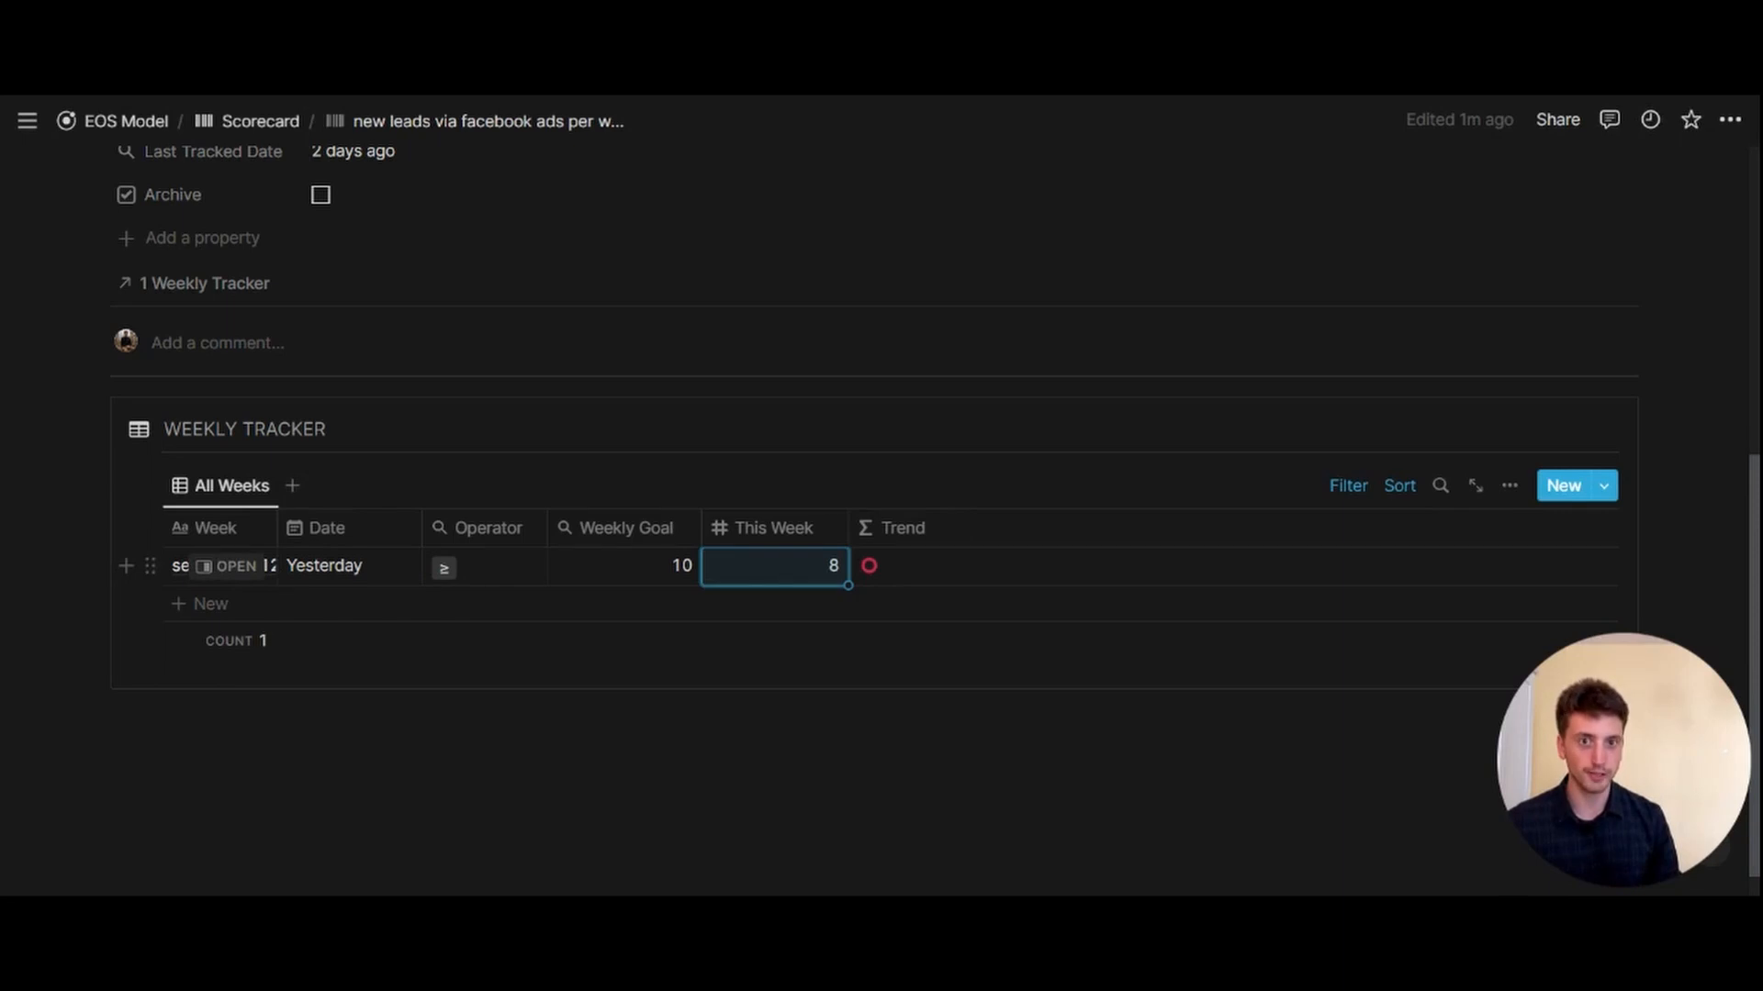
{"action": "key", "text": "BackSpace"}
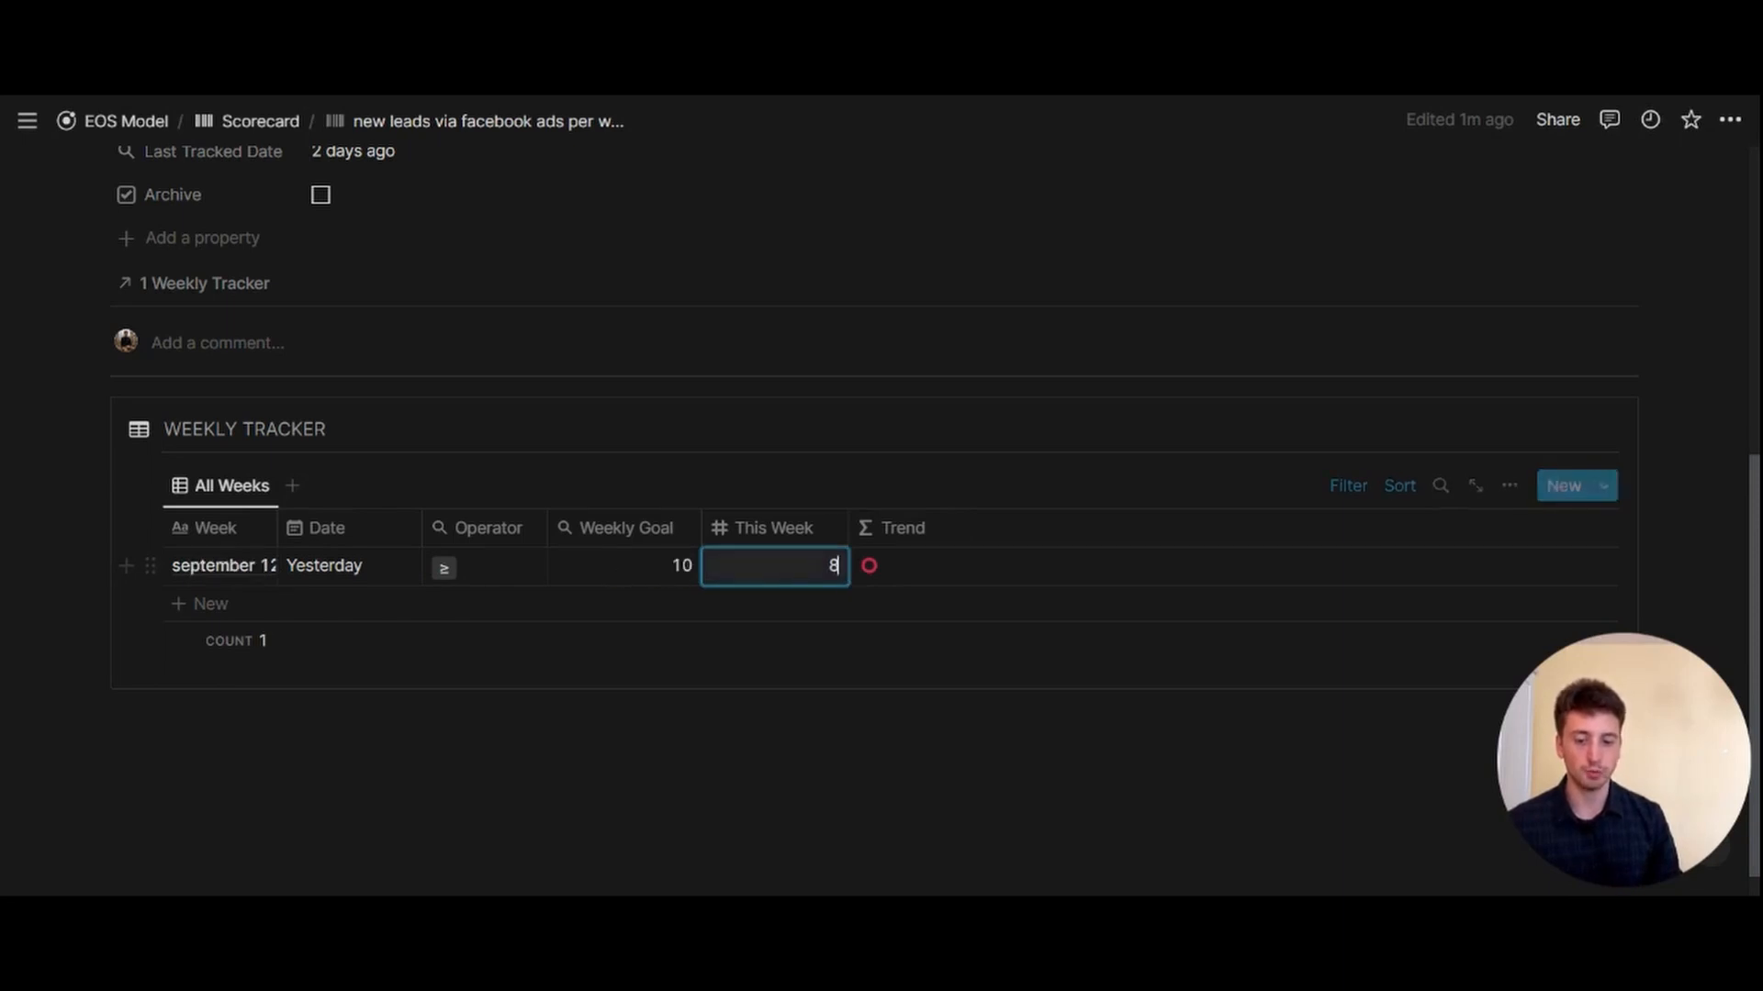
{"action": "type", "text": "10"}
{"action": "key", "text": "Return"}
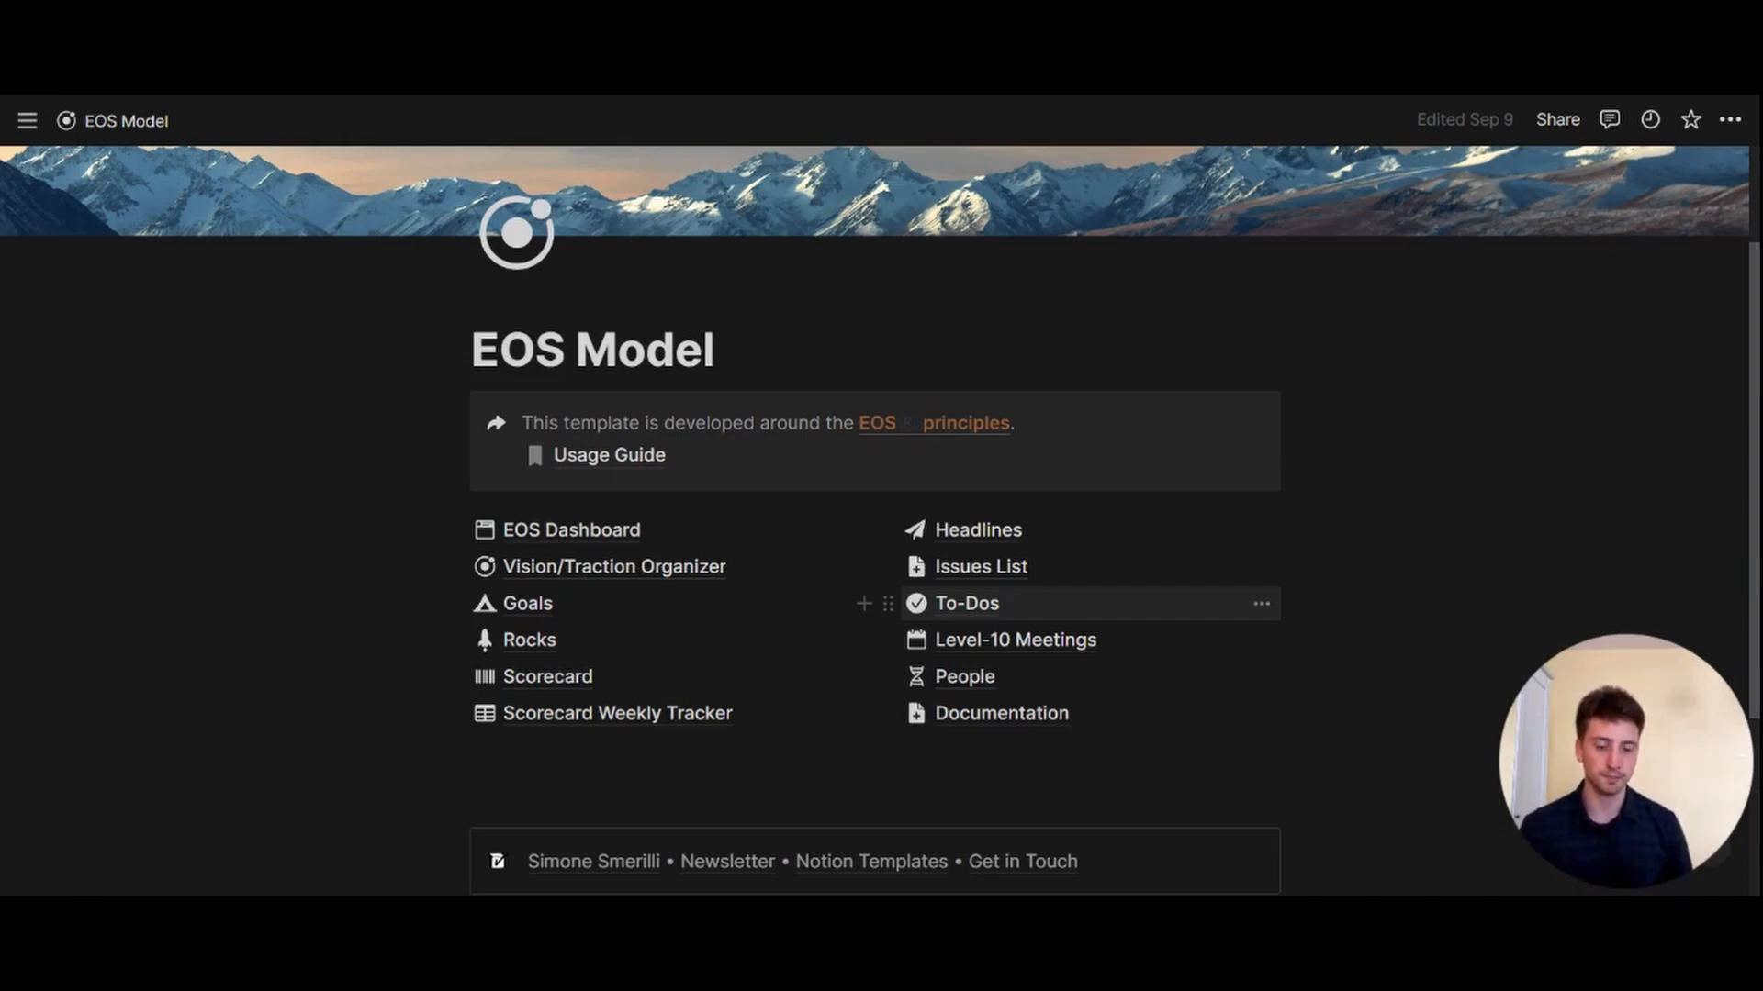
{"action": "left_click", "coordinate": [996, 648]}
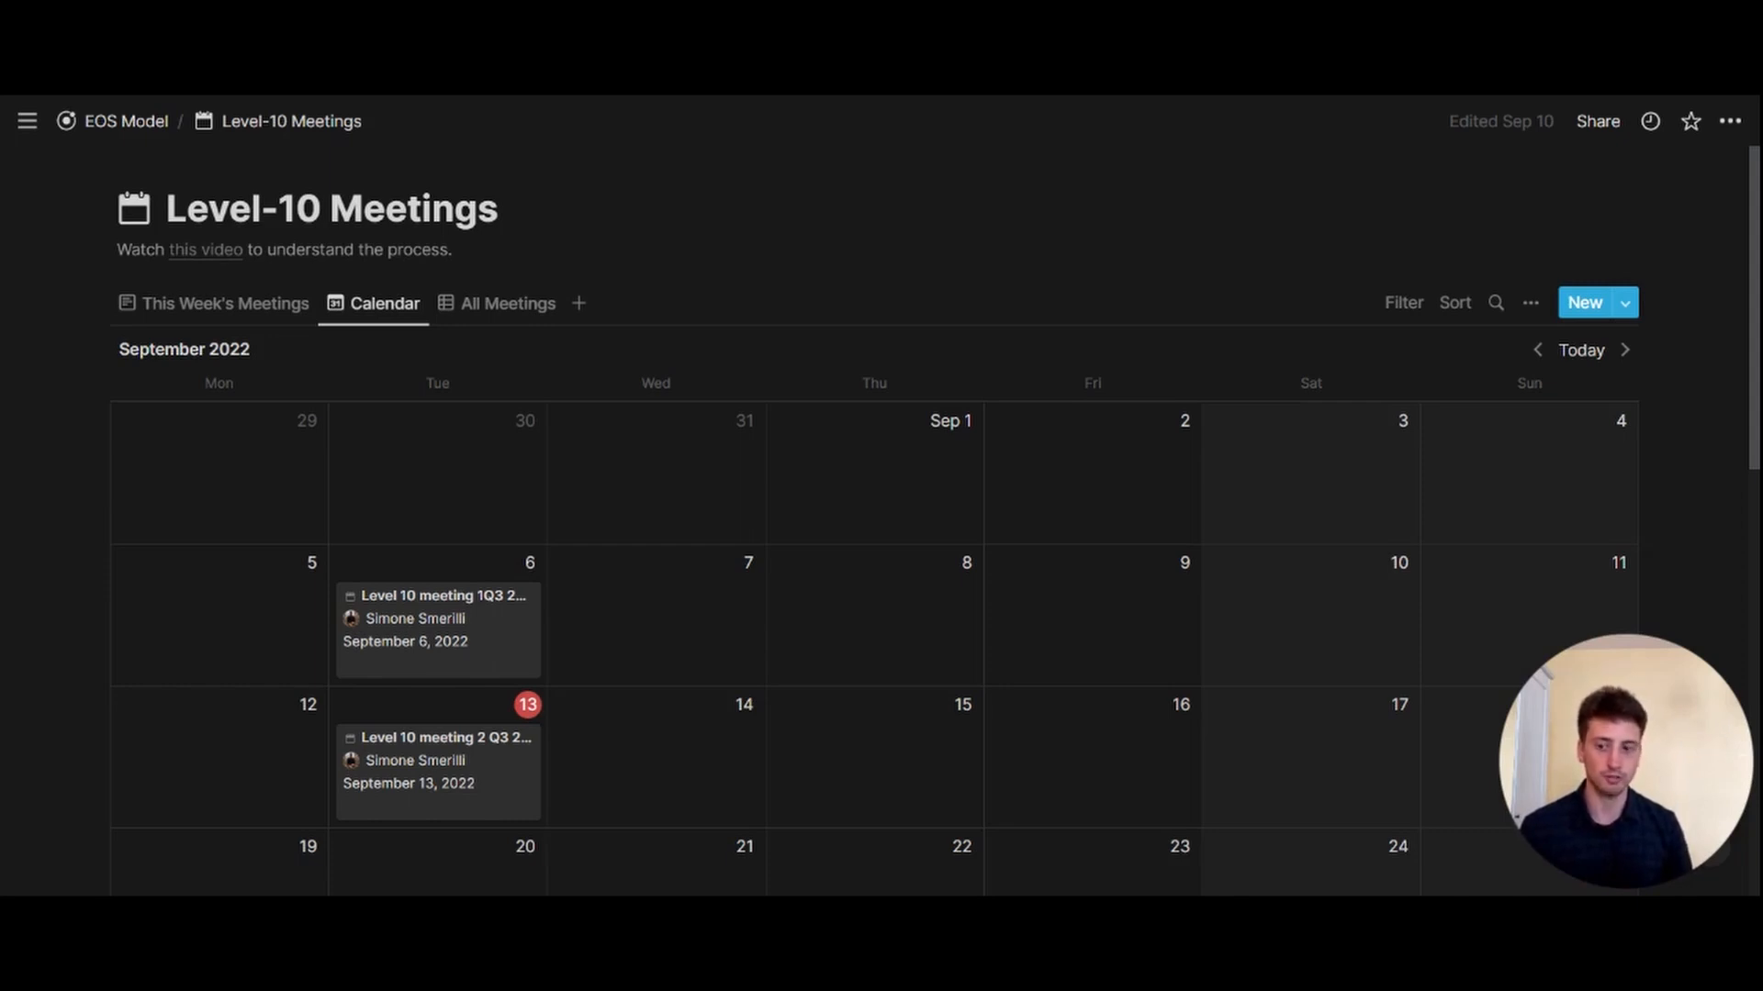
{"action": "left_click", "coordinate": [1580, 312]}
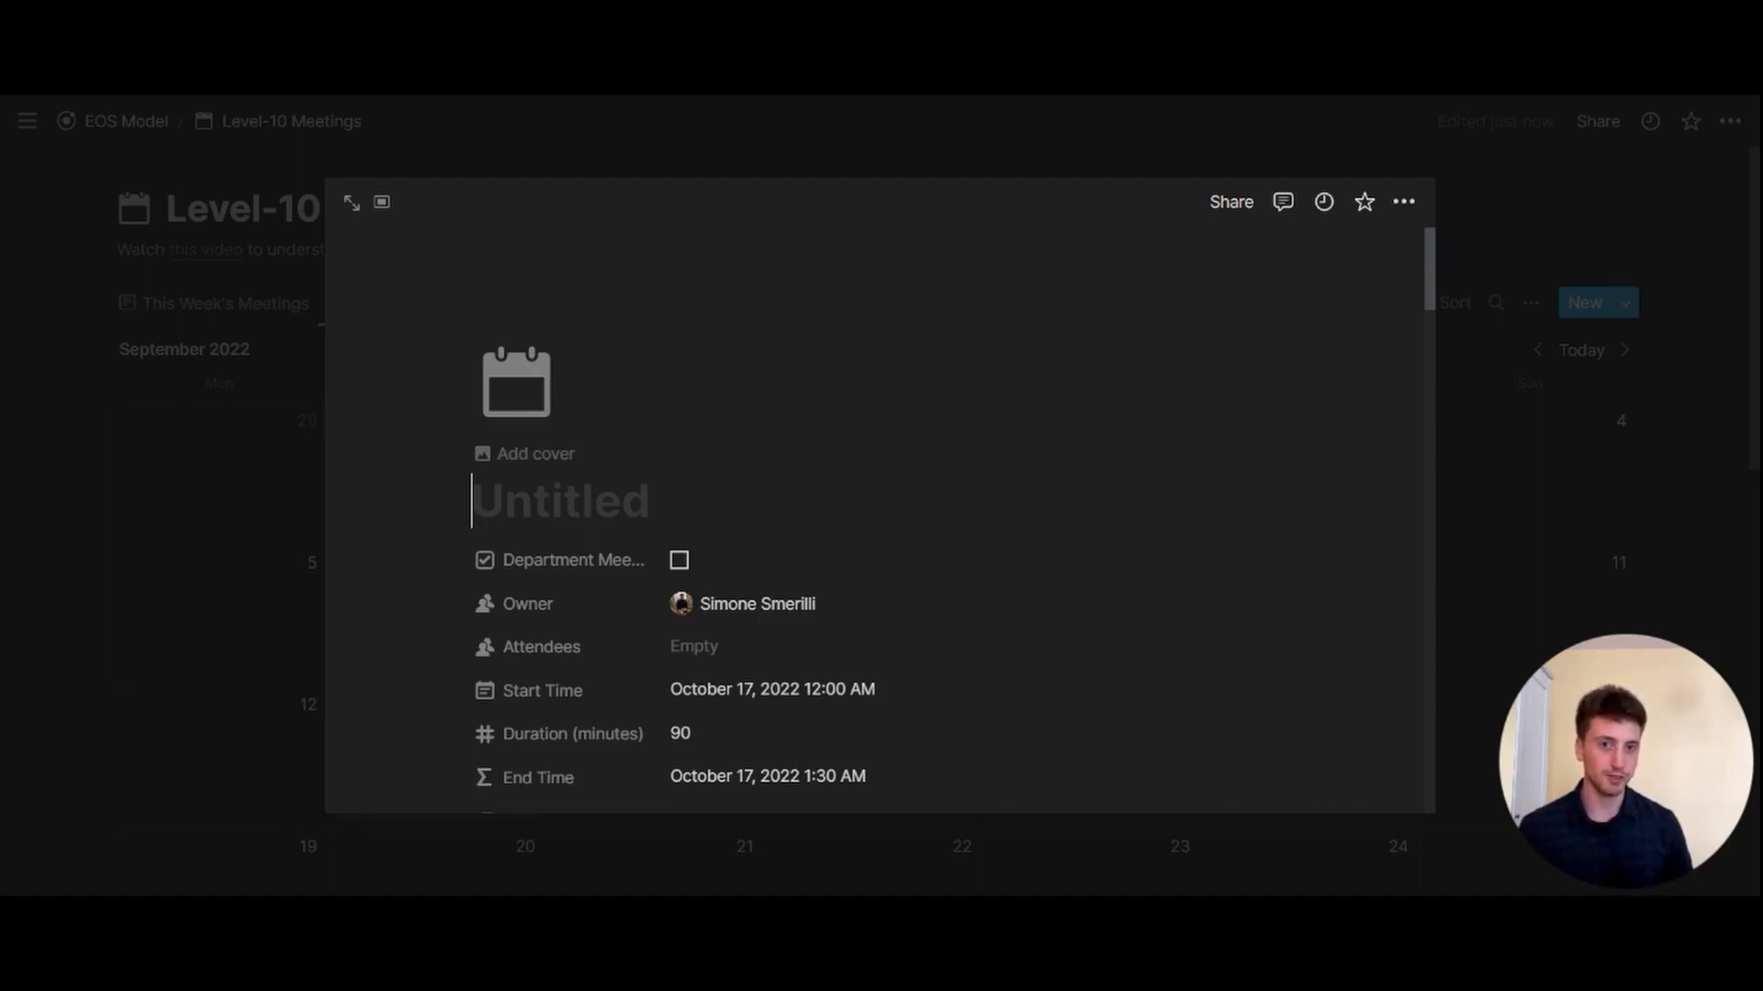
{"action": "left_click", "coordinate": [350, 201]}
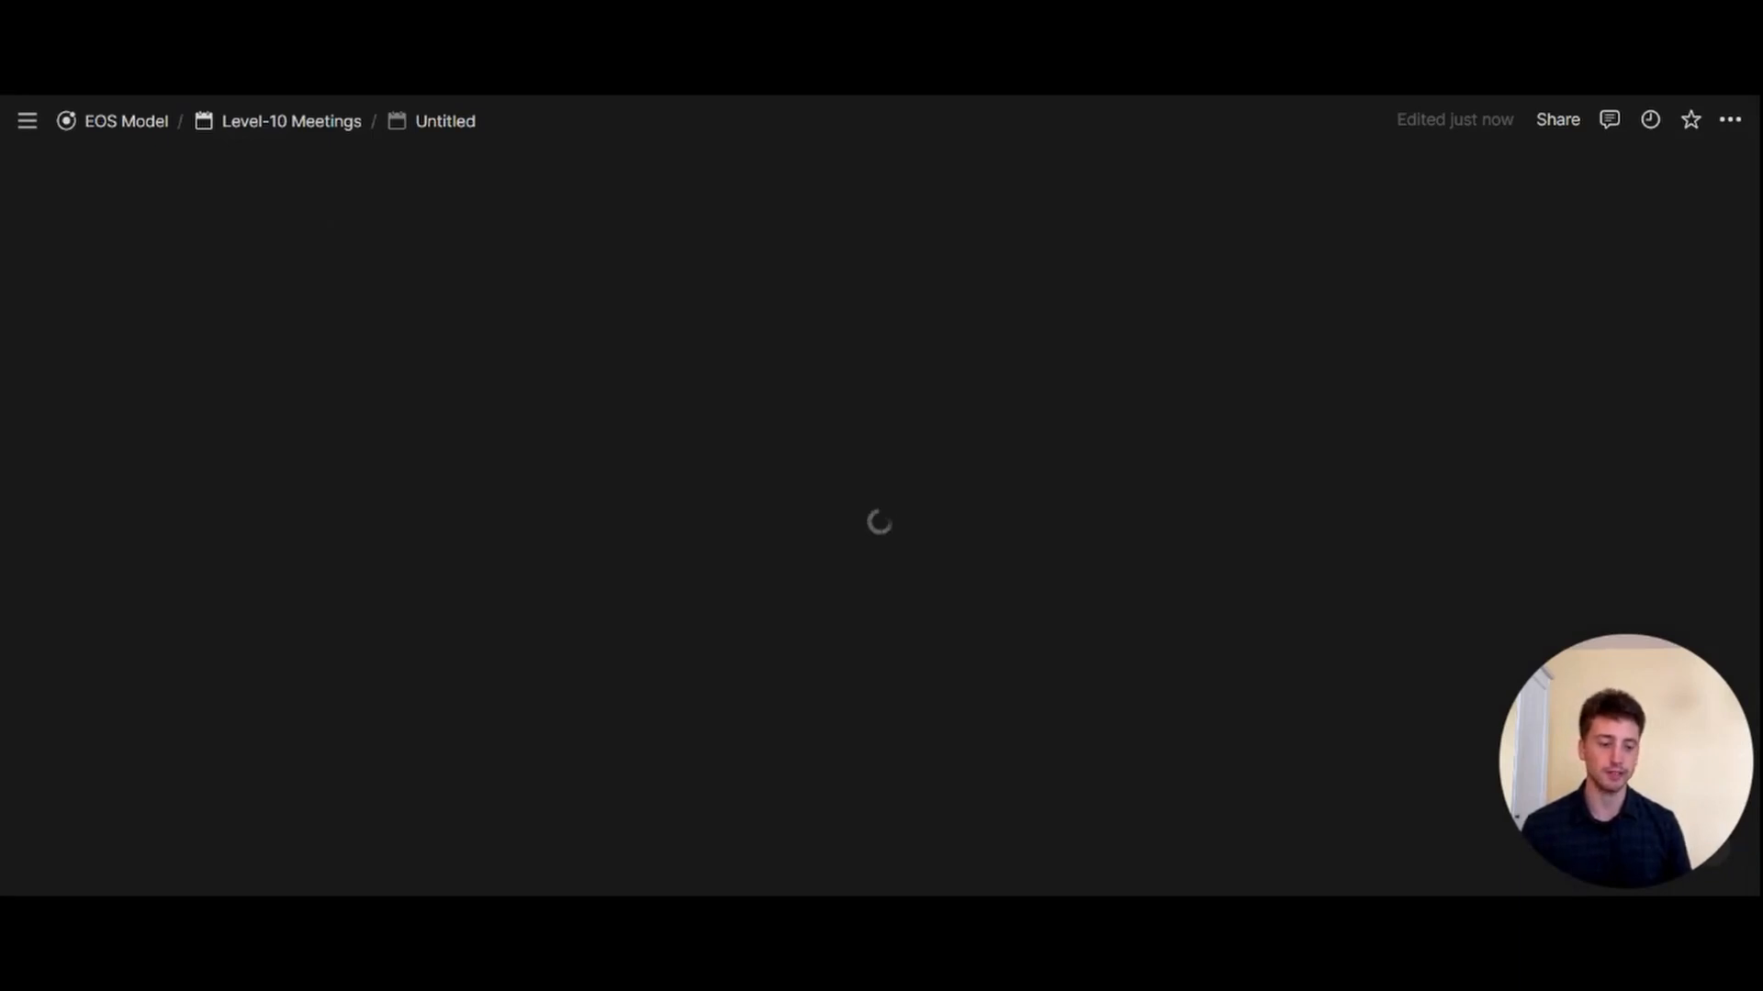
{"action": "type", "text": "meeting 3 [[tf"}
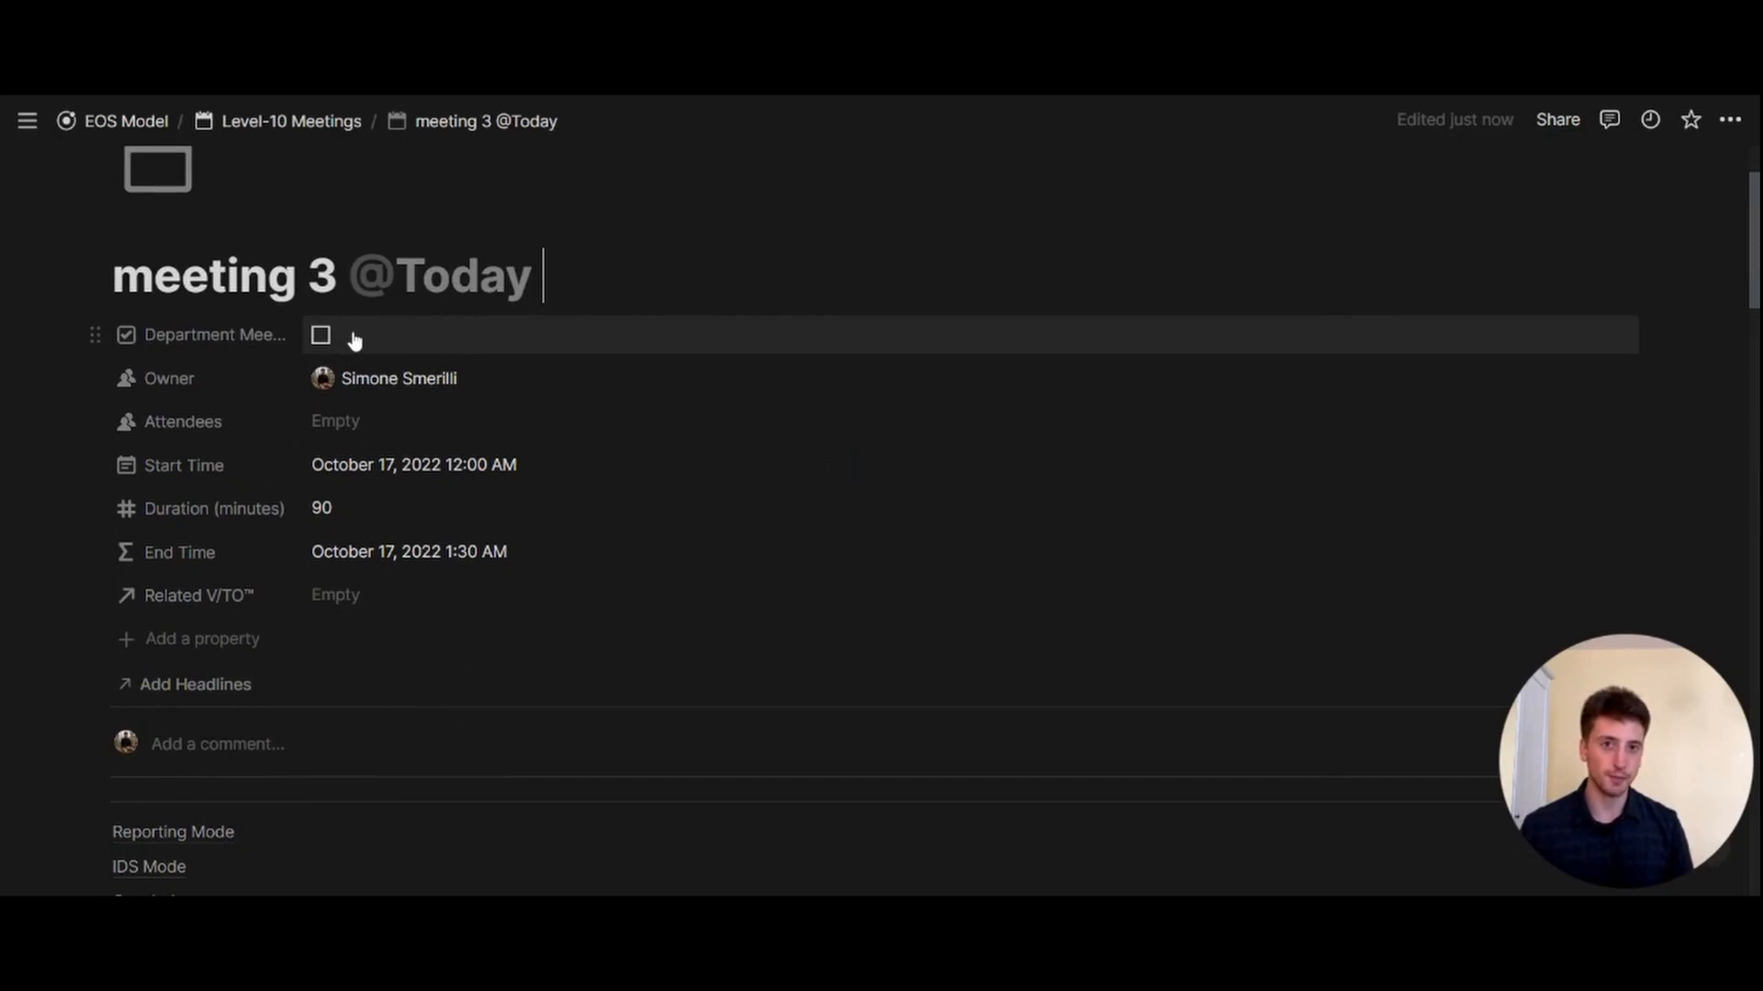
{"action": "left_click", "coordinate": [322, 336]}
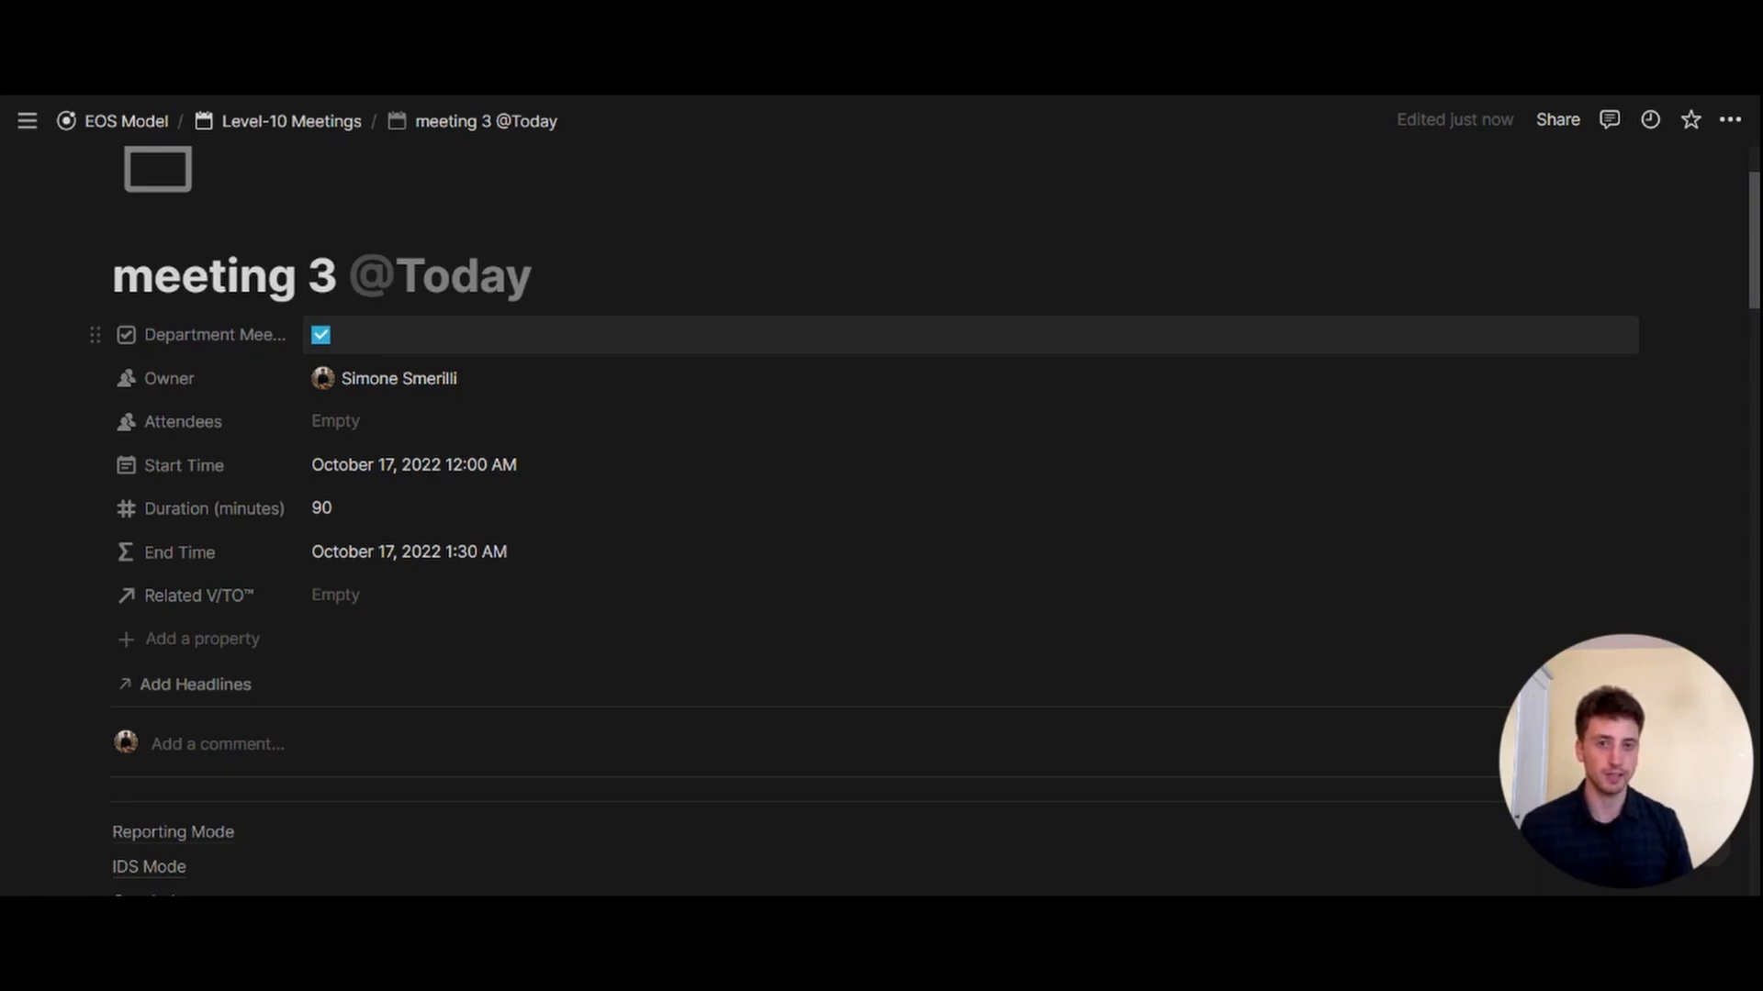
{"action": "left_click", "coordinate": [322, 336]}
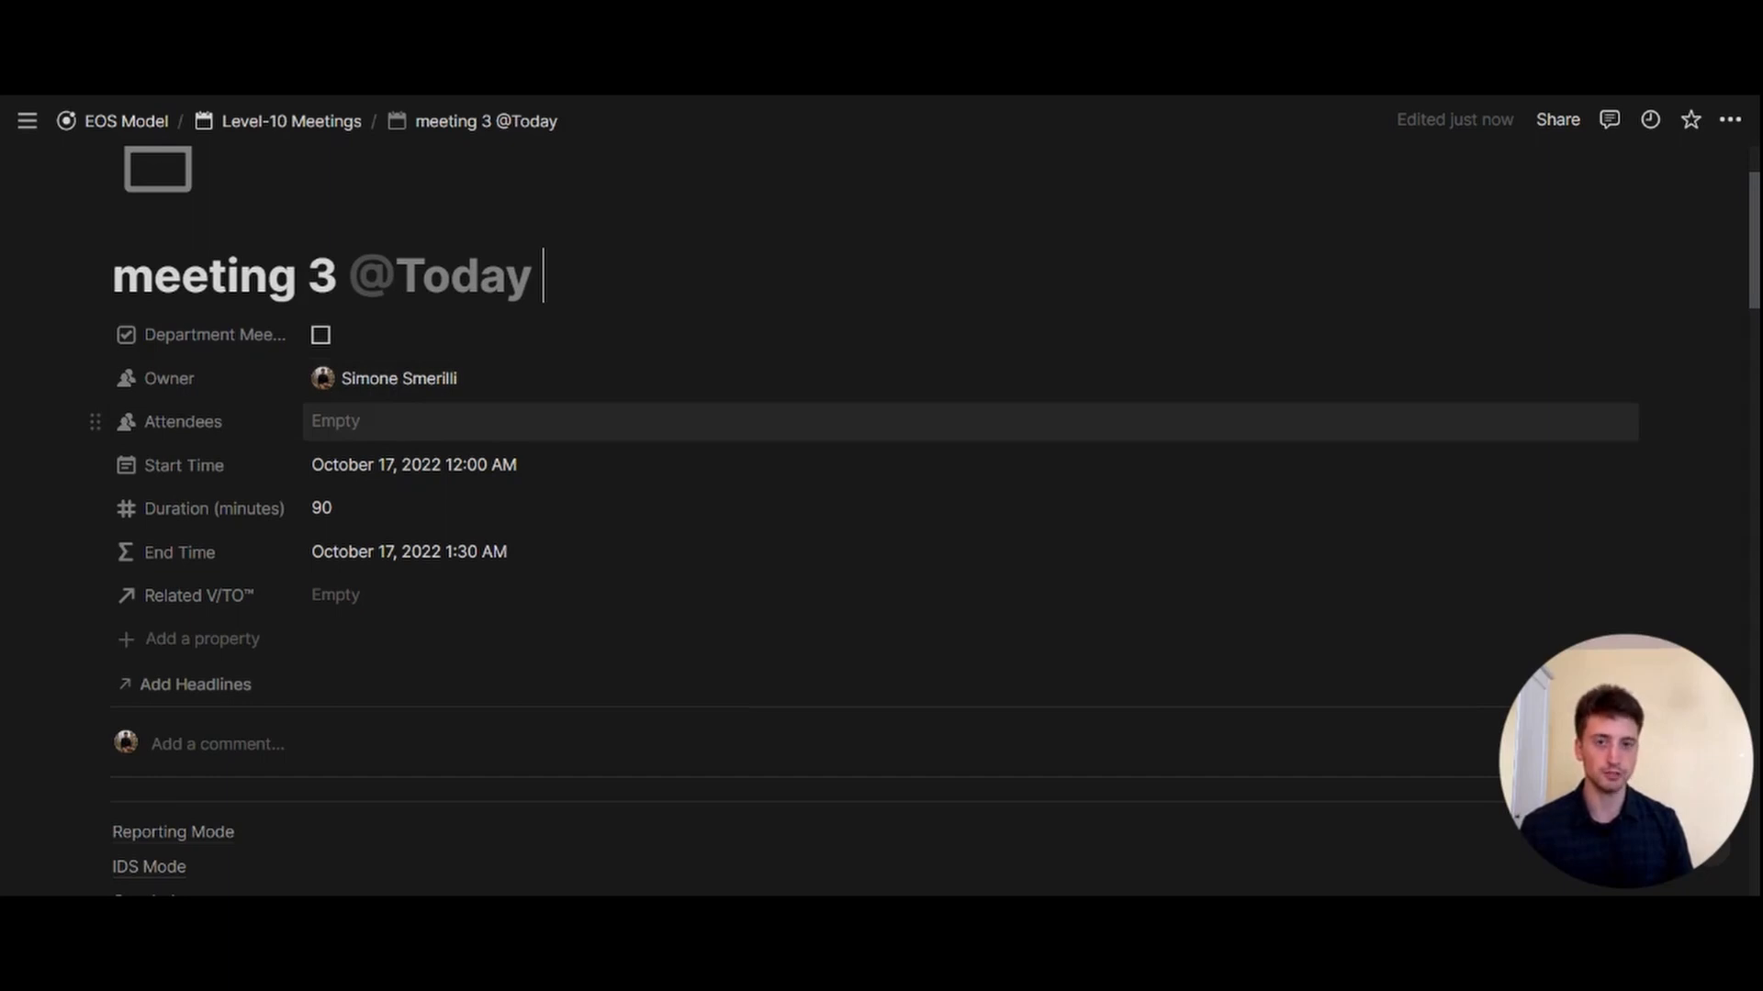
- Set the meeting's start time to September 13, 2022 at 11:00 AM
{"action": "scroll", "coordinate": [437, 413], "scroll_direction": "down", "scroll_amount": 1}
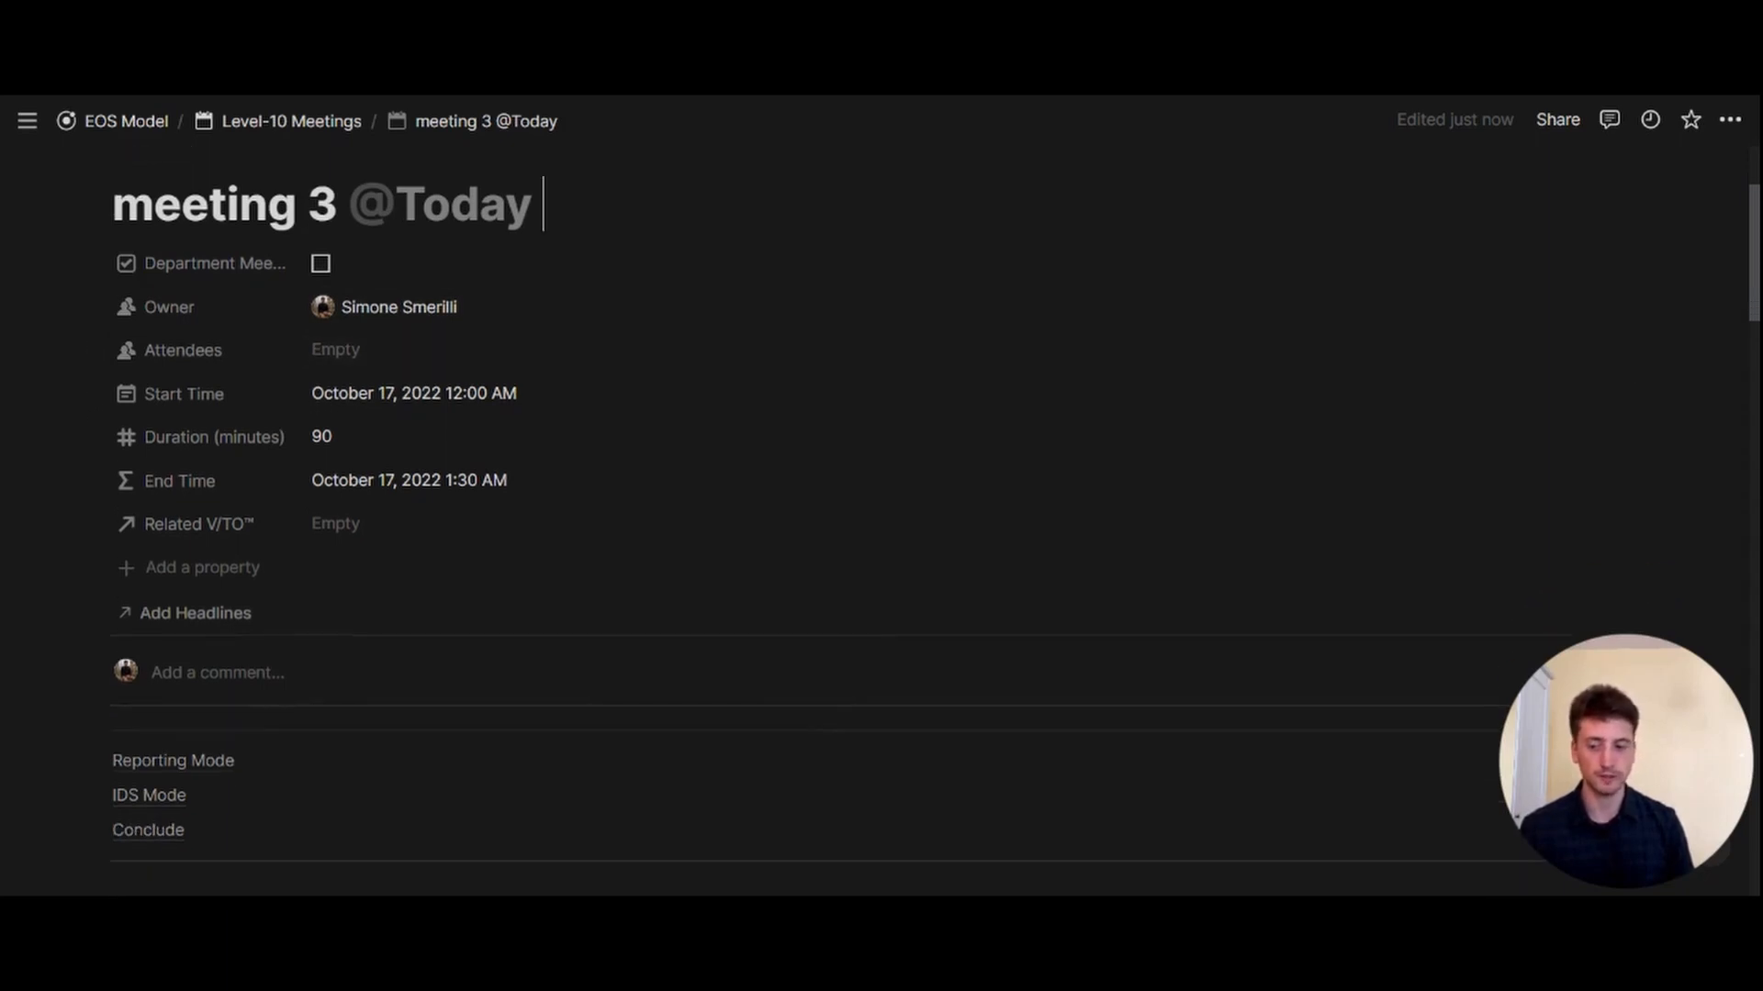
{"action": "left_click", "coordinate": [492, 405]}
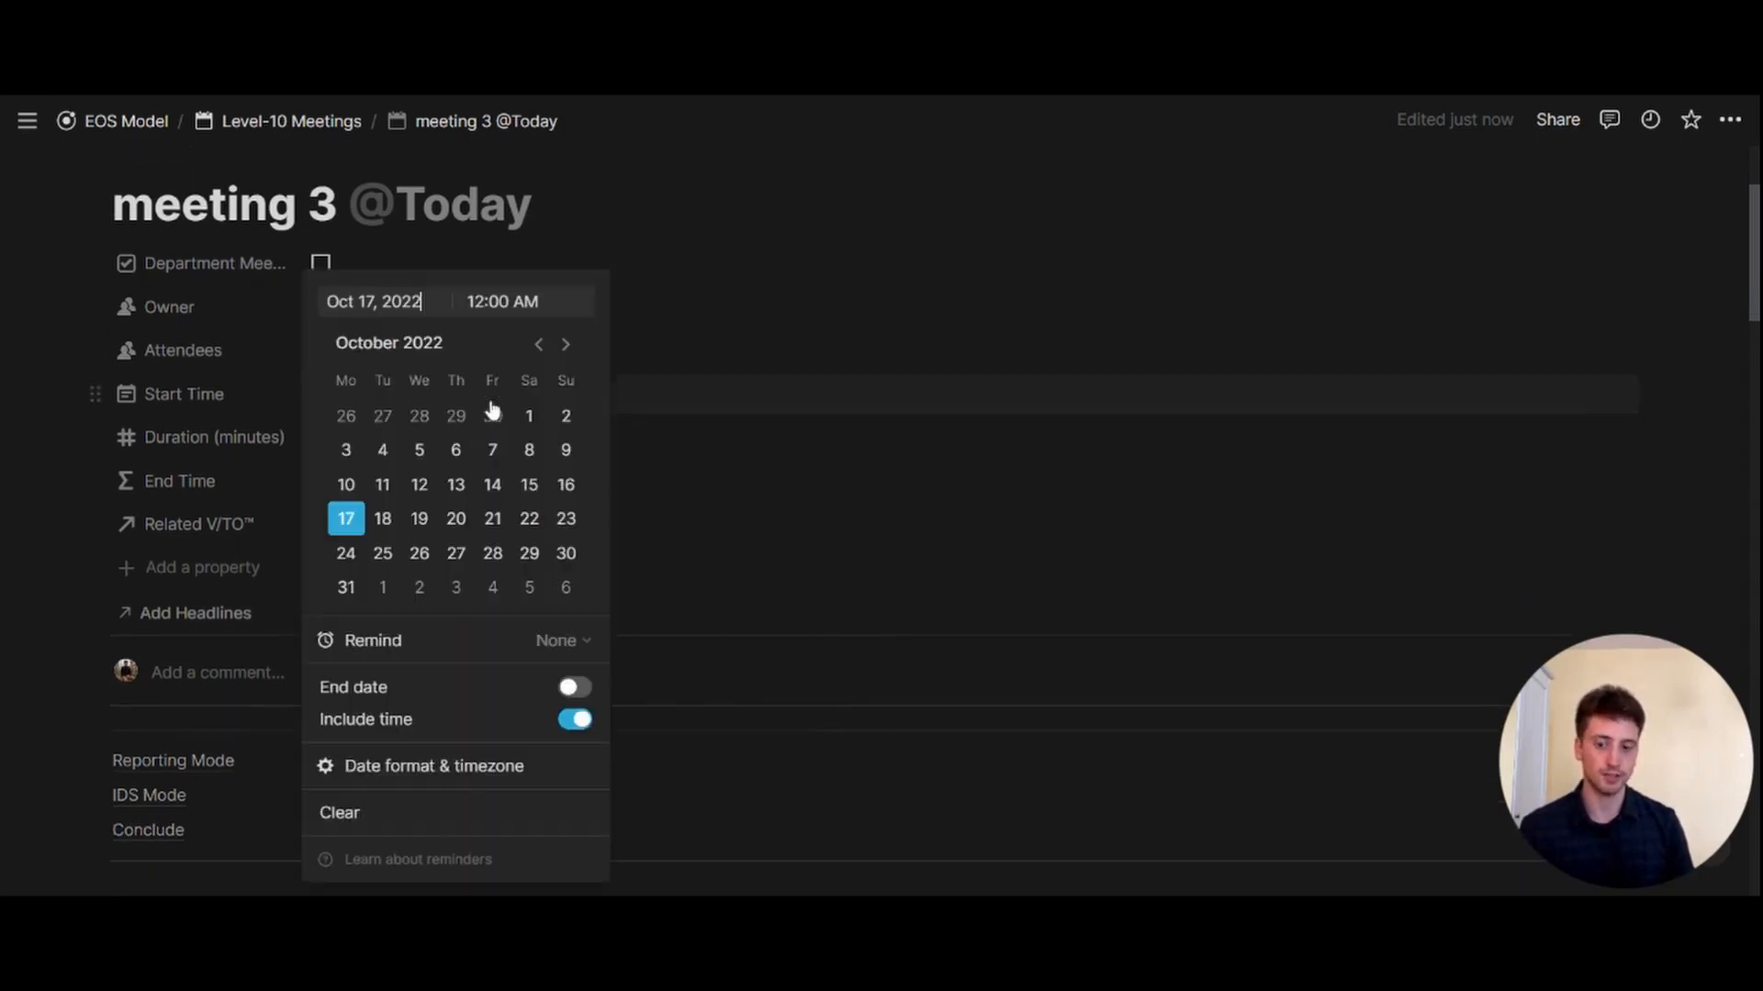
{"action": "left_click", "coordinate": [539, 345]}
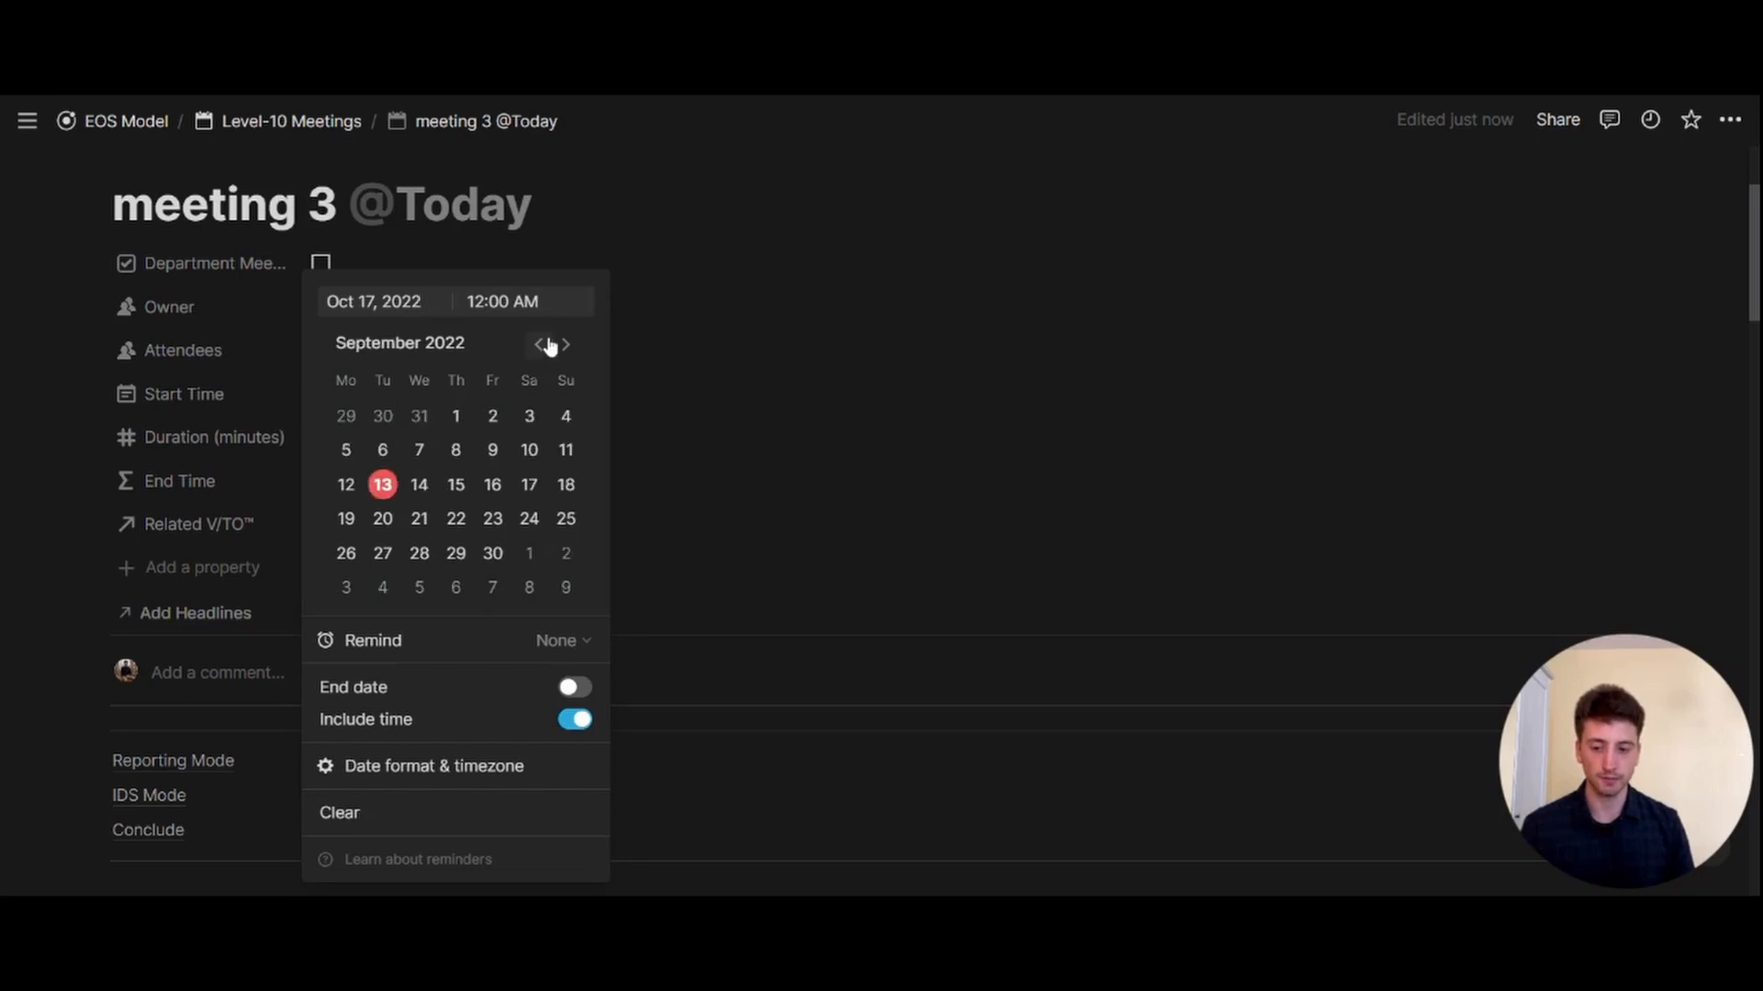
{"action": "left_click", "coordinate": [382, 485]}
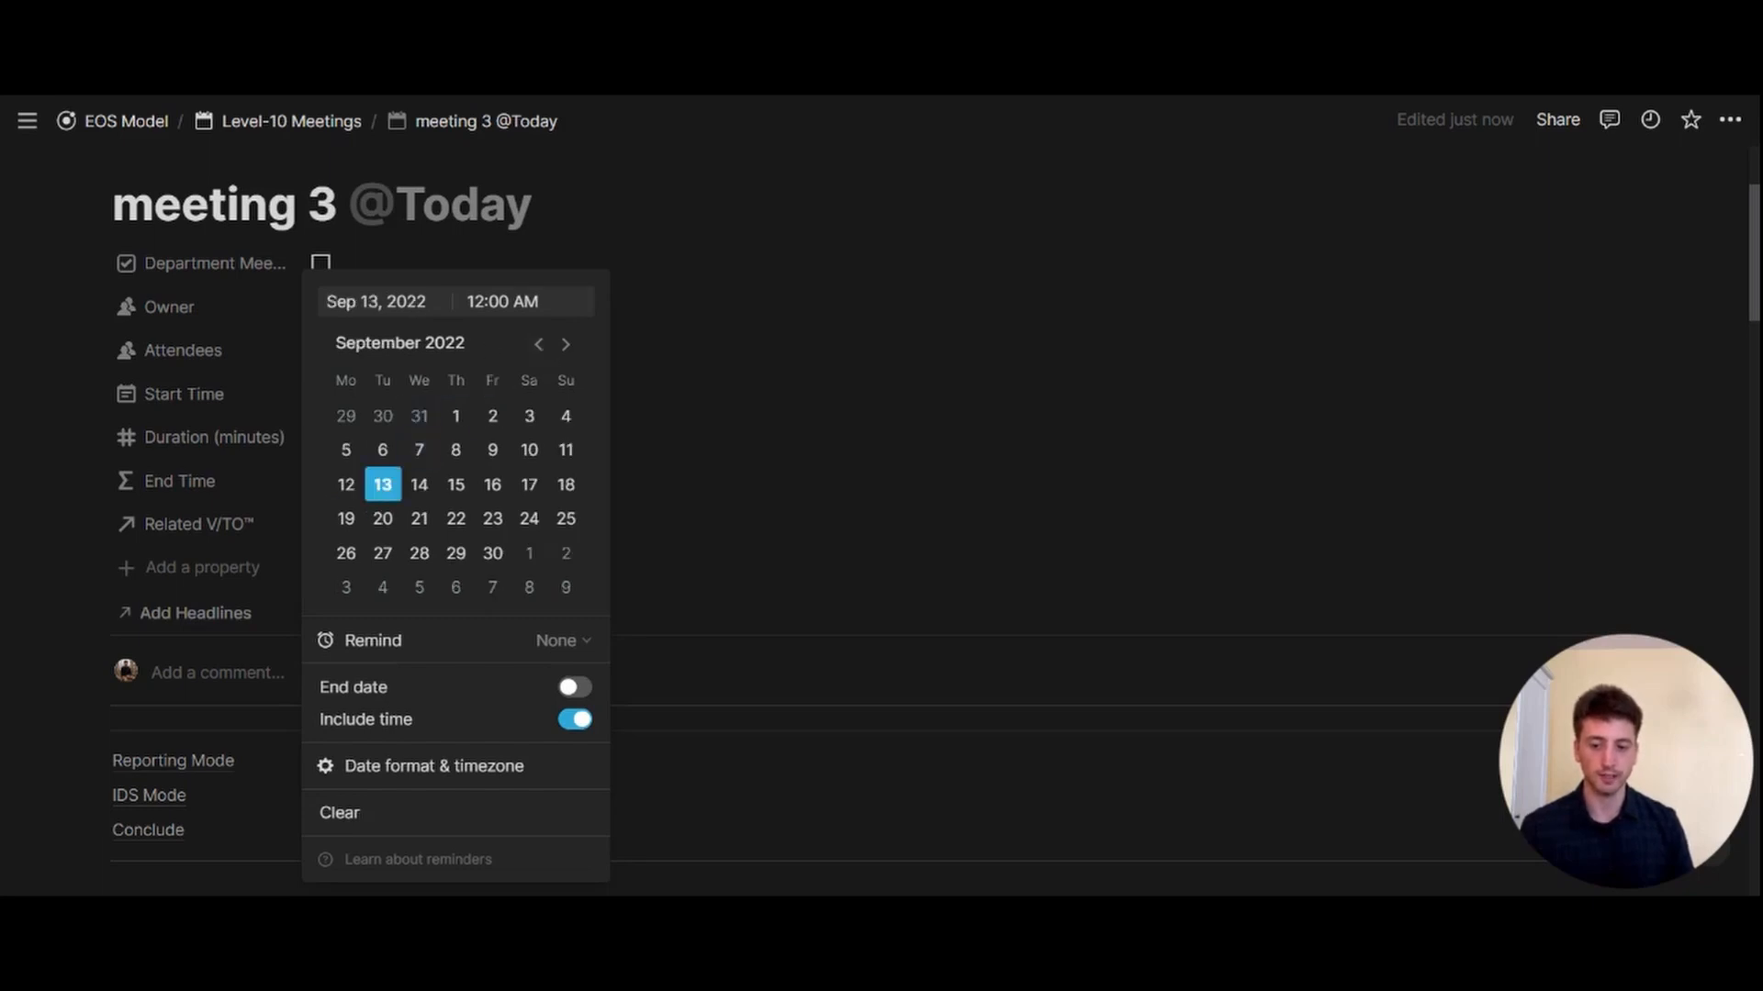
{"action": "triple_click", "coordinate": [502, 302]}
{"action": "type", "text": "11am"}
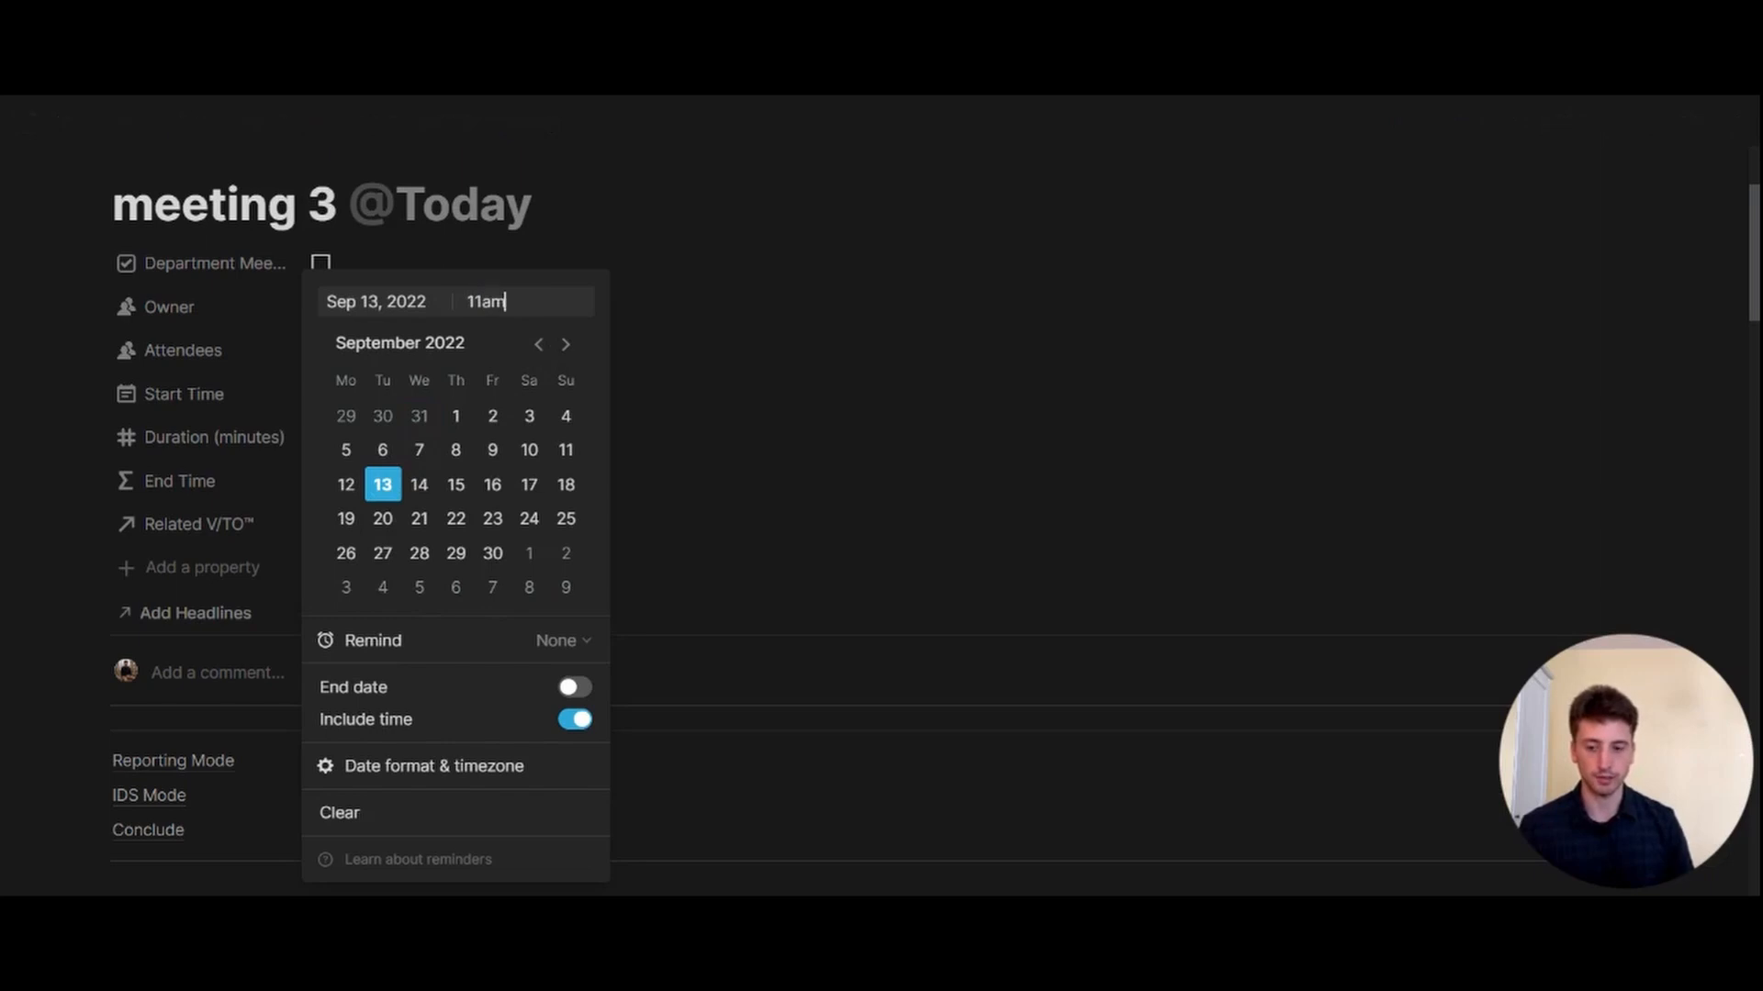
{"action": "key", "text": "Return"}
{"action": "left_click", "coordinate": [755, 384]}
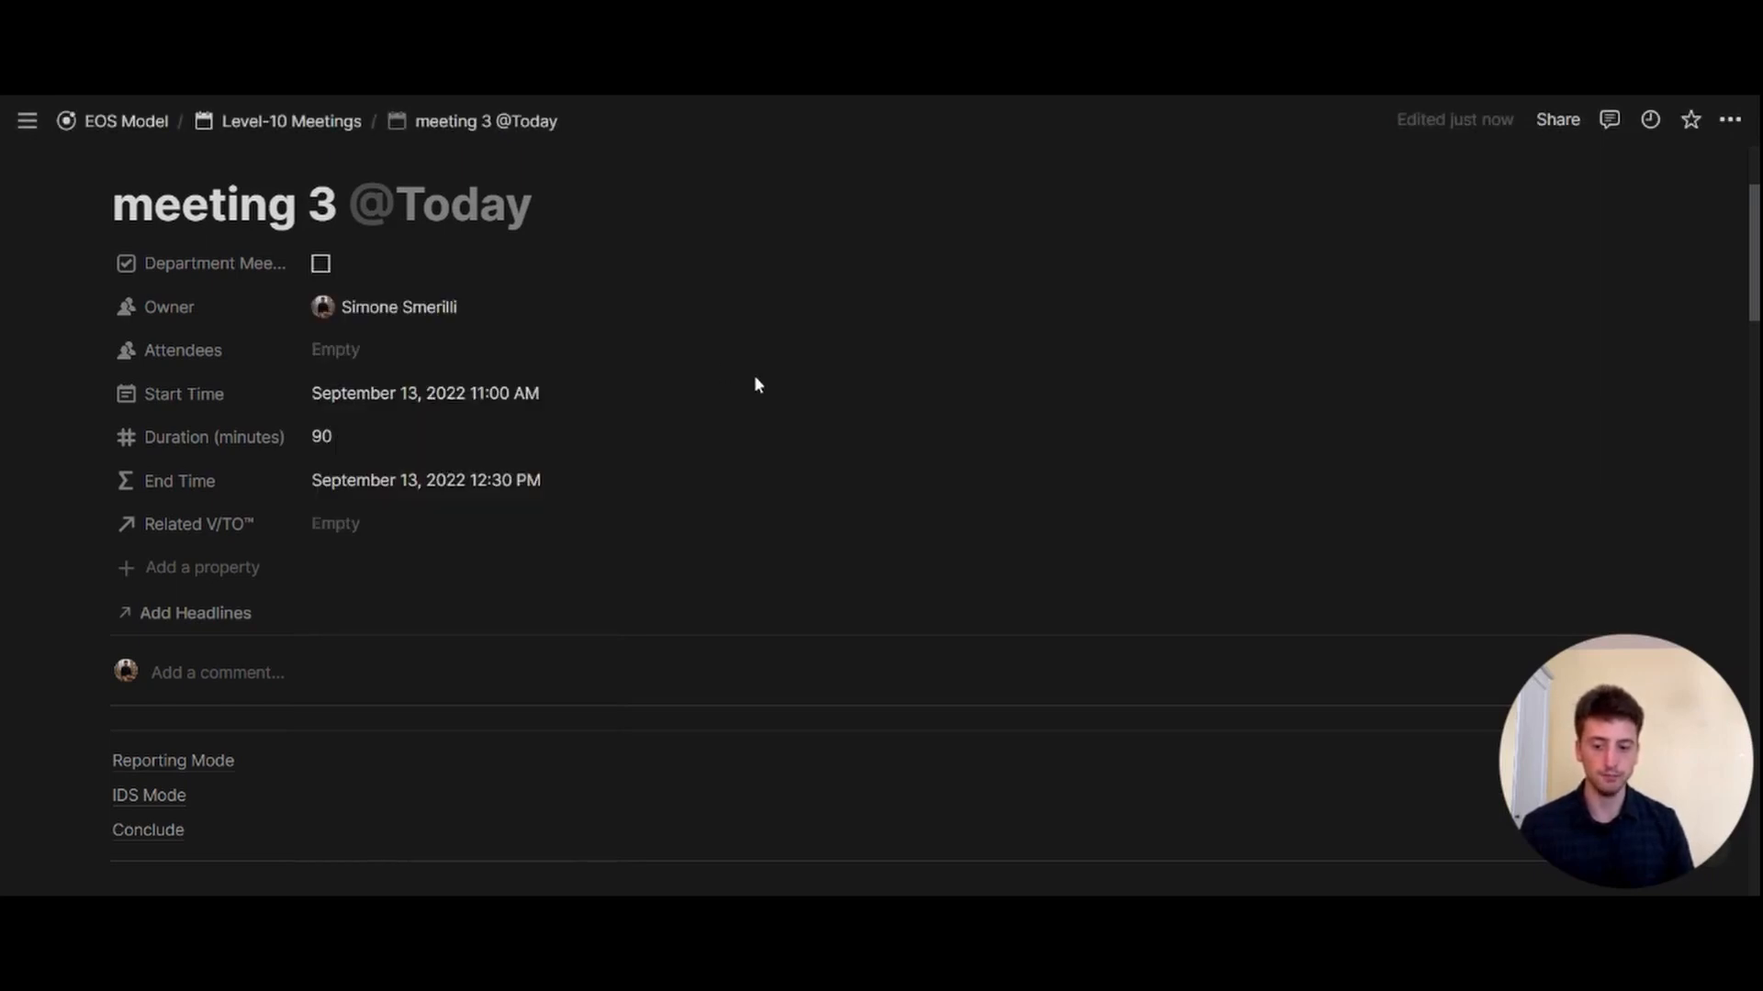
- Link the meeting's Related V/TO property to the September 2022 Version page
{"action": "scroll", "coordinate": [754, 384], "scroll_direction": "down", "scroll_amount": 1}
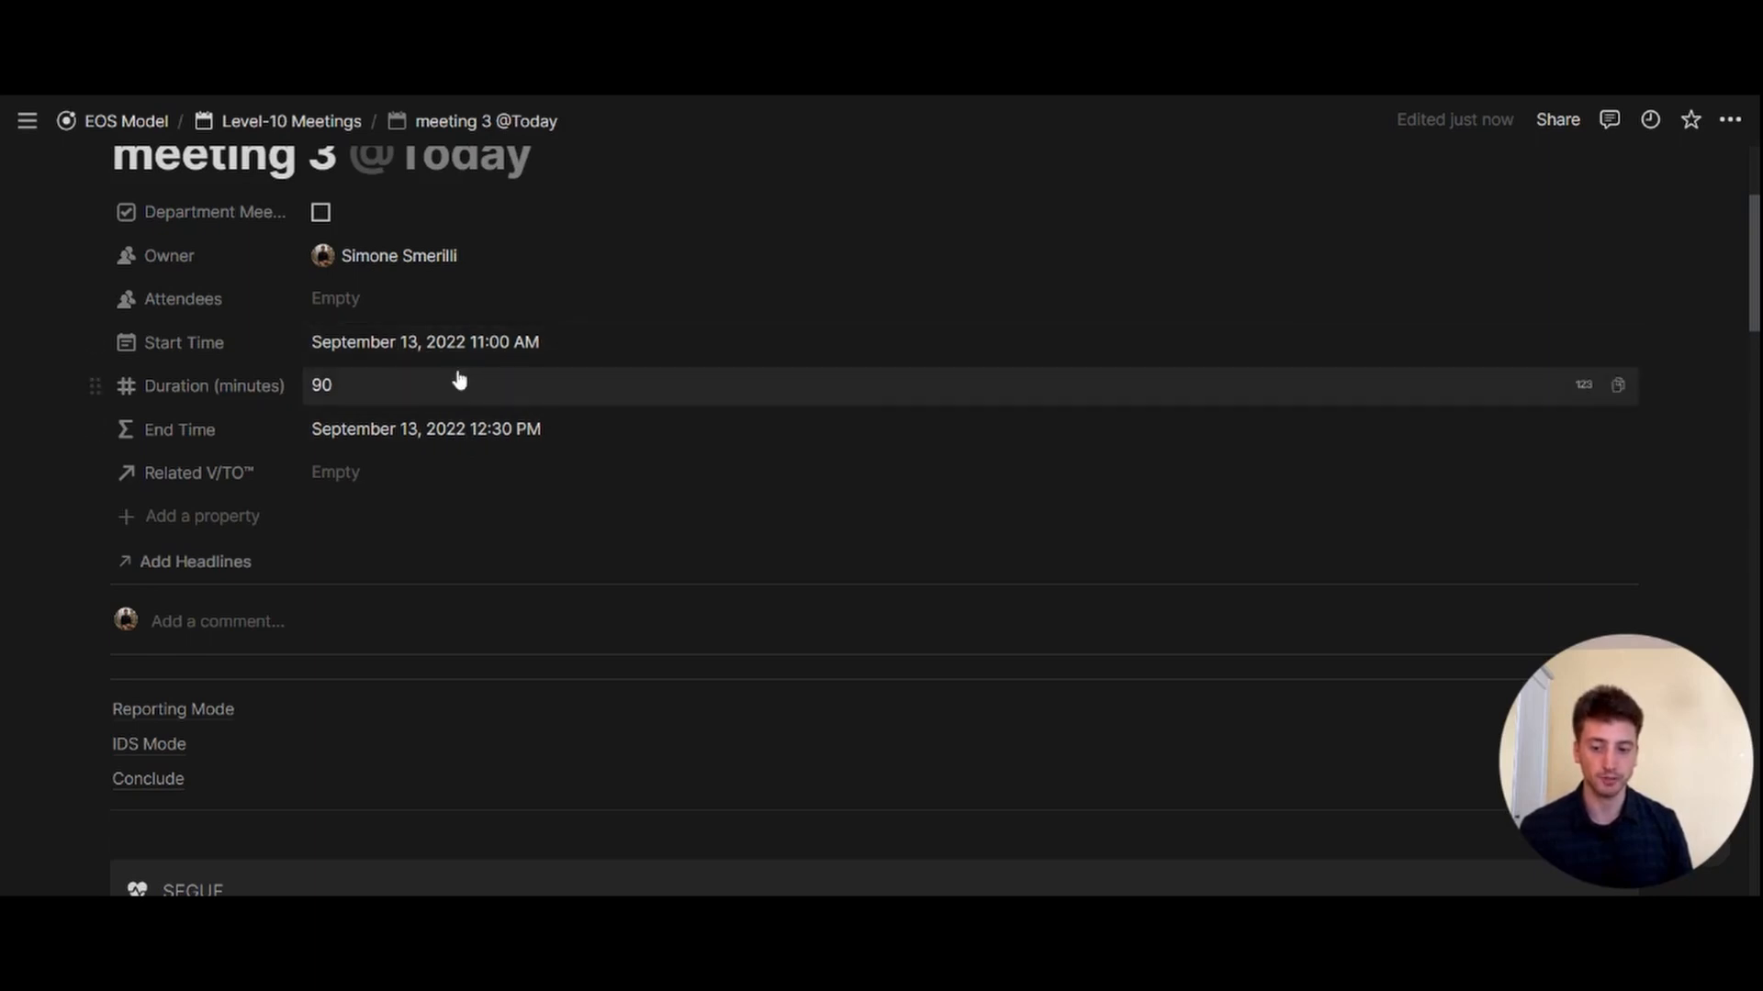
{"action": "scroll", "coordinate": [459, 380], "scroll_direction": "down", "scroll_amount": 1}
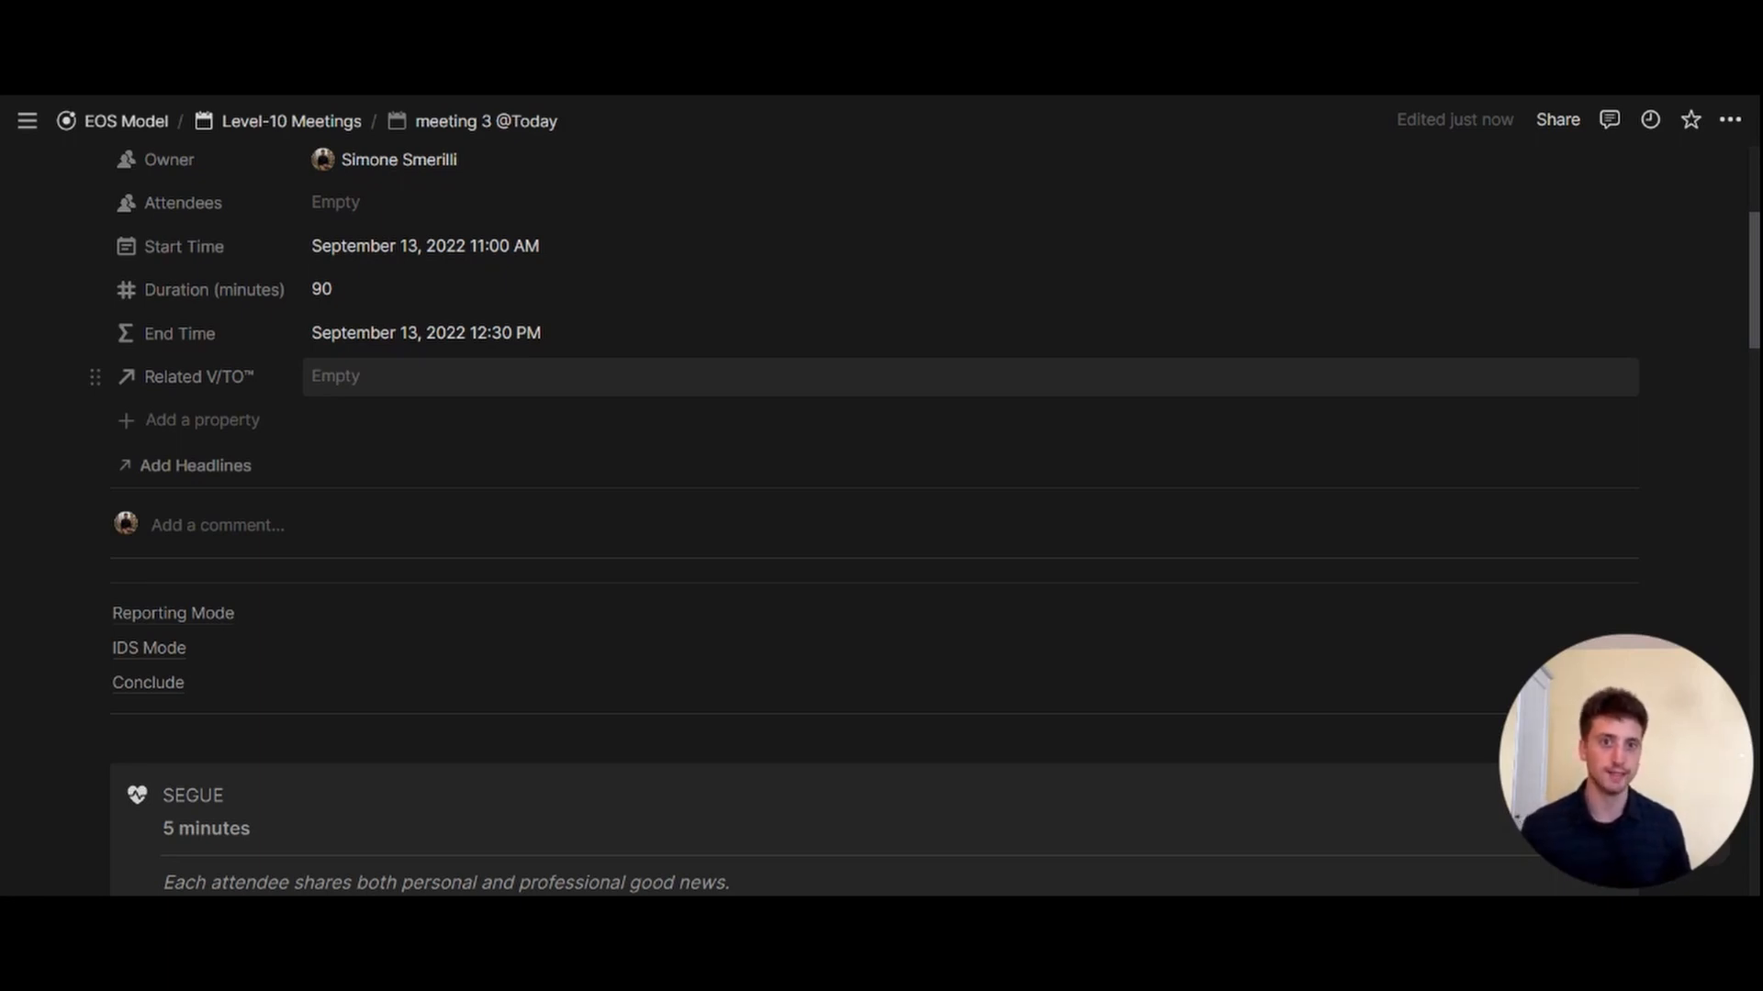
{"action": "left_click", "coordinate": [446, 389]}
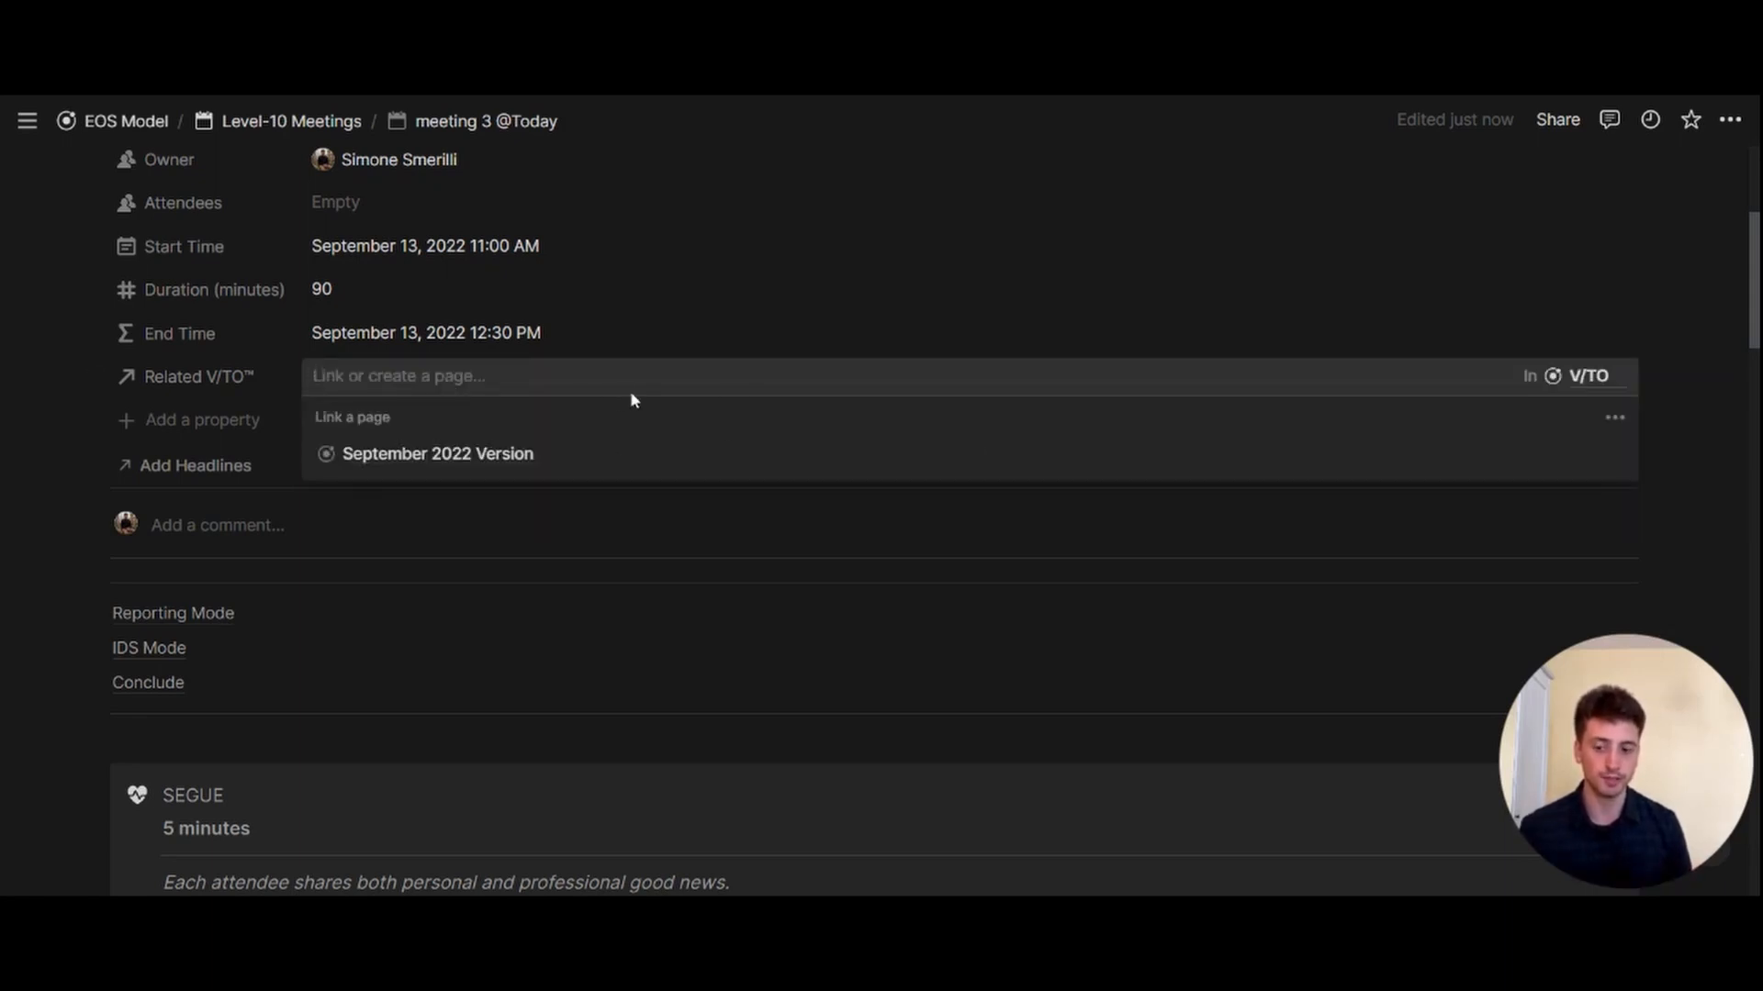
{"action": "left_click", "coordinate": [468, 452]}
{"action": "left_click", "coordinate": [832, 214]}
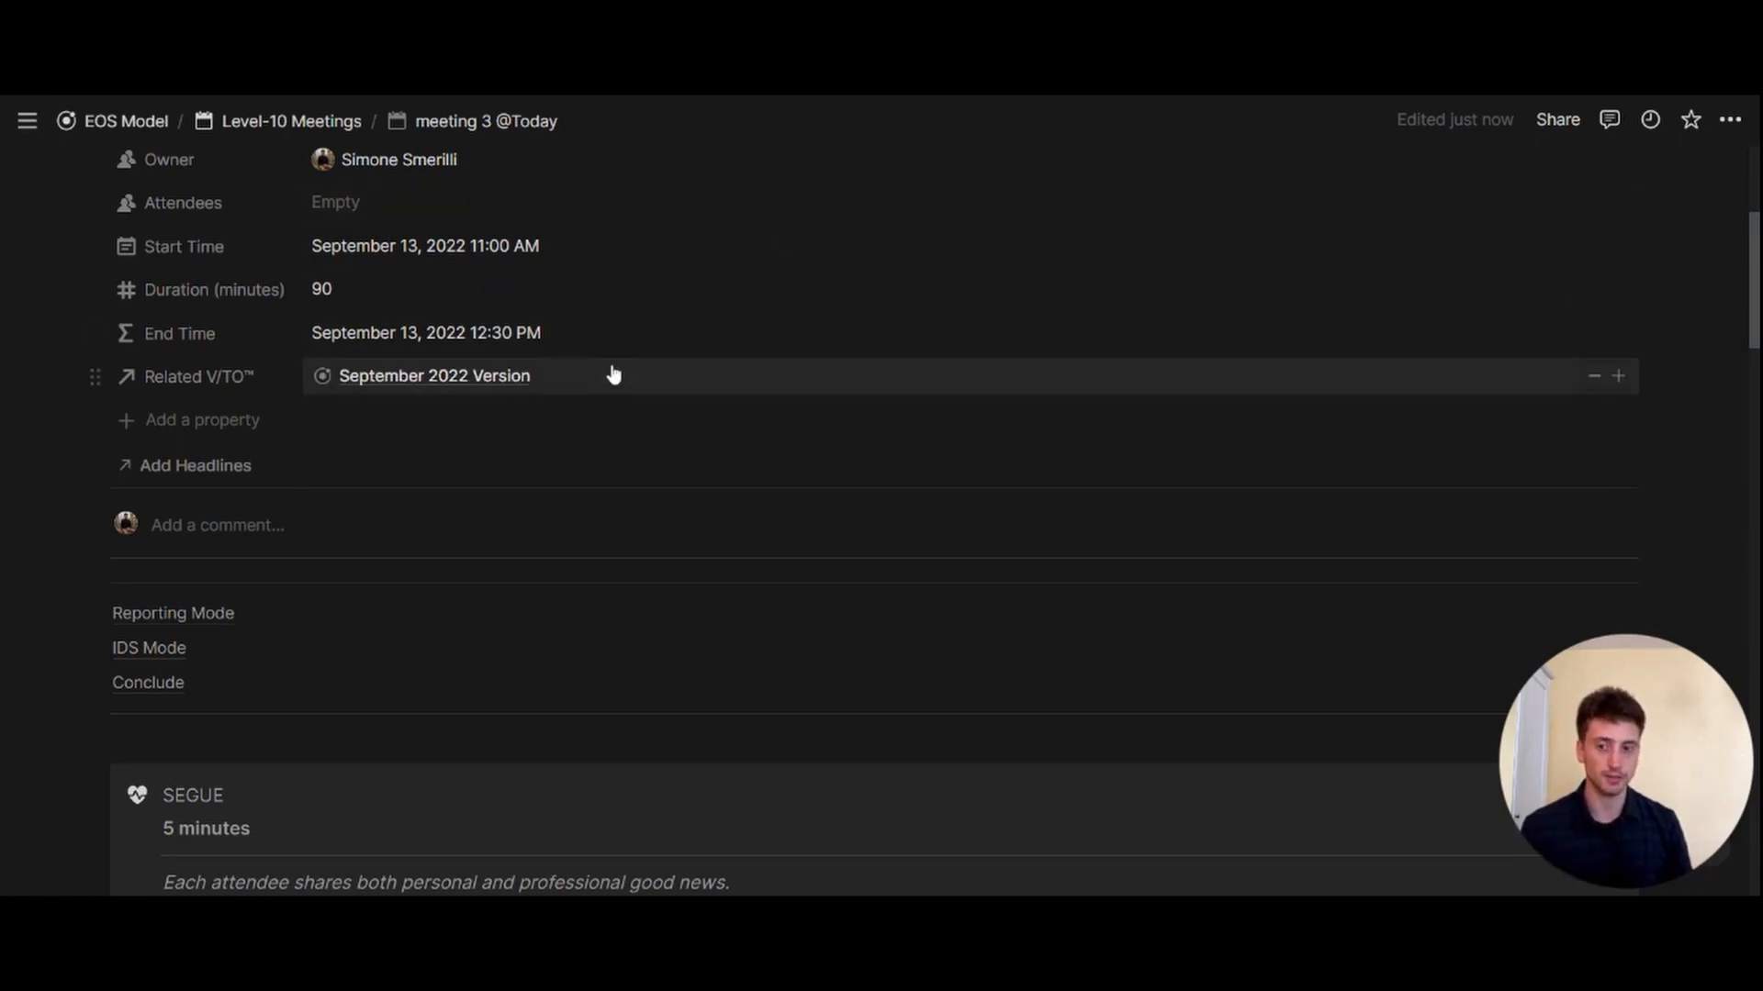
- Look through the meeting's Segue and Review Scorecard sections and inspect the weekly tracker of the "new leads via facebook ads per week" measurable
{"action": "scroll", "coordinate": [413, 391], "scroll_direction": "down", "scroll_amount": 5}
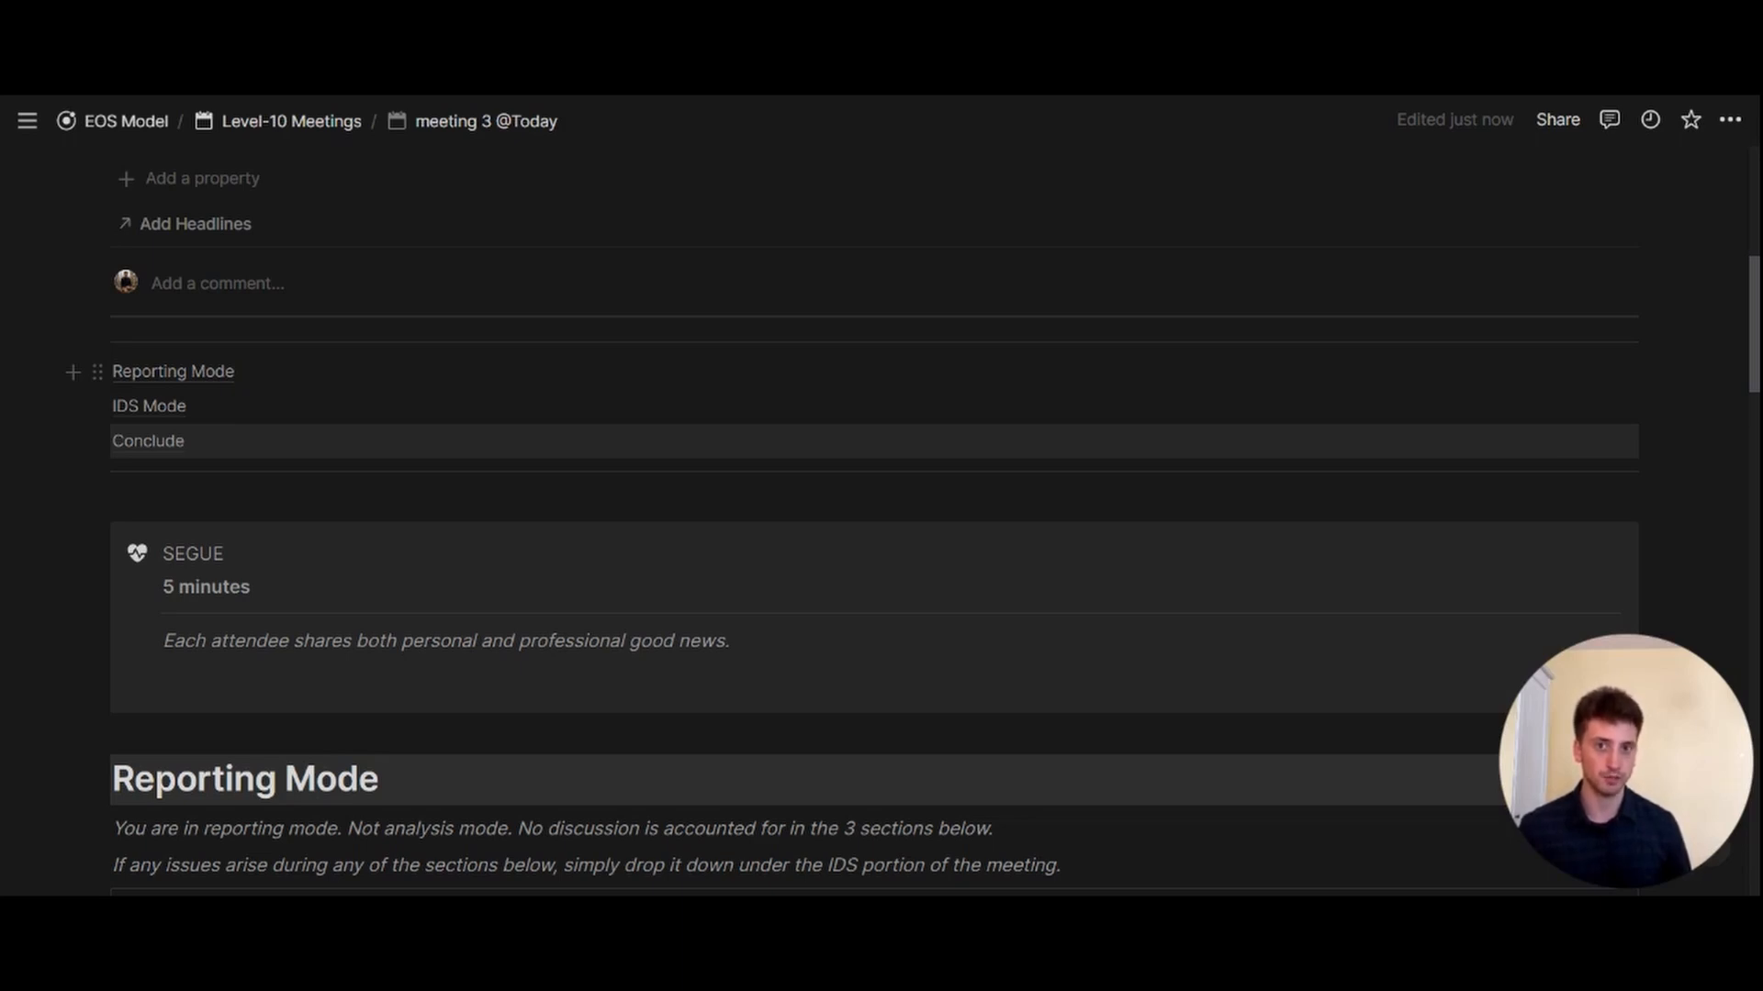
{"action": "scroll", "coordinate": [410, 389], "scroll_direction": "down", "scroll_amount": 2}
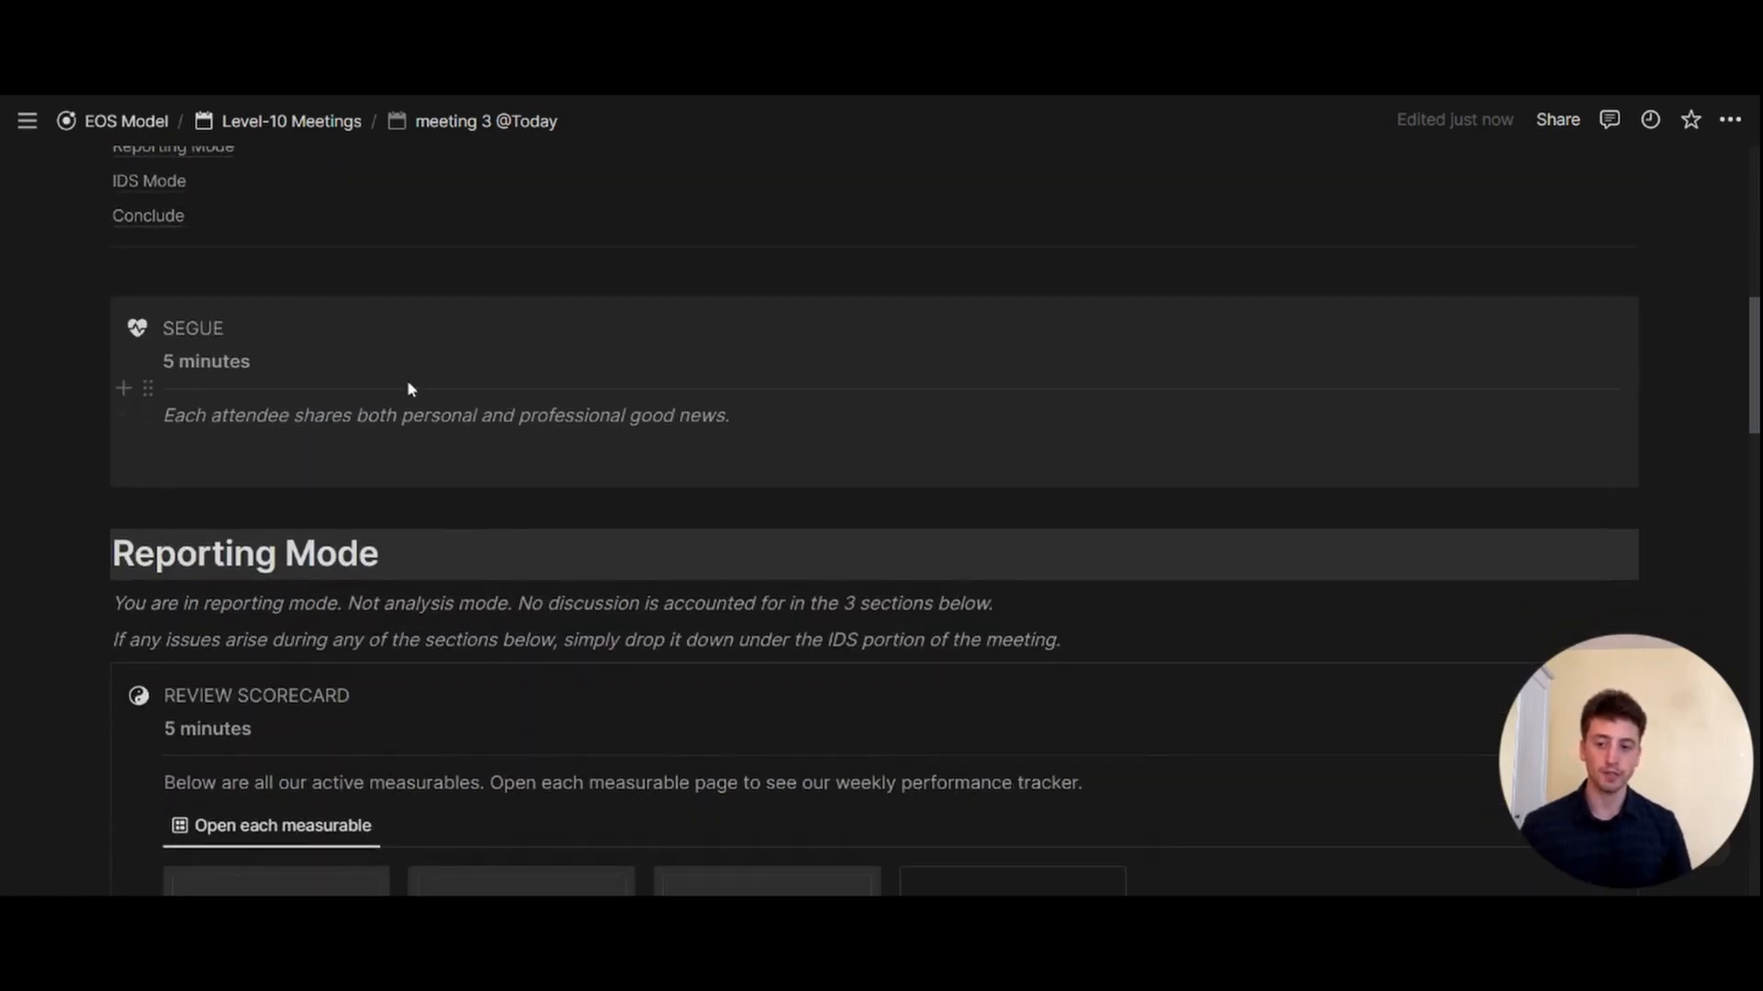
{"action": "scroll", "coordinate": [409, 389], "scroll_direction": "down", "scroll_amount": 1}
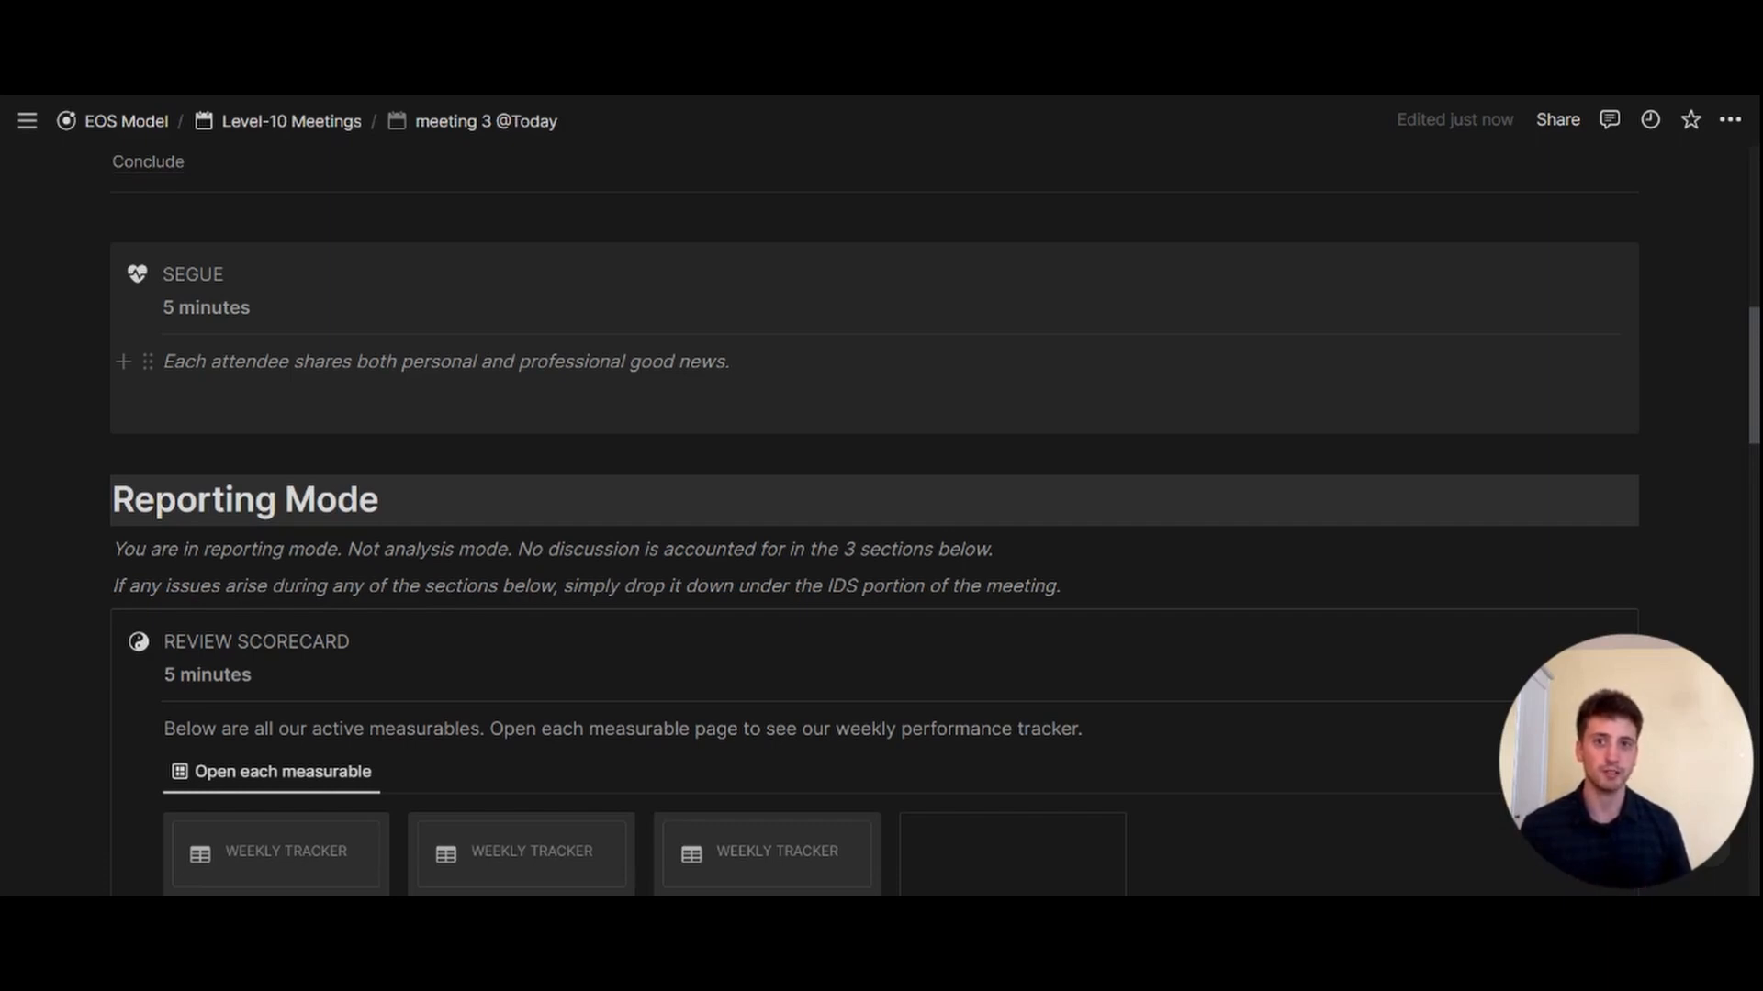
{"action": "scroll", "coordinate": [881, 514], "scroll_direction": "down", "scroll_amount": 3}
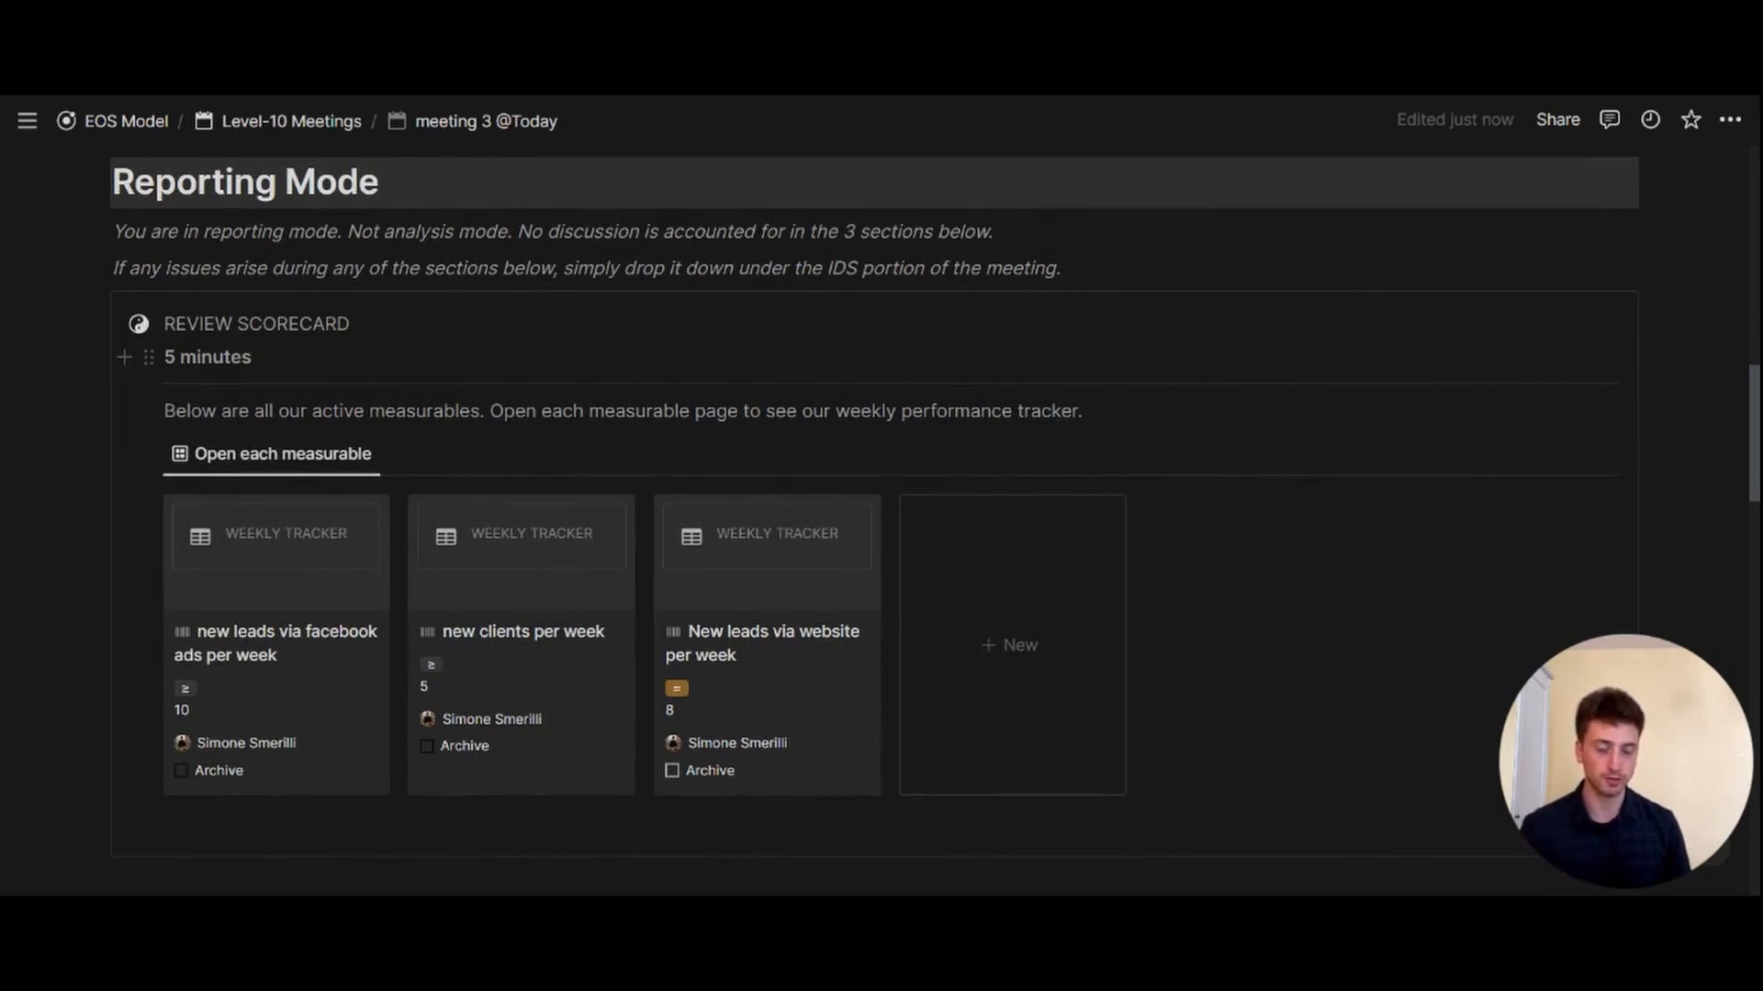
{"action": "scroll", "coordinate": [263, 425], "scroll_direction": "down", "scroll_amount": 2}
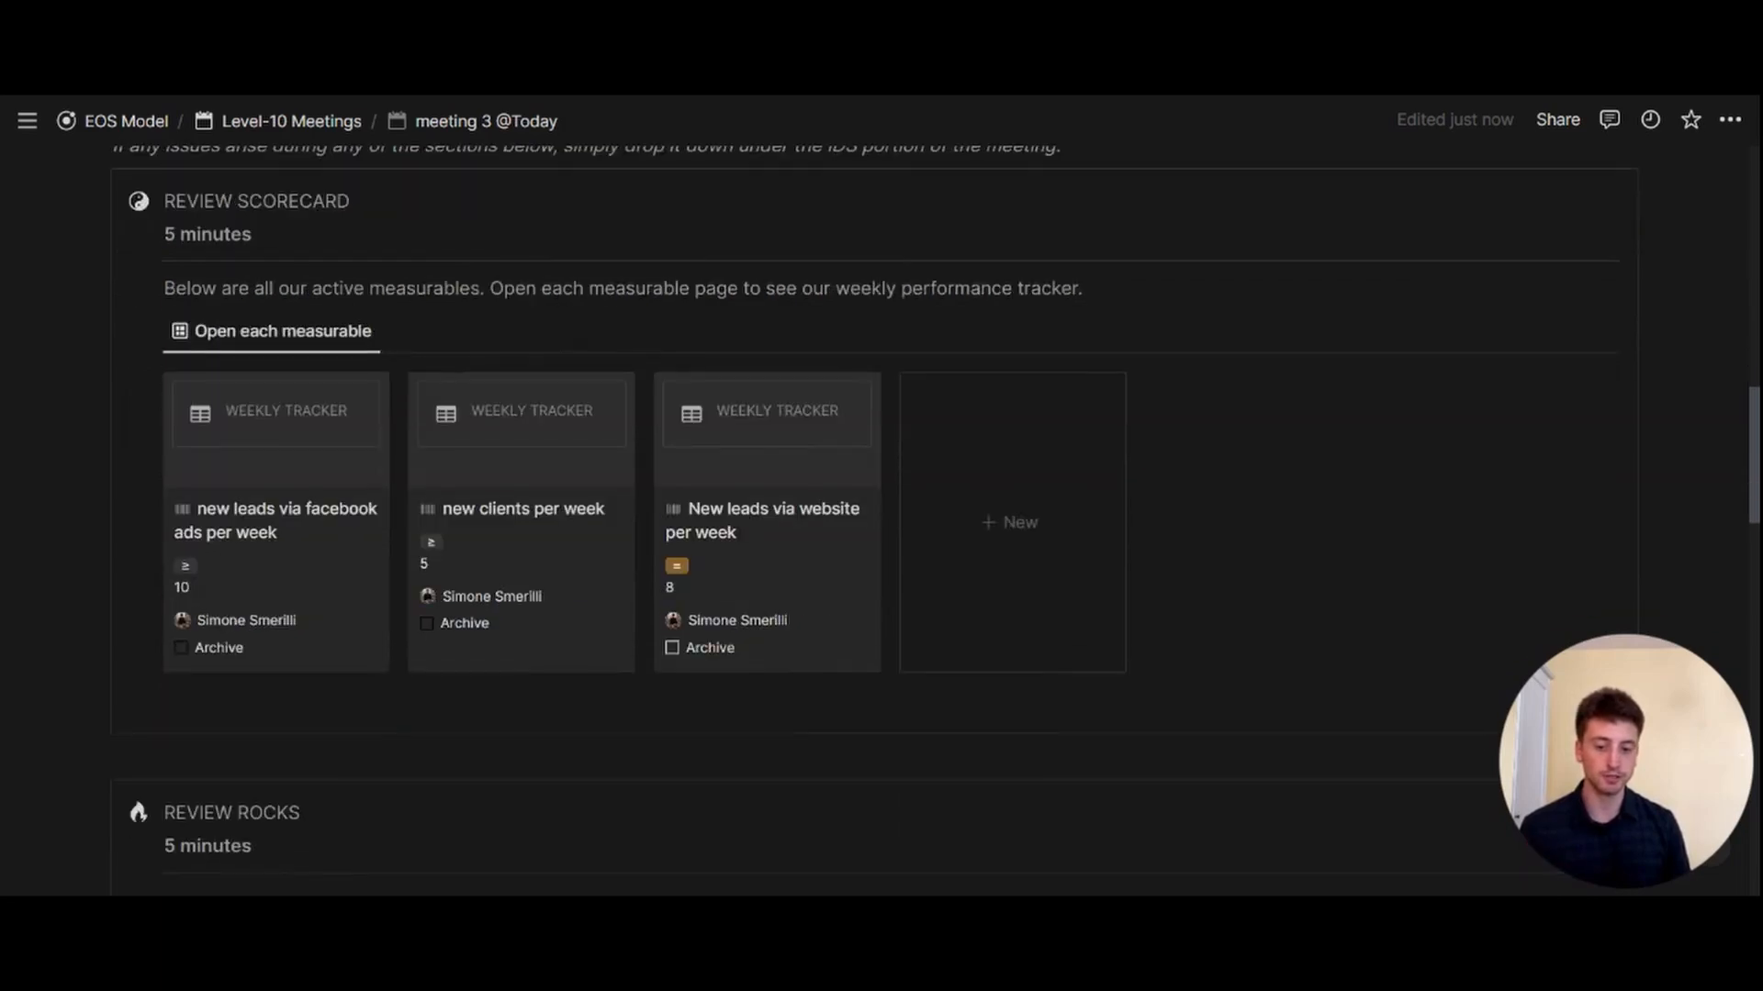
{"action": "left_click", "coordinate": [264, 431]}
{"action": "scroll", "coordinate": [661, 476], "scroll_direction": "down", "scroll_amount": 5}
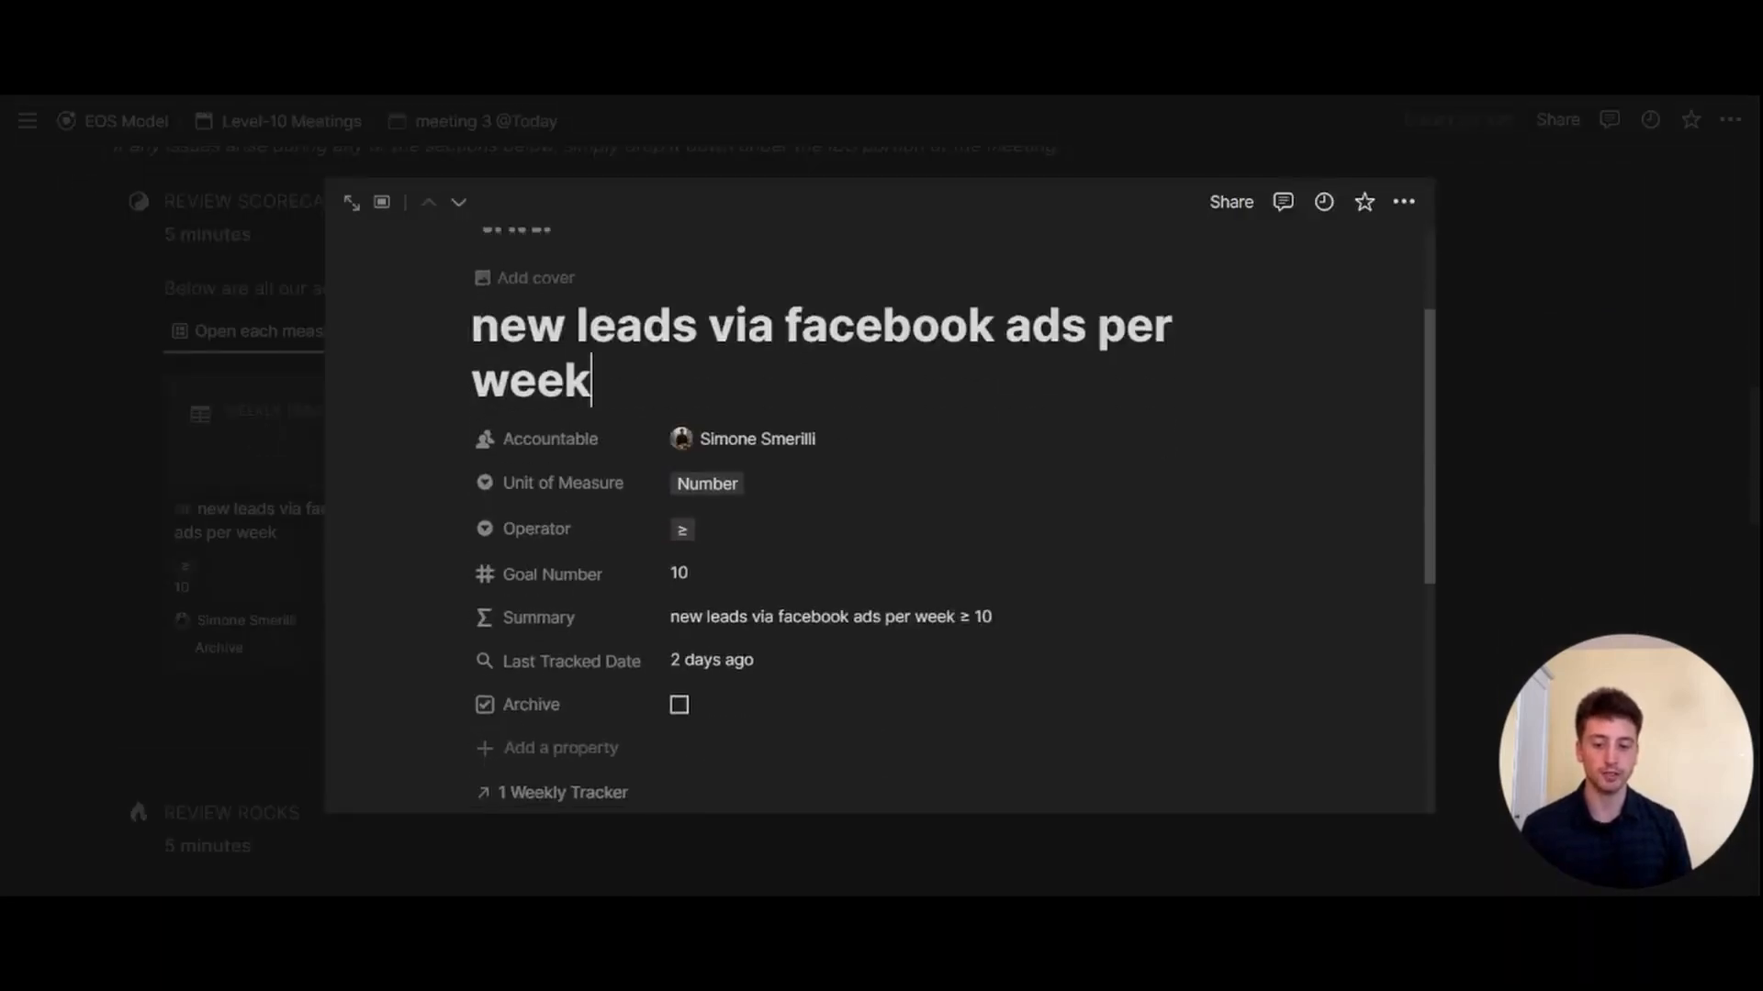
{"action": "scroll", "coordinate": [885, 523], "scroll_direction": "down", "scroll_amount": 3}
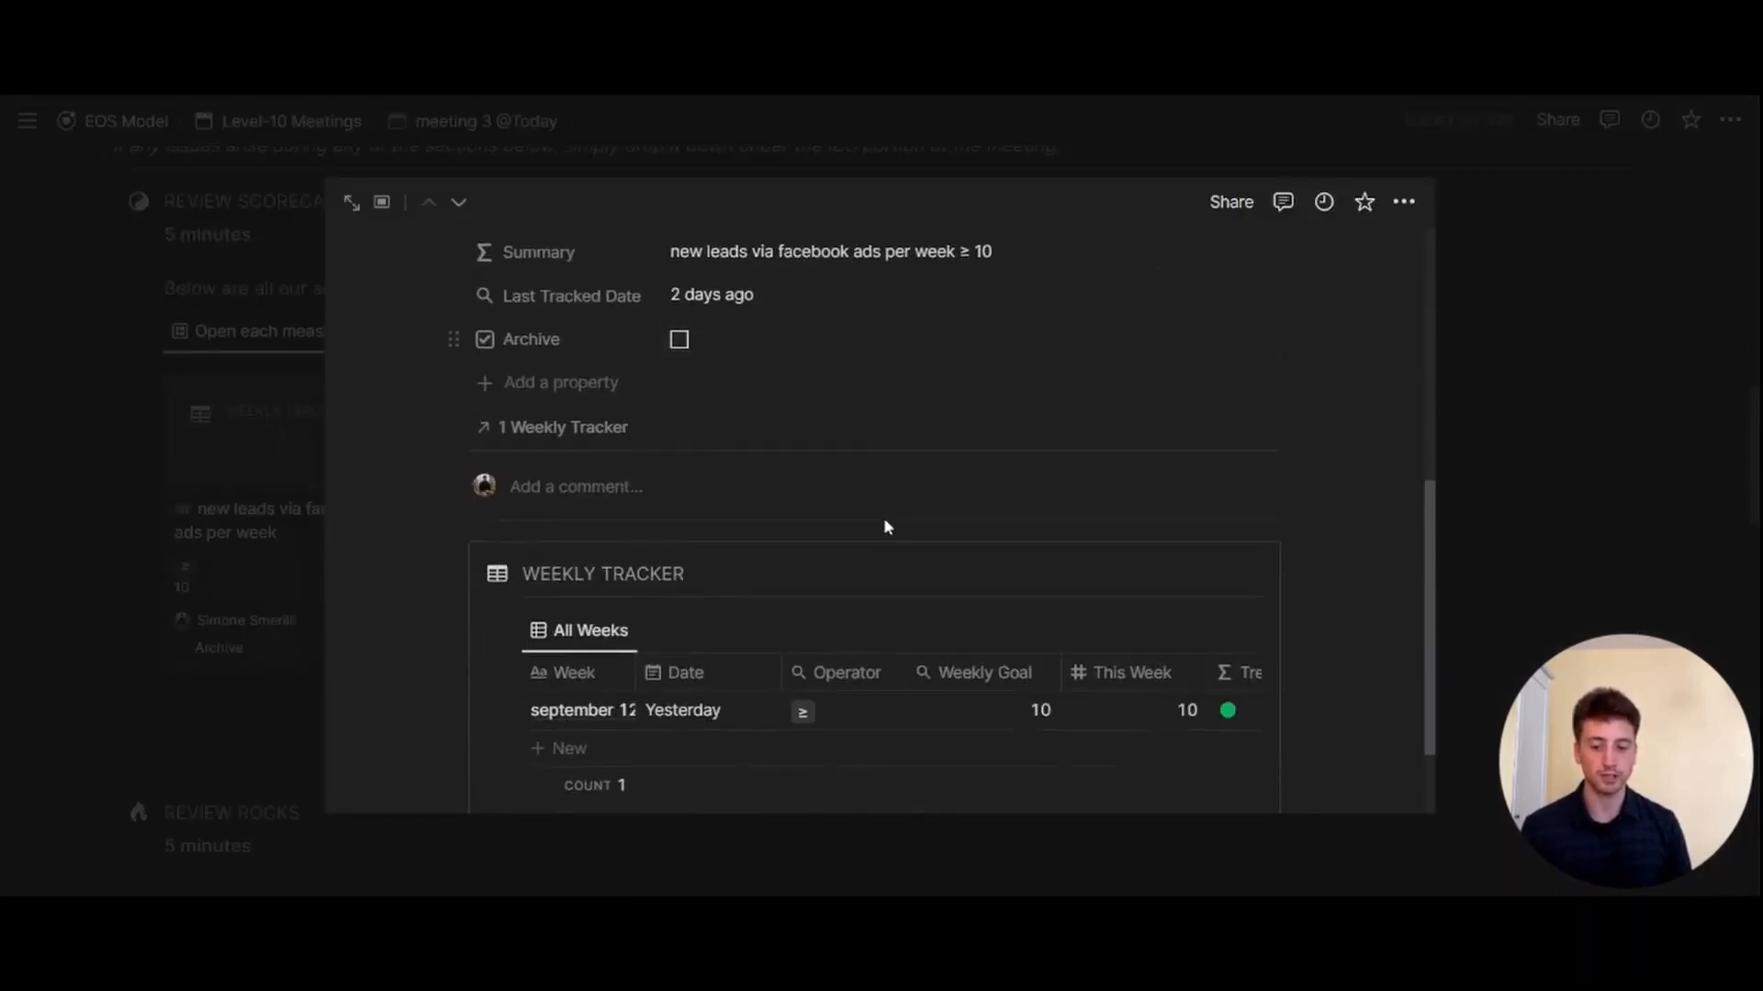
{"action": "scroll", "coordinate": [822, 617], "scroll_direction": "right", "scroll_amount": 1}
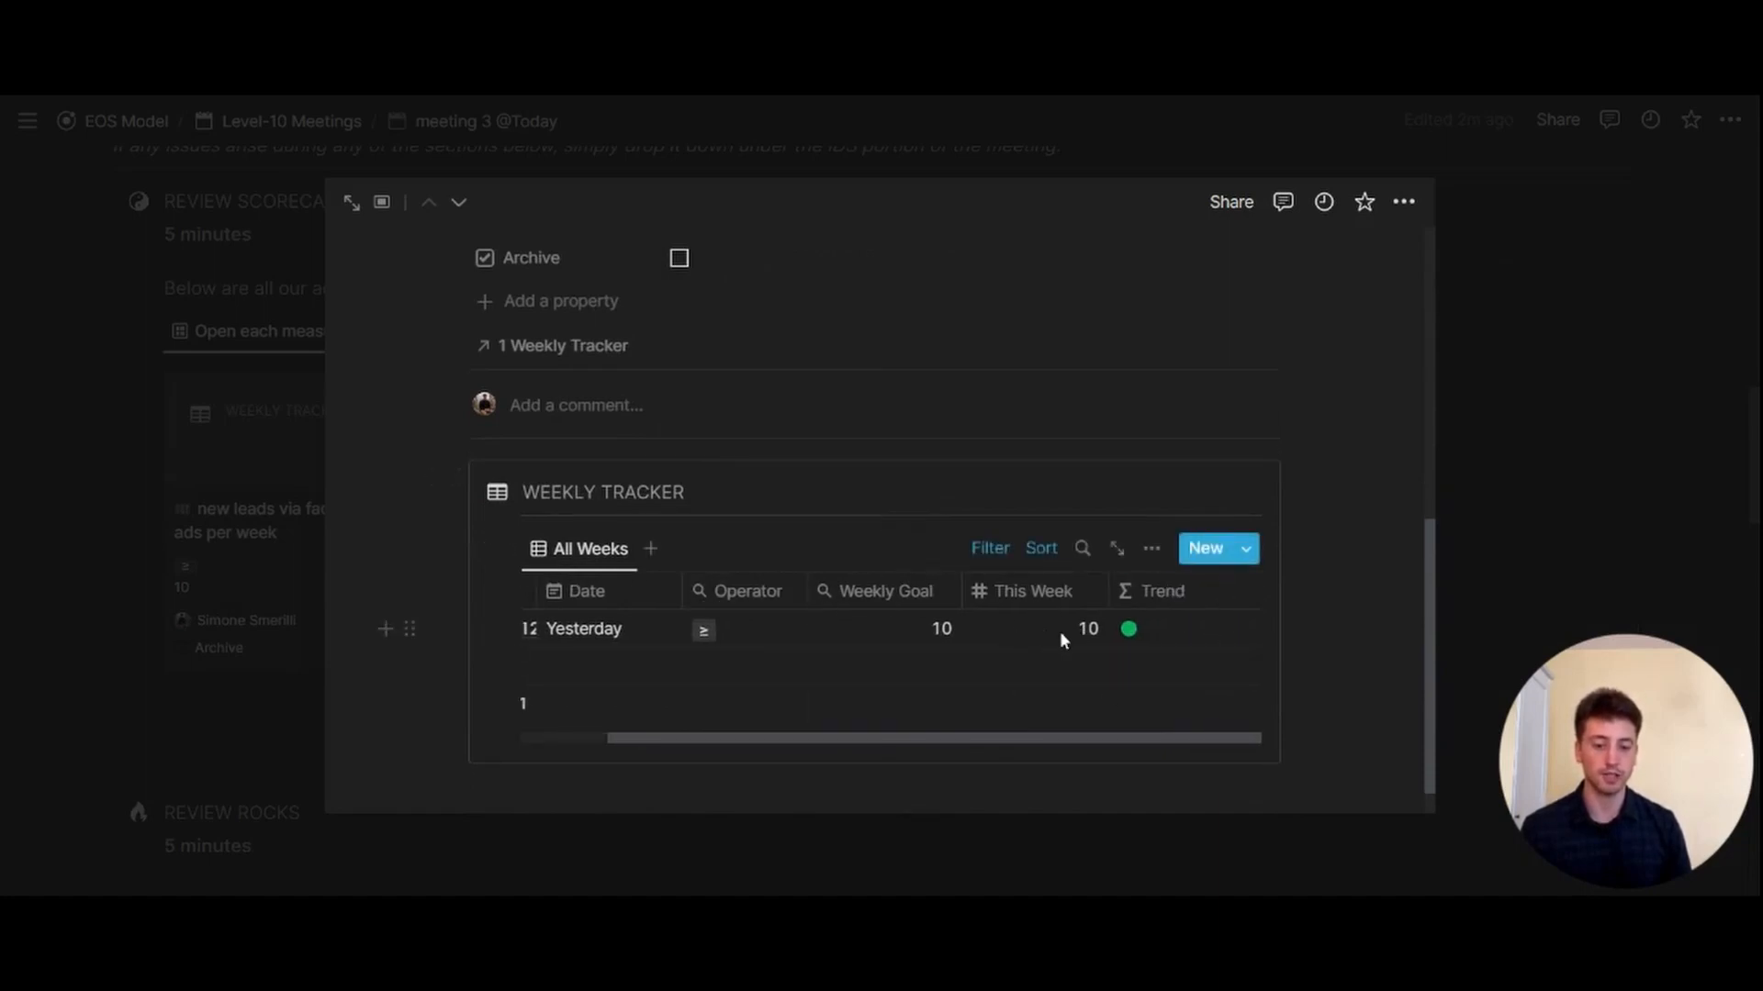
{"action": "left_click", "coordinate": [249, 625]}
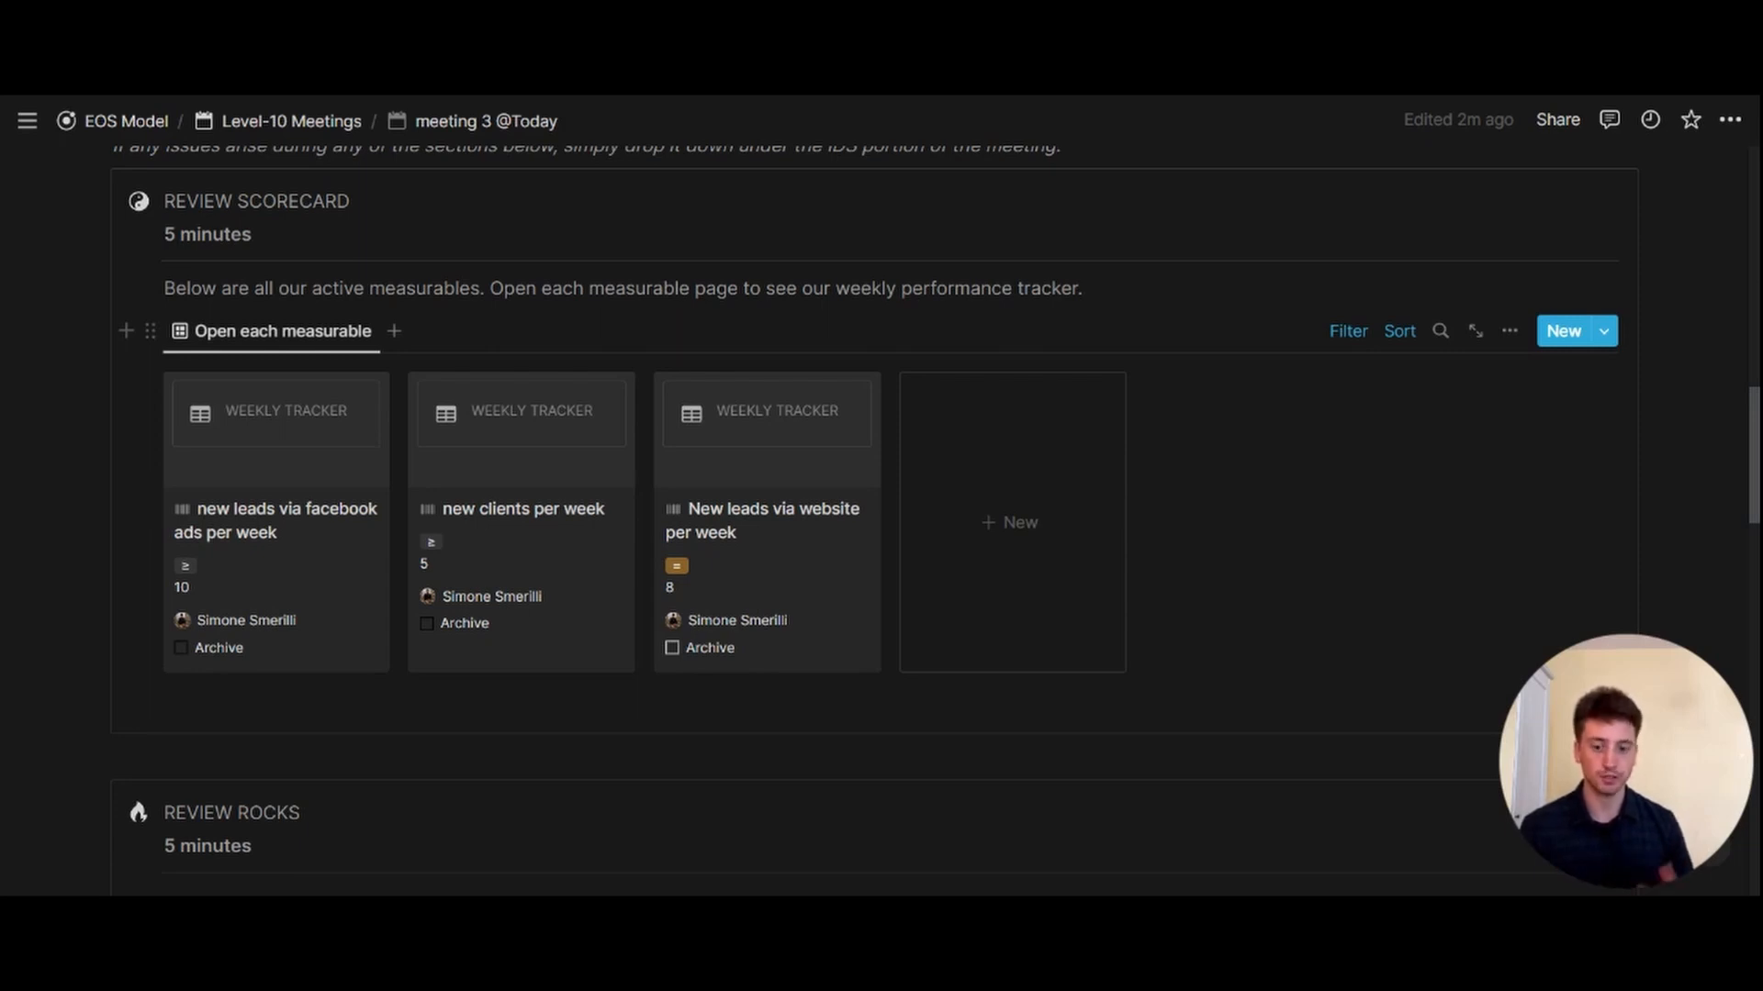
- Check the facebook ads measurable's weekly tracker again and examine this quarter's rocks in the Review Rocks section
{"action": "left_click", "coordinate": [287, 500]}
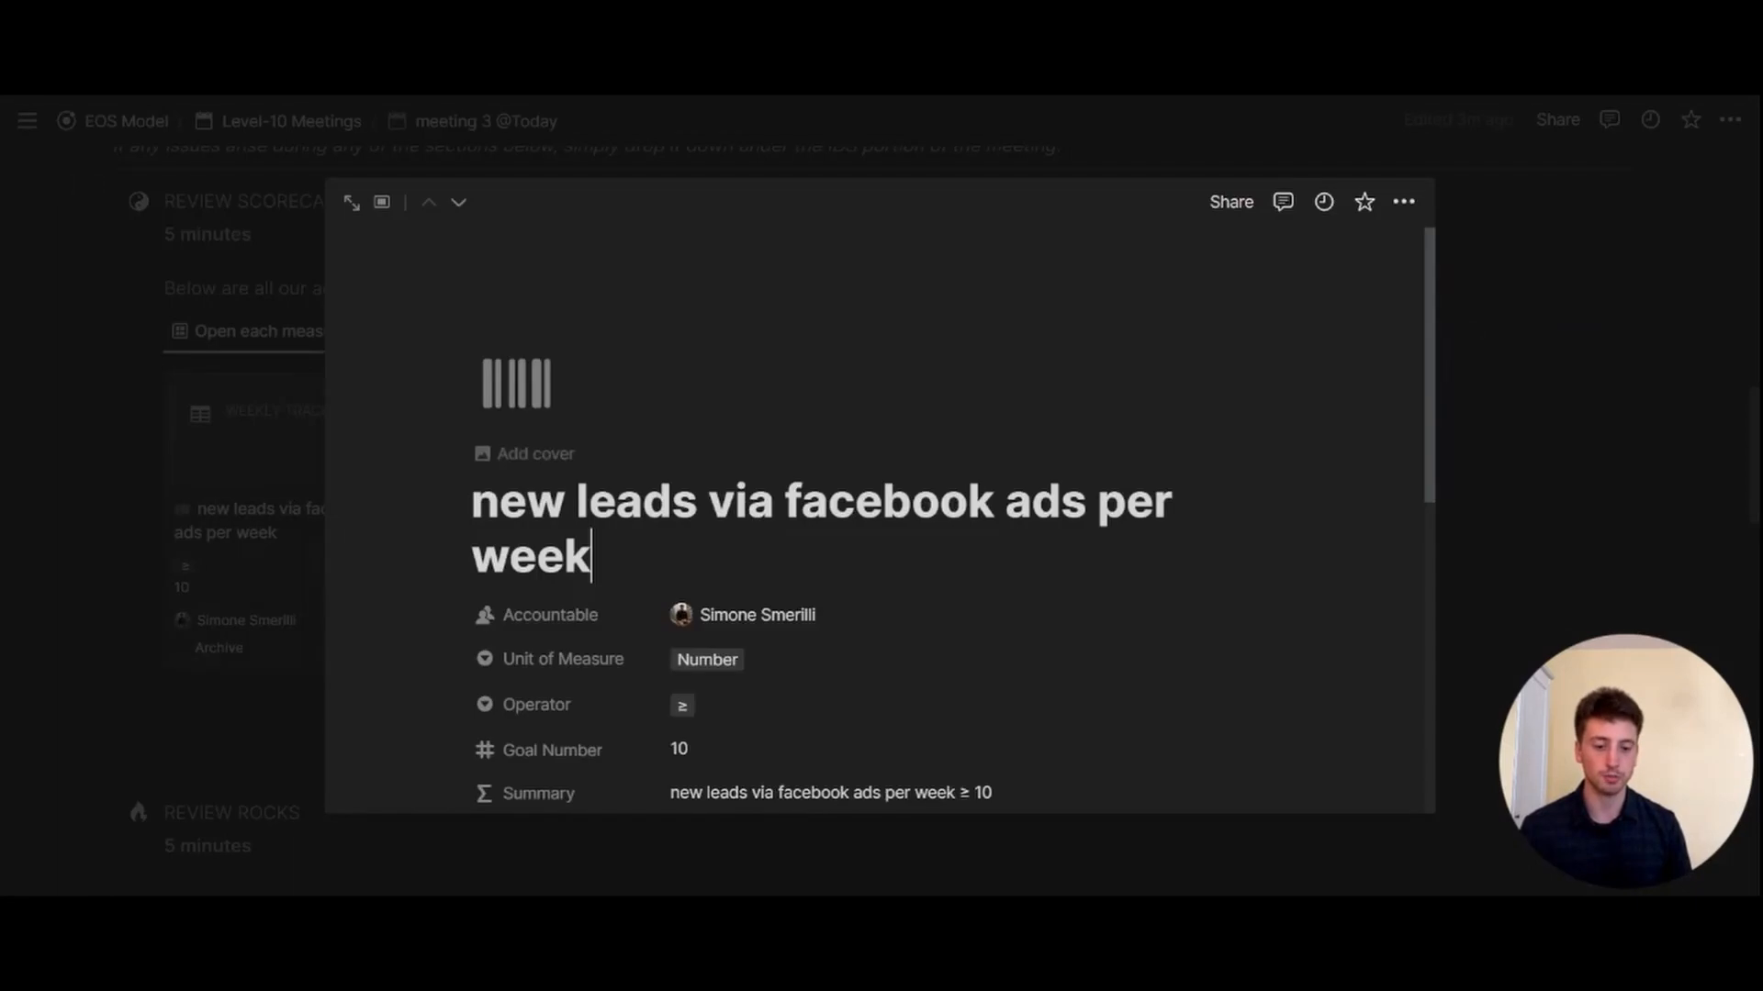
{"action": "scroll", "coordinate": [880, 505], "scroll_direction": "down", "scroll_amount": 5}
{"action": "scroll", "coordinate": [1225, 597], "scroll_direction": "down", "scroll_amount": 3}
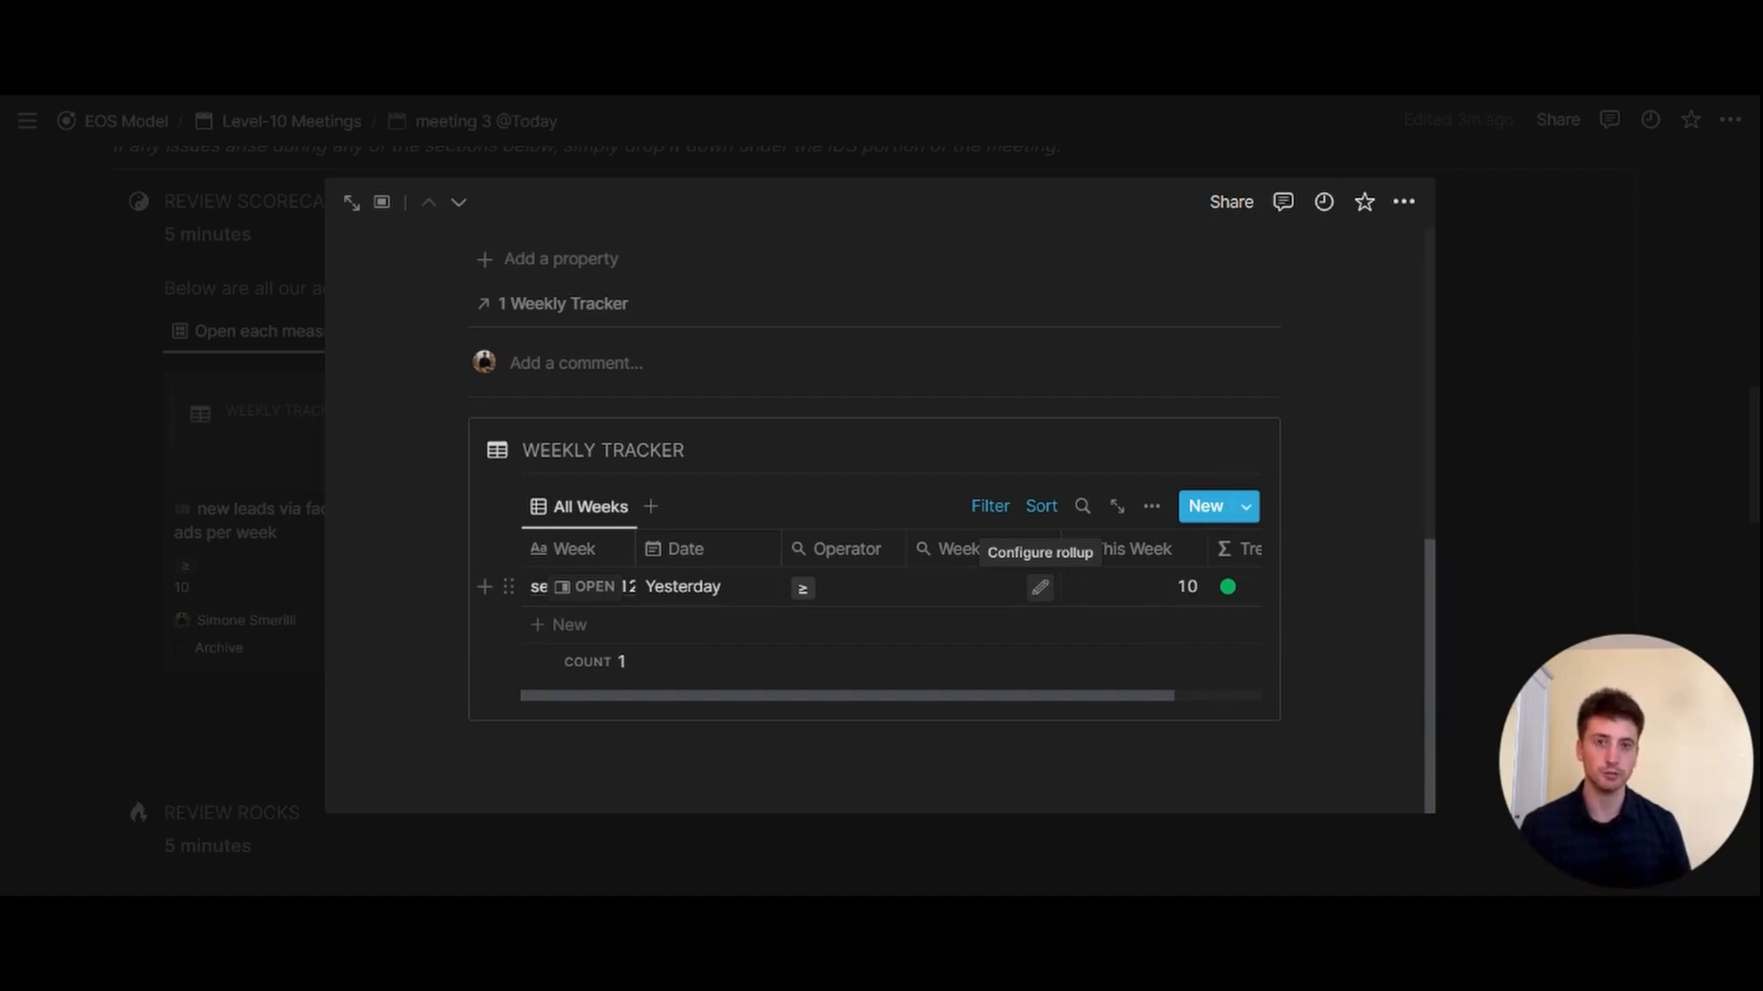
{"action": "left_click", "coordinate": [278, 578]}
{"action": "scroll", "coordinate": [756, 578], "scroll_direction": "down", "scroll_amount": 3}
{"action": "scroll", "coordinate": [756, 578], "scroll_direction": "down", "scroll_amount": 2}
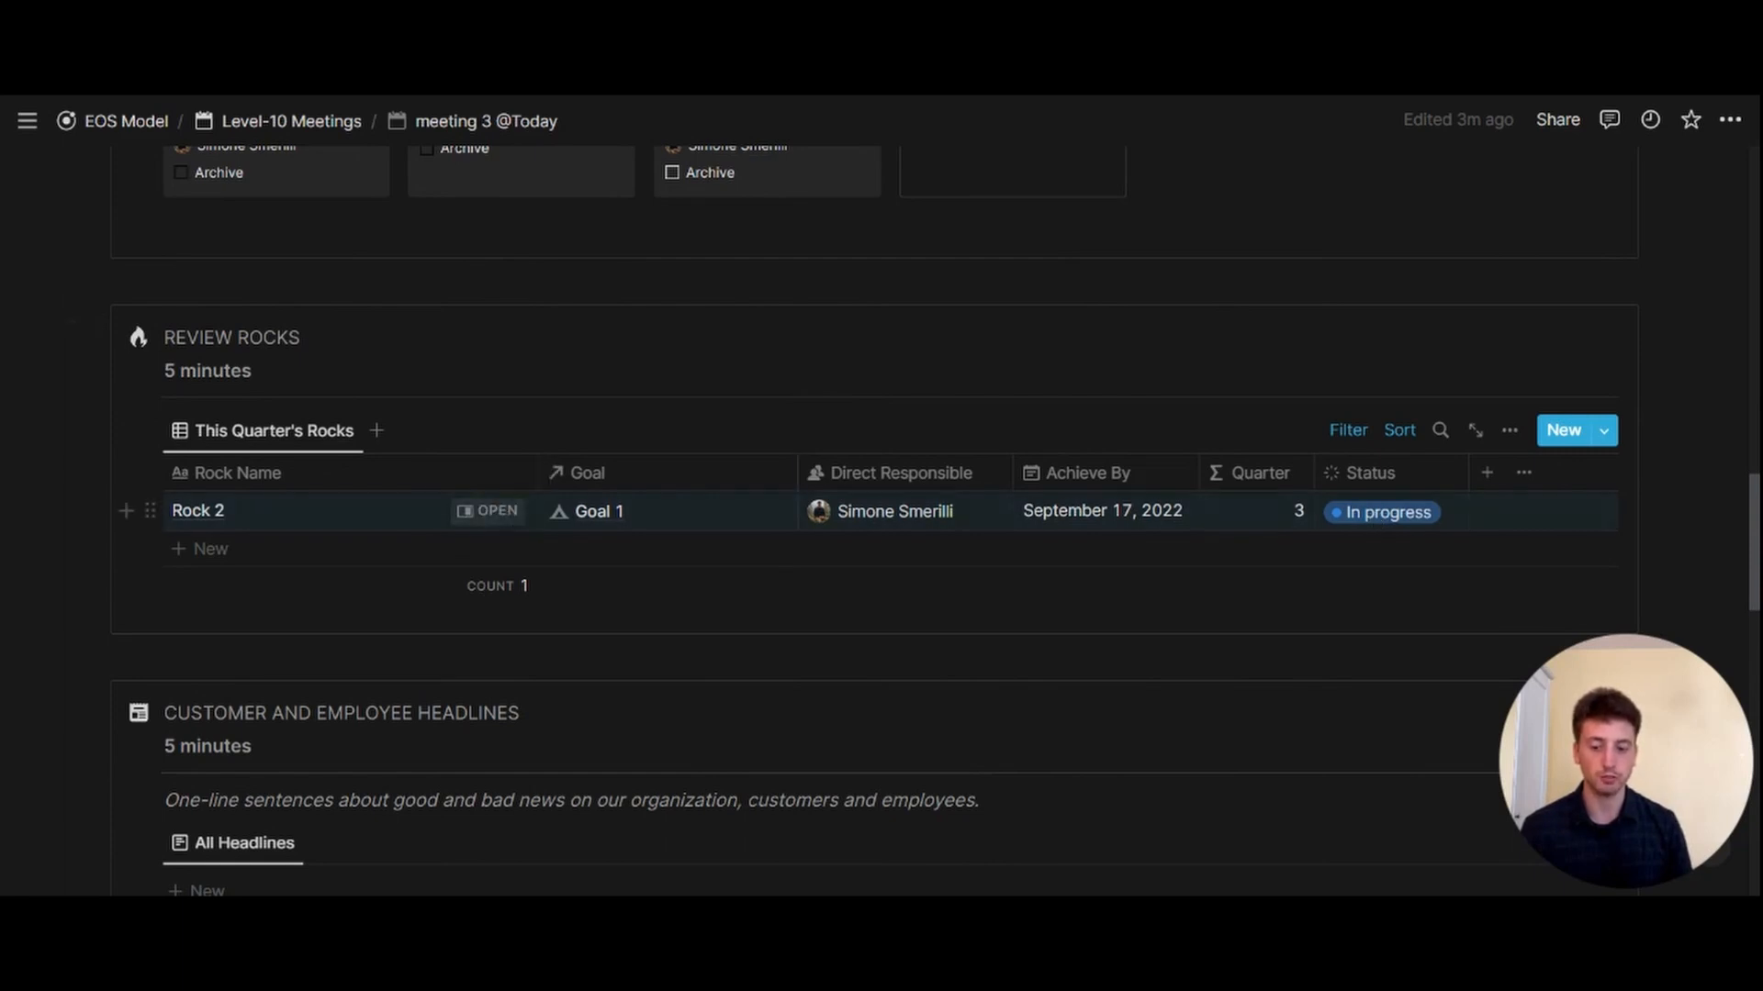
{"action": "left_click_drag", "start_coordinate": [550, 513], "coordinate": [624, 445]}
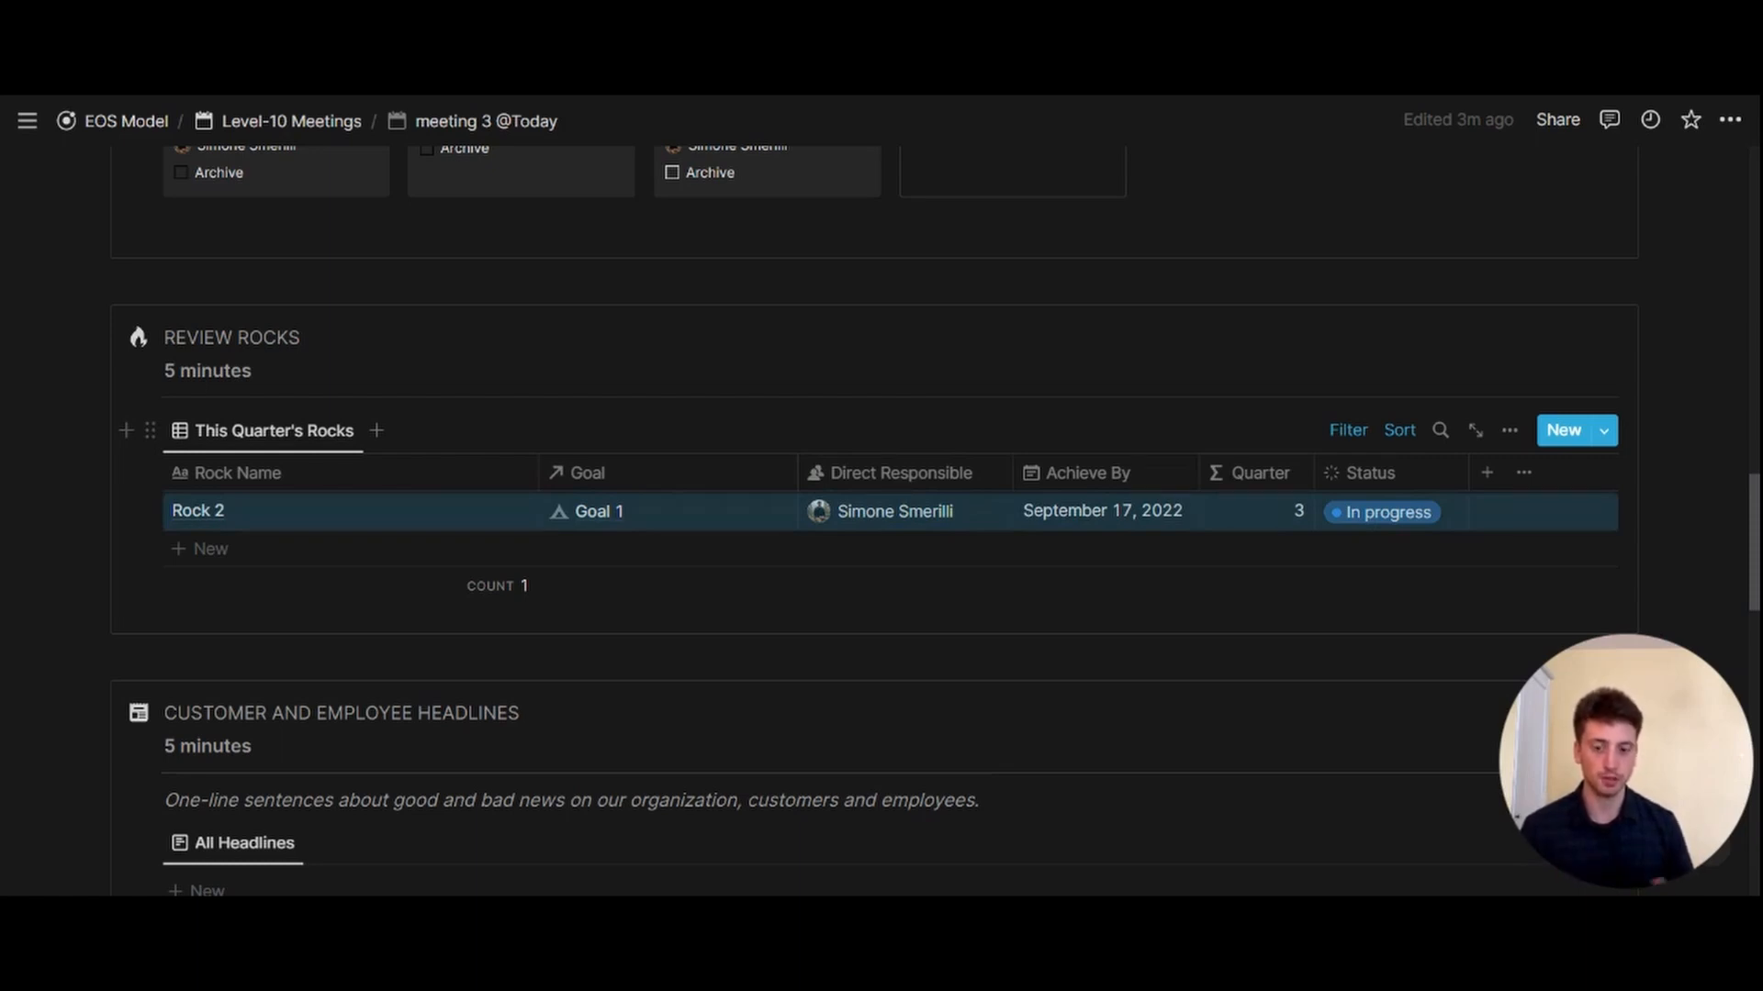
{"action": "key", "text": "Escape"}
- Add a headline titled "great news from employee!" to the Customer and Employee Headlines list and close its page
{"action": "scroll", "coordinate": [872, 523], "scroll_direction": "down", "scroll_amount": 5}
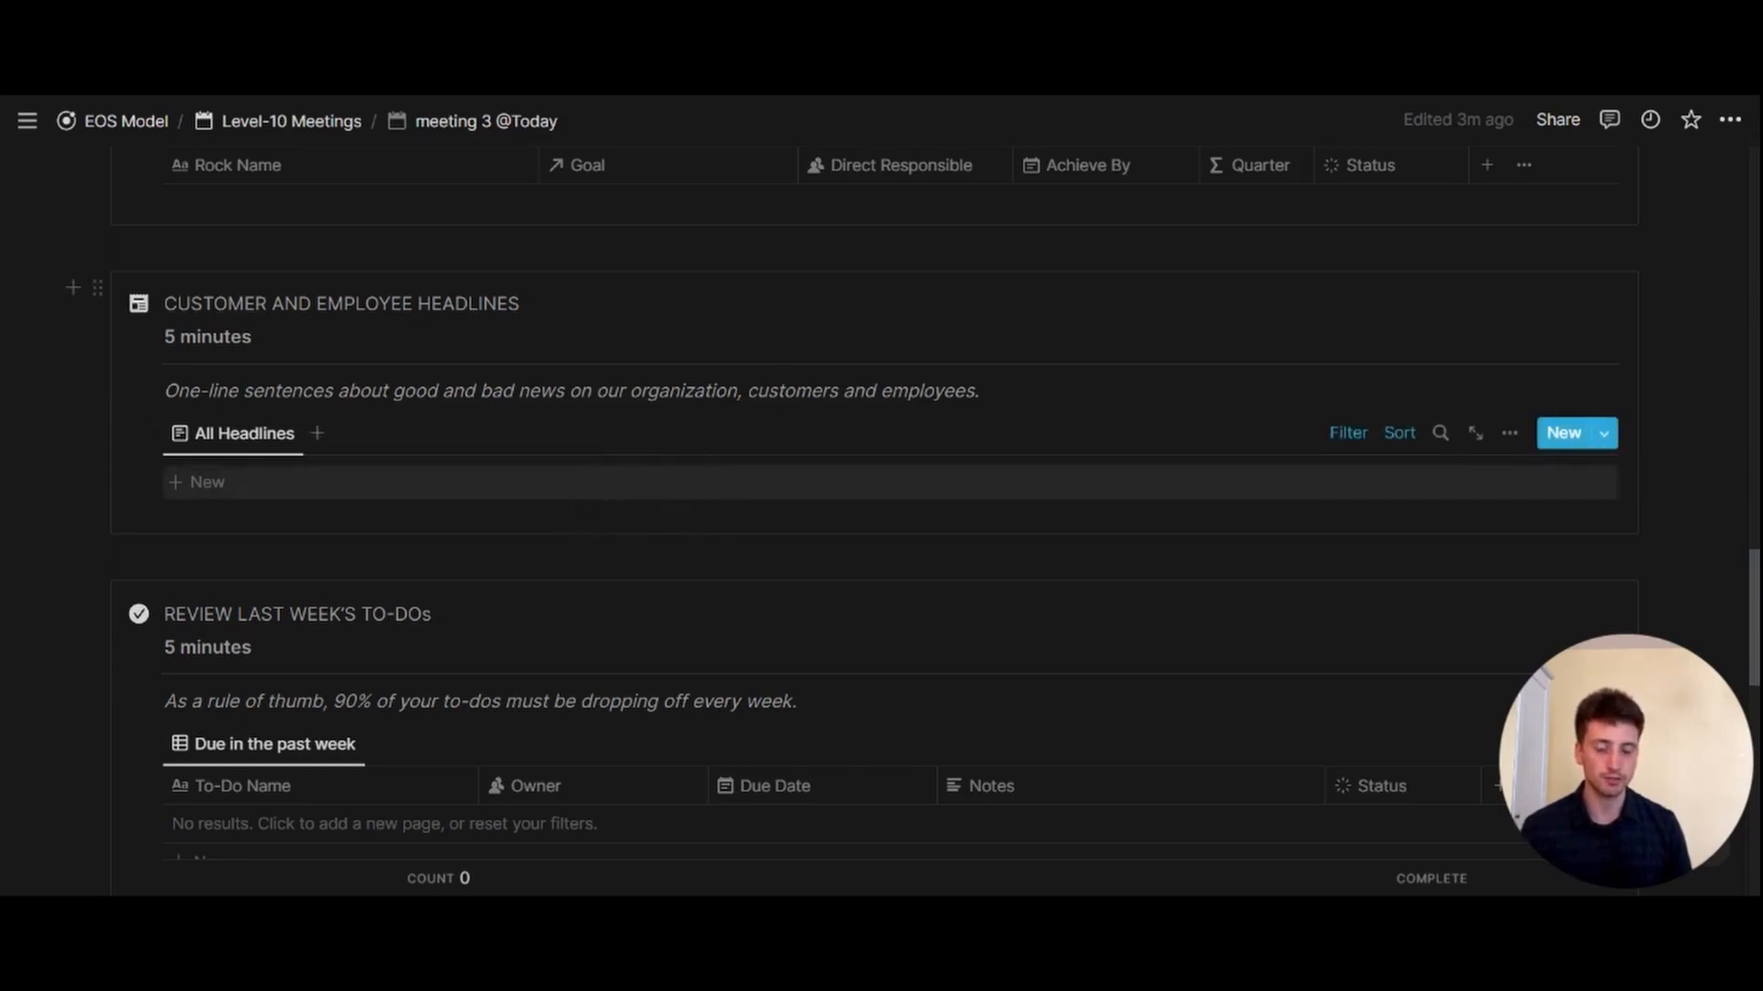
{"action": "left_click", "coordinate": [673, 494]}
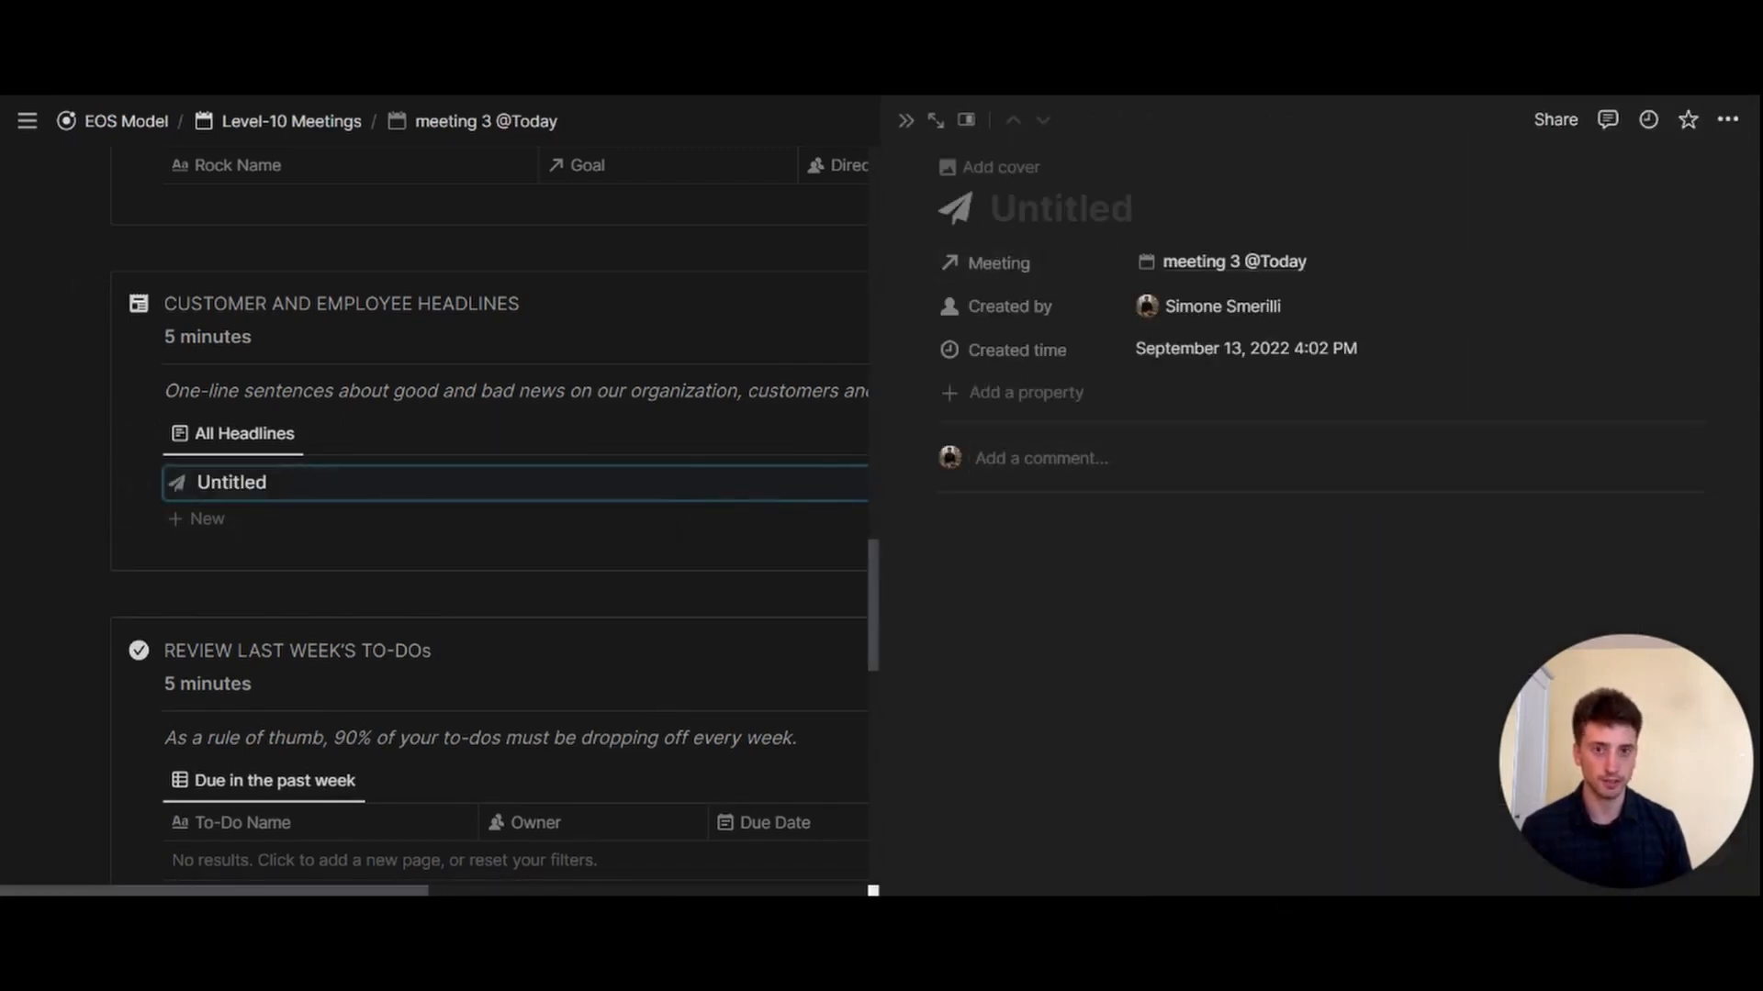
{"action": "type", "text": "great new"}
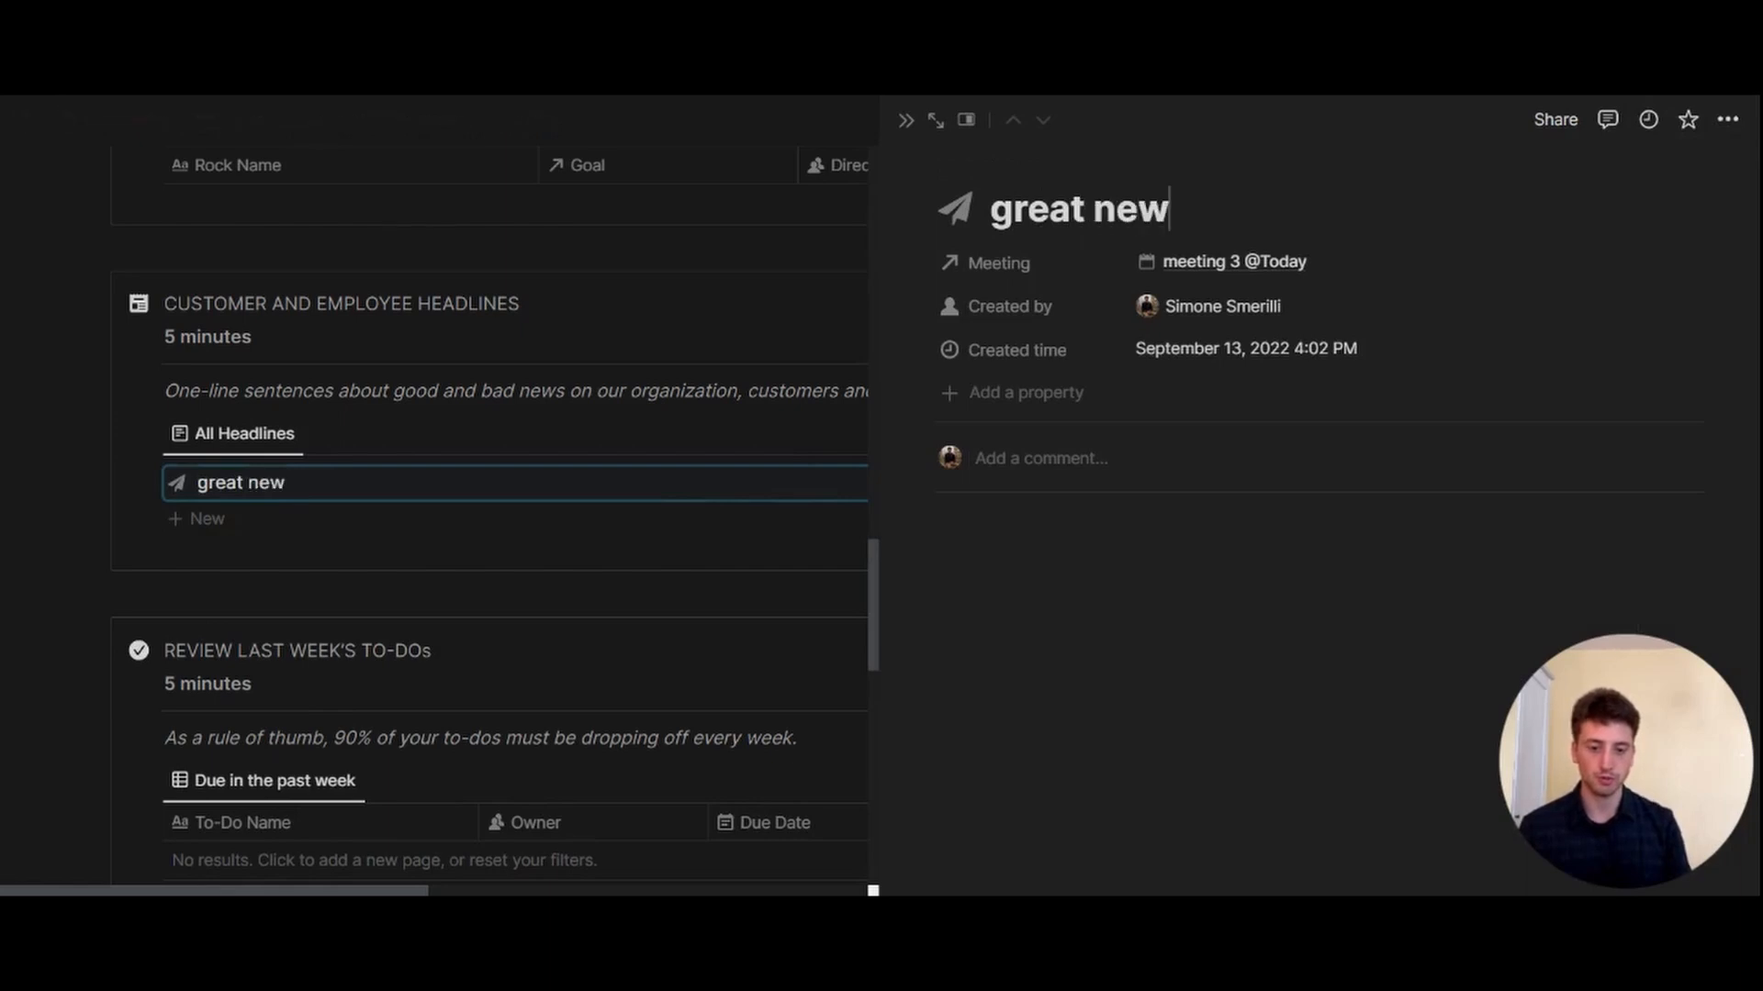
{"action": "type", "text": "s from employe"}
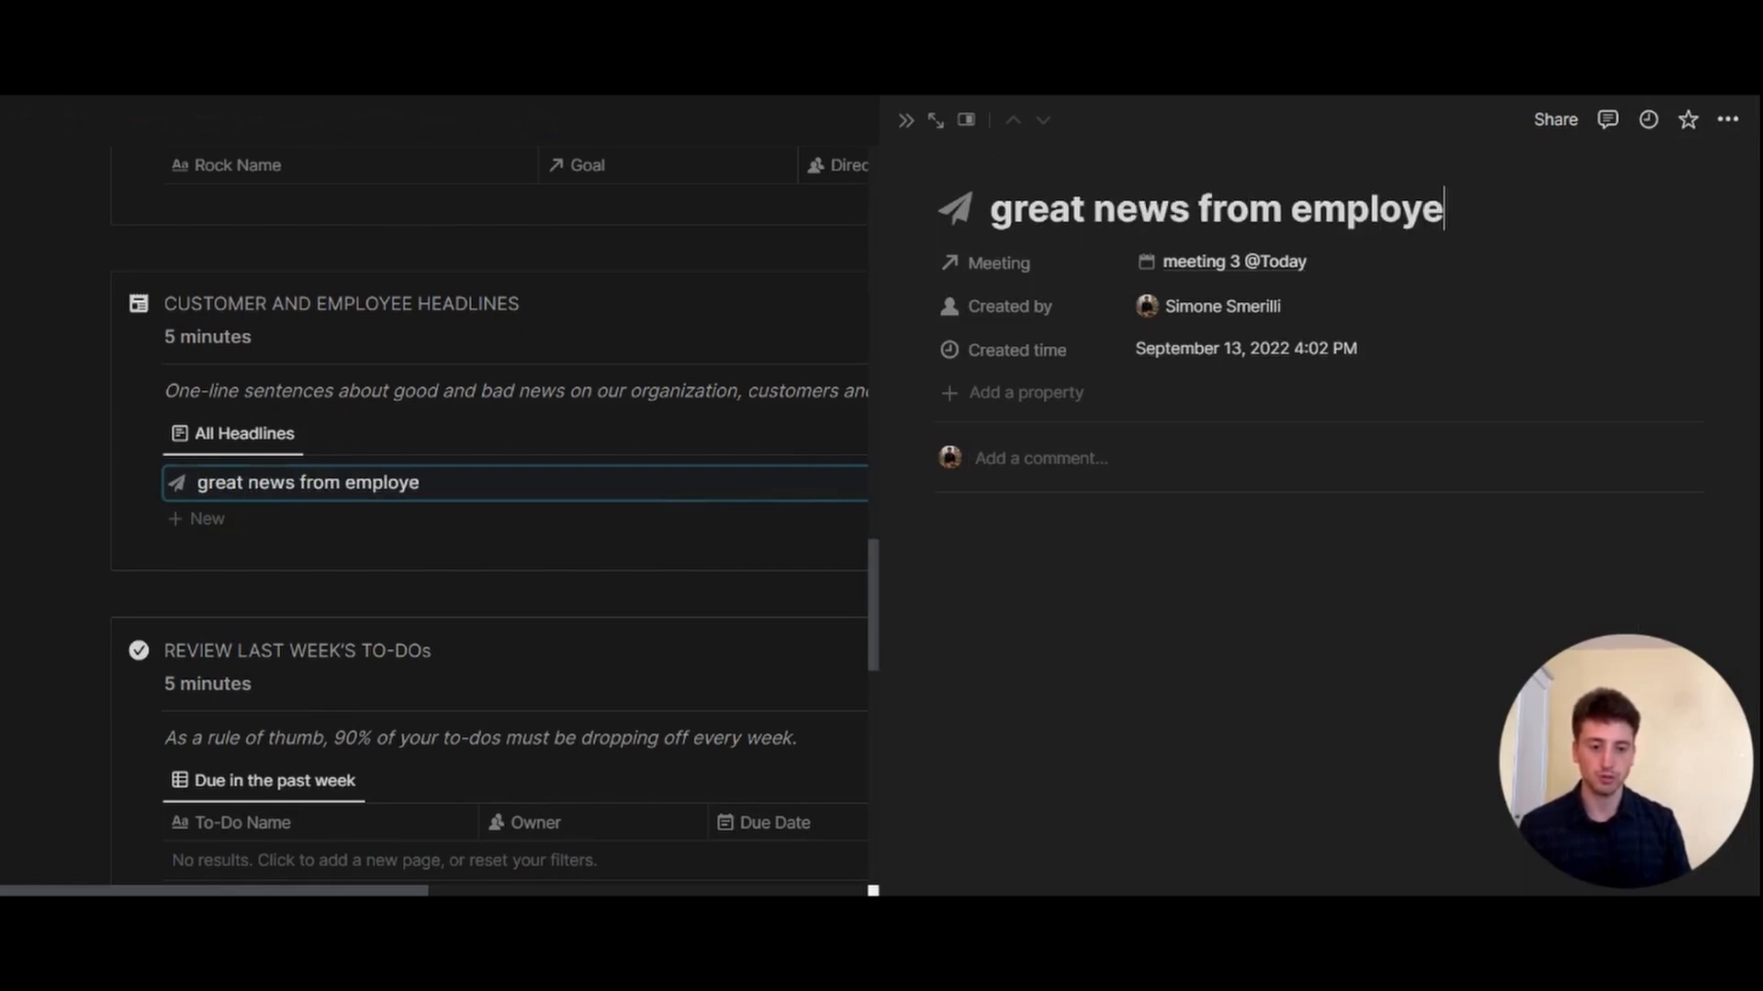
{"action": "type", "text": "e!"}
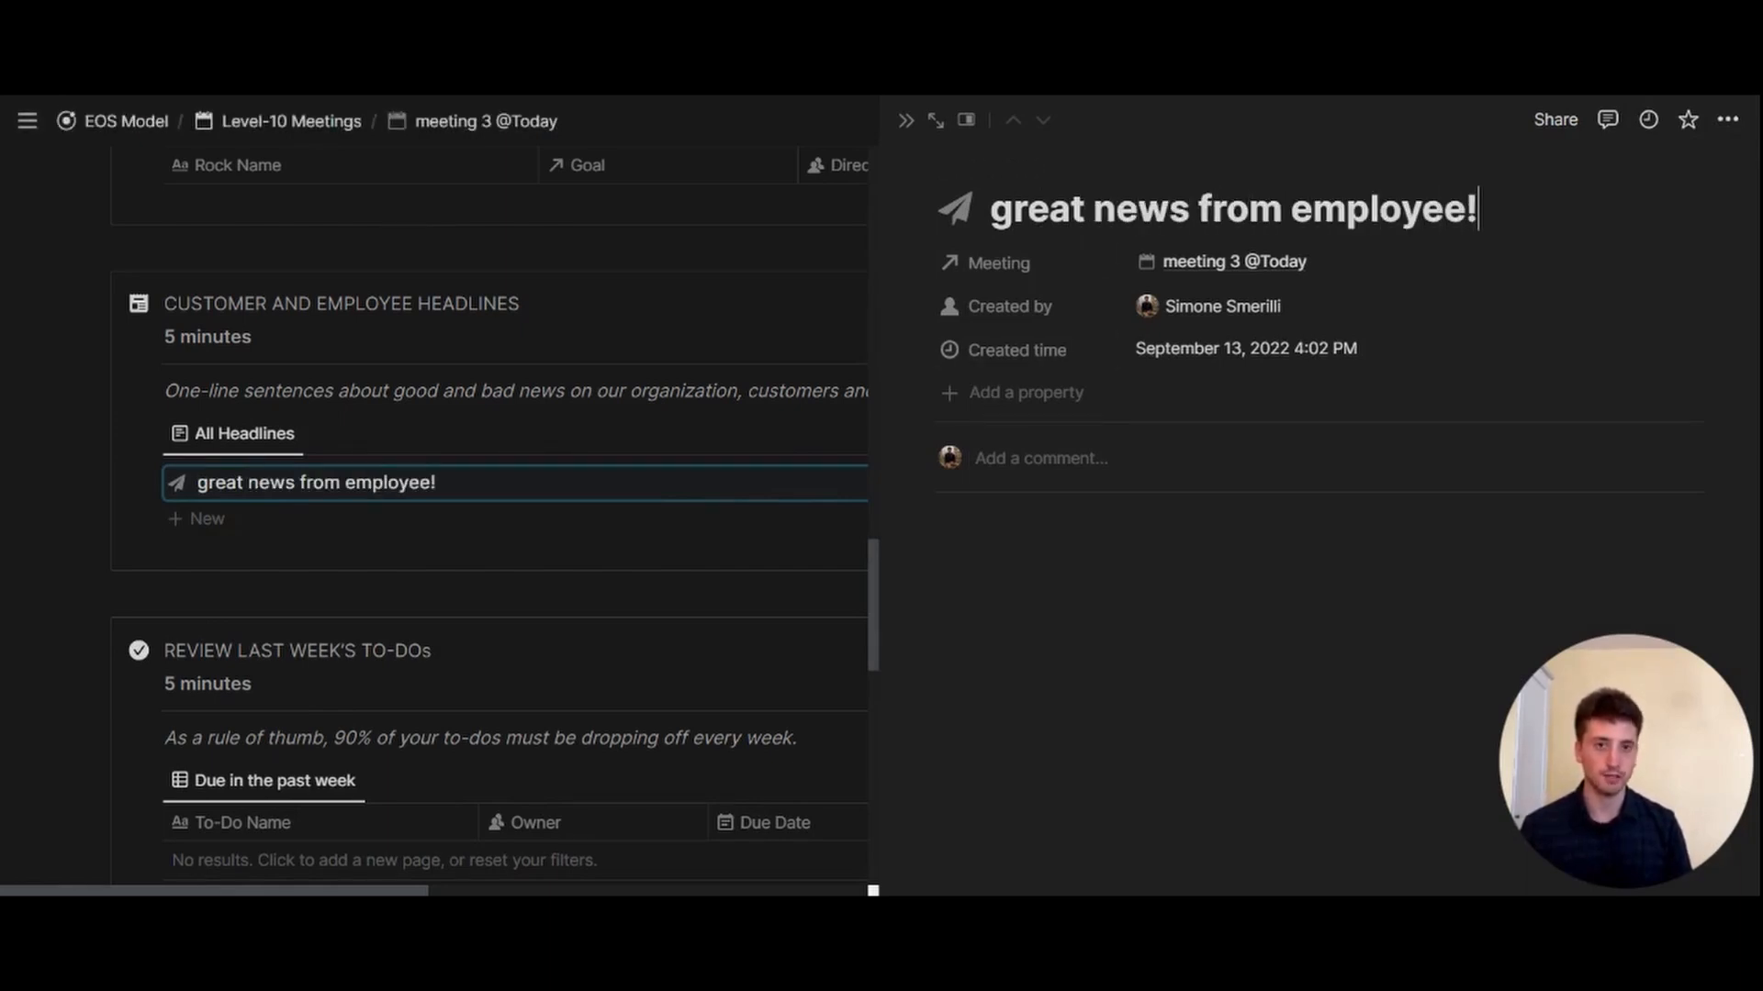
{"action": "key", "text": "Return"}
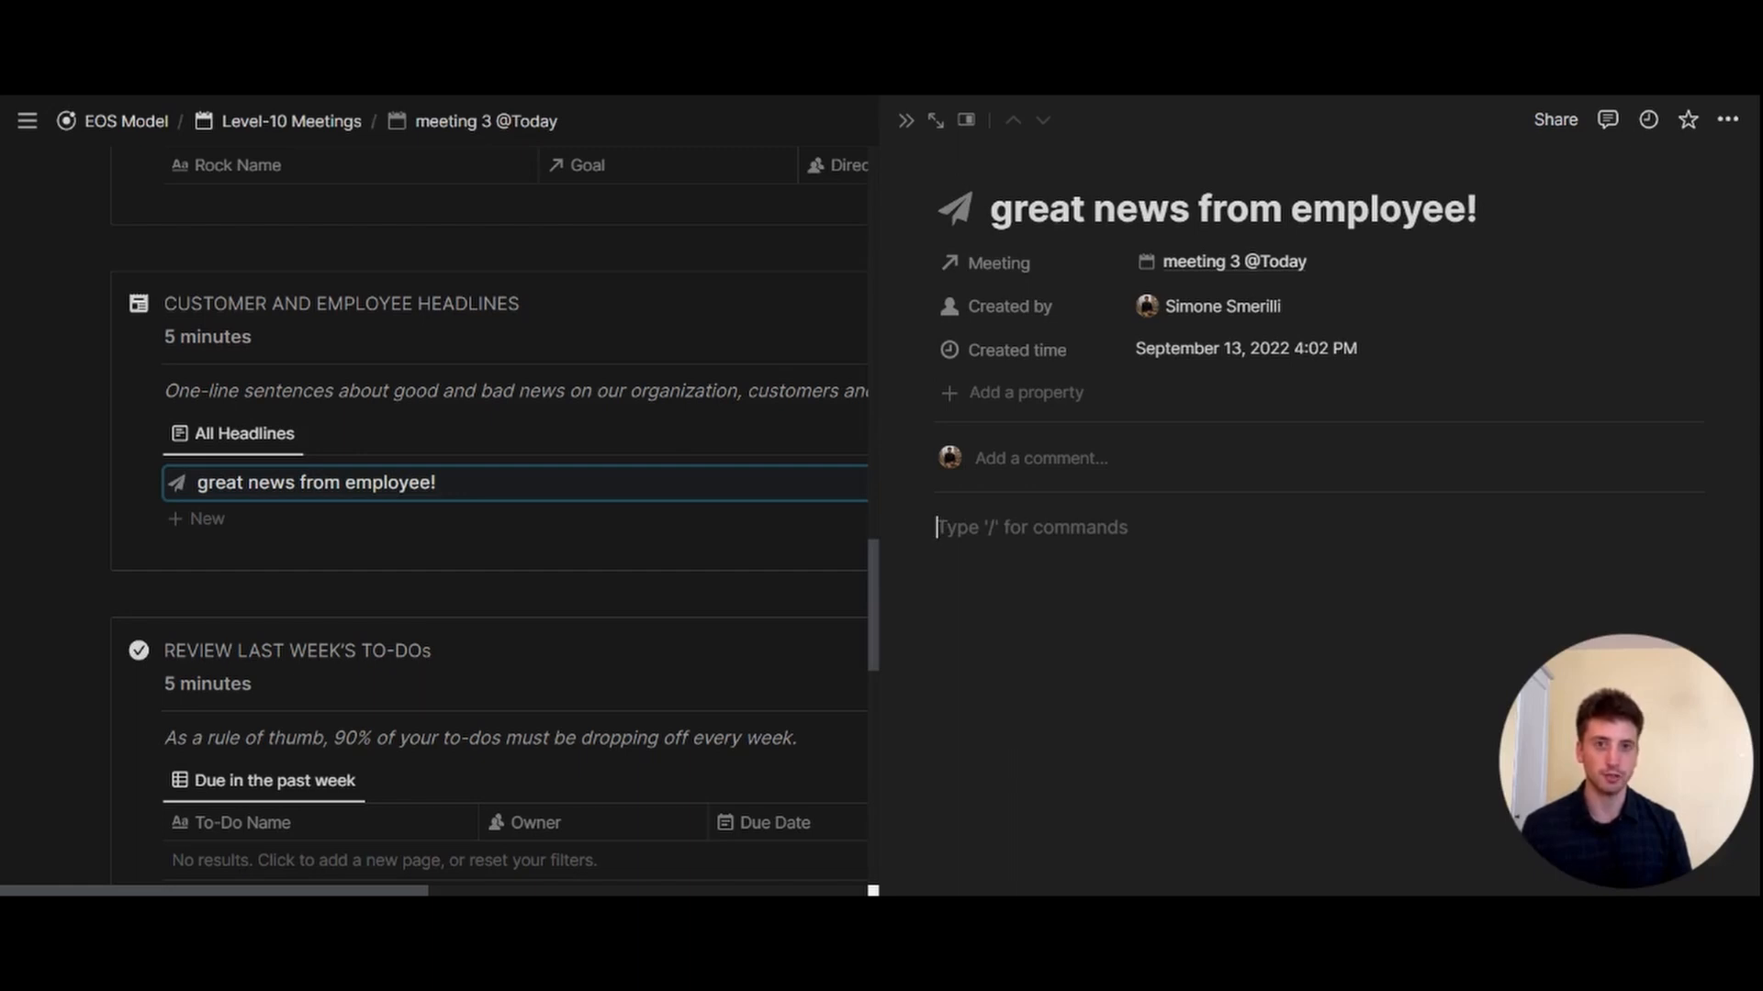
{"action": "left_click", "coordinate": [903, 120]}
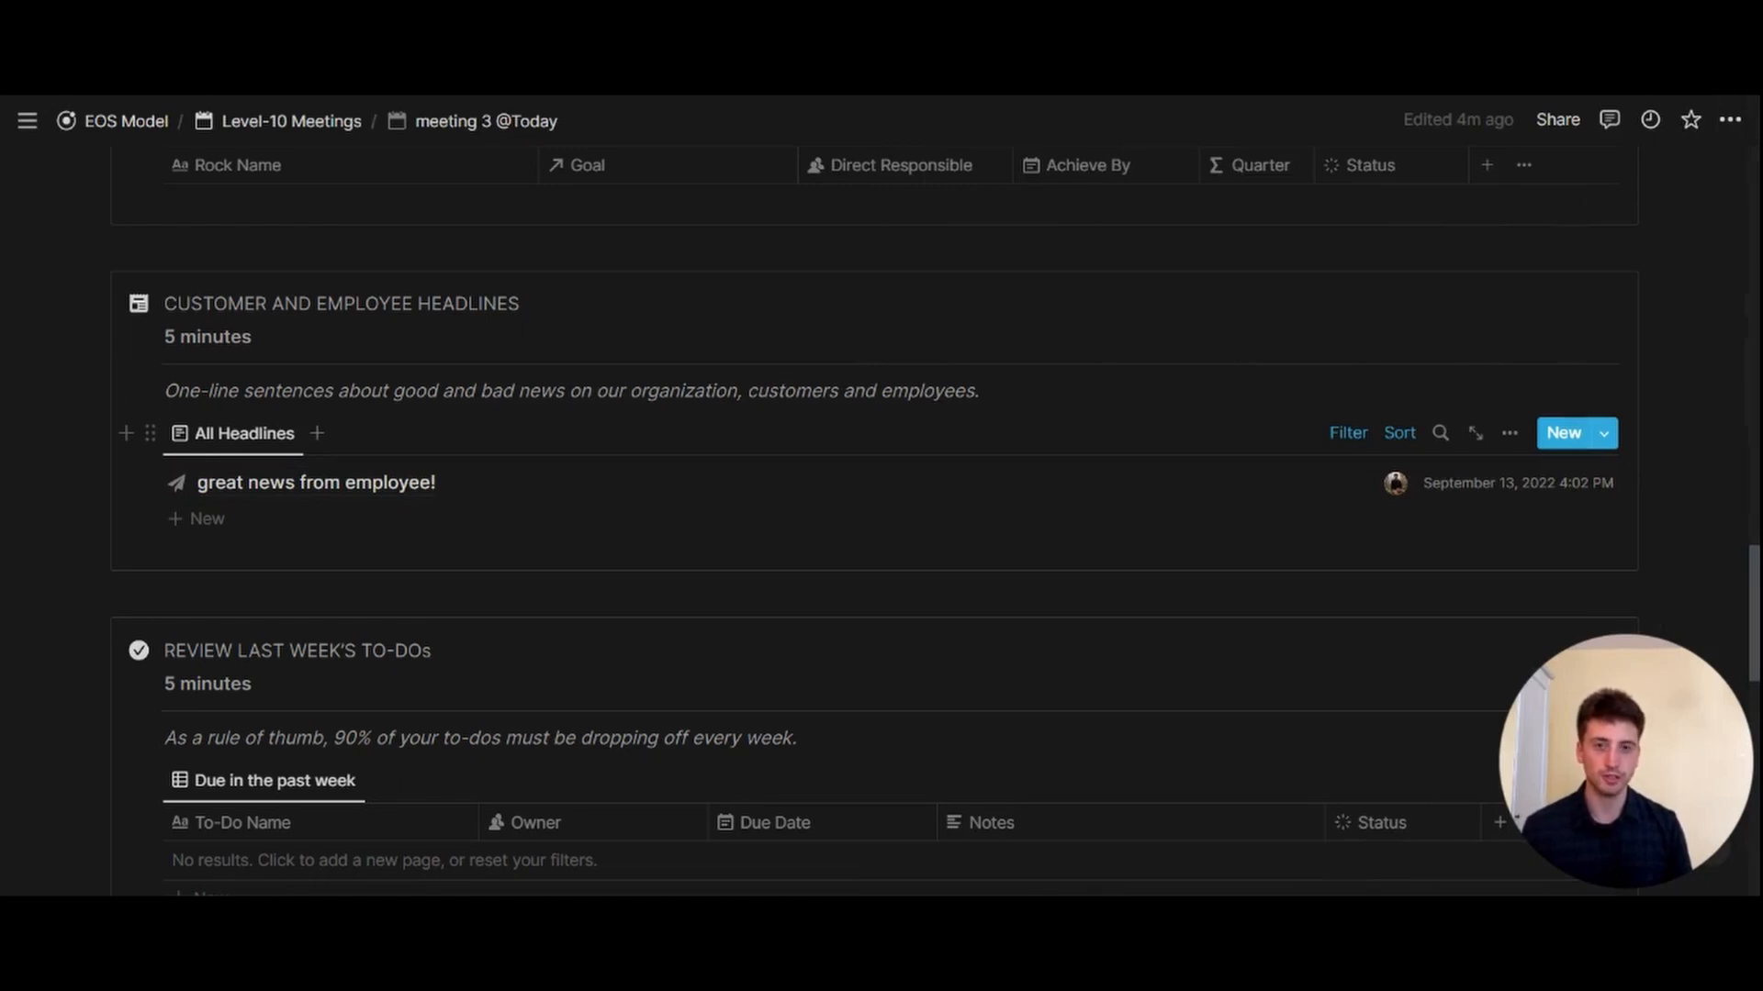
- Move Issue 3 to the first row of the Open Issues list in the IDS Mode section
{"action": "scroll", "coordinate": [881, 514], "scroll_direction": "down", "scroll_amount": 5}
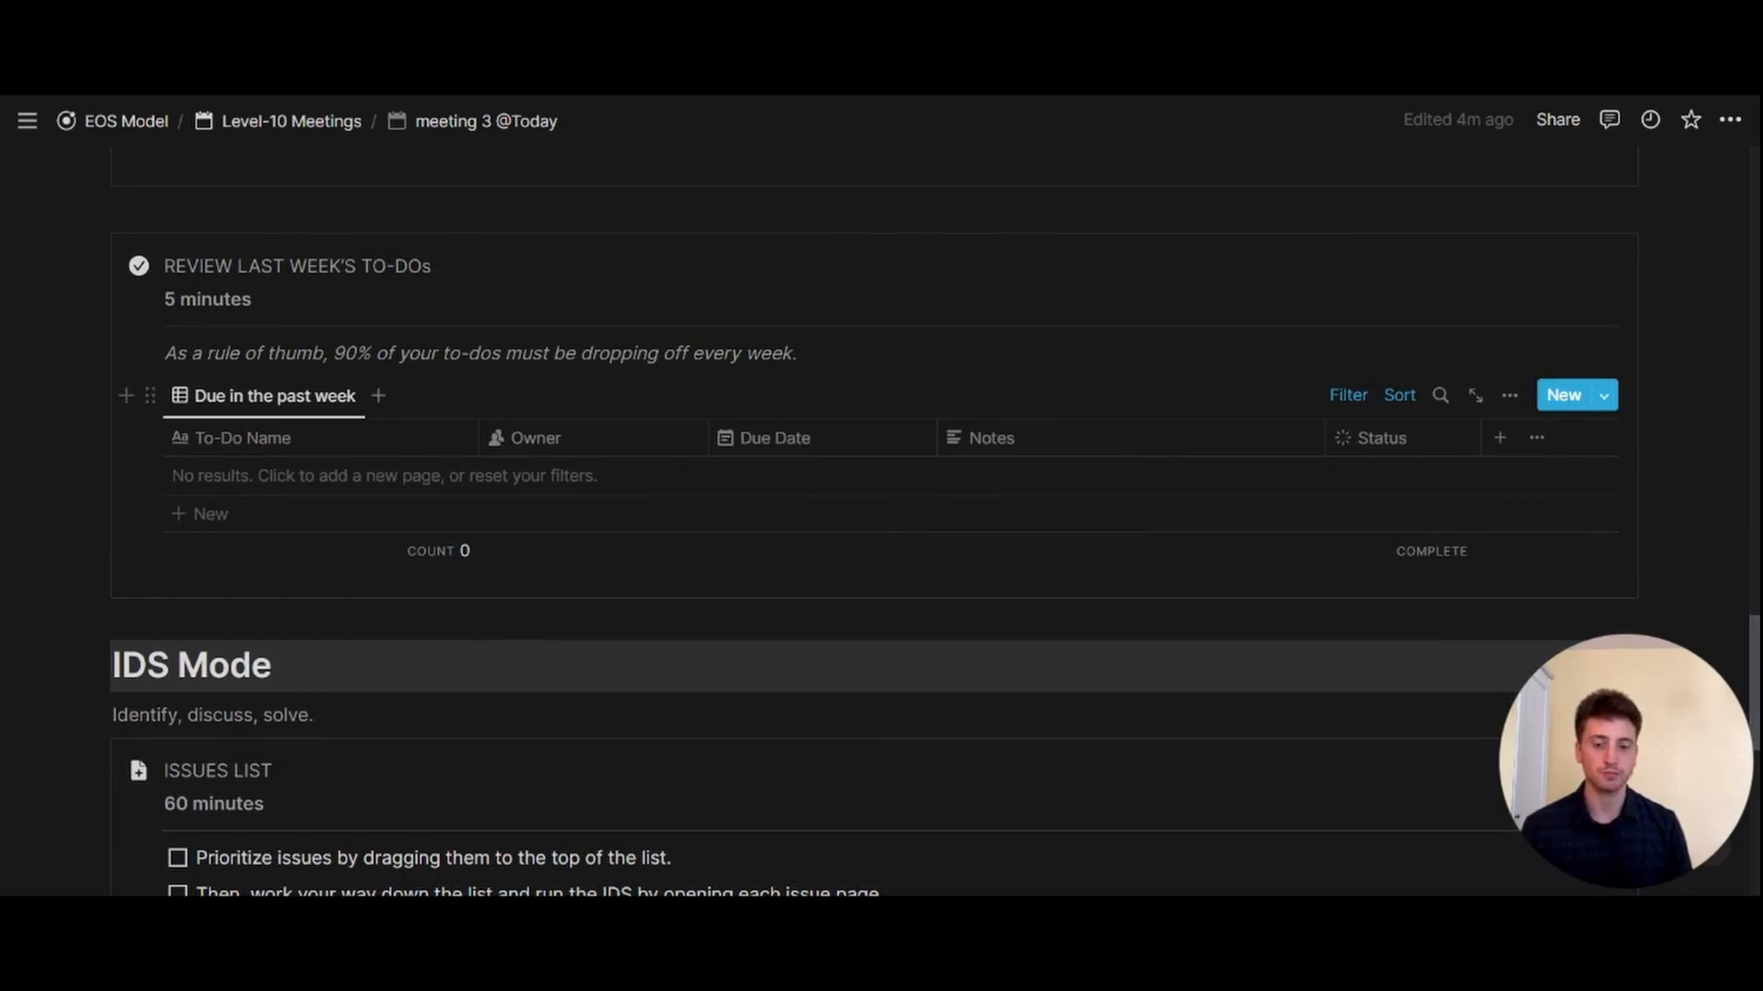
{"action": "scroll", "coordinate": [882, 514], "scroll_direction": "down", "scroll_amount": 5}
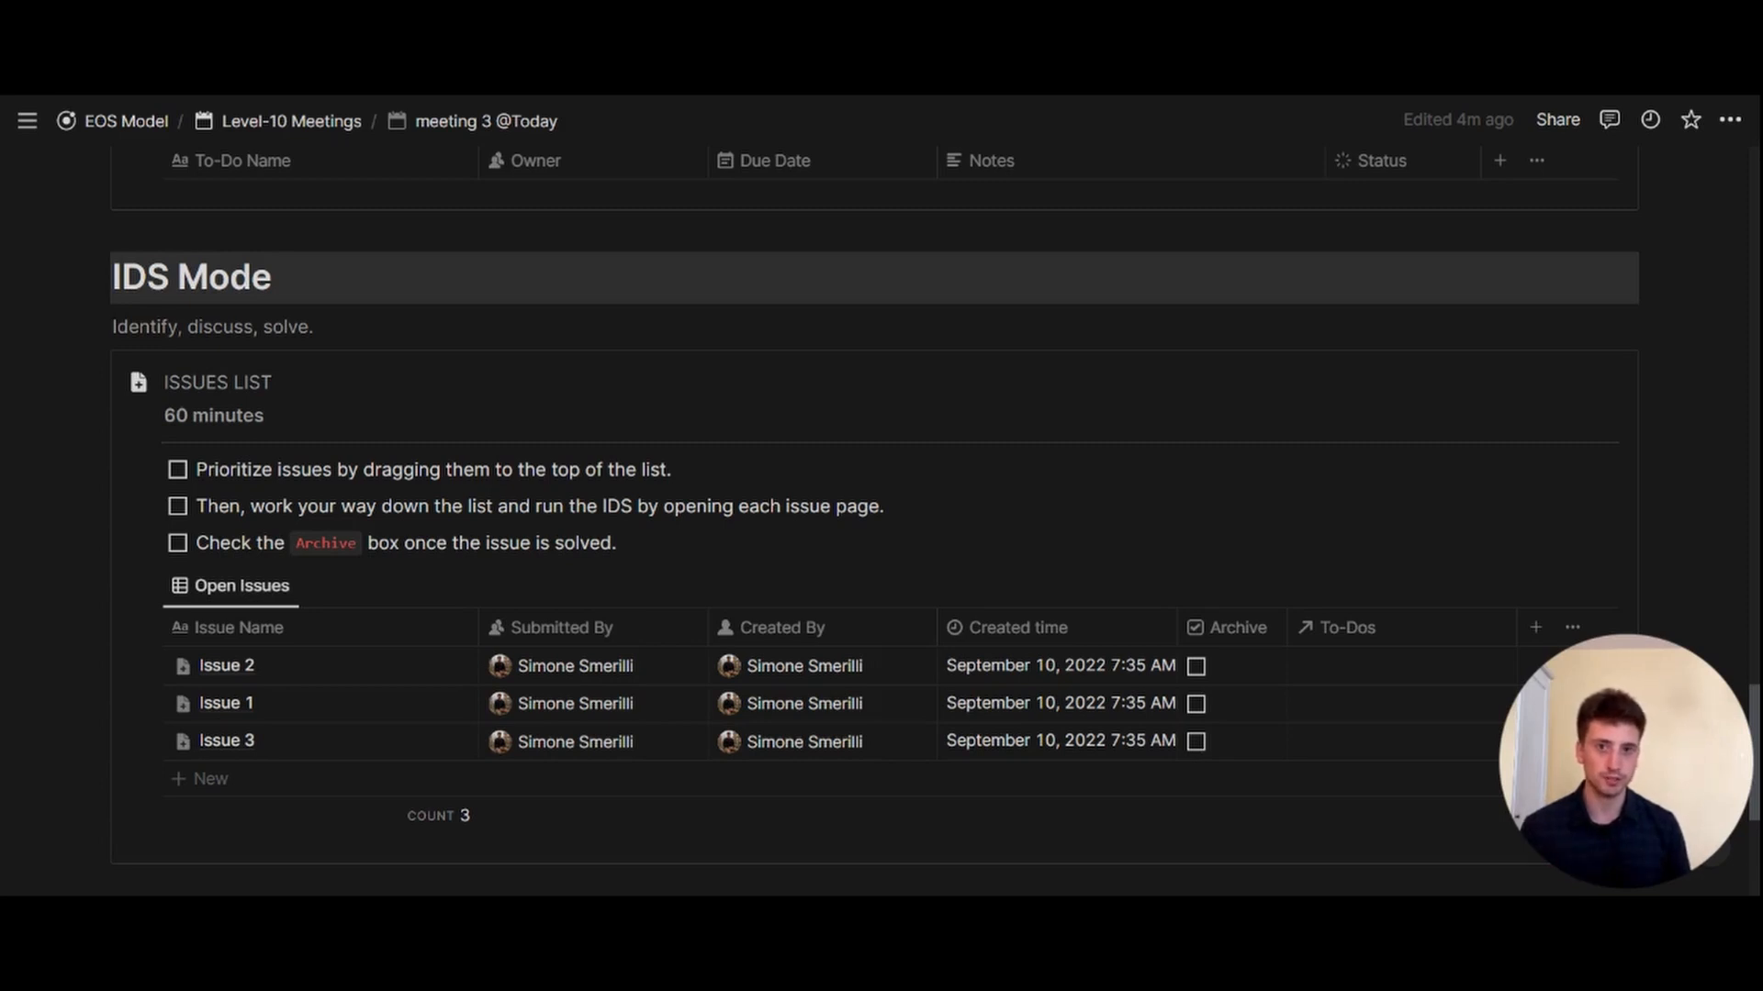
{"action": "scroll", "coordinate": [863, 514], "scroll_direction": "down", "scroll_amount": 2}
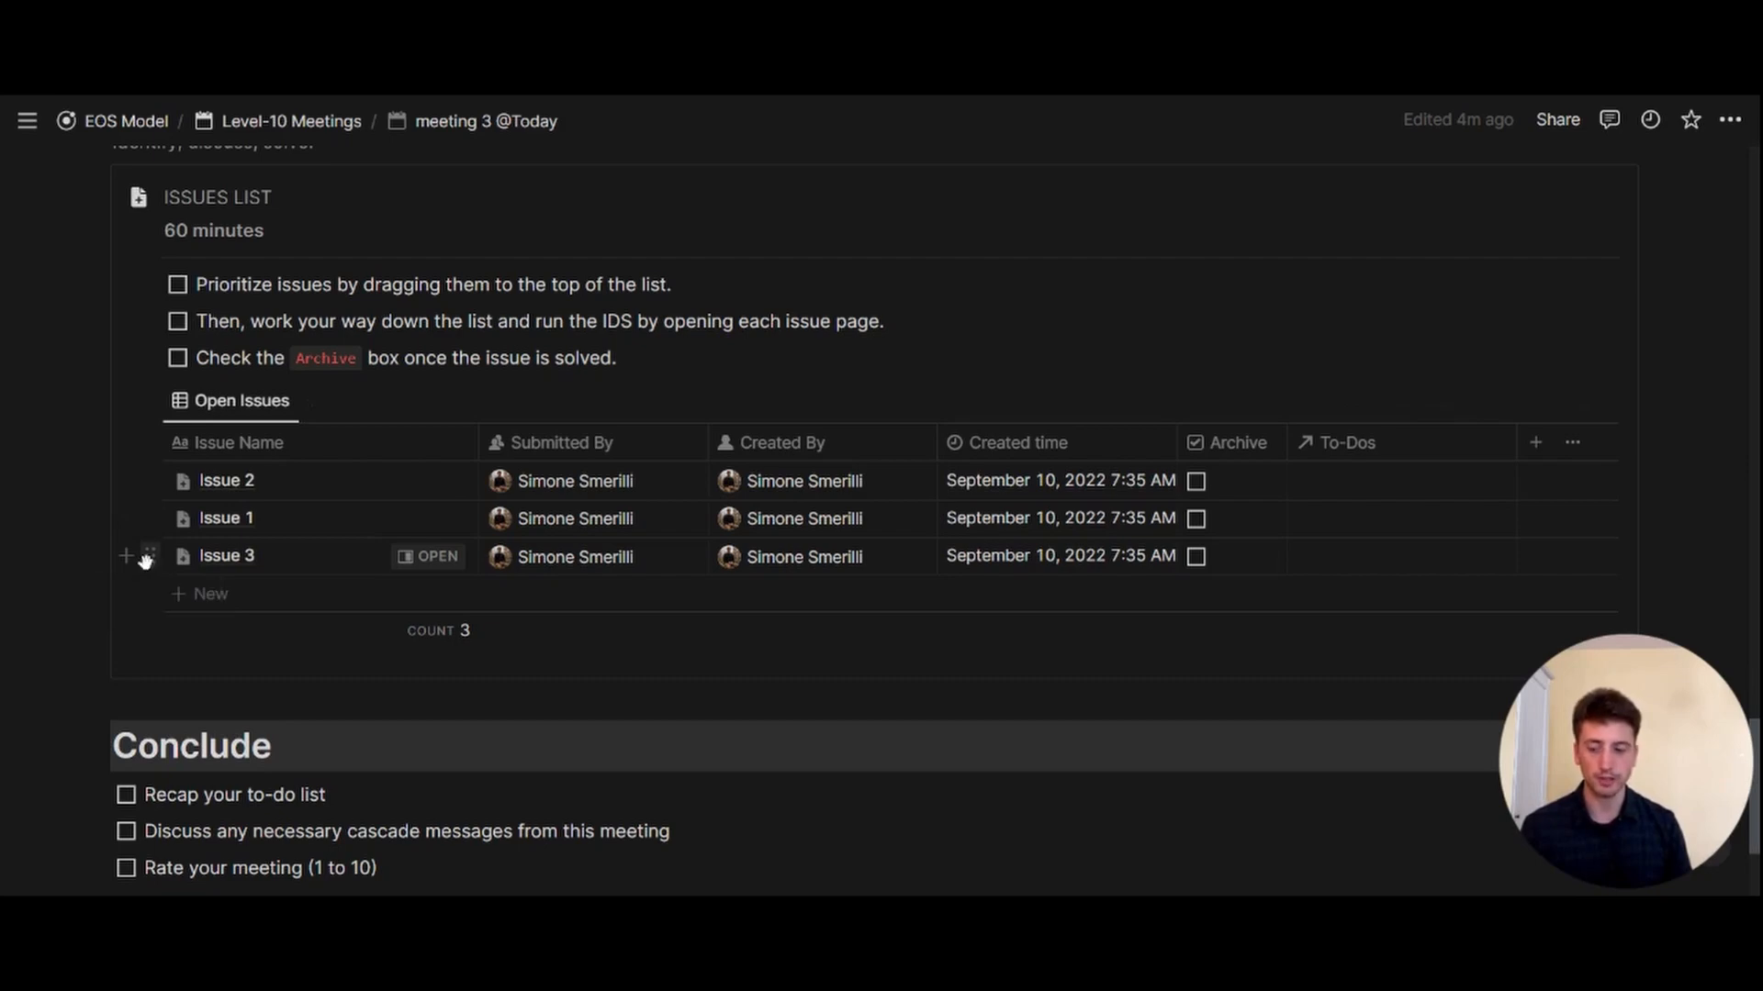
{"action": "left_click_drag", "start_coordinate": [150, 556], "coordinate": [147, 477]}
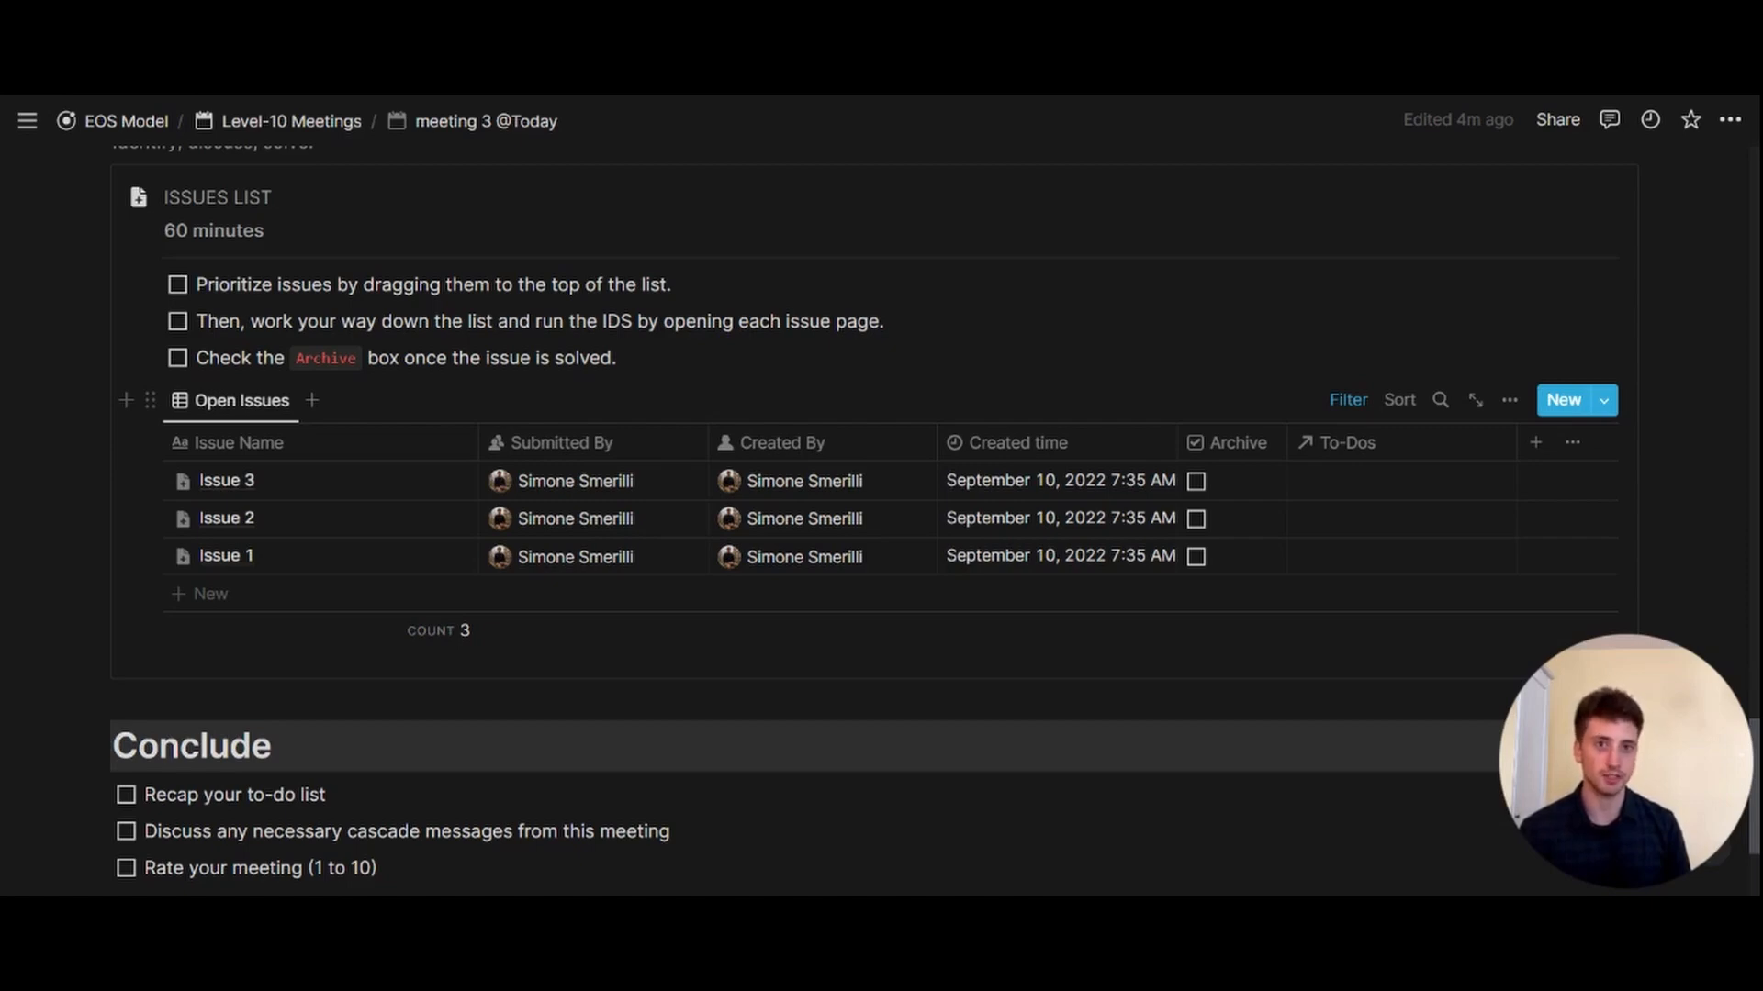
{"action": "scroll", "coordinate": [633, 349], "scroll_direction": "down", "scroll_amount": 2}
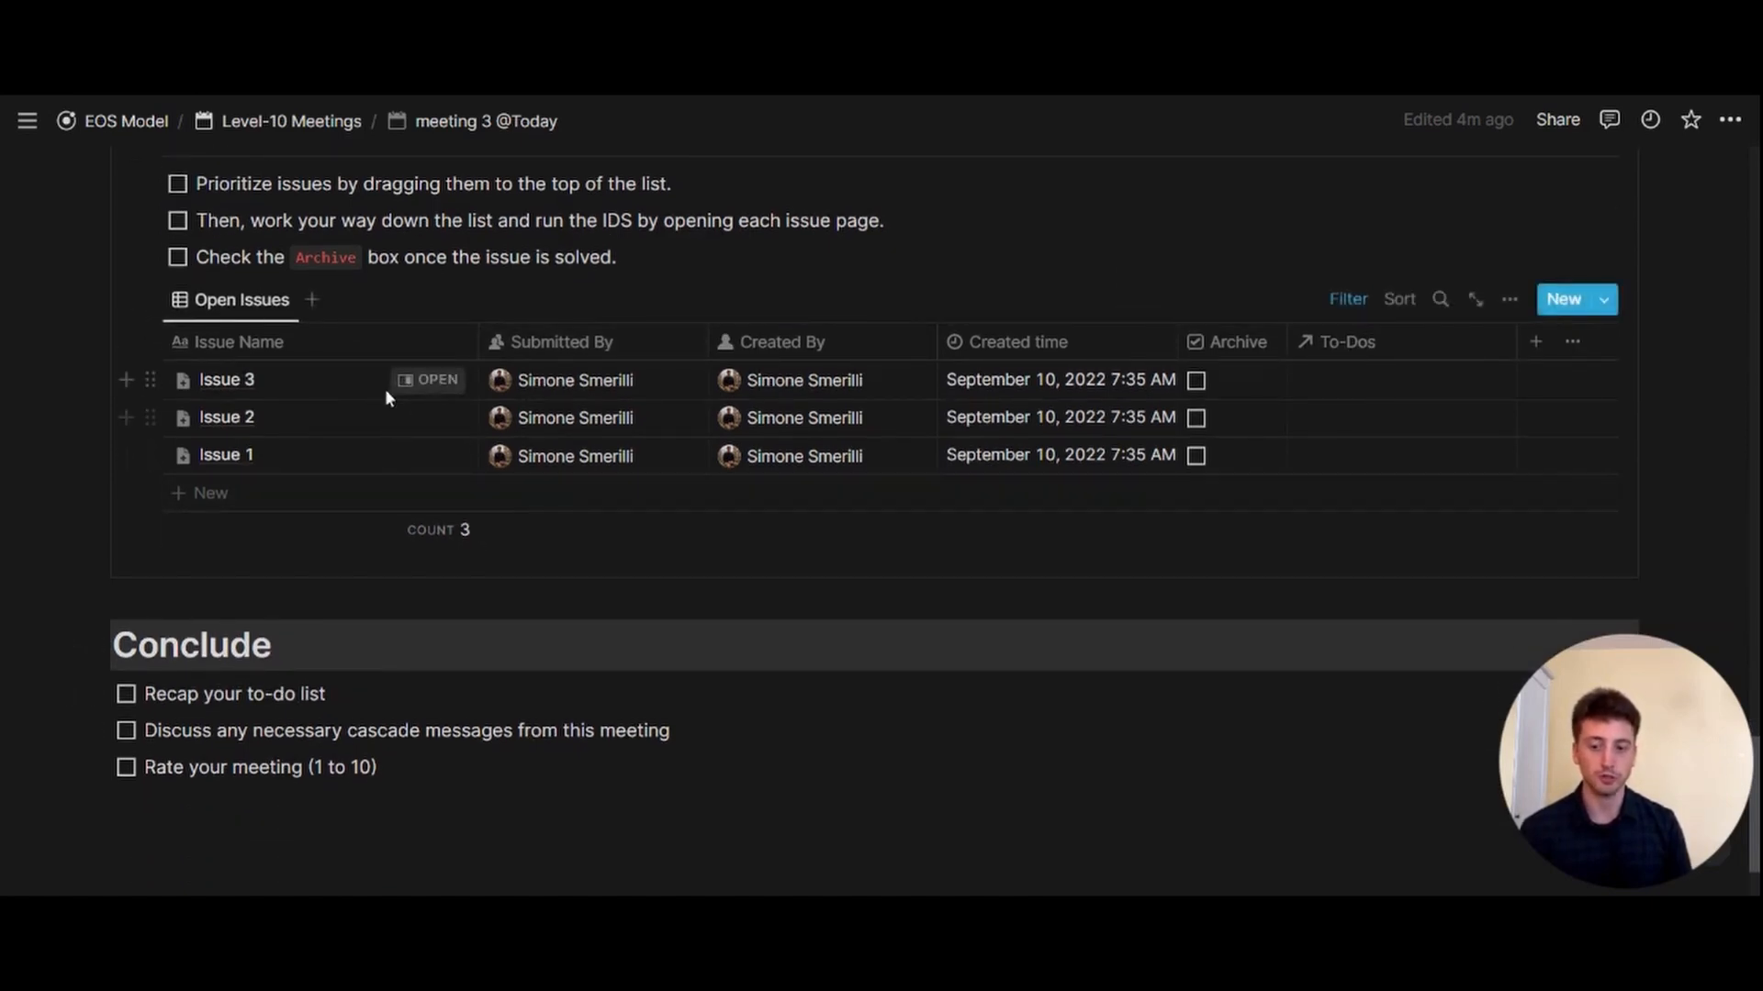
- Review Issue 3's Identify, Discuss, Solve and To-Dos sections, close its page and look over the meeting's Conclude checklist
{"action": "left_click", "coordinate": [418, 383]}
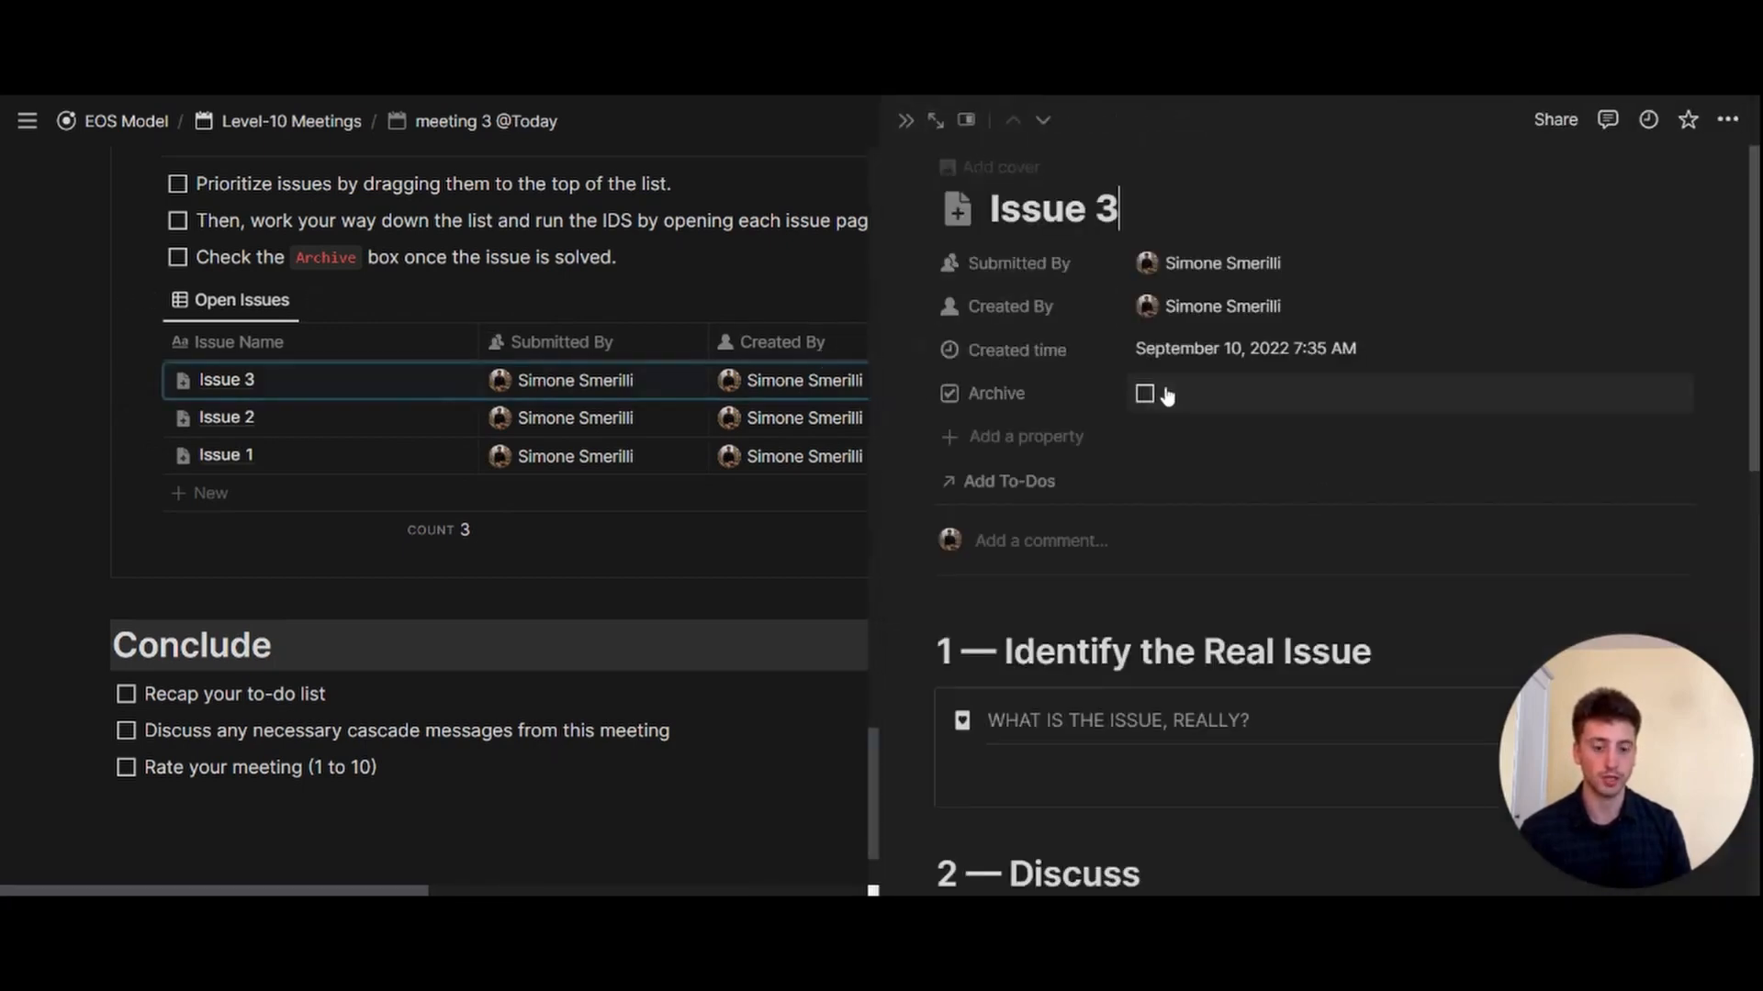
{"action": "scroll", "coordinate": [1166, 395], "scroll_direction": "down", "scroll_amount": 3}
{"action": "scroll", "coordinate": [1166, 395], "scroll_direction": "down", "scroll_amount": 2}
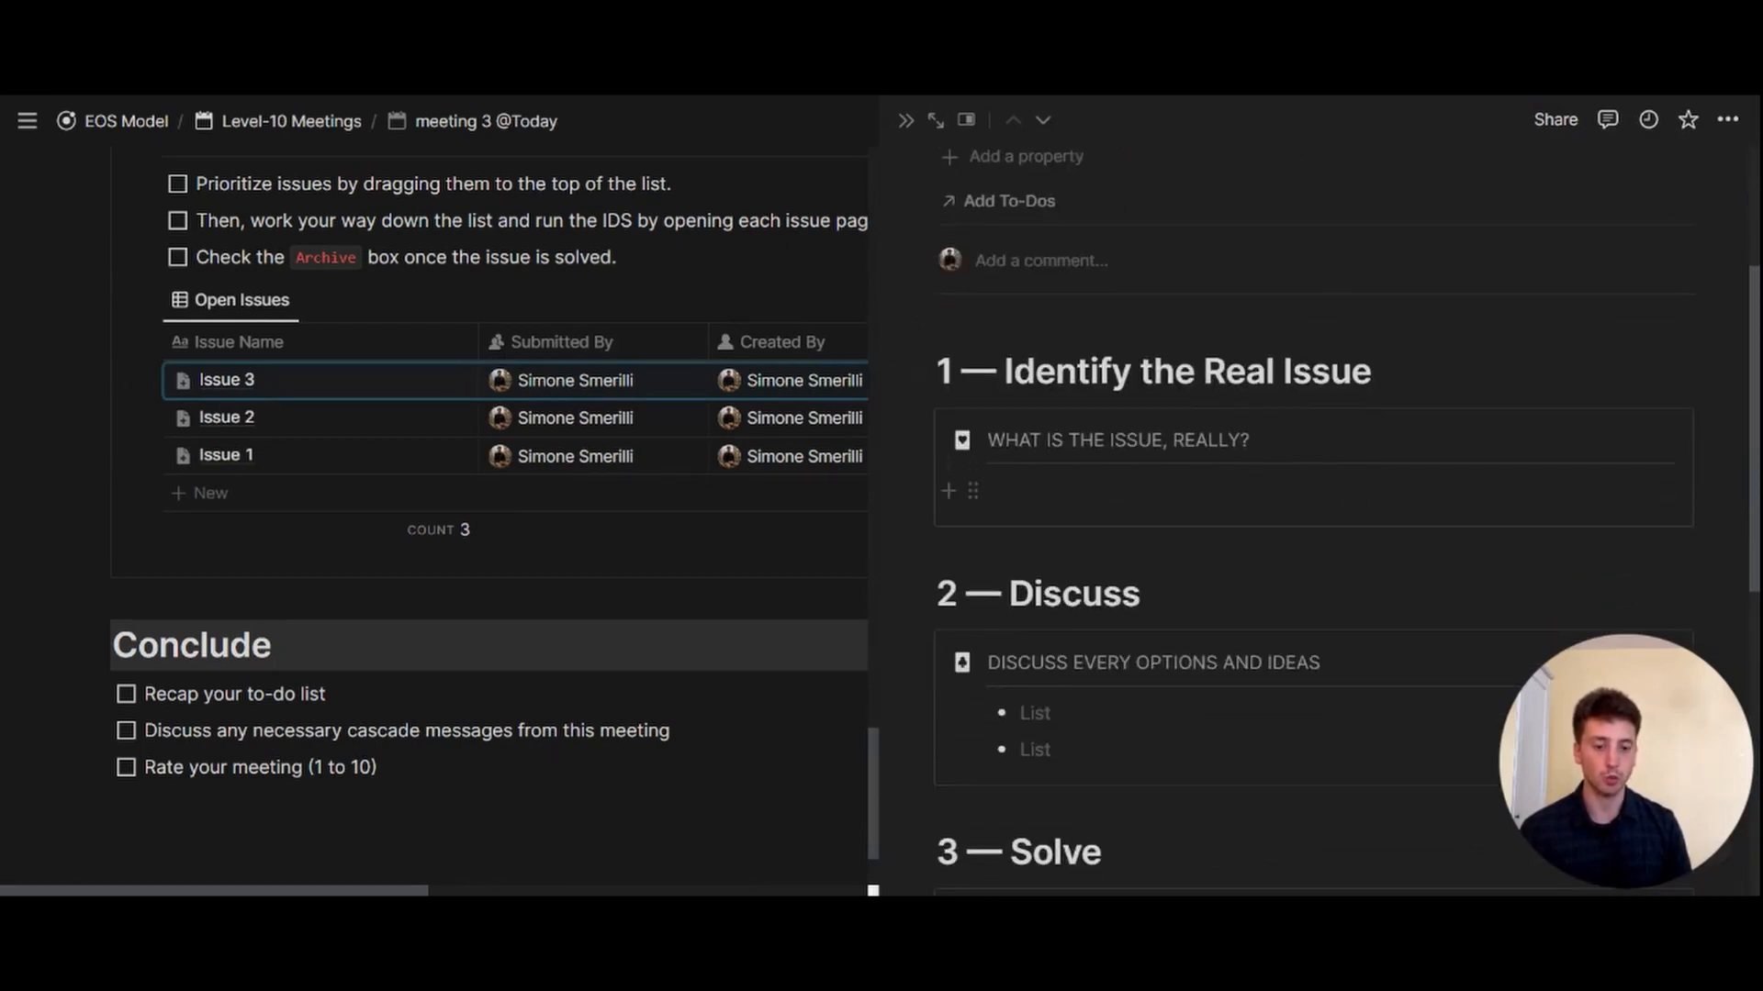
{"action": "left_click", "coordinate": [1083, 492]}
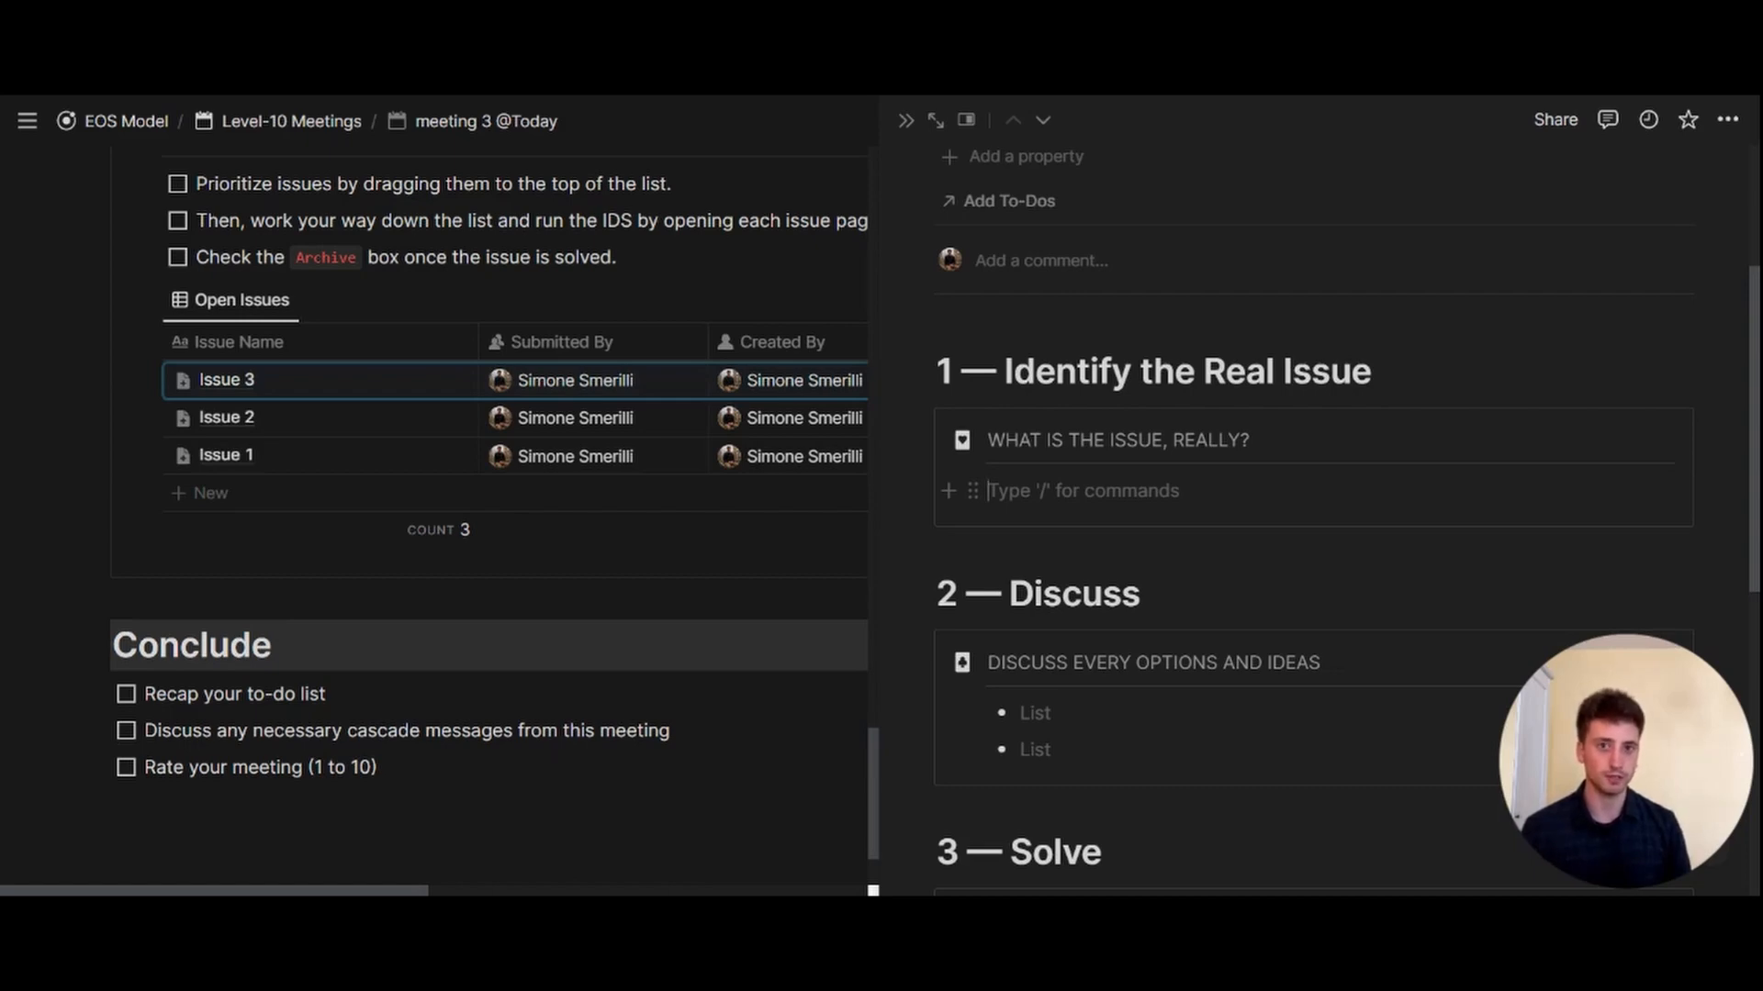
{"action": "scroll", "coordinate": [1313, 514], "scroll_direction": "down", "scroll_amount": 2}
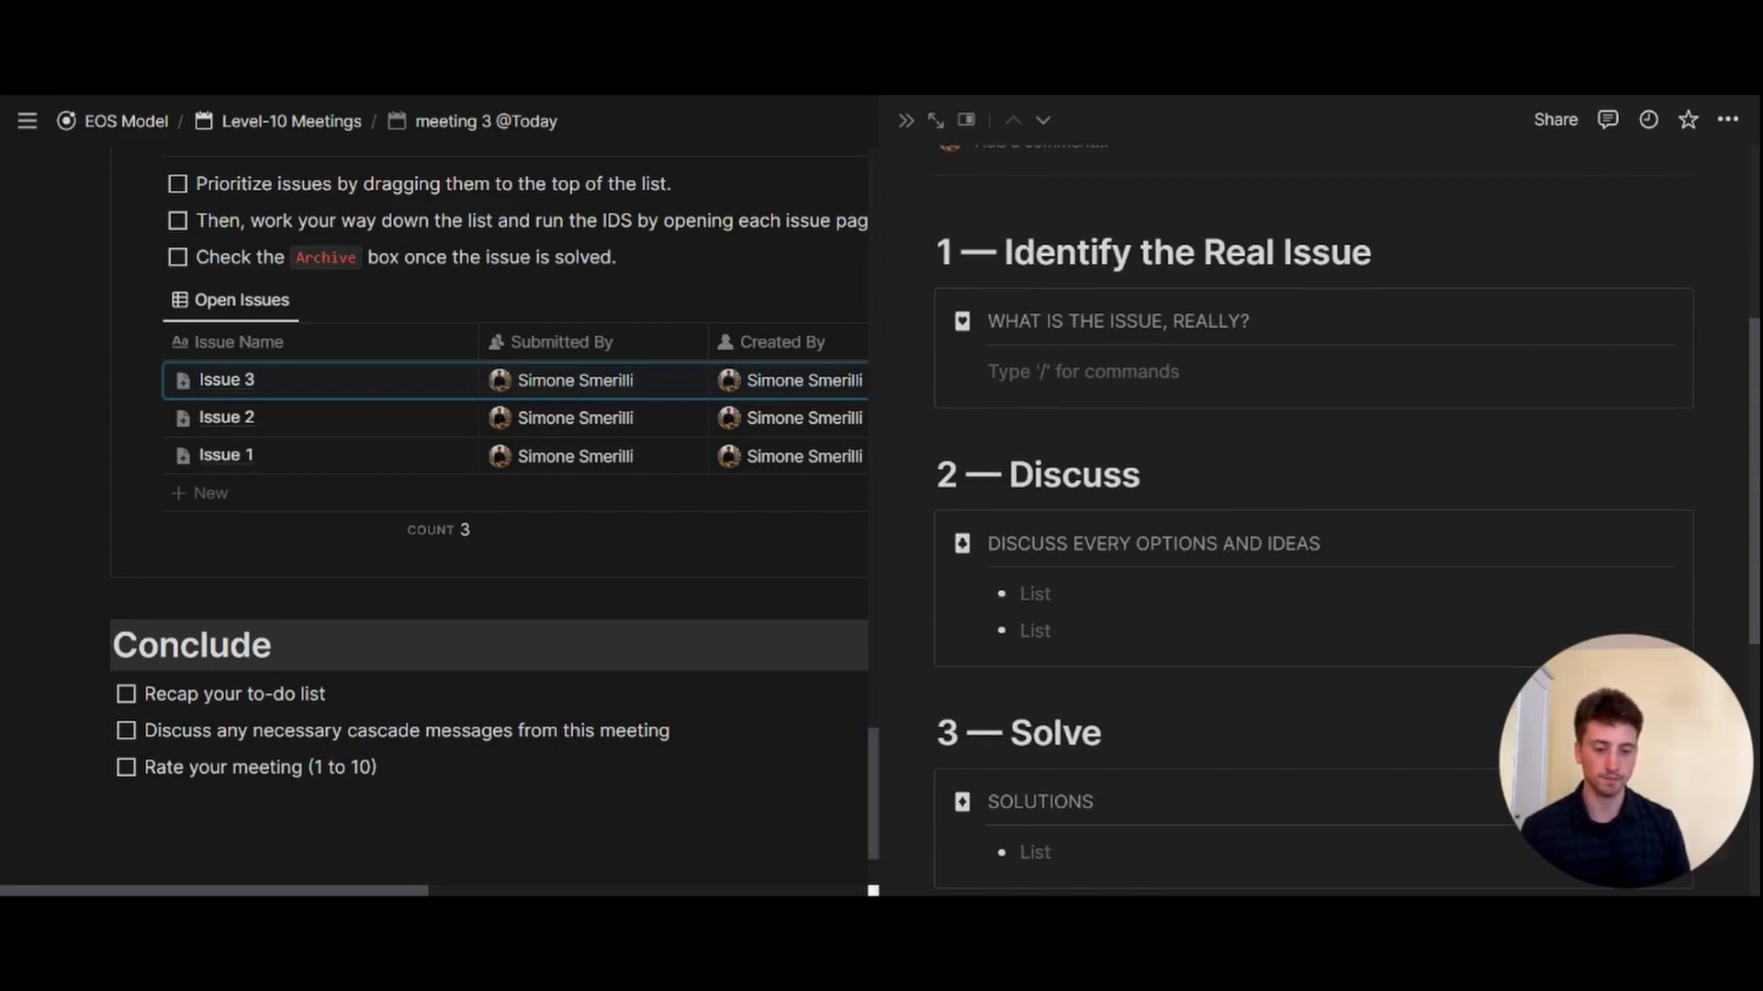
{"action": "left_click", "coordinate": [1035, 594]}
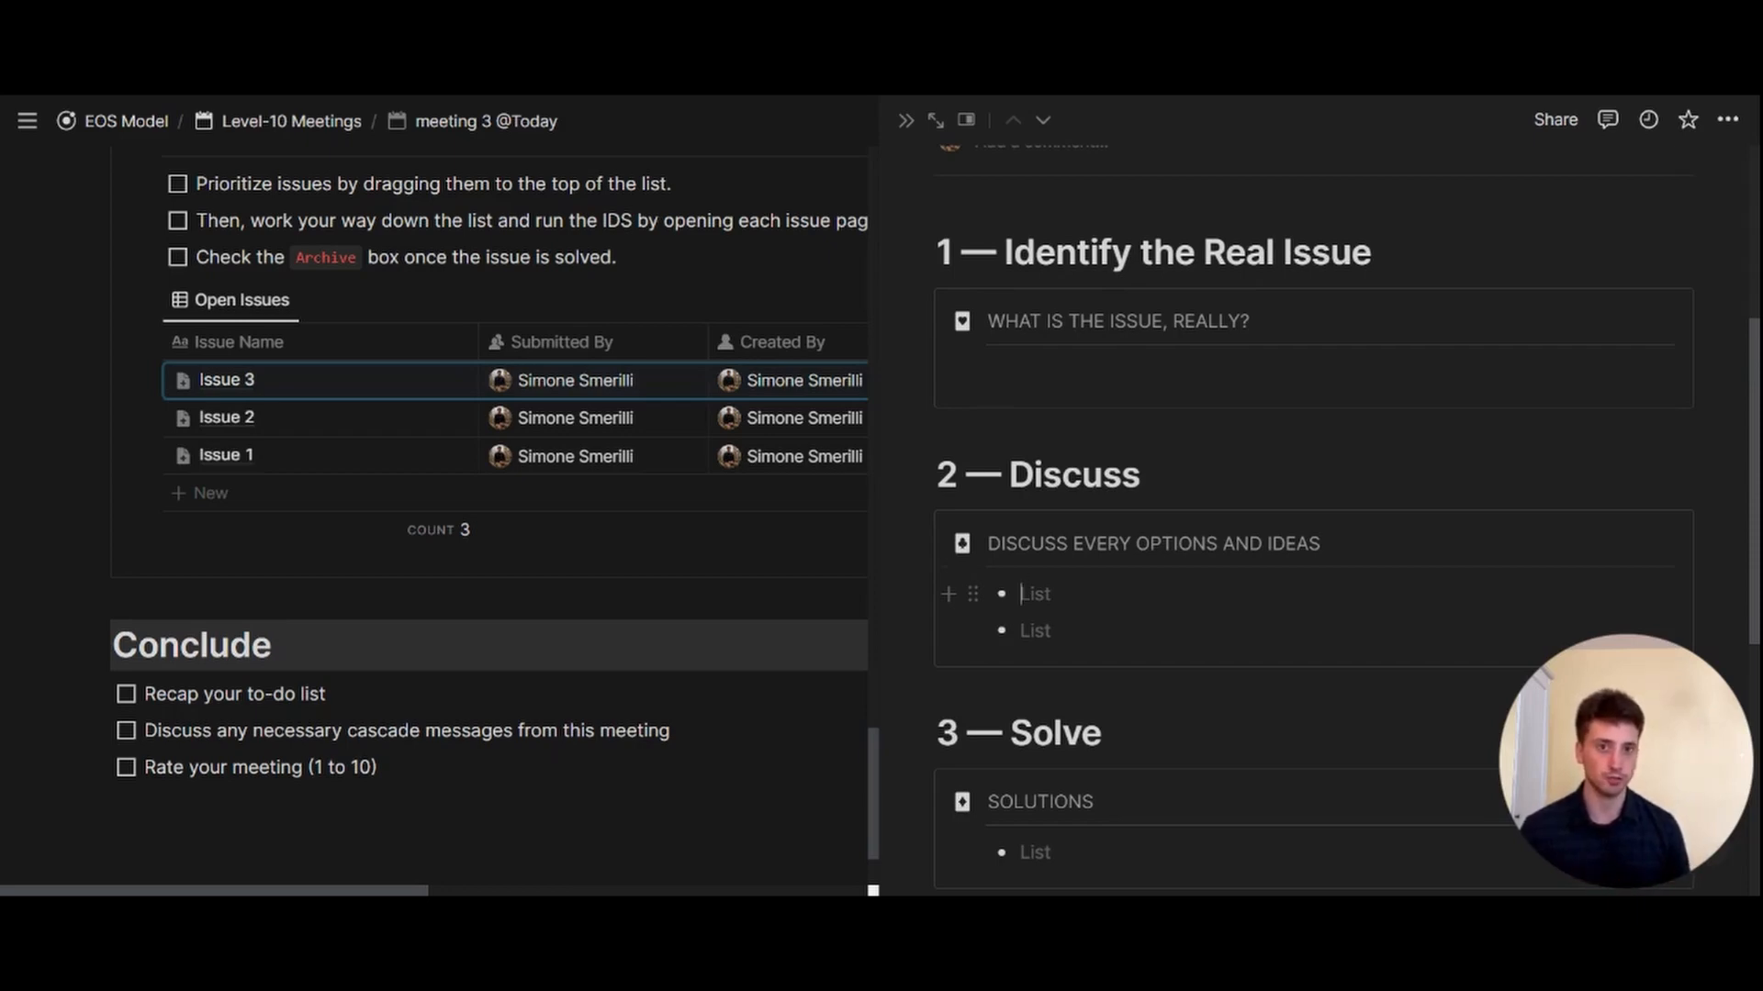
{"action": "scroll", "coordinate": [1313, 514], "scroll_direction": "down", "scroll_amount": 3}
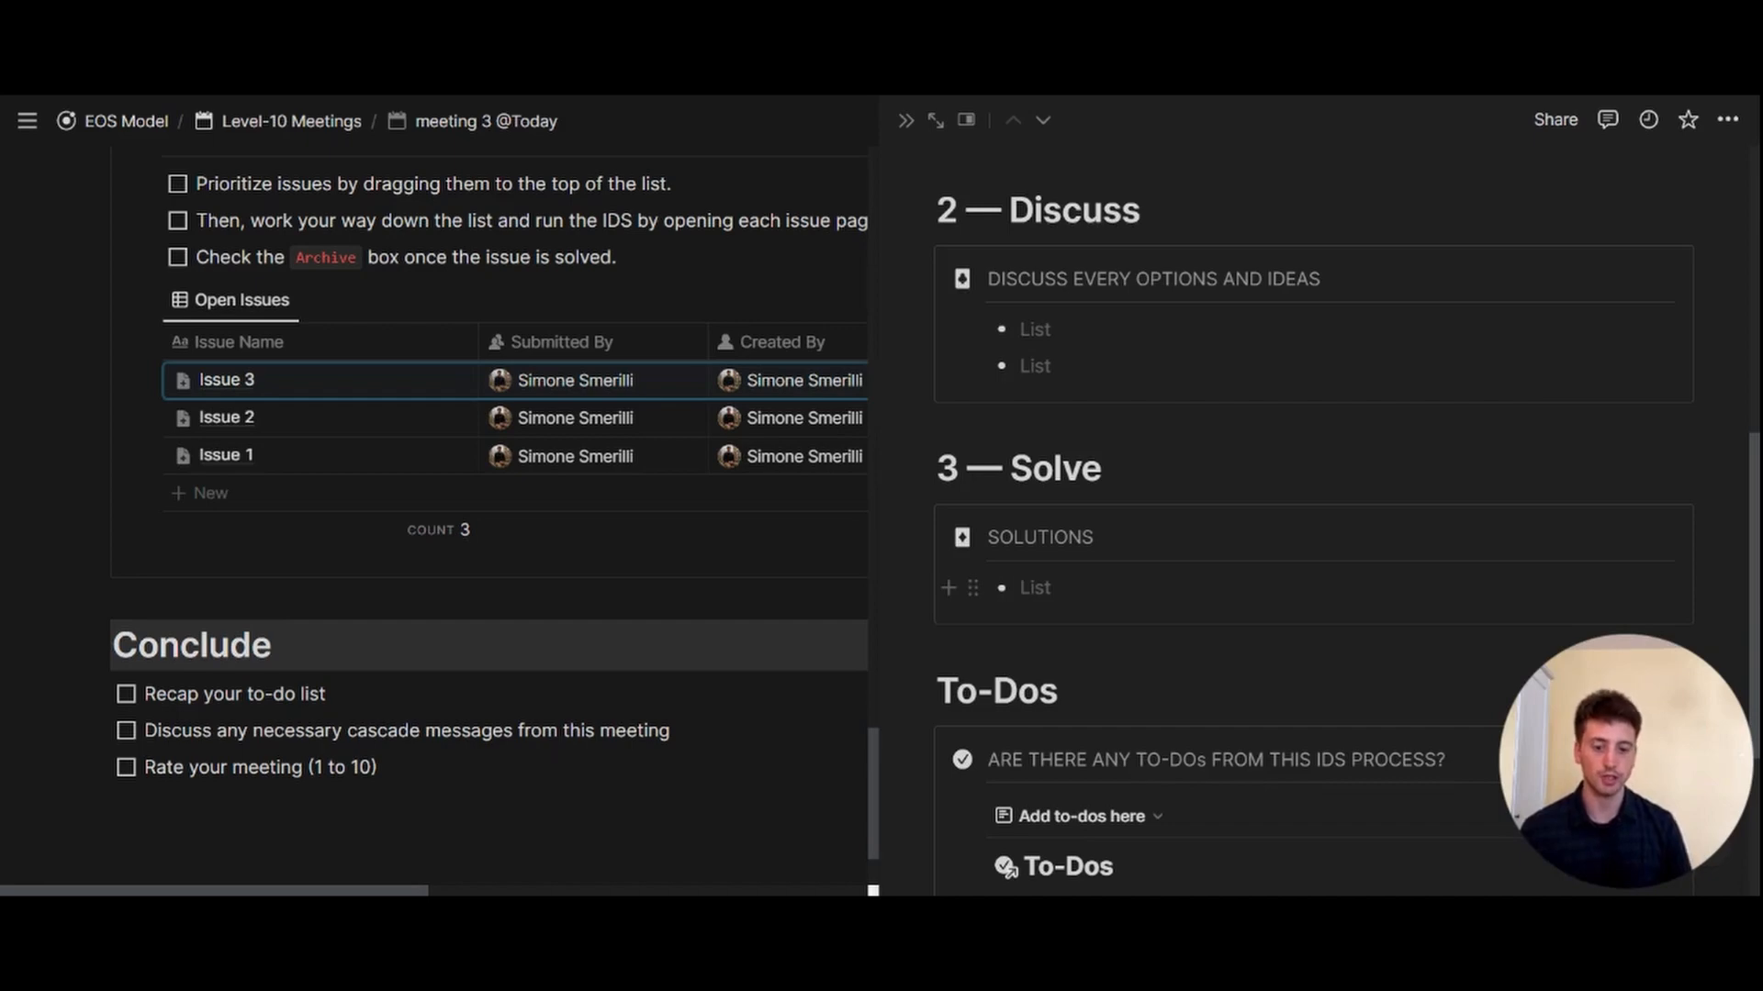
{"action": "left_click", "coordinate": [1023, 587]}
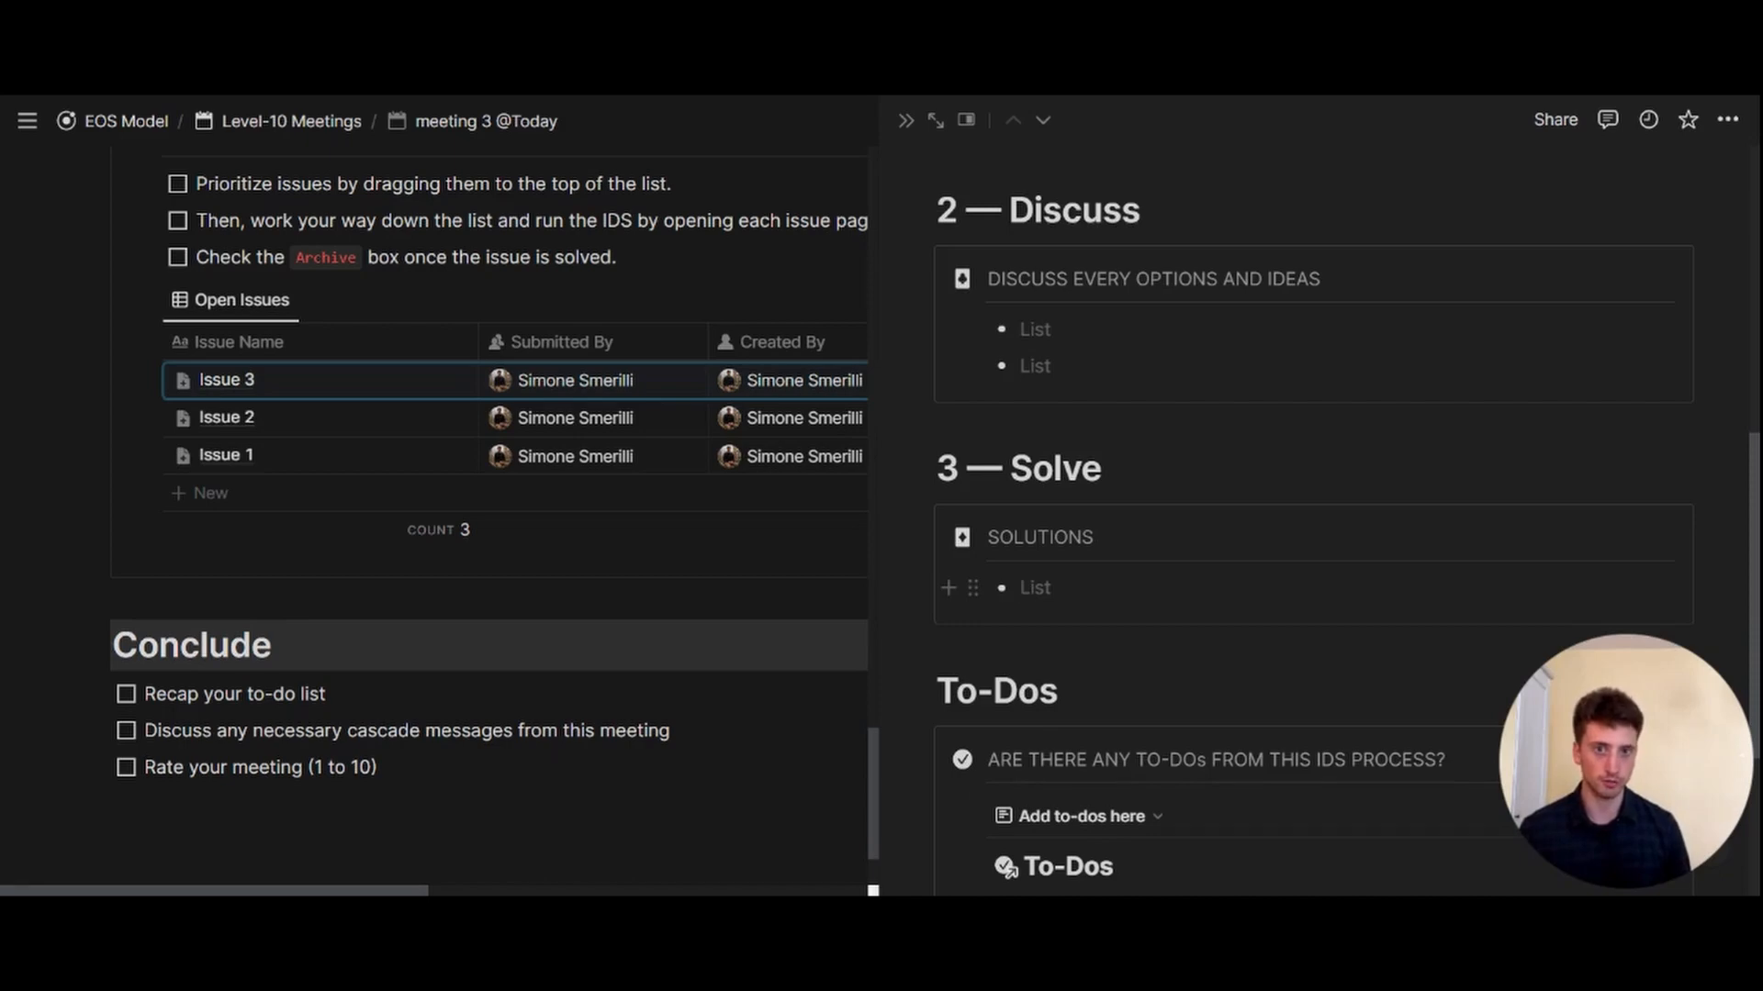
{"action": "scroll", "coordinate": [1312, 551], "scroll_direction": "down", "scroll_amount": 3}
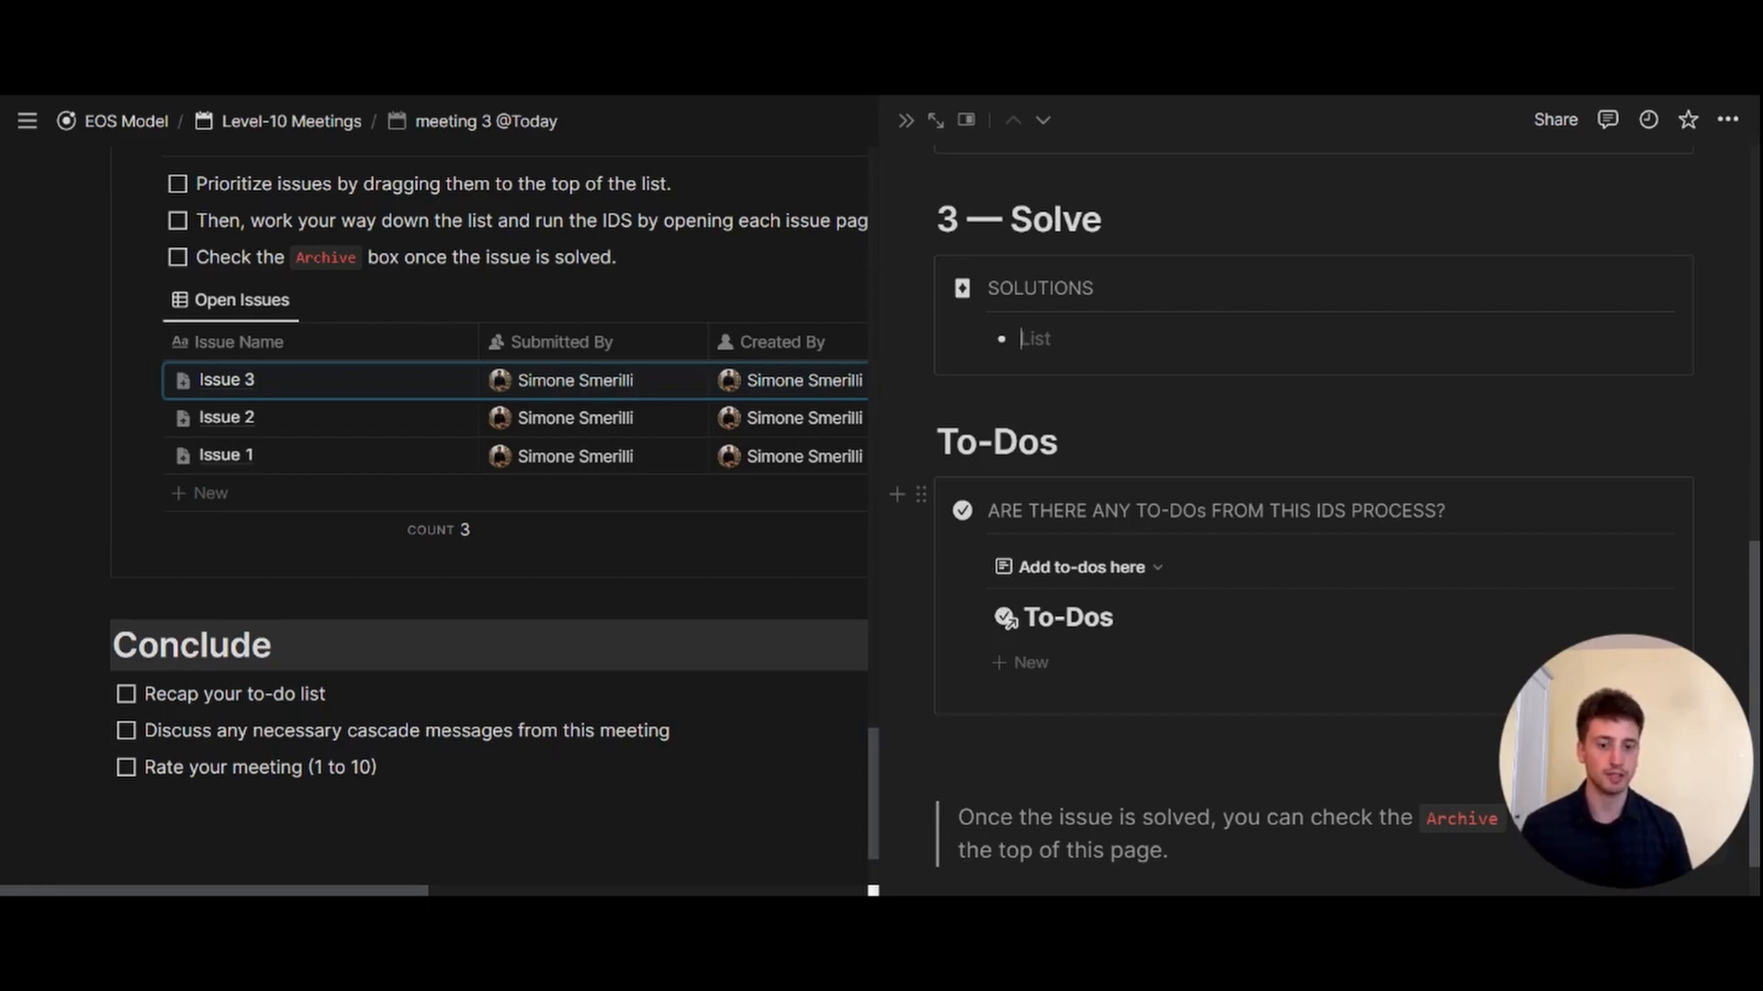
{"action": "left_click", "coordinate": [901, 121]}
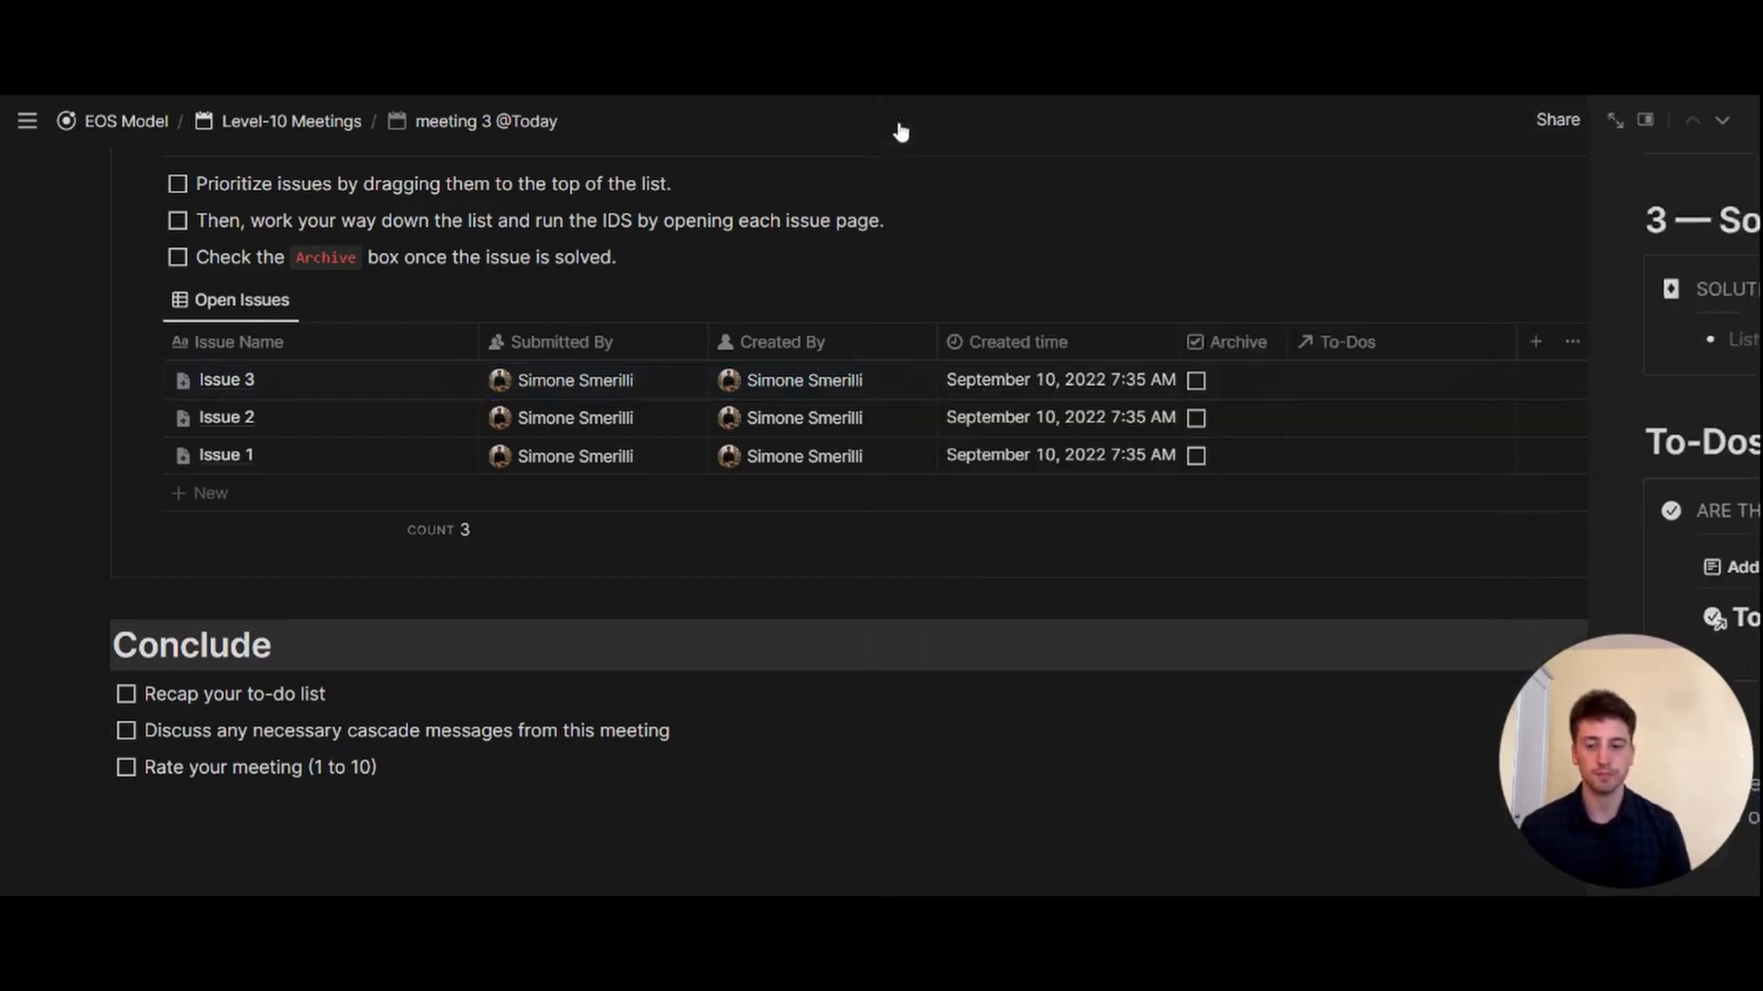
{"action": "scroll", "coordinate": [695, 368], "scroll_direction": "down", "scroll_amount": 2}
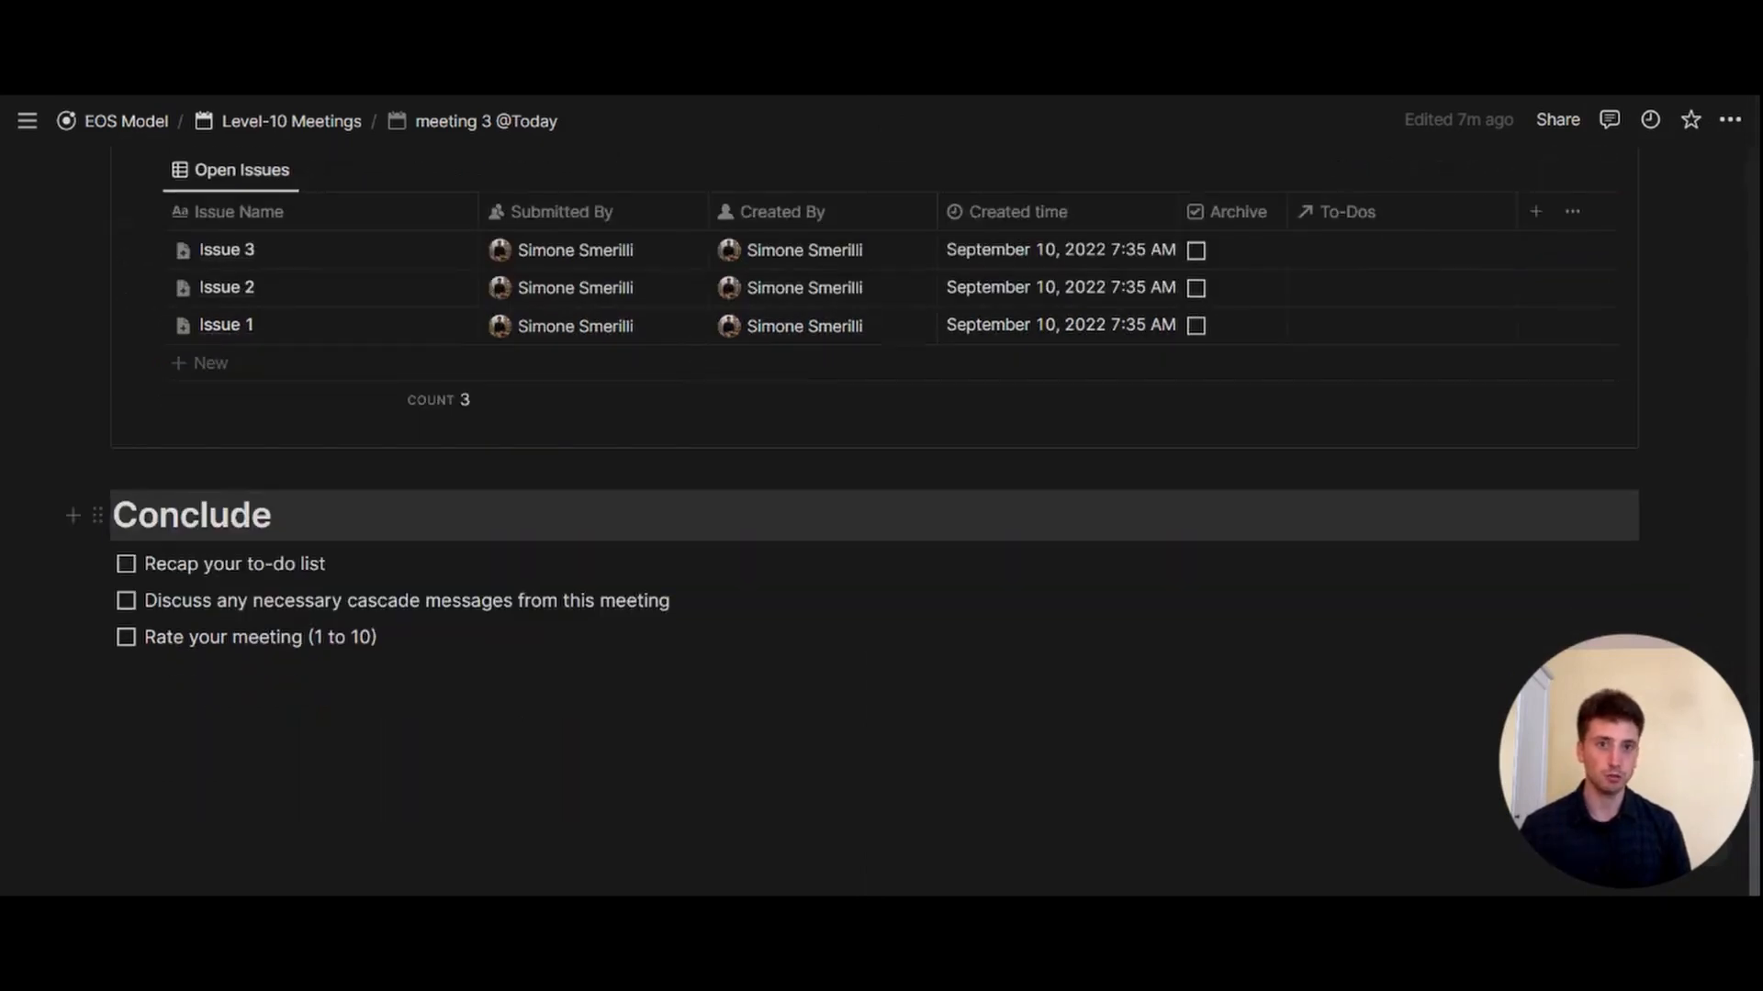
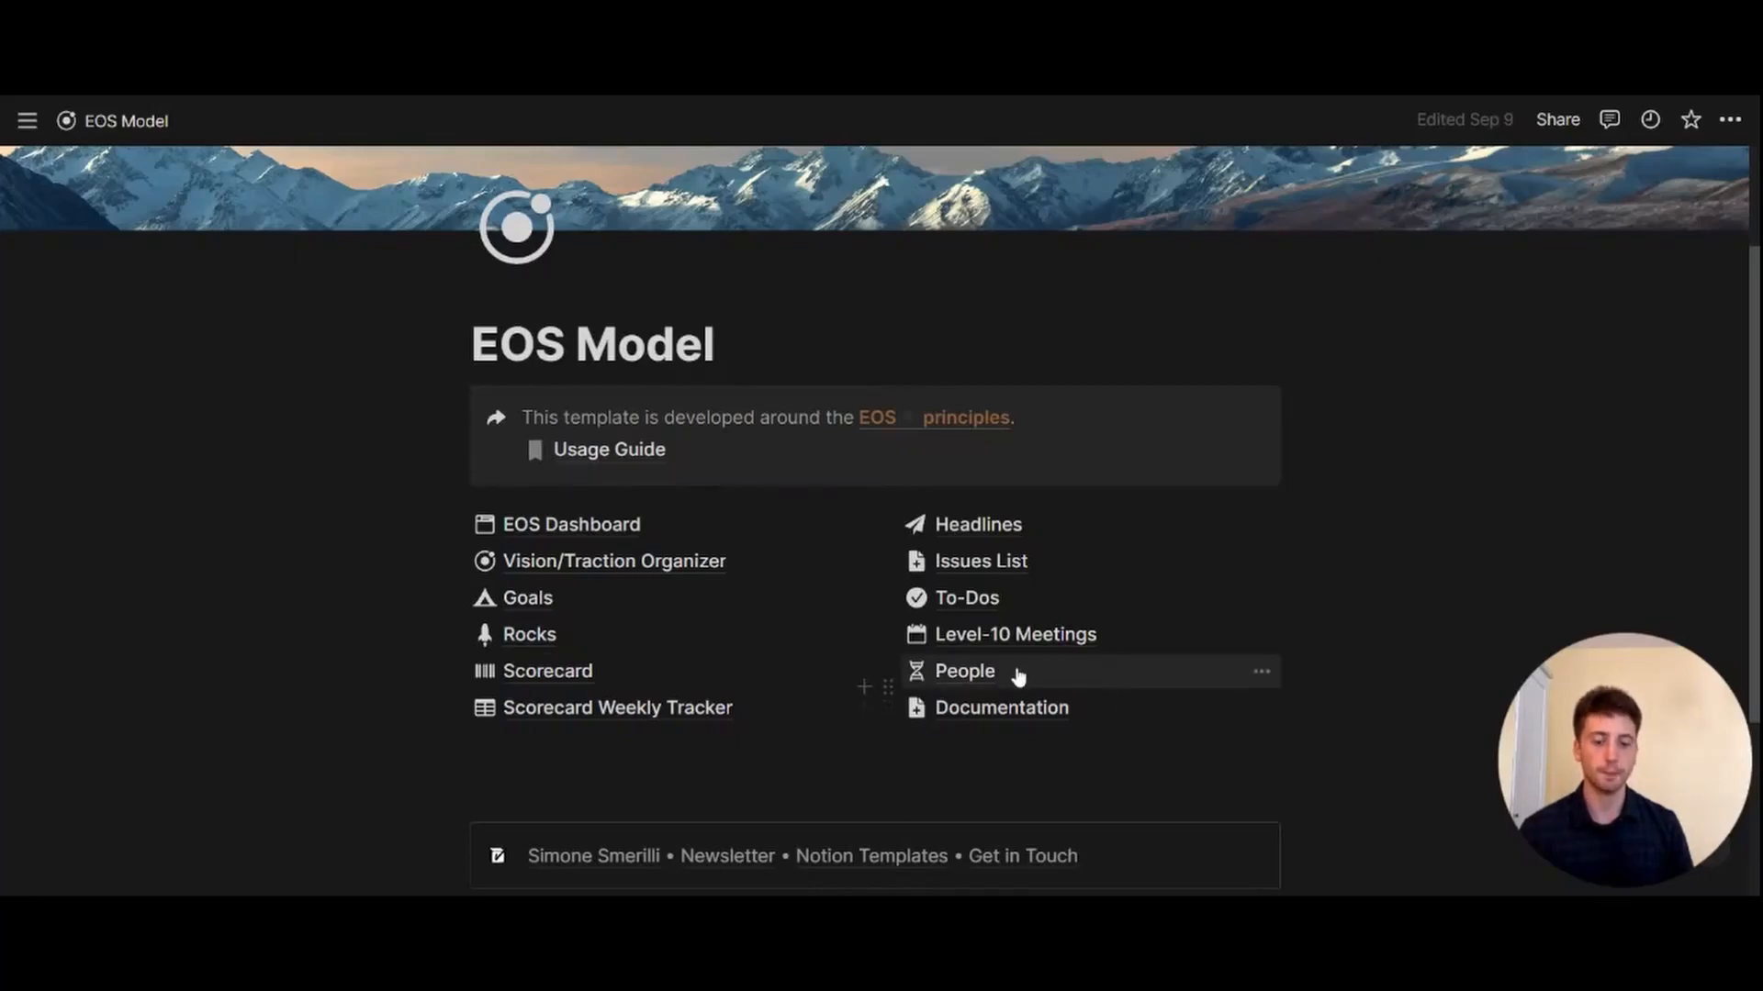
- Open the People database and inspect the Visionary's page, including the upload options for the headshot
{"action": "left_click", "coordinate": [964, 671]}
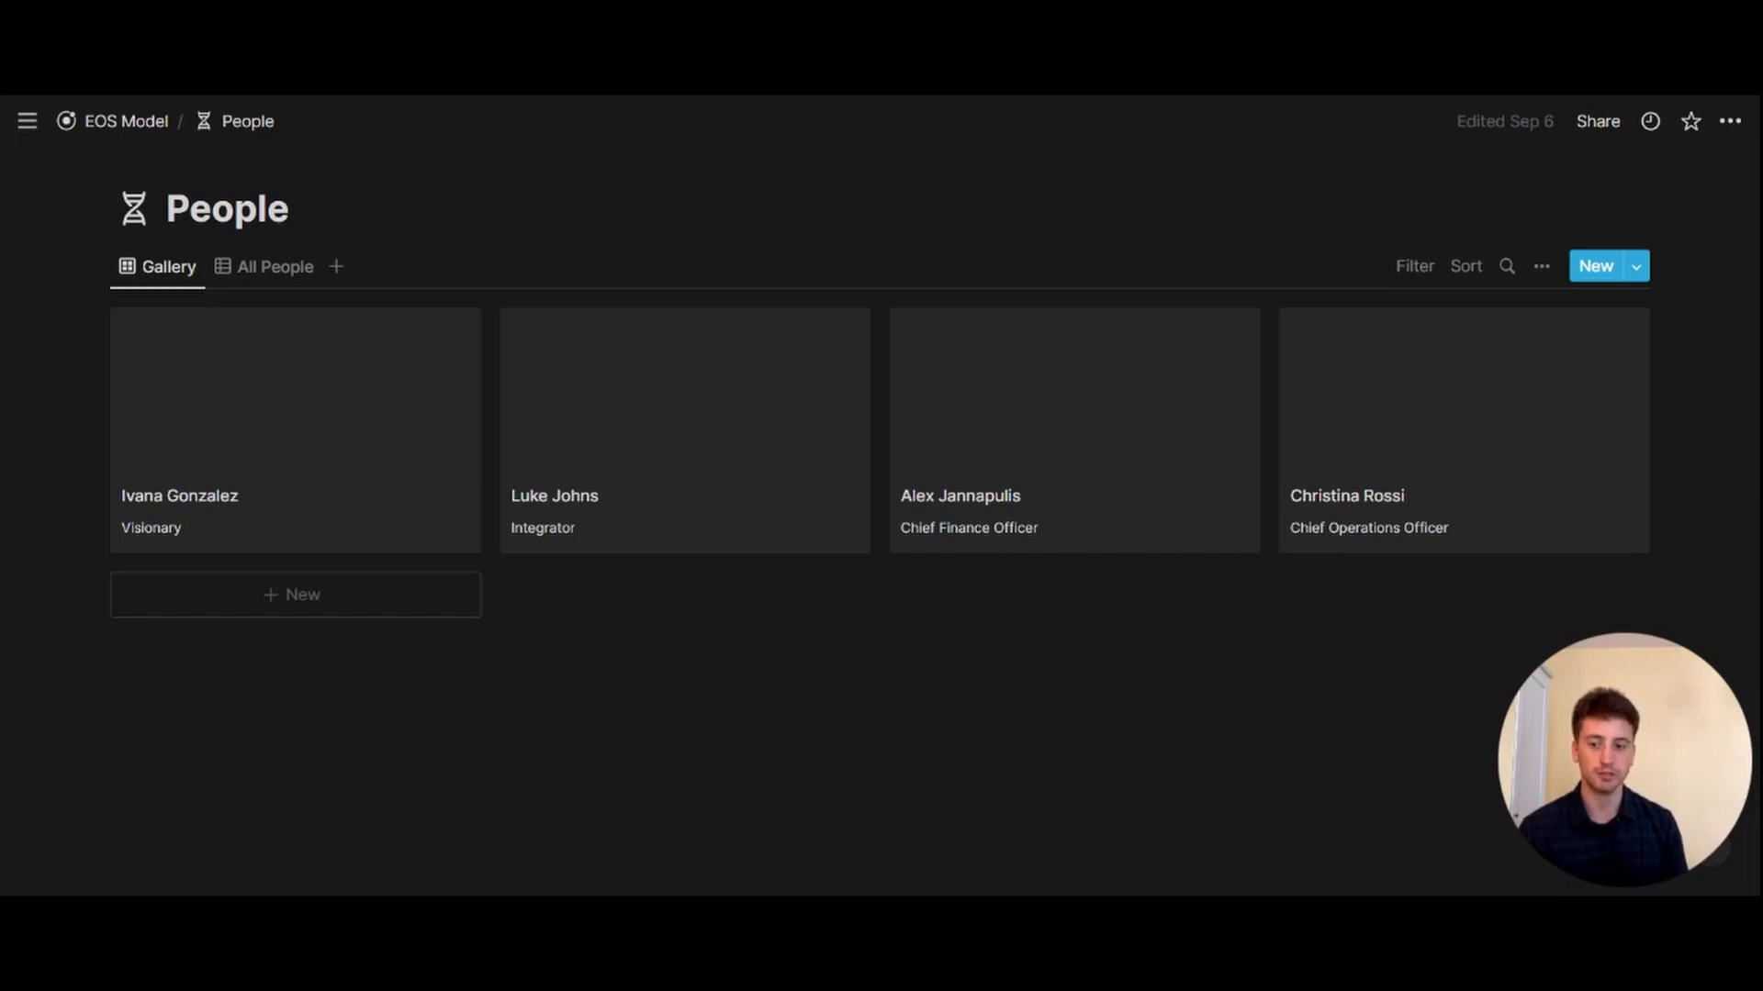
{"action": "left_click", "coordinate": [256, 460]}
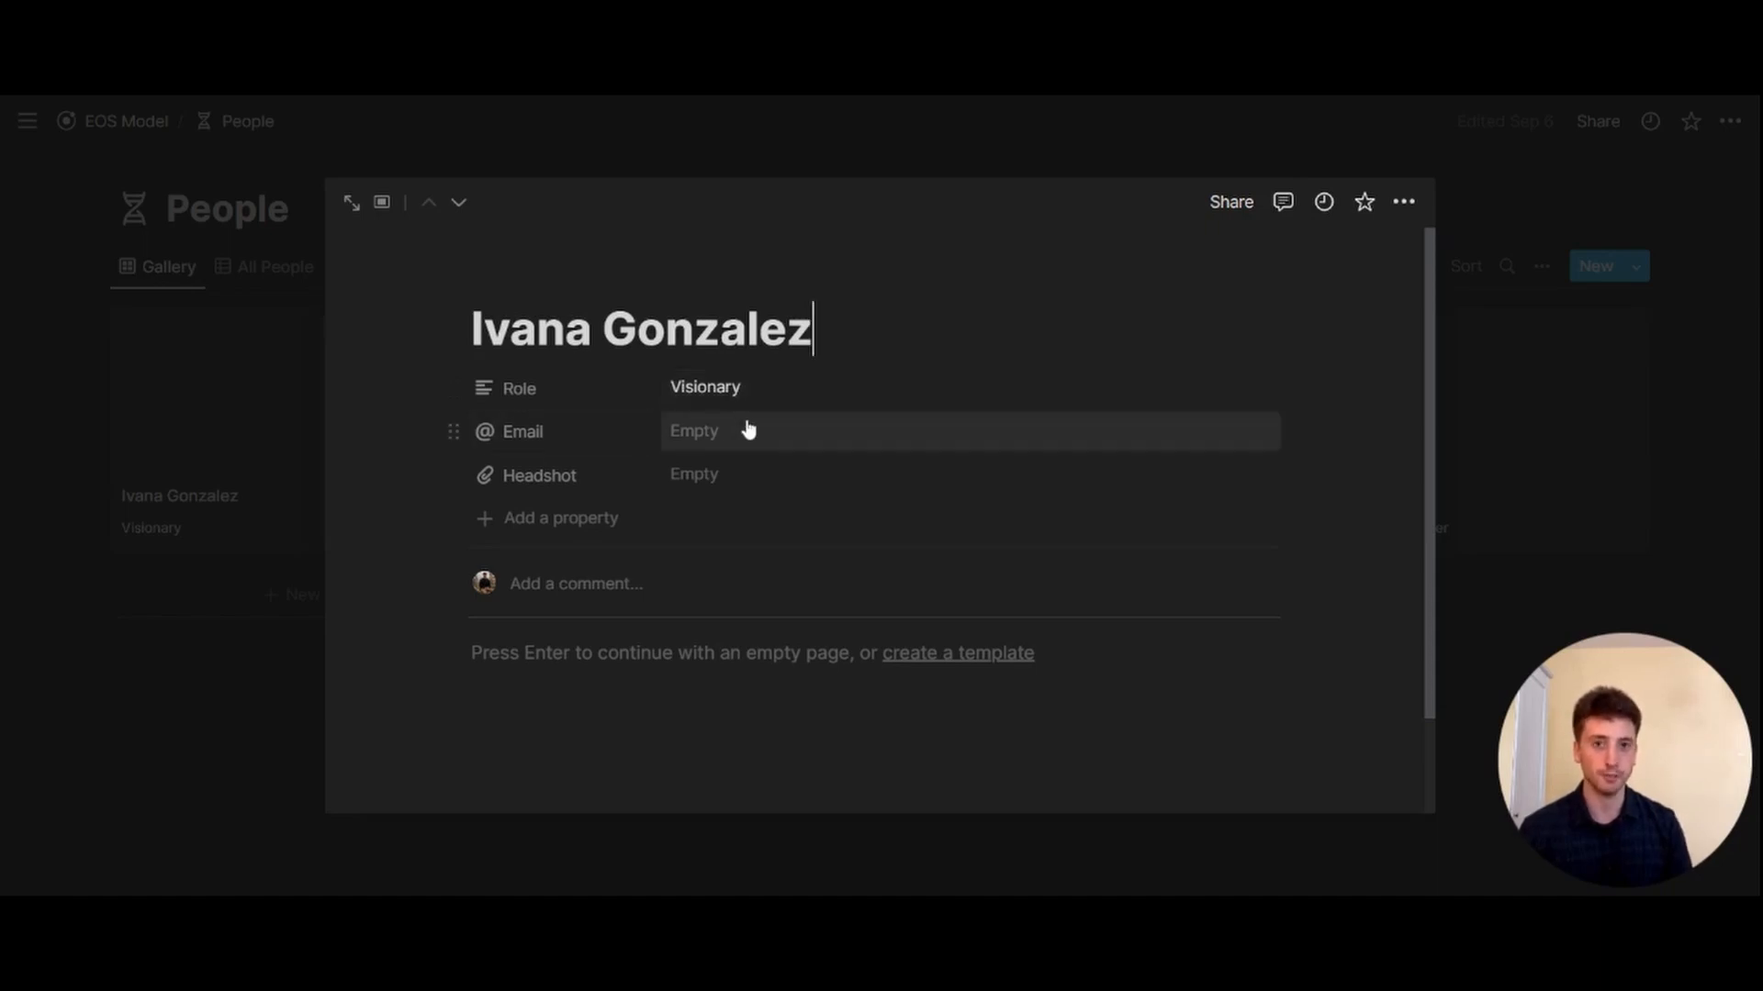
{"action": "left_click", "coordinate": [730, 487]}
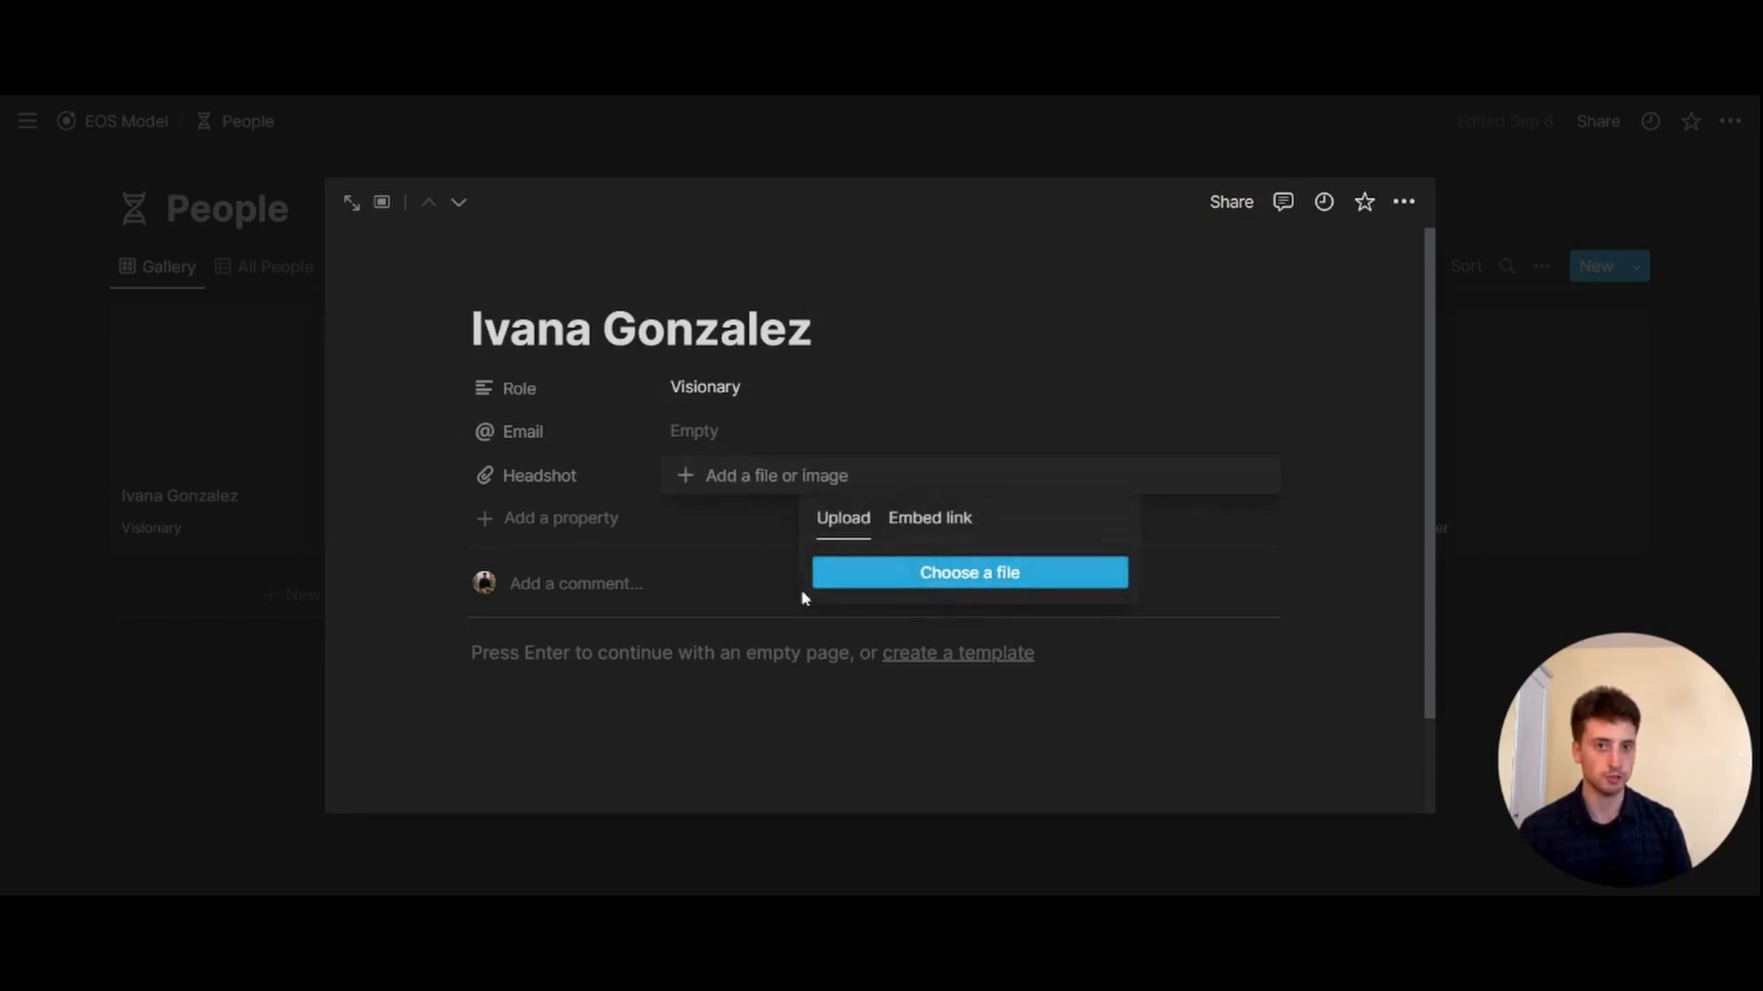
{"action": "left_click", "coordinate": [681, 596]}
{"action": "left_click", "coordinate": [188, 497]}
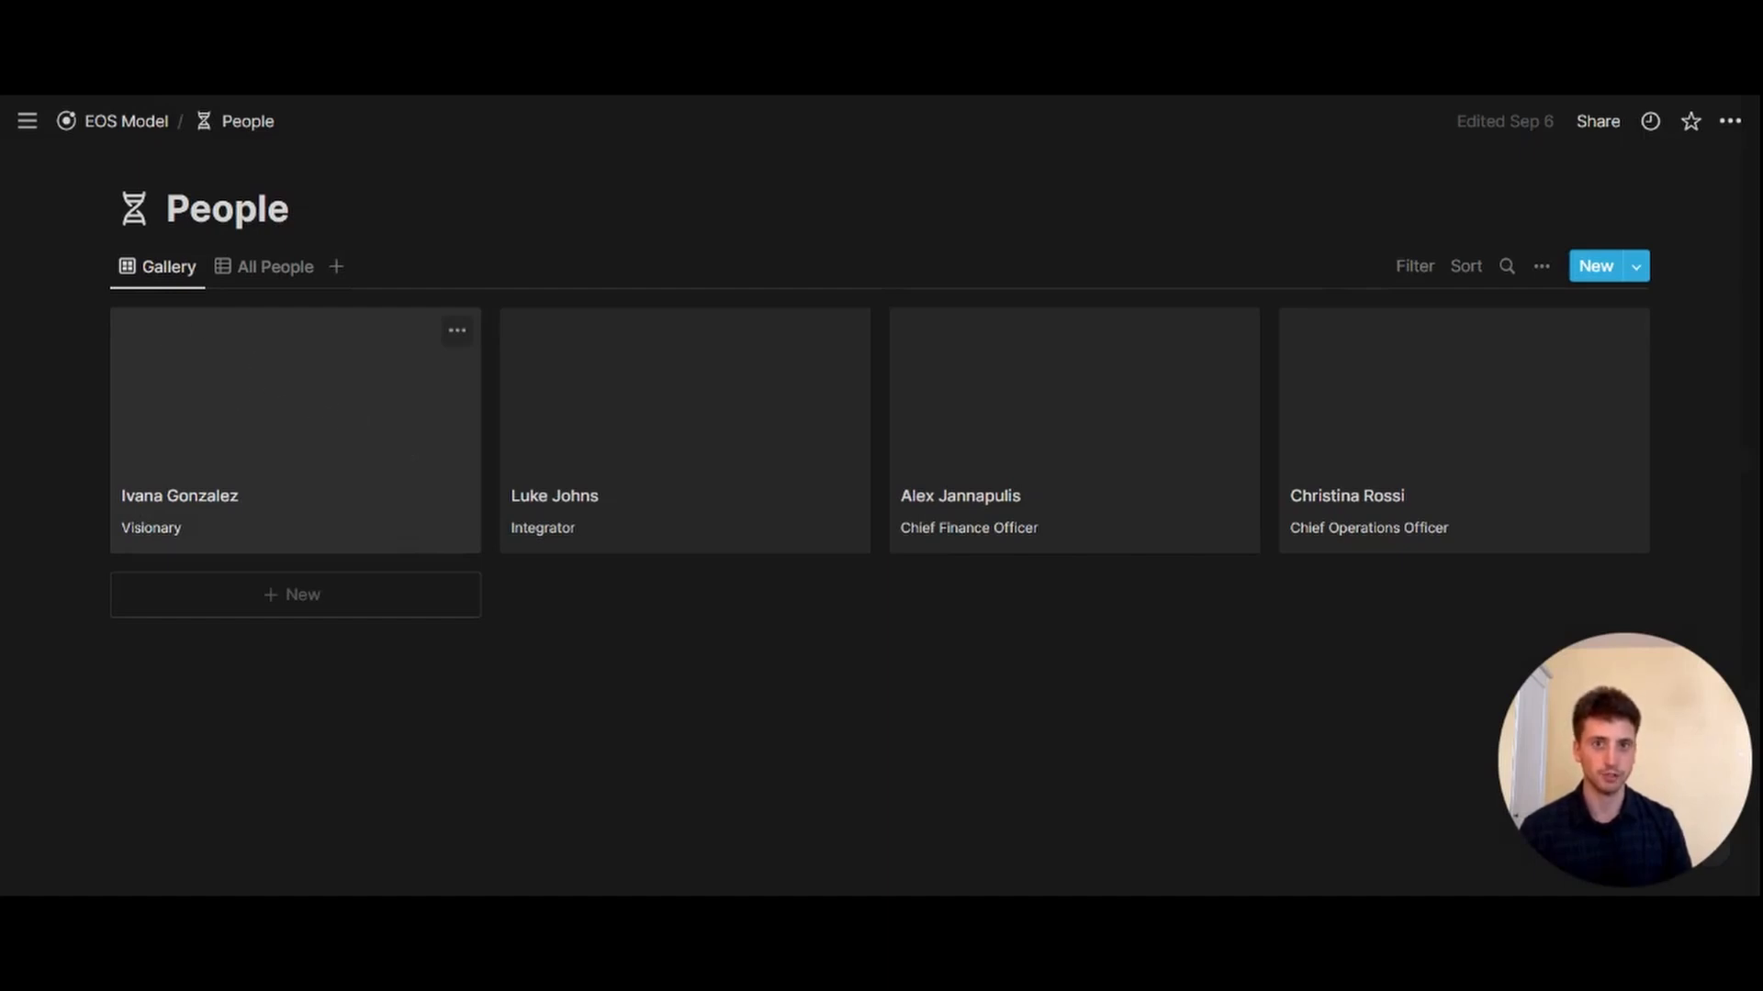
- Return to the EOS Model page and examine the Documentation database and its search option
{"action": "left_click", "coordinate": [126, 121]}
{"action": "scroll", "coordinate": [385, 317], "scroll_direction": "down", "scroll_amount": 2}
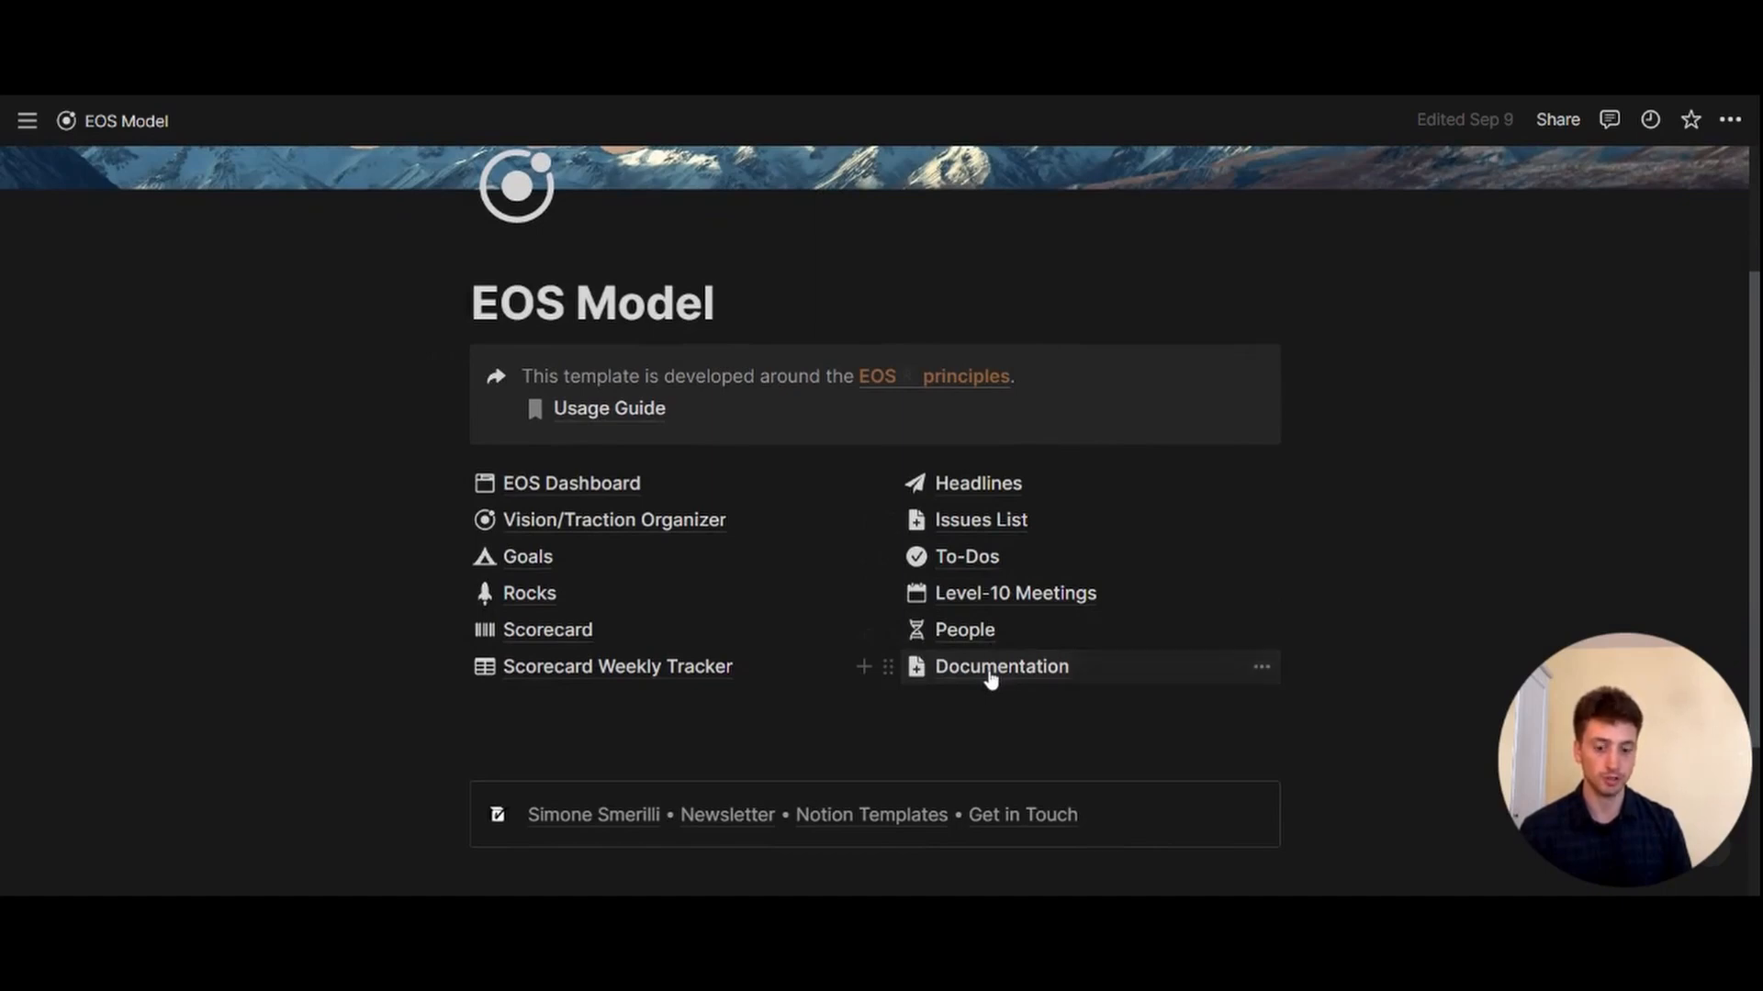
{"action": "left_click", "coordinate": [989, 676]}
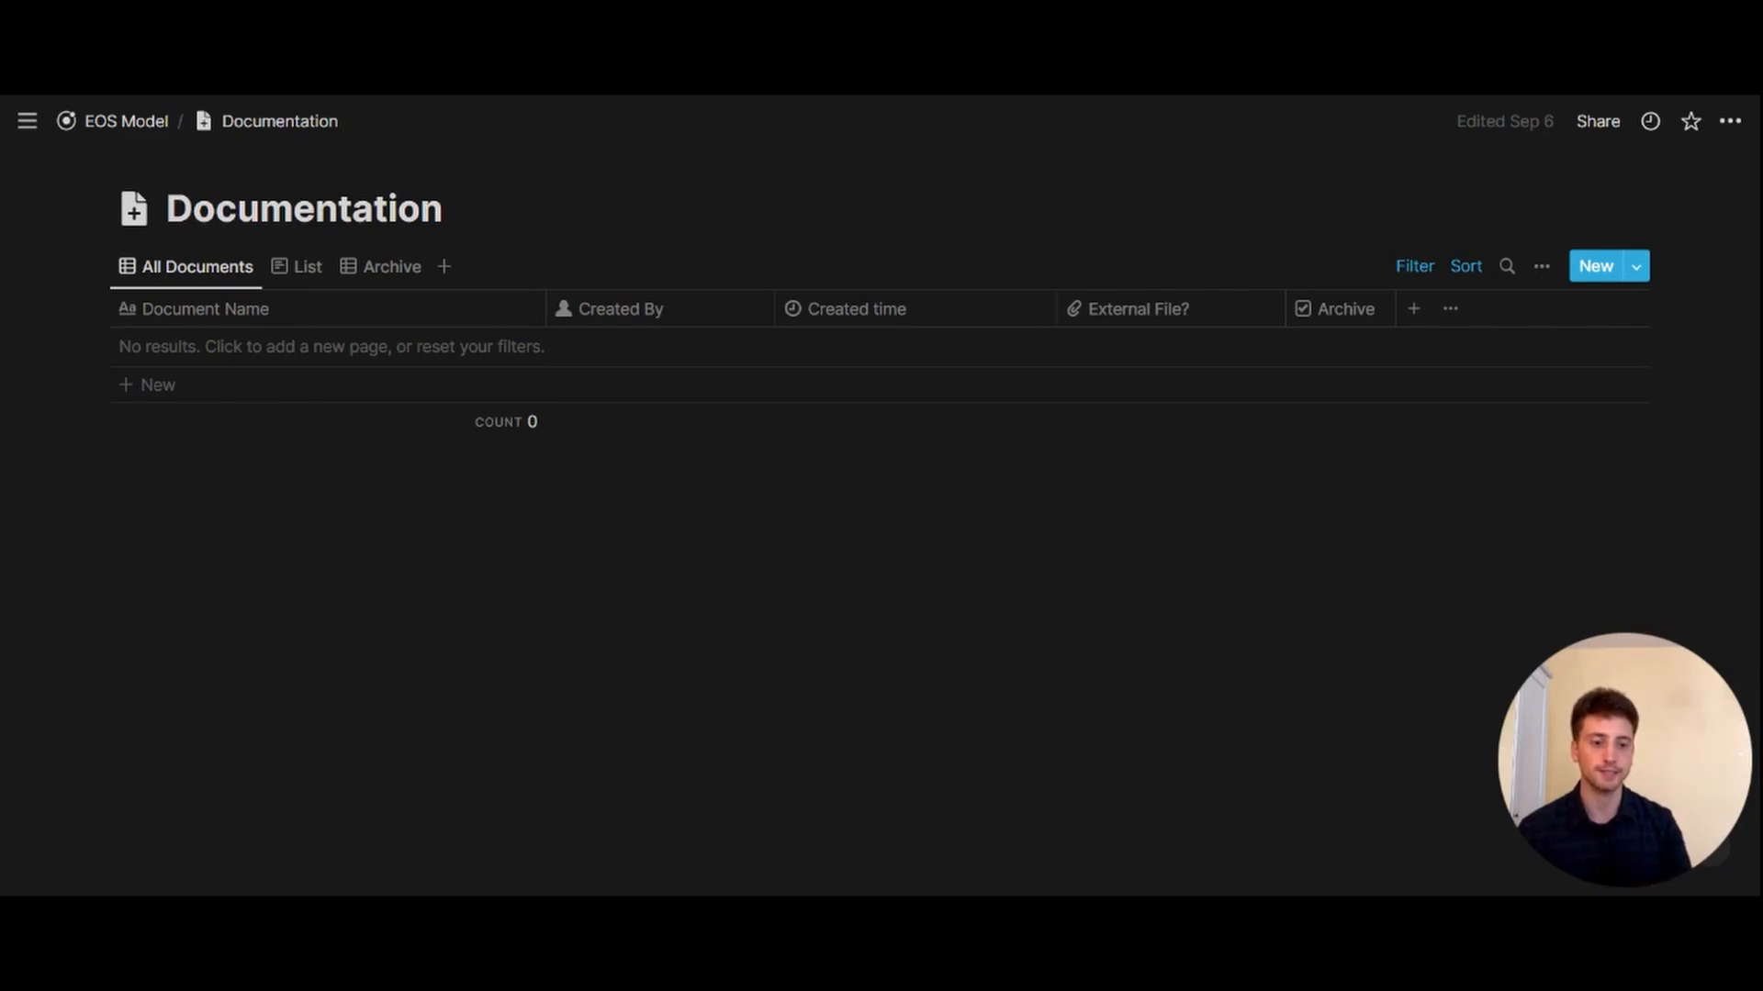
{"action": "left_click", "coordinate": [1506, 267]}
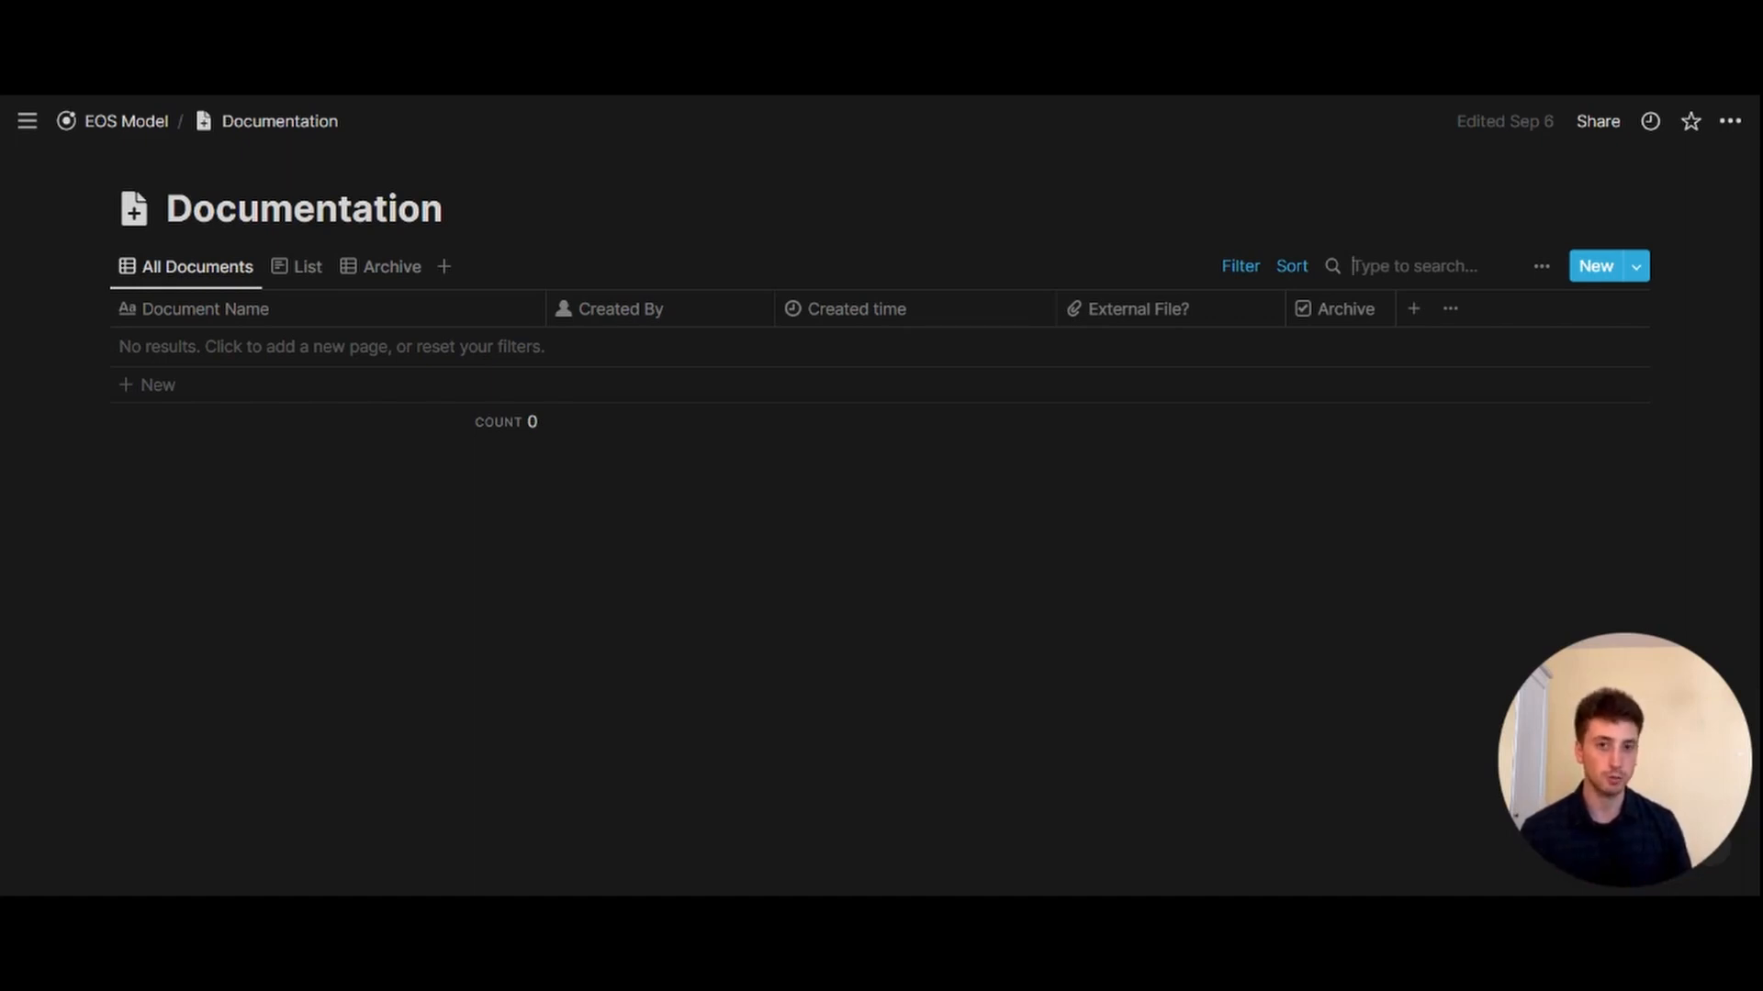
{"action": "key", "text": "Escape"}
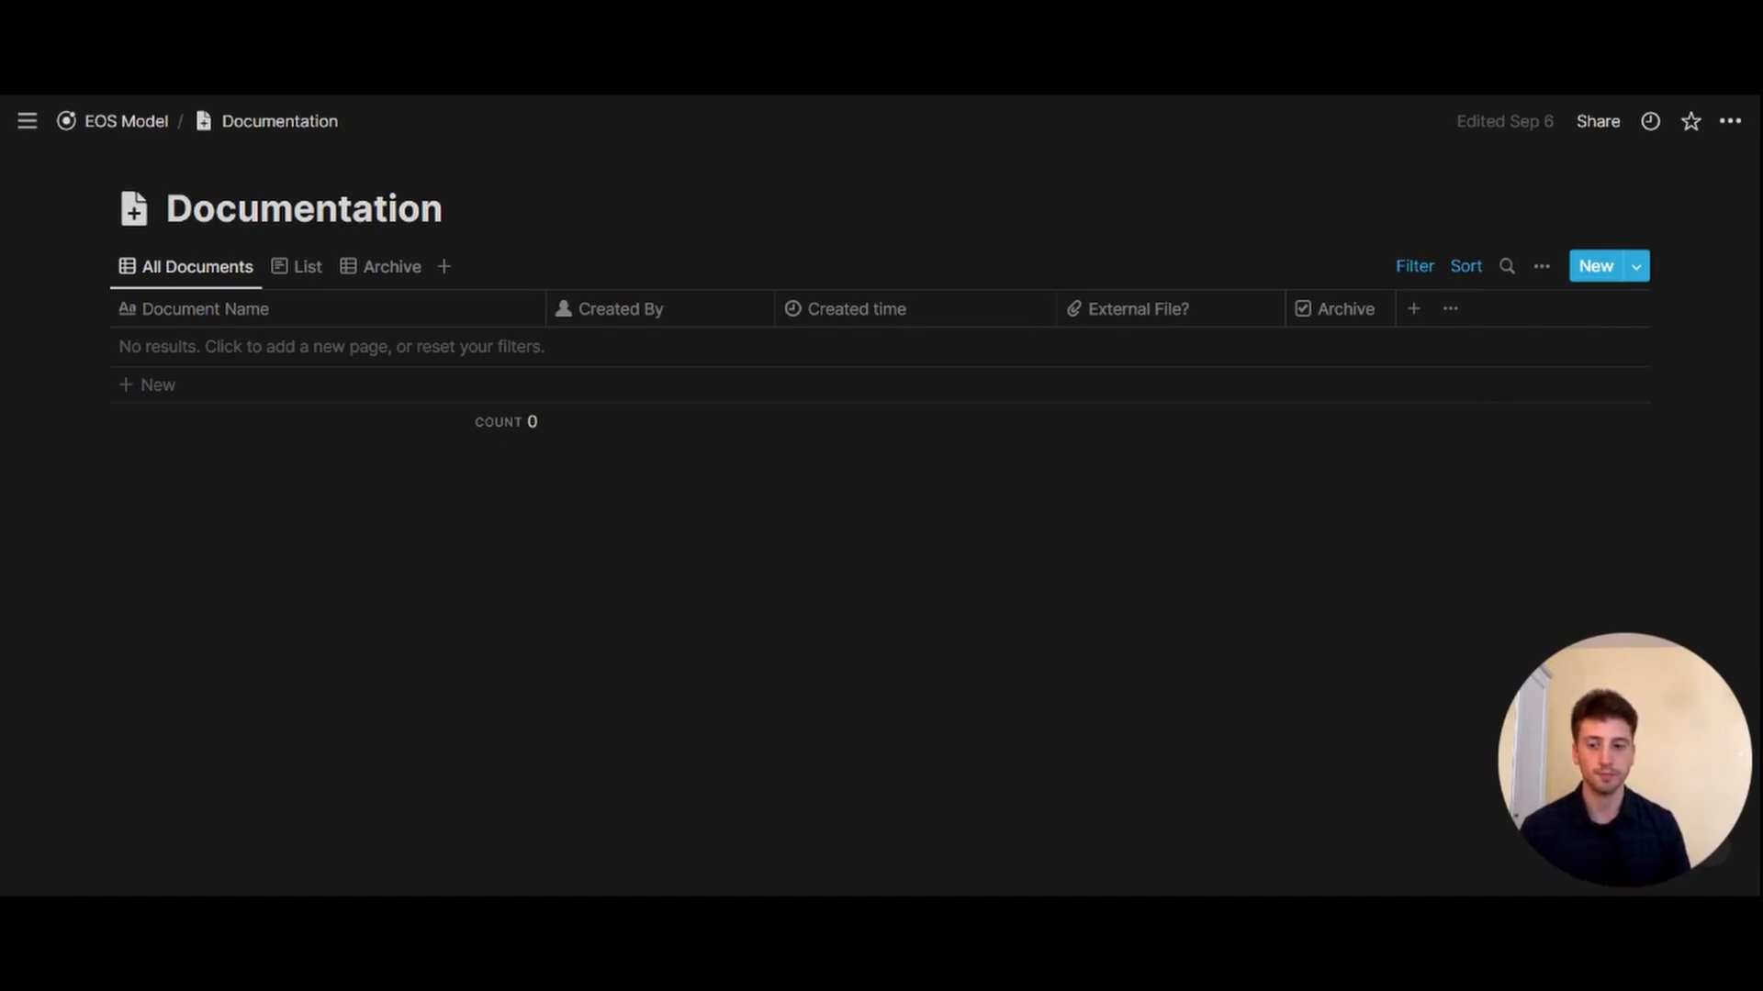
- Examine the EOS Dashboard's to-dos, weekly meetings, rocks and scorecards, including the All Open Tasks and Due This Week views
{"action": "left_click", "coordinate": [115, 123]}
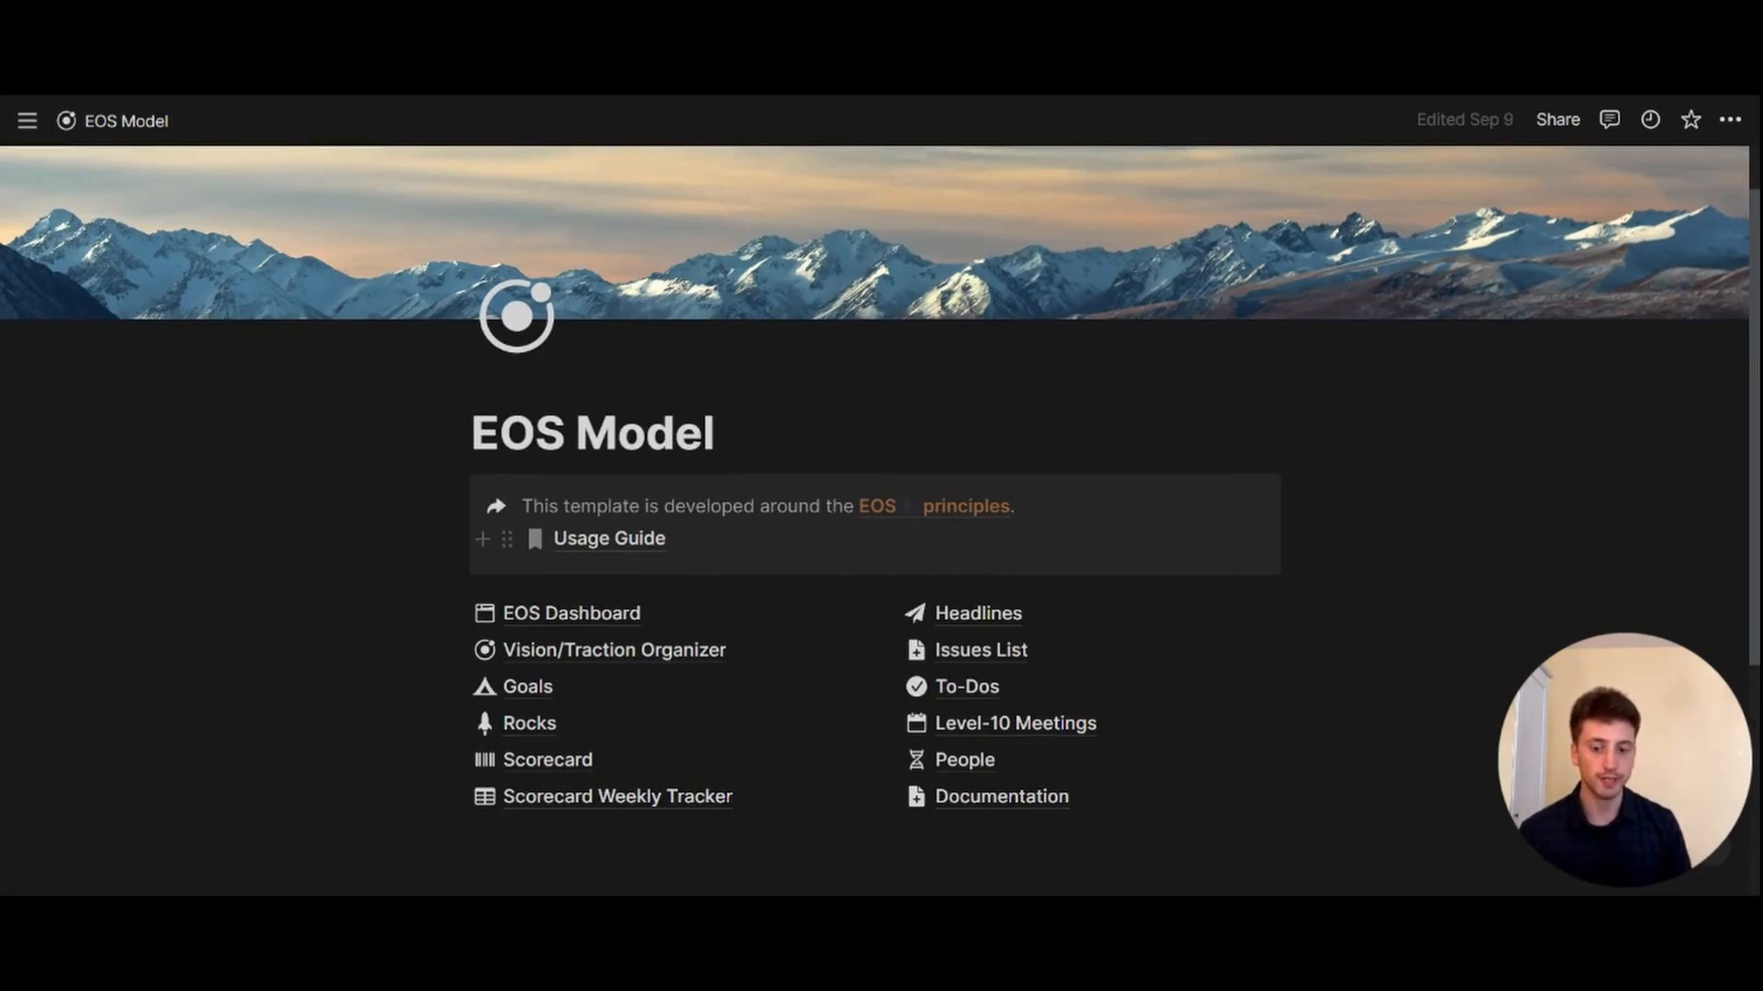
{"action": "left_click", "coordinate": [633, 629]}
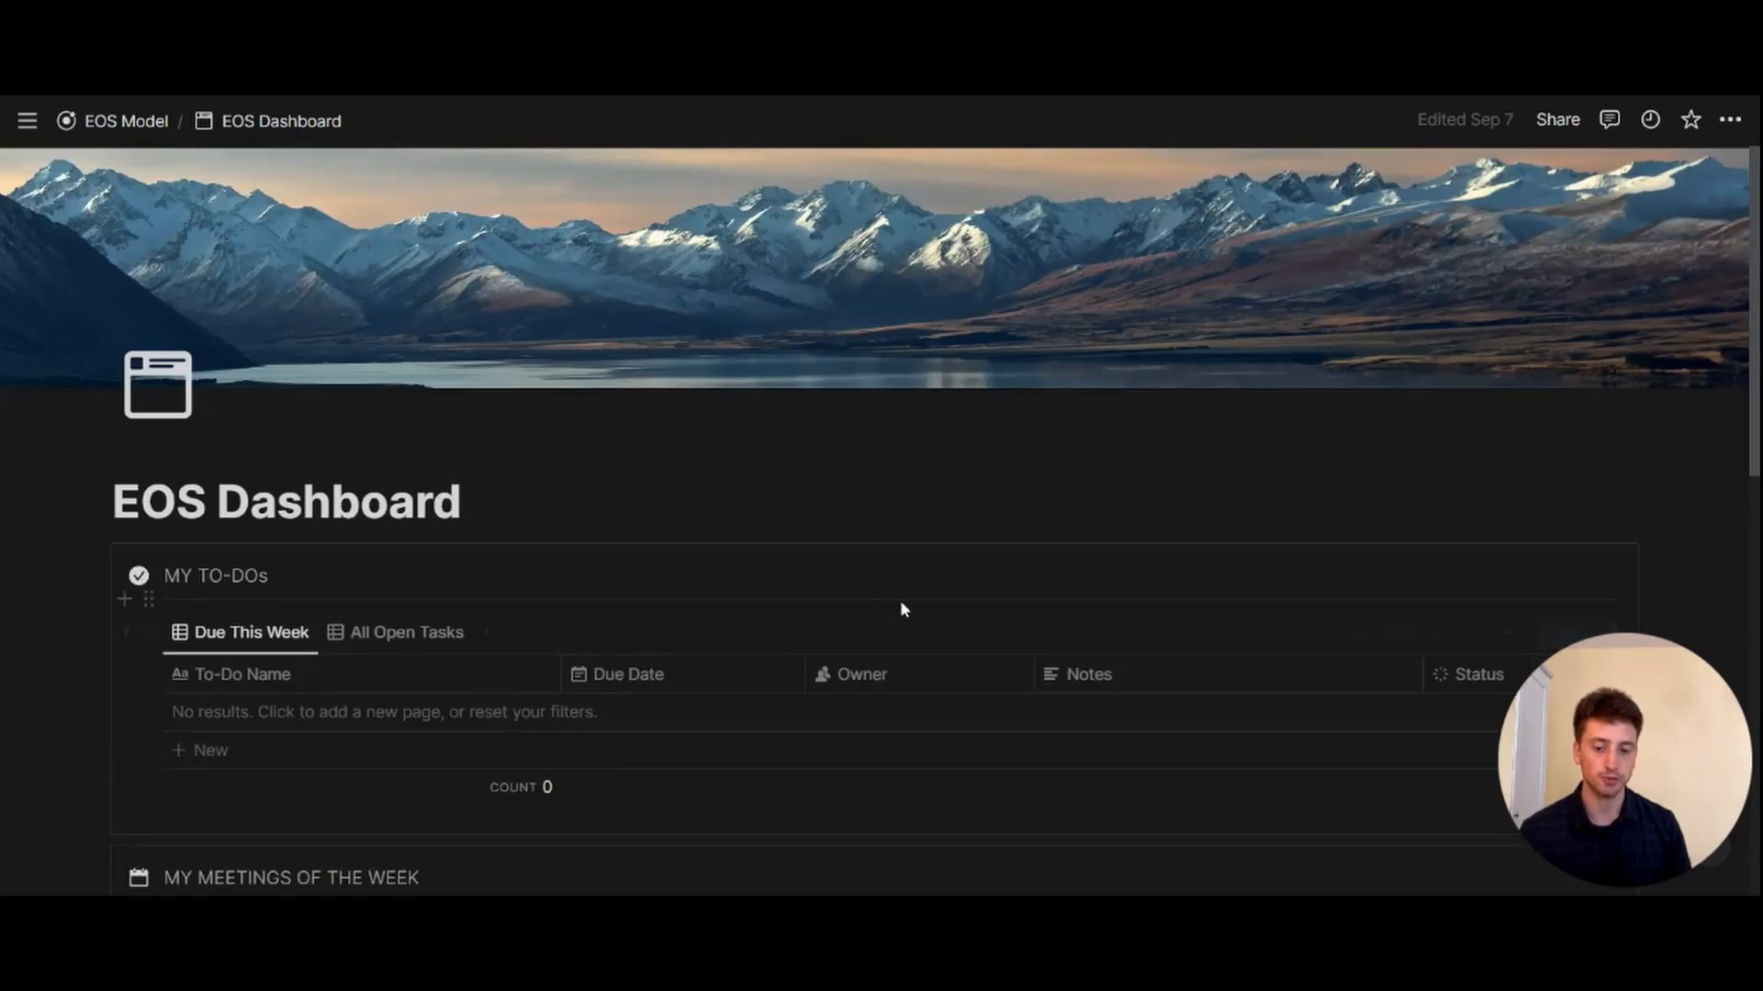
{"action": "scroll", "coordinate": [928, 602], "scroll_direction": "down", "scroll_amount": 1}
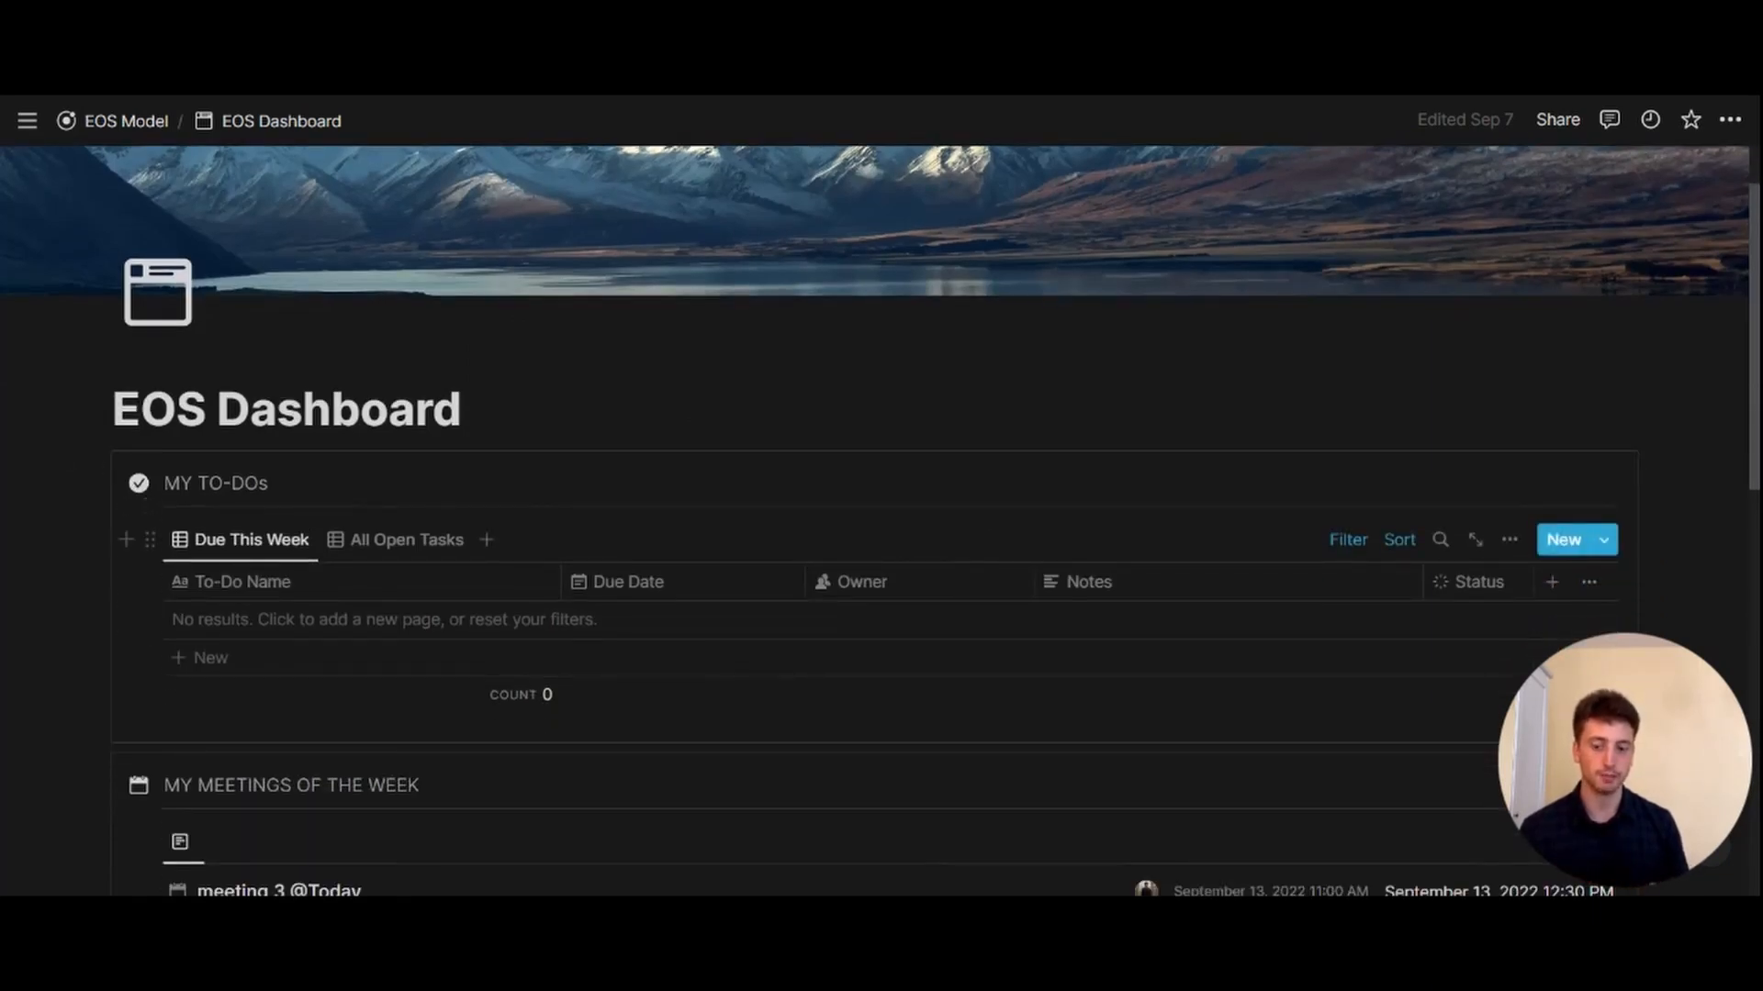
{"action": "scroll", "coordinate": [881, 515], "scroll_direction": "down", "scroll_amount": 6}
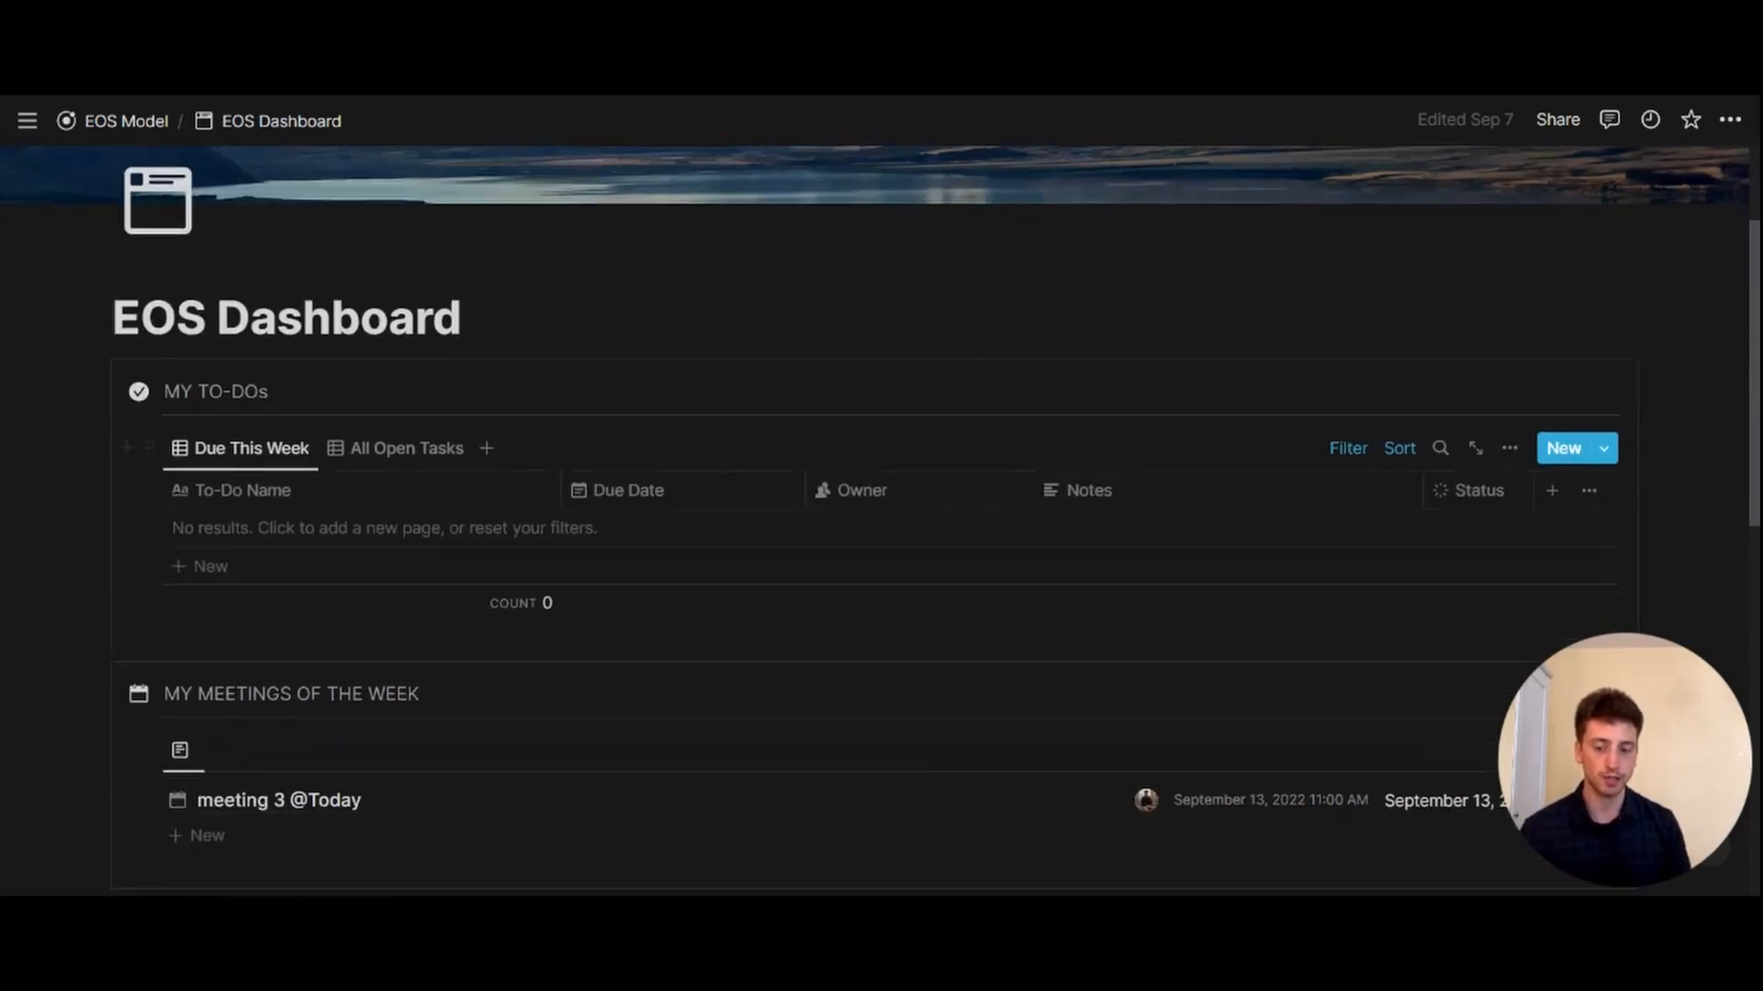
{"action": "scroll", "coordinate": [881, 514], "scroll_direction": "down", "scroll_amount": 1}
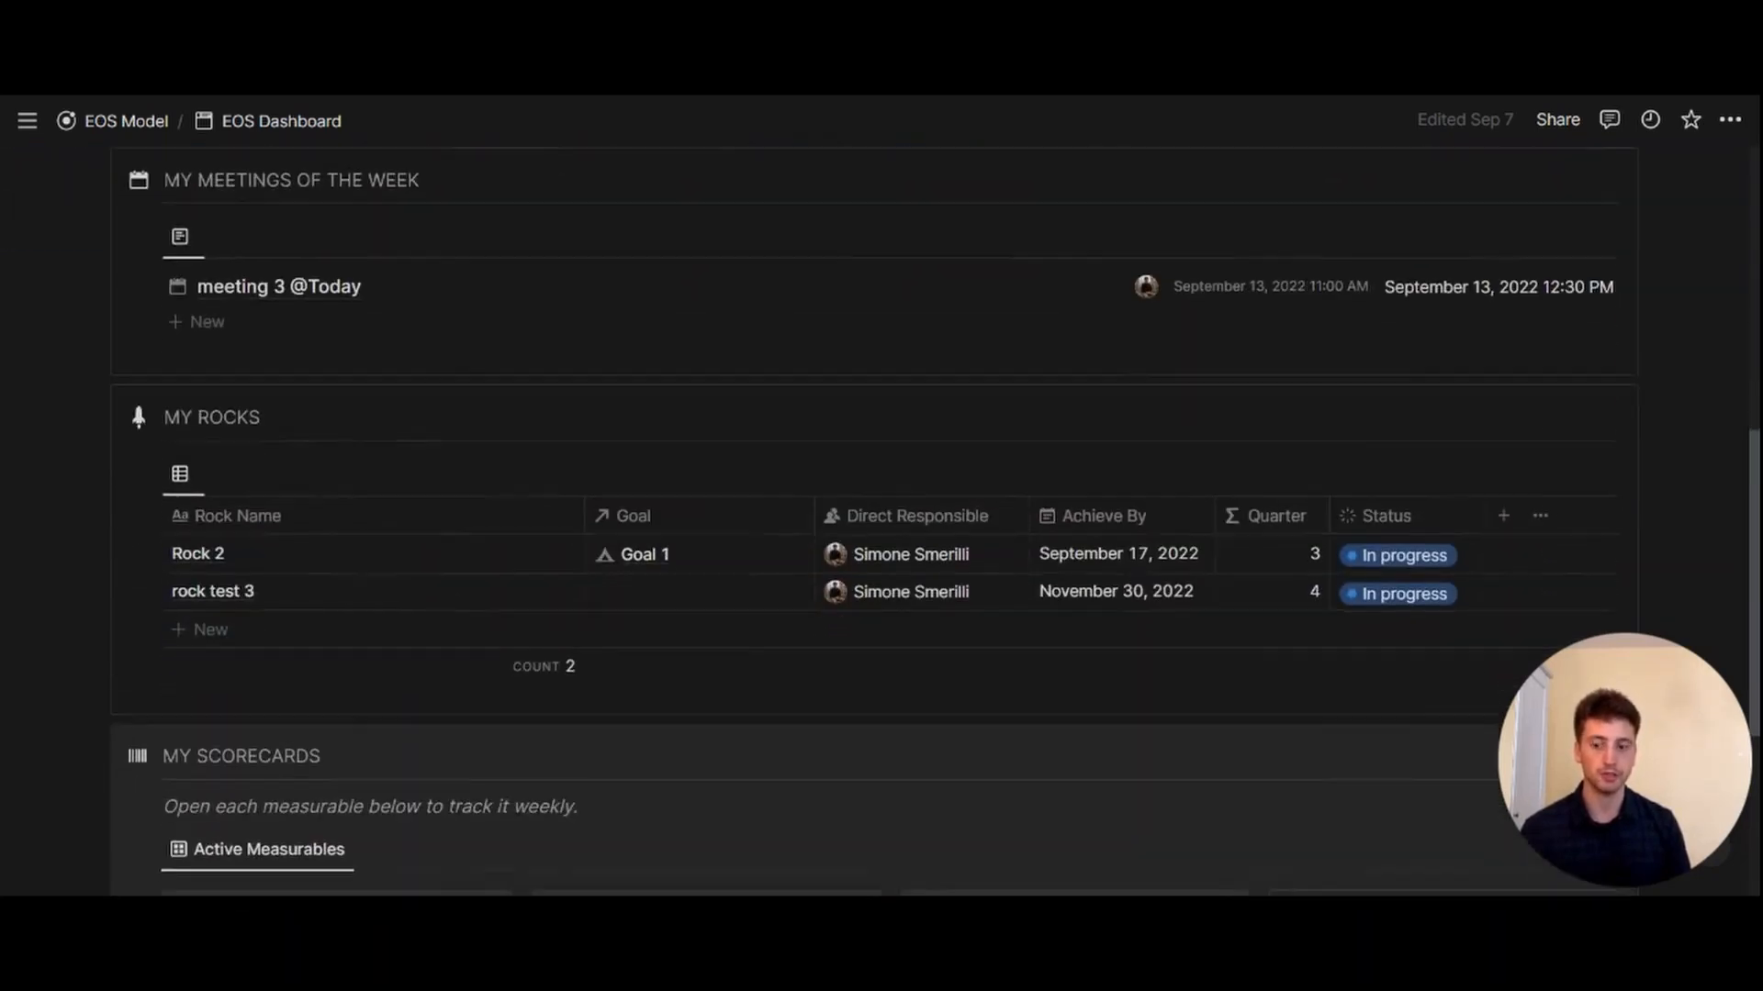
{"action": "scroll", "coordinate": [882, 514], "scroll_direction": "down", "scroll_amount": 3}
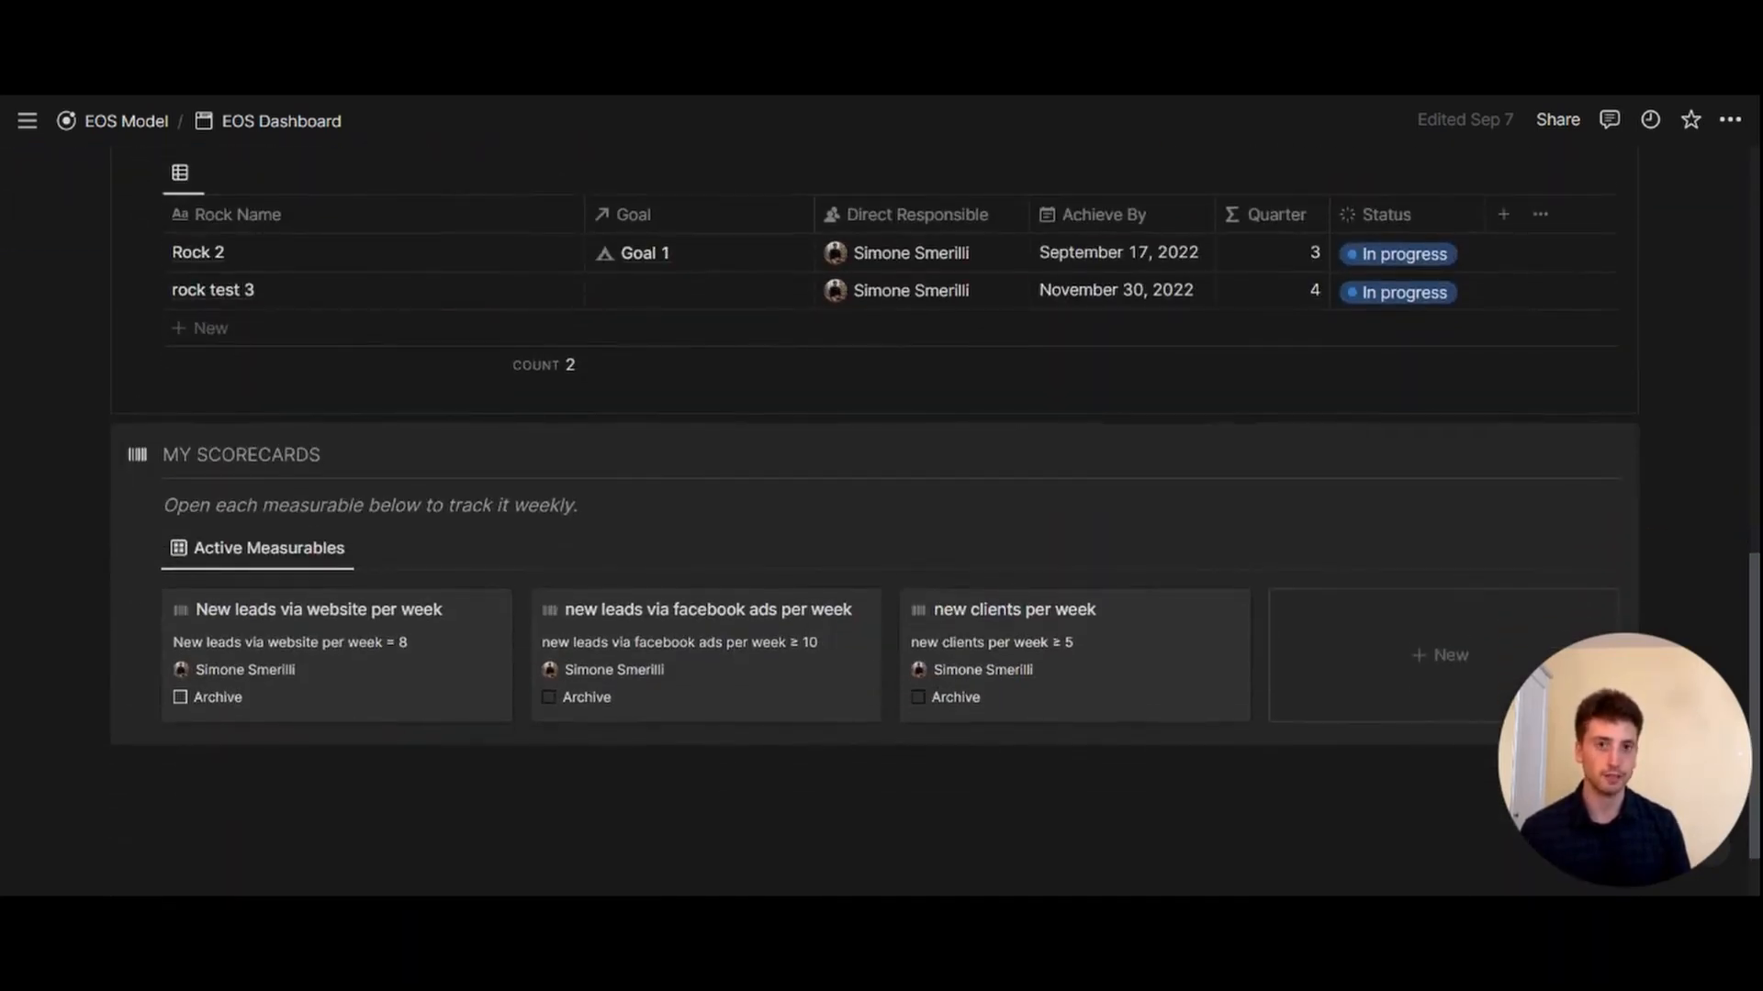
{"action": "scroll", "coordinate": [881, 514], "scroll_direction": "up", "scroll_amount": 12}
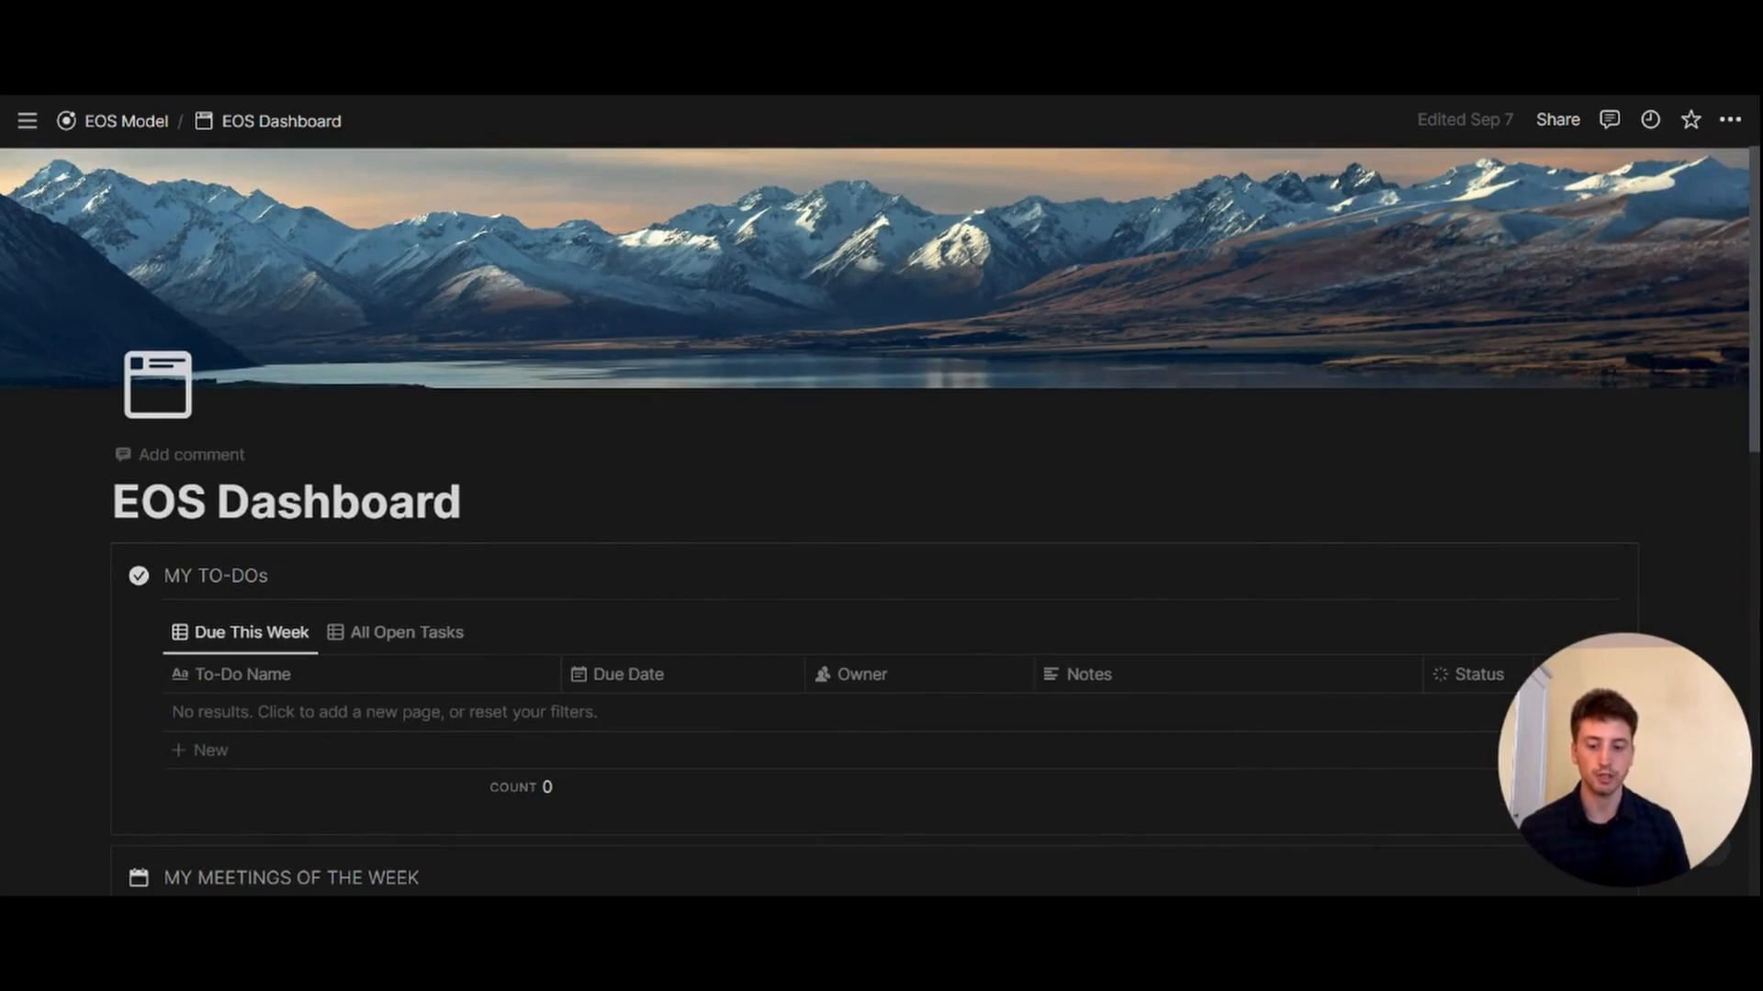
{"action": "scroll", "coordinate": [823, 440], "scroll_direction": "down", "scroll_amount": 3}
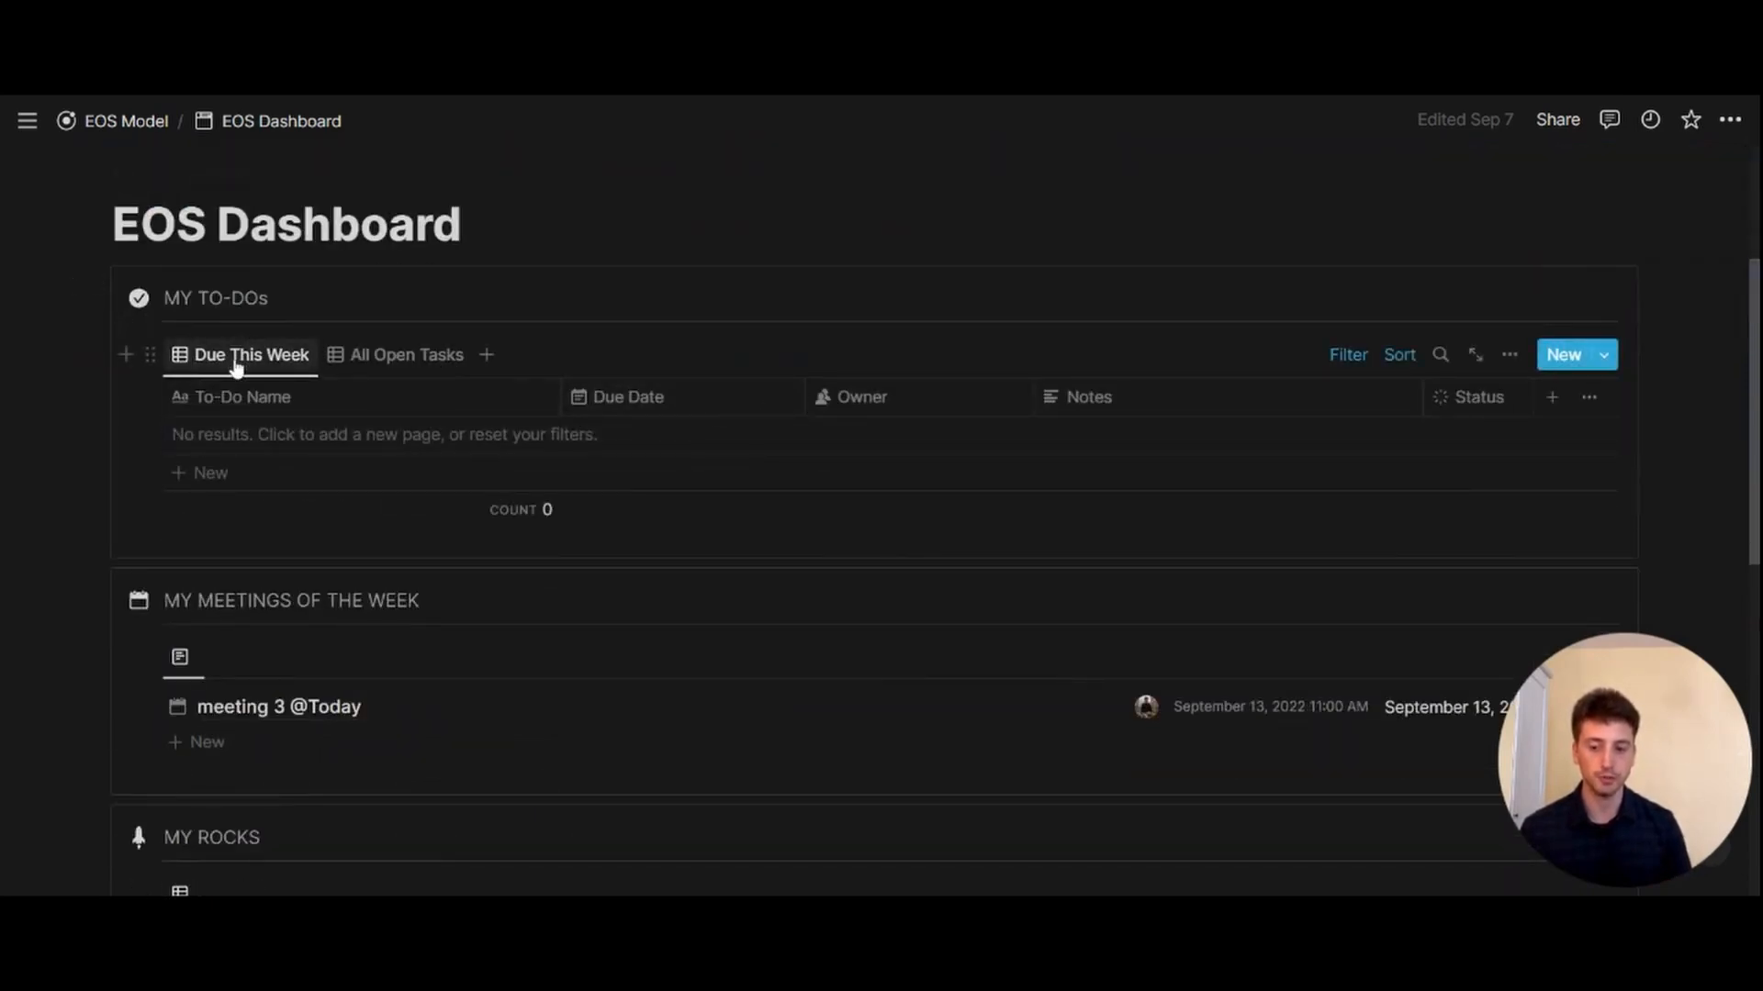
{"action": "left_click", "coordinate": [350, 361]}
{"action": "left_click", "coordinate": [267, 355]}
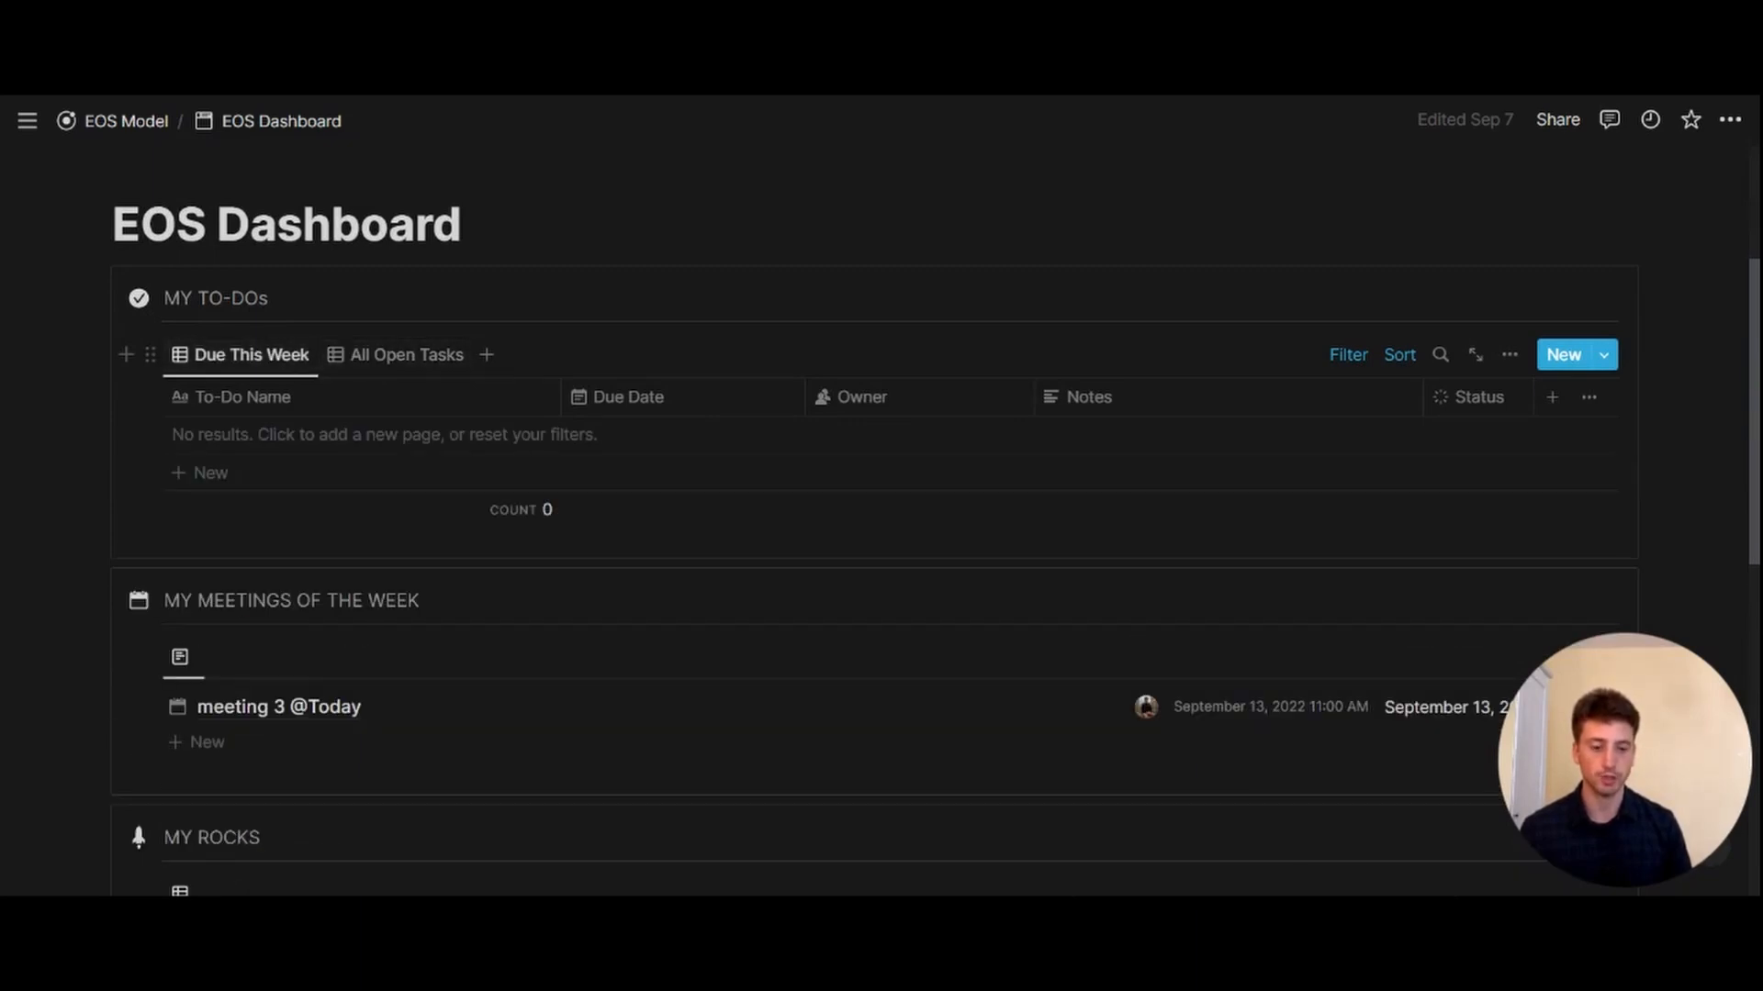
- Create a to-do named "task test 1" in My To-Dos with the due date September 16, 2022
{"action": "left_click", "coordinate": [1563, 354]}
{"action": "type", "text": "t"}
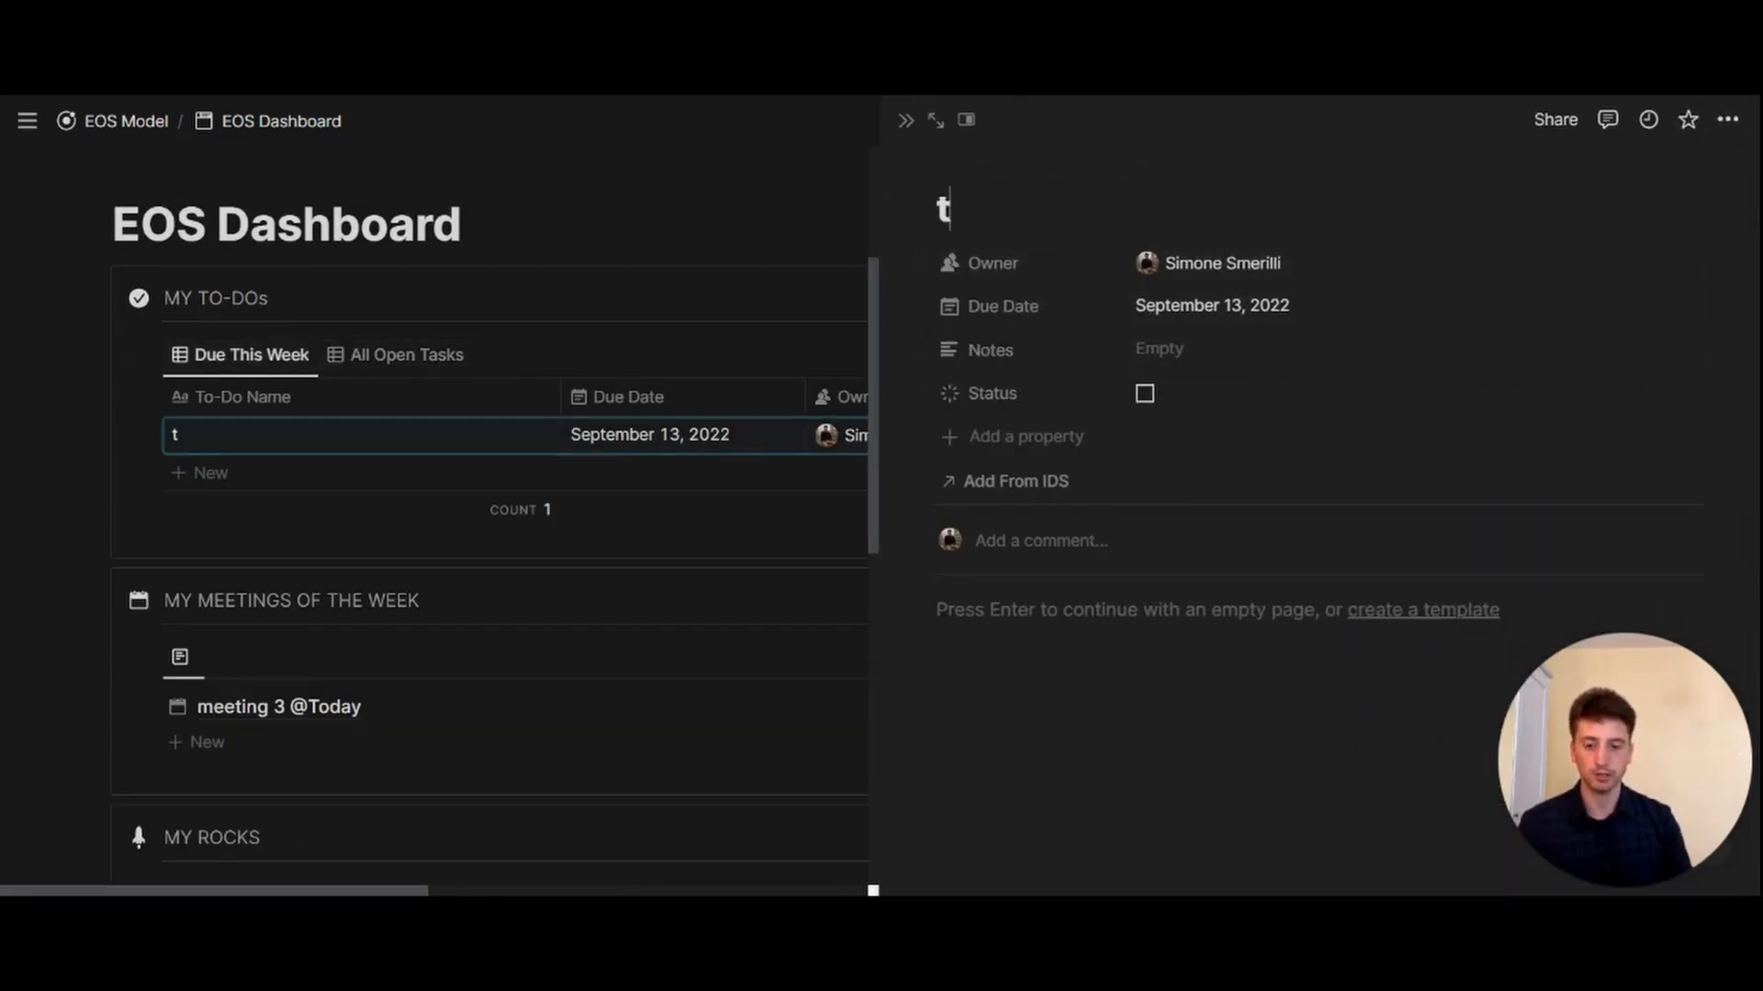
{"action": "type", "text": "ask test 1"}
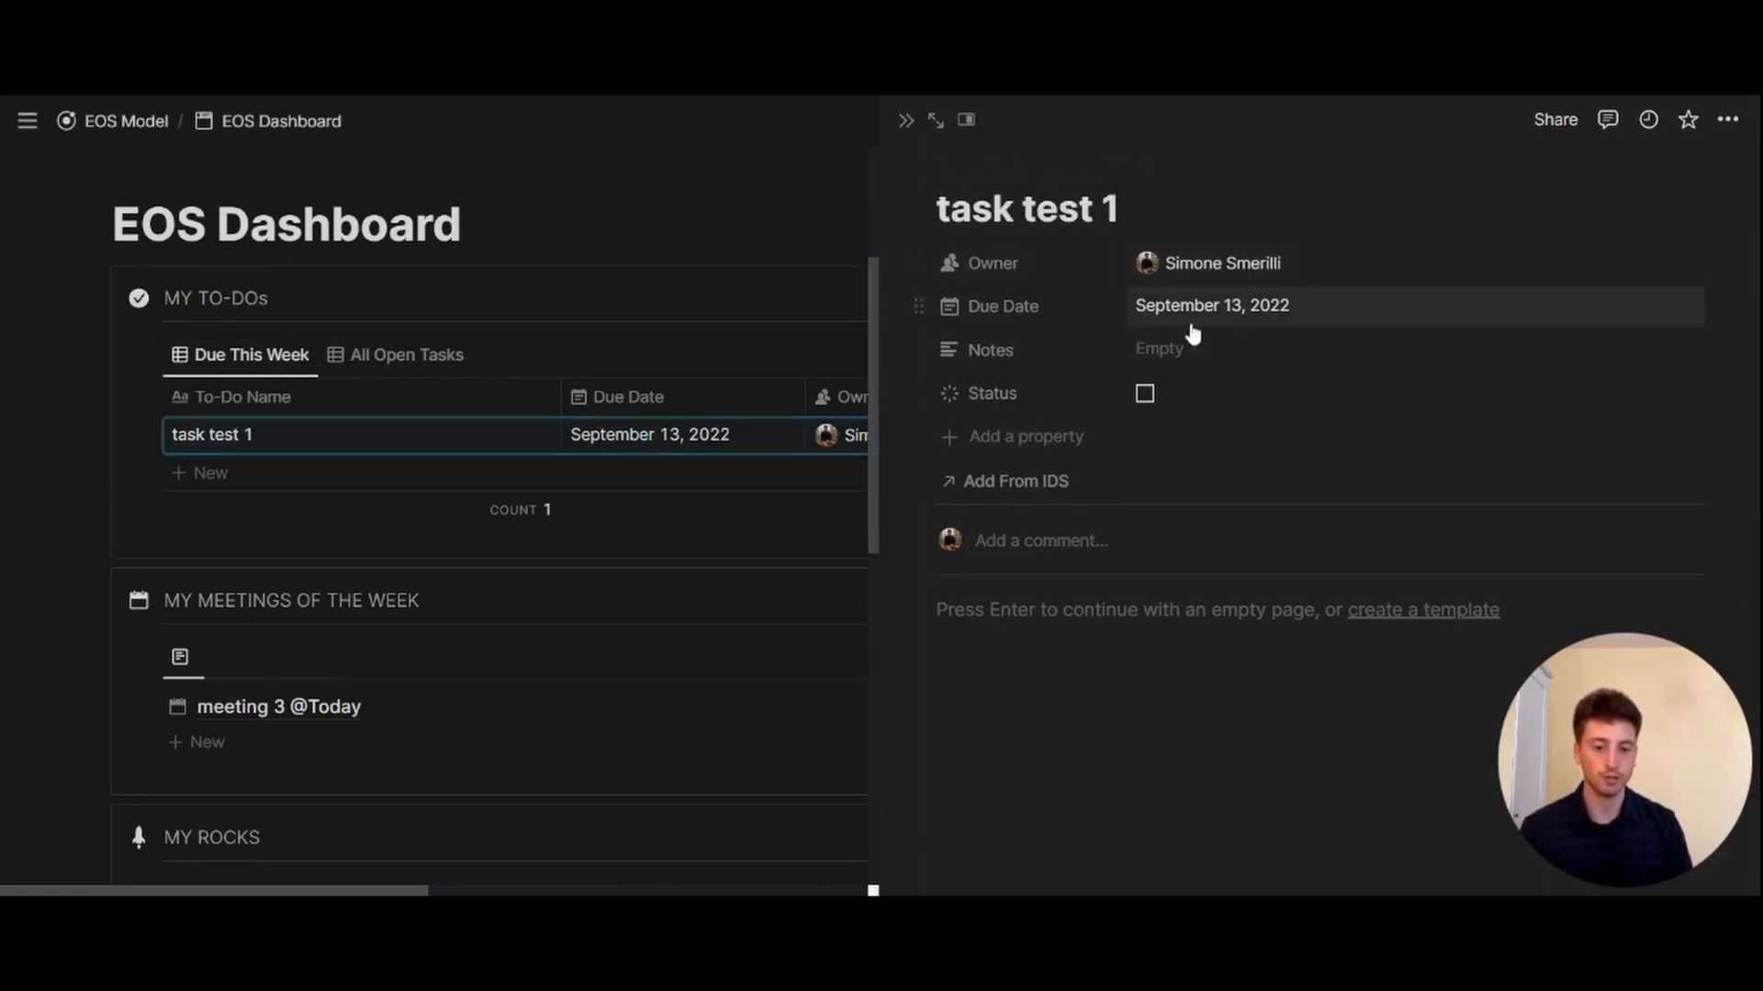
{"action": "left_click", "coordinate": [1241, 311]}
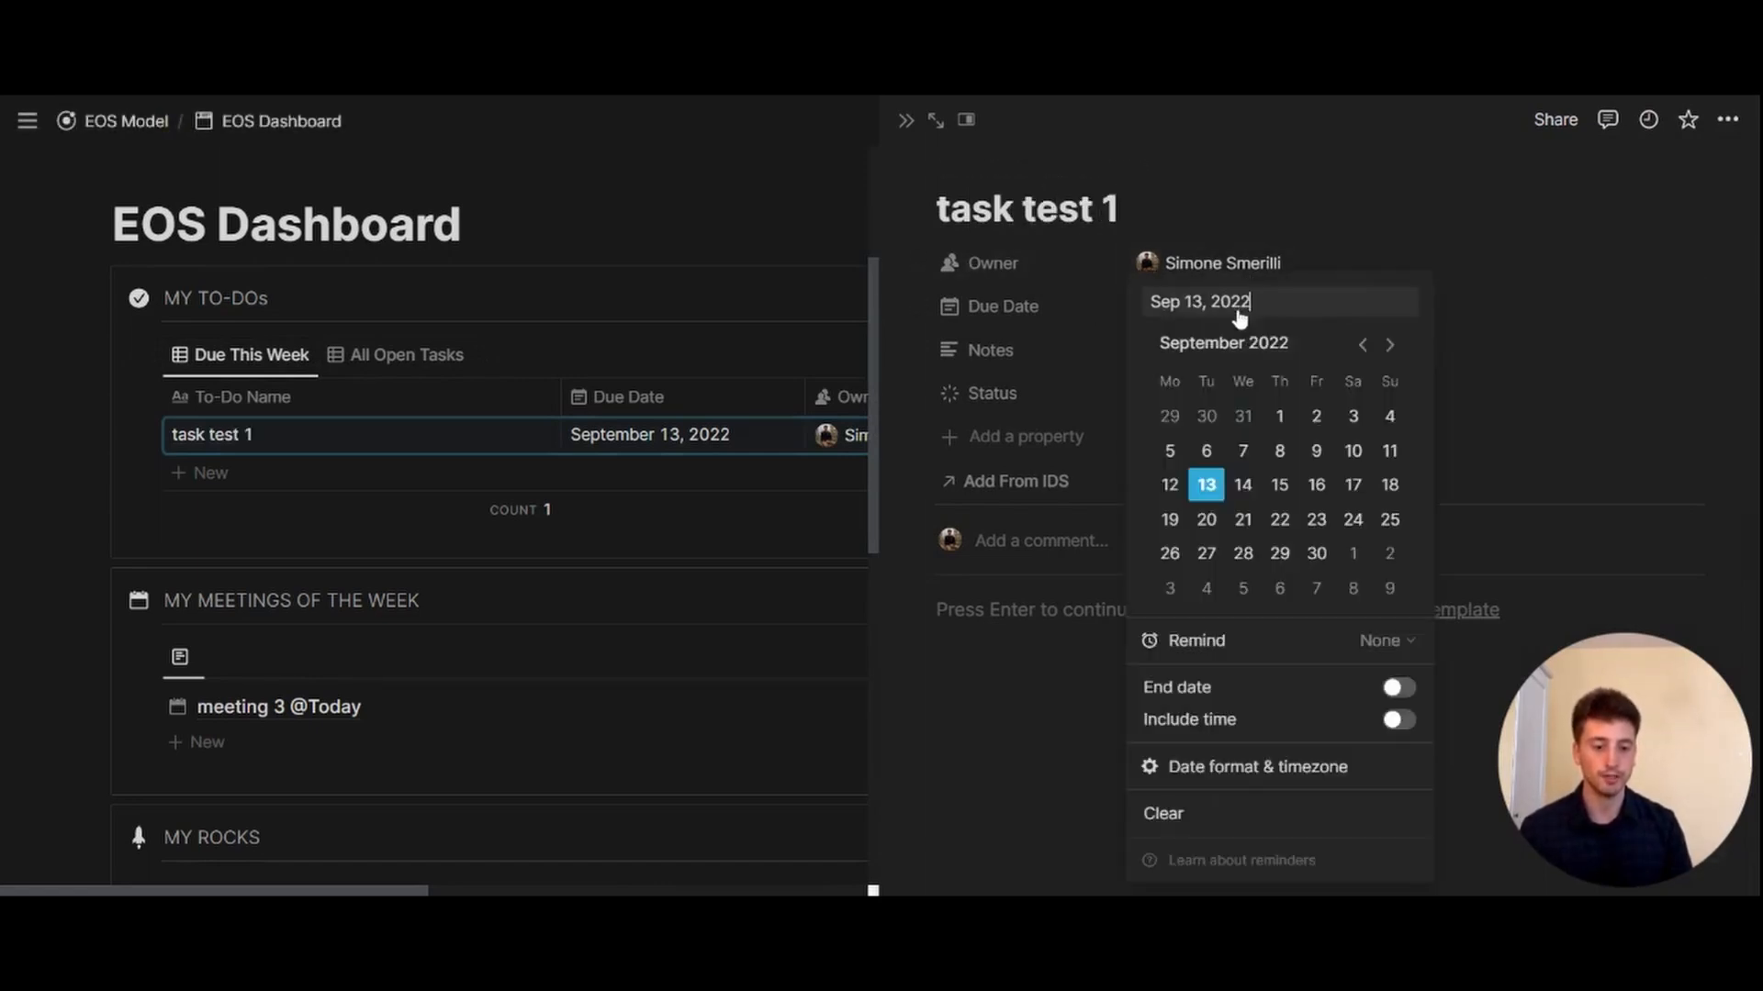
{"action": "left_click", "coordinate": [1316, 485]}
{"action": "left_click", "coordinate": [1032, 439]}
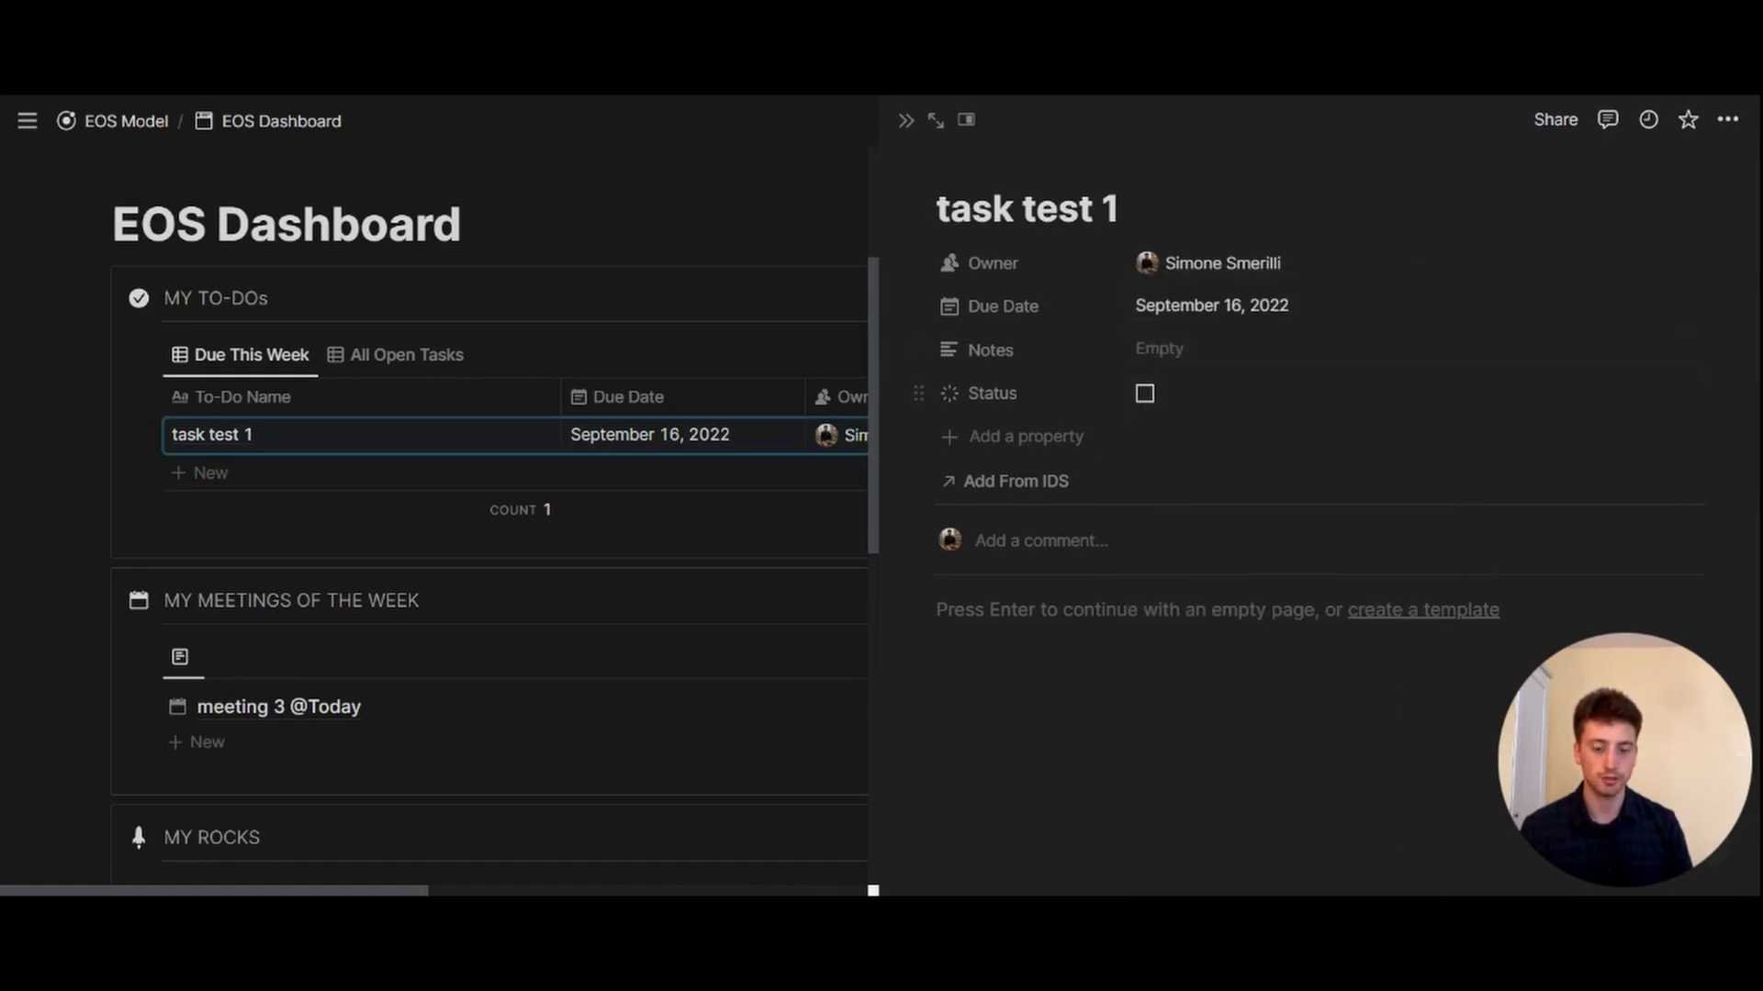
- Insert an empty to-do list checkbox in the body of the "task test 1" page
{"action": "key", "text": "Return"}
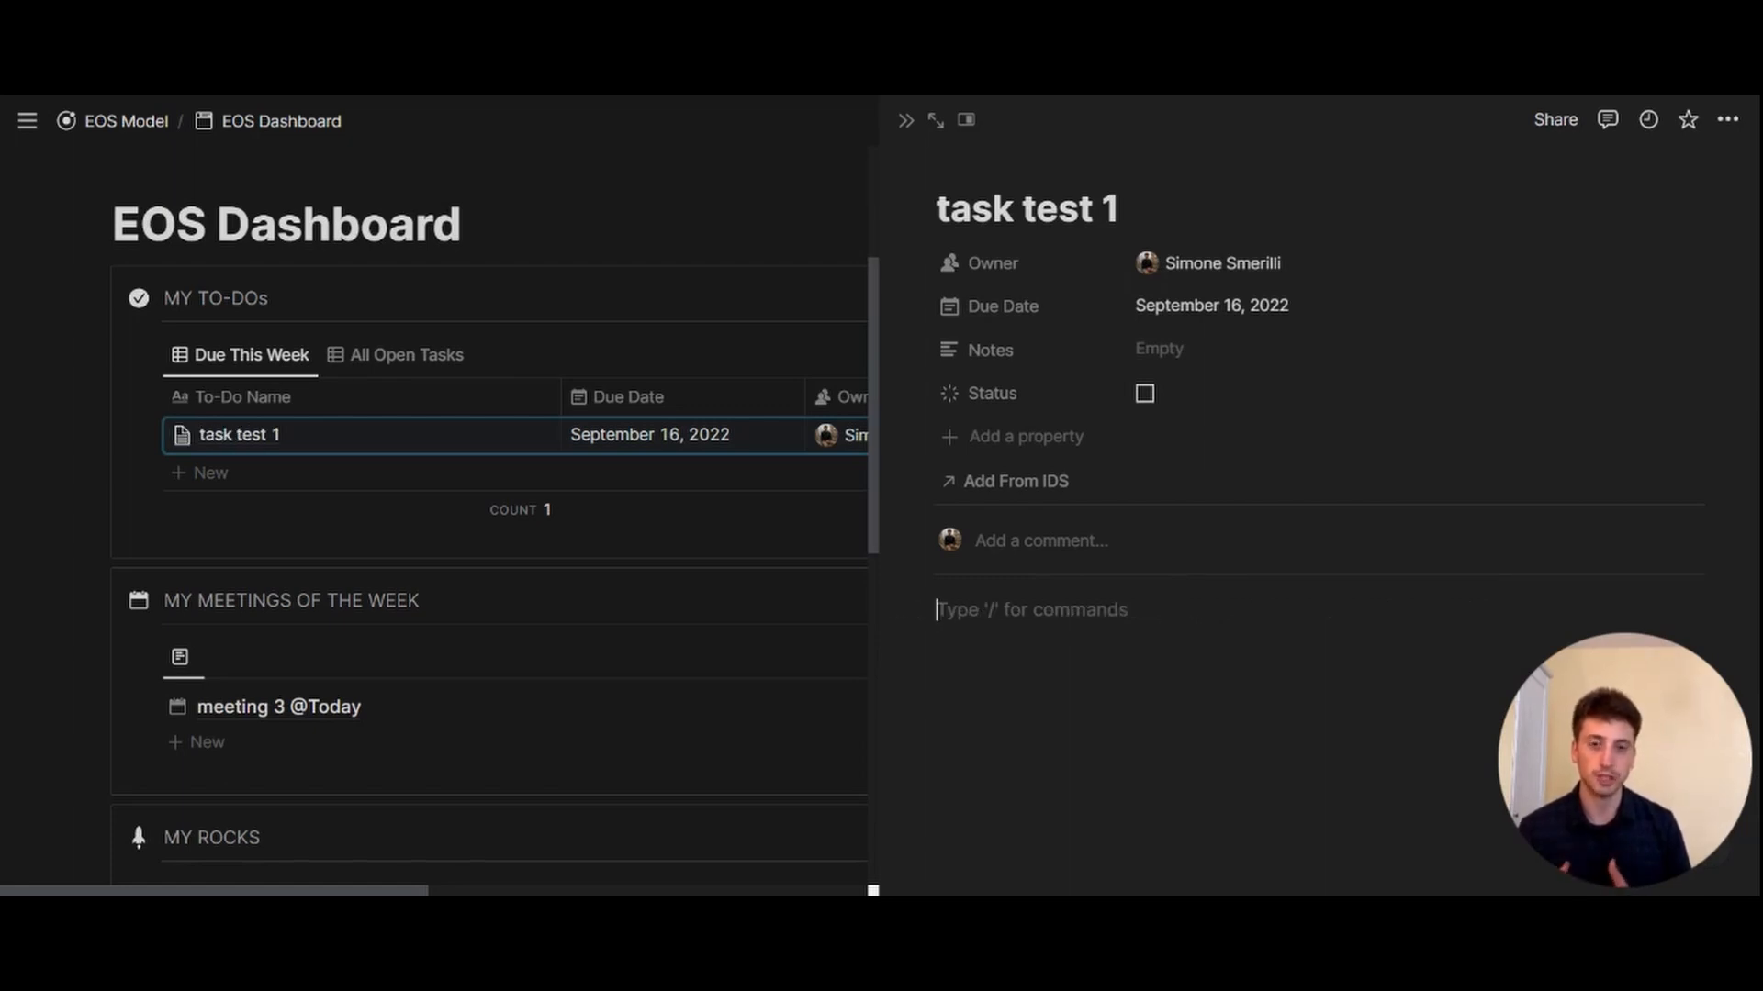
{"action": "type", "text": "/todo"}
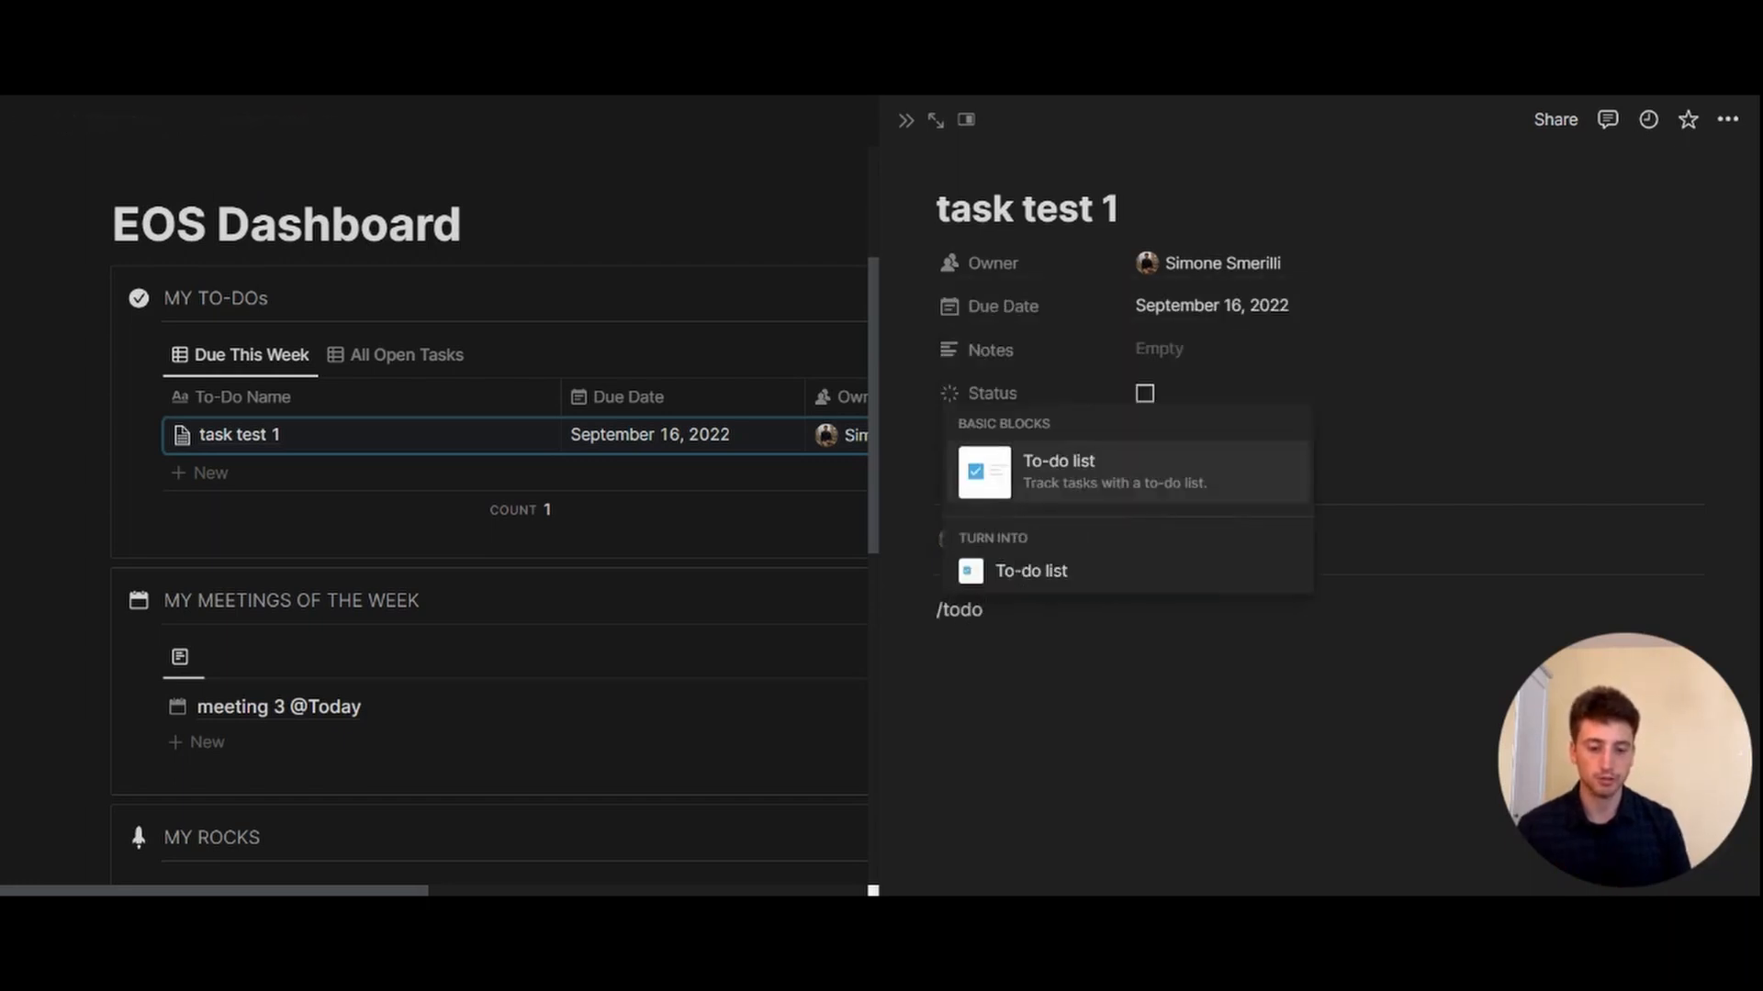
{"action": "key", "text": "Return"}
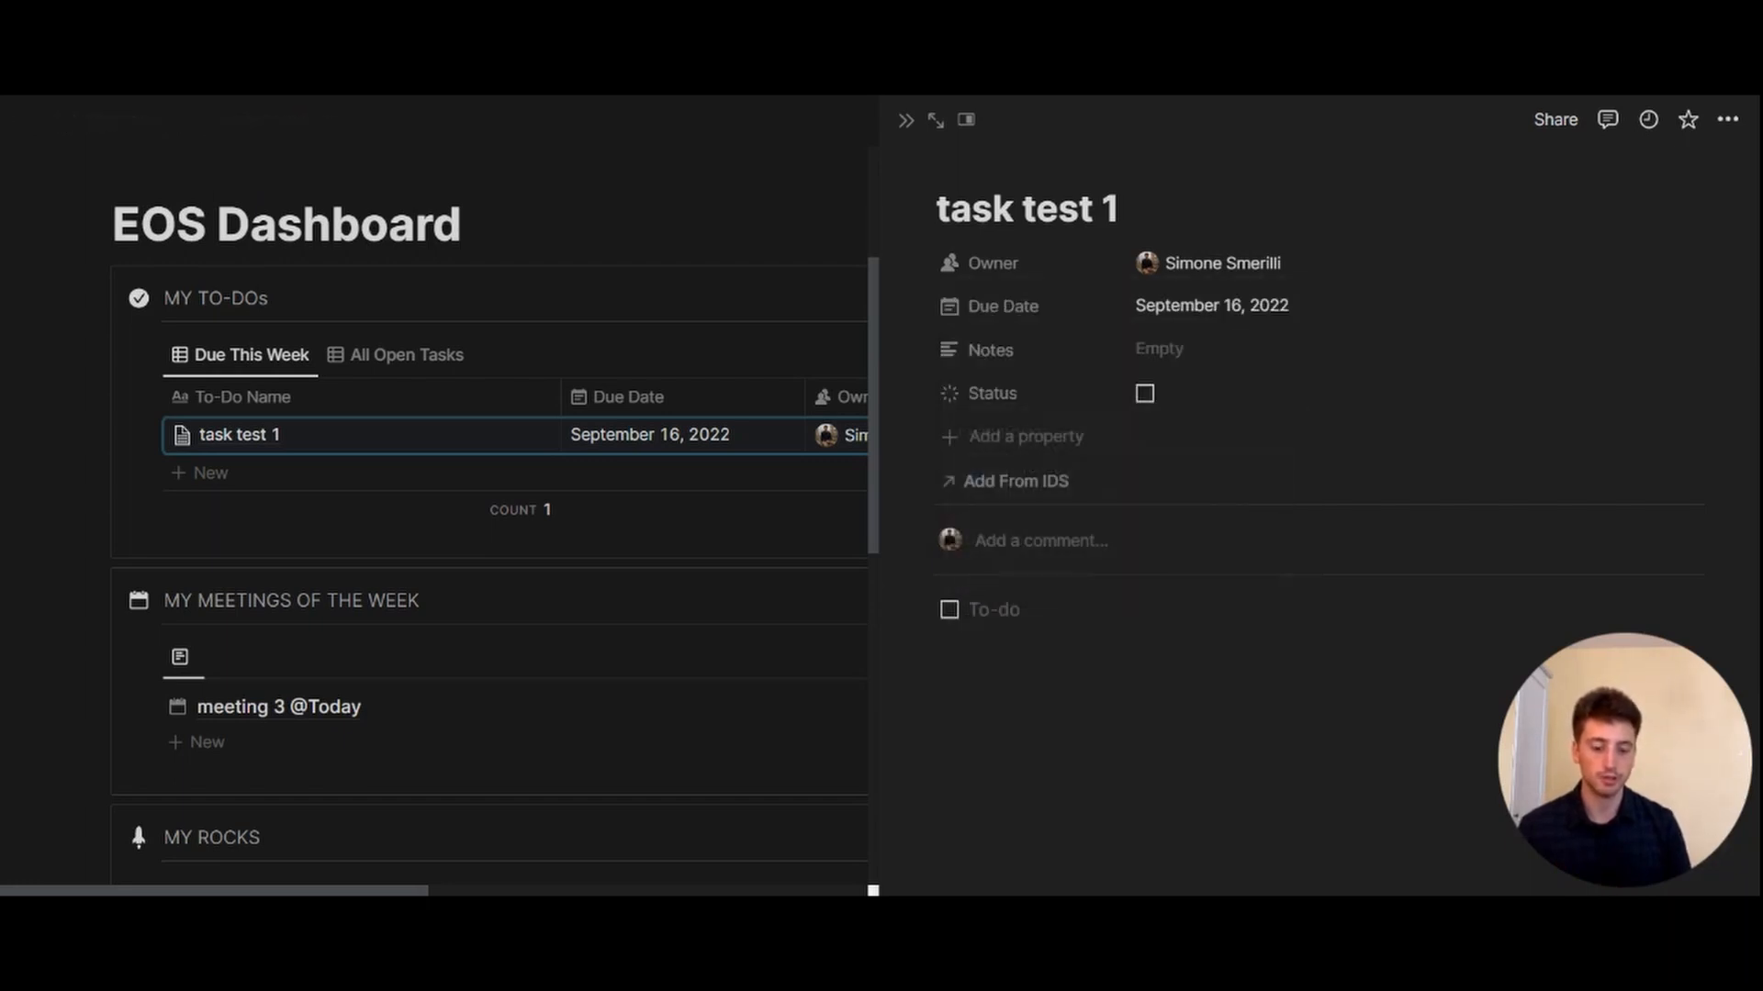
- Add the checklist entry "item 1" to the "task test 1" page and close the page
{"action": "type", "text": "item 1"}
{"action": "key", "text": "Return"}
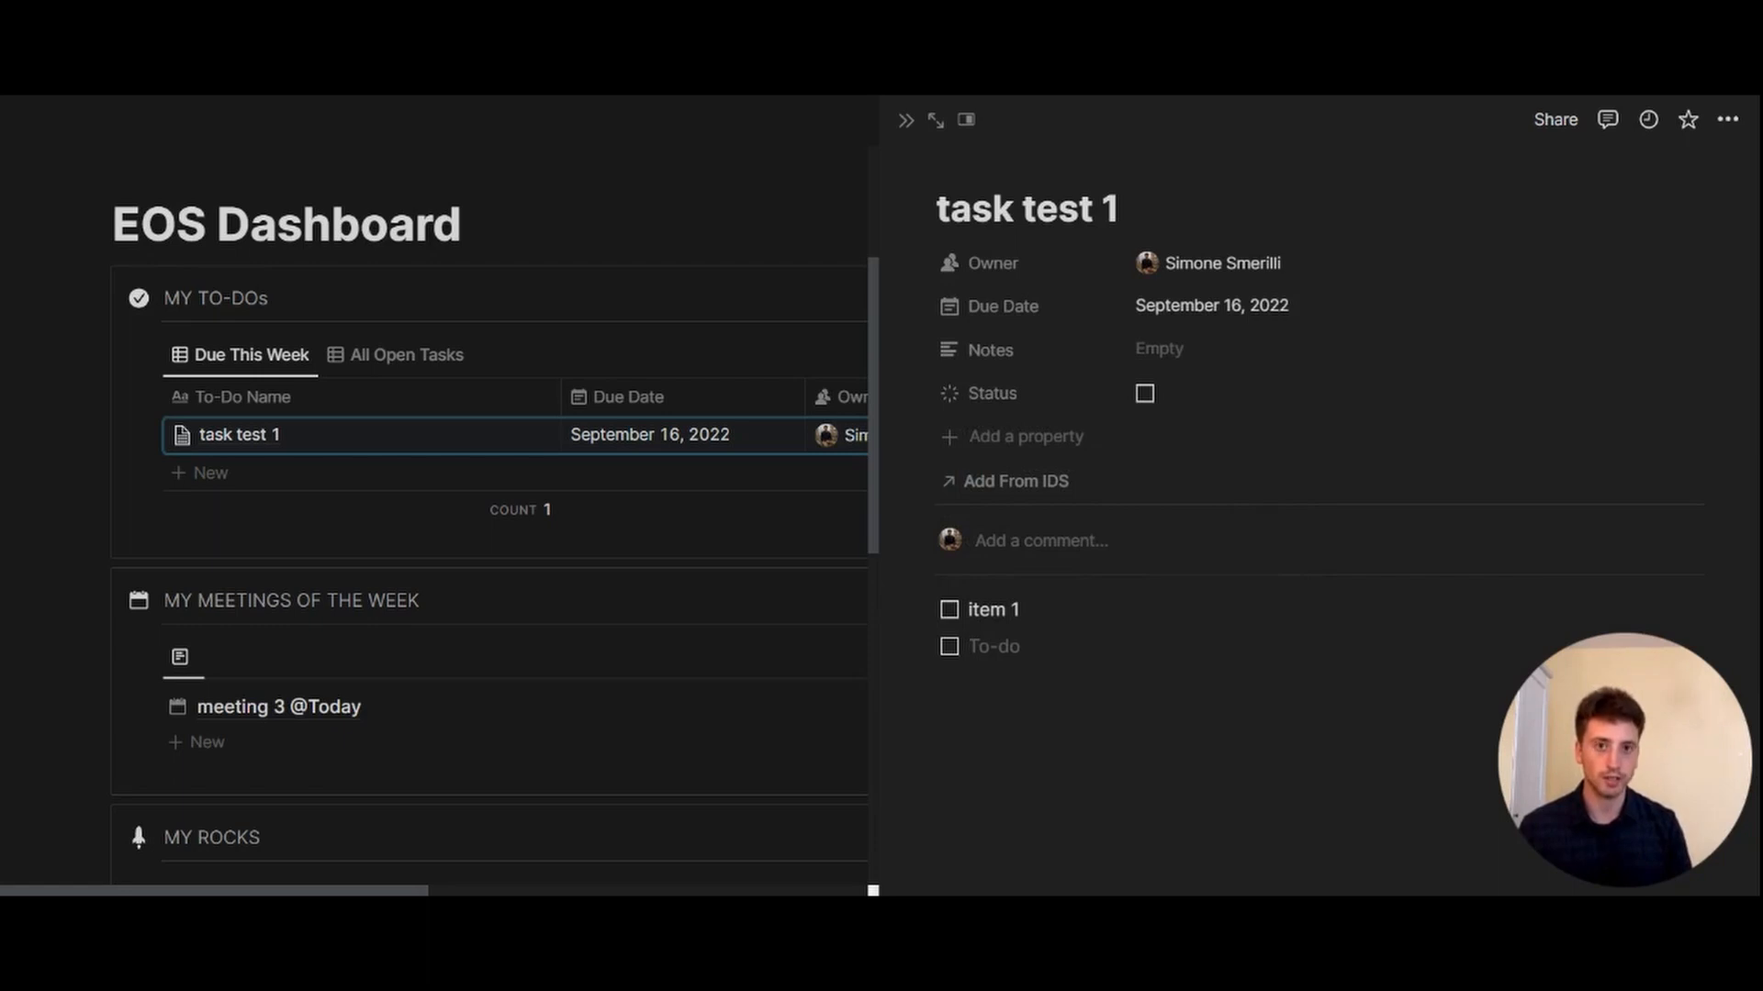
{"action": "left_click", "coordinate": [905, 121]}
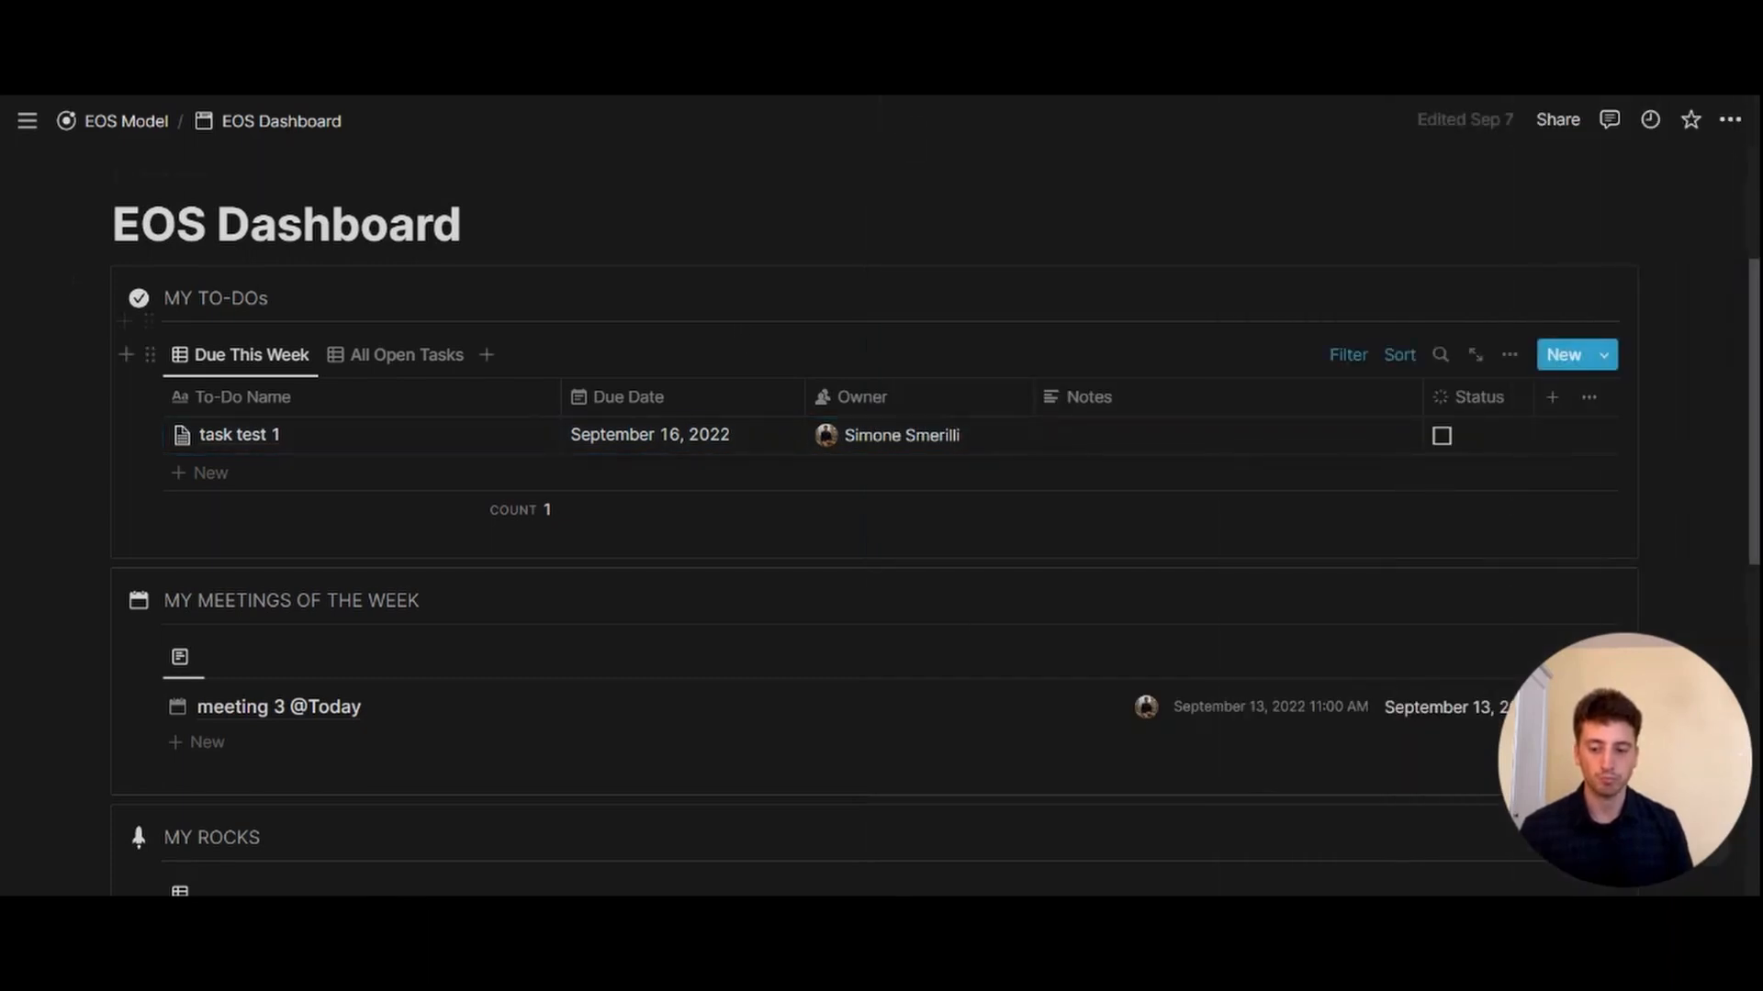
- Review this week's meetings and My Rocks on the dashboard, including the status options available for Rock 2
{"action": "scroll", "coordinate": [872, 496], "scroll_direction": "down", "scroll_amount": 2}
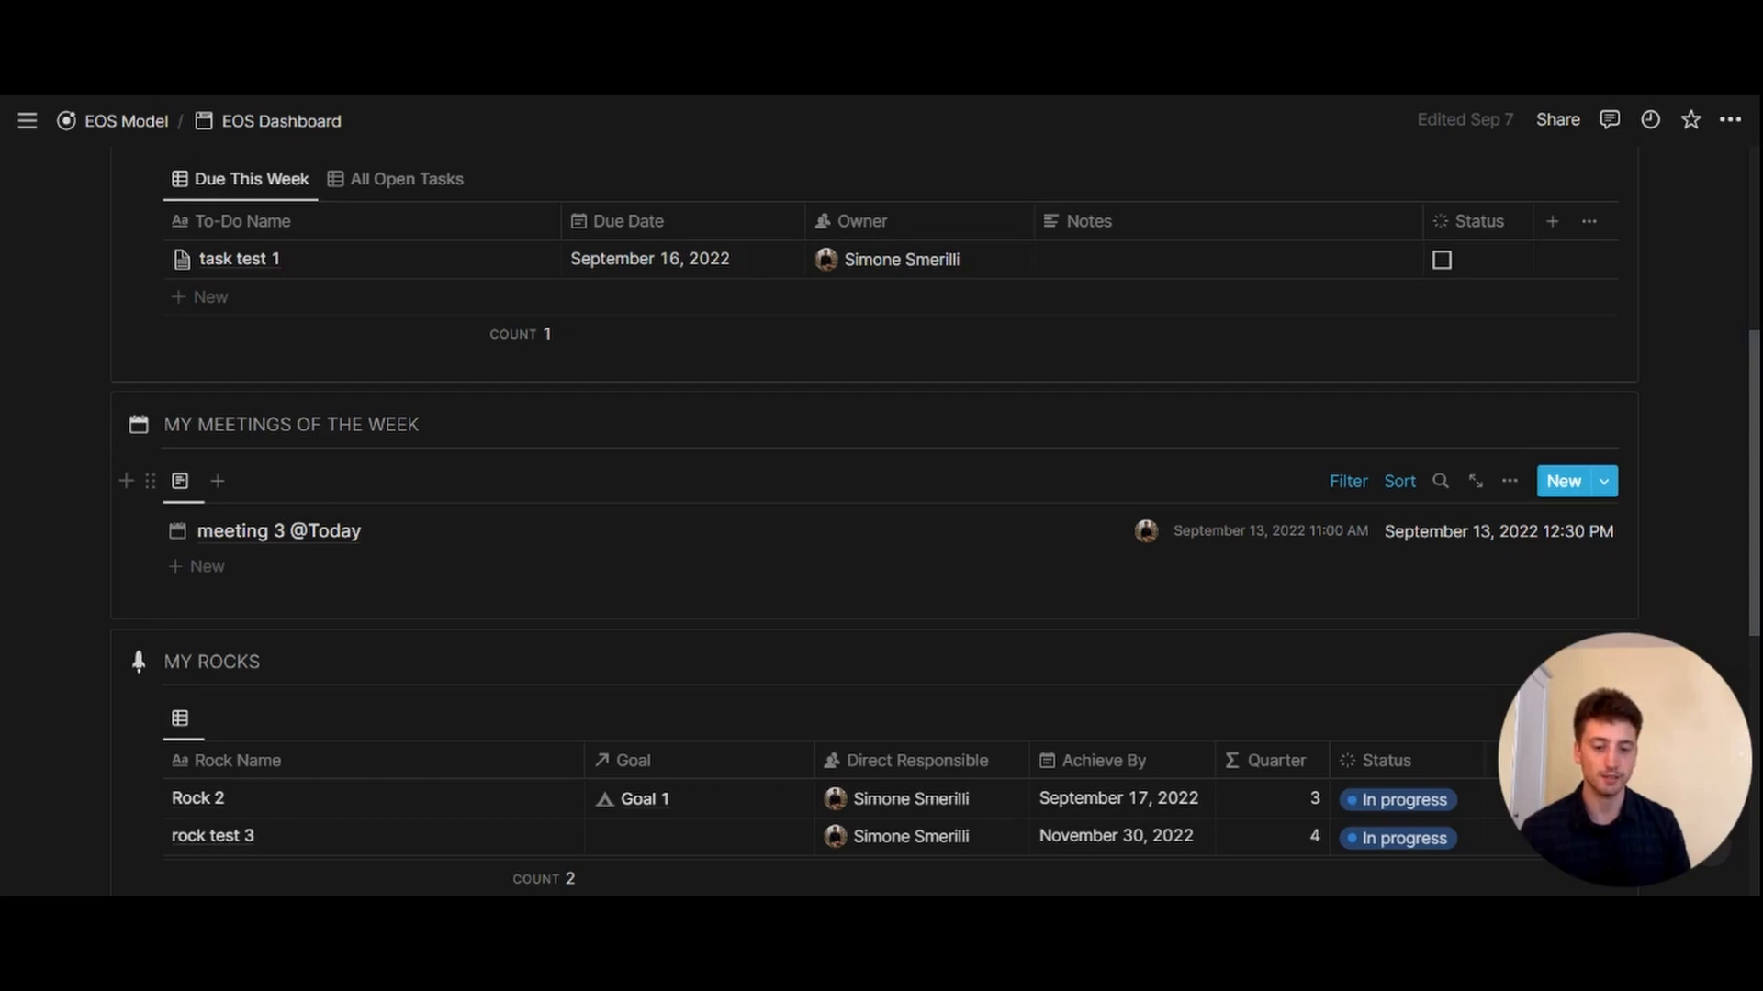
{"action": "scroll", "coordinate": [881, 519], "scroll_direction": "down", "scroll_amount": 3}
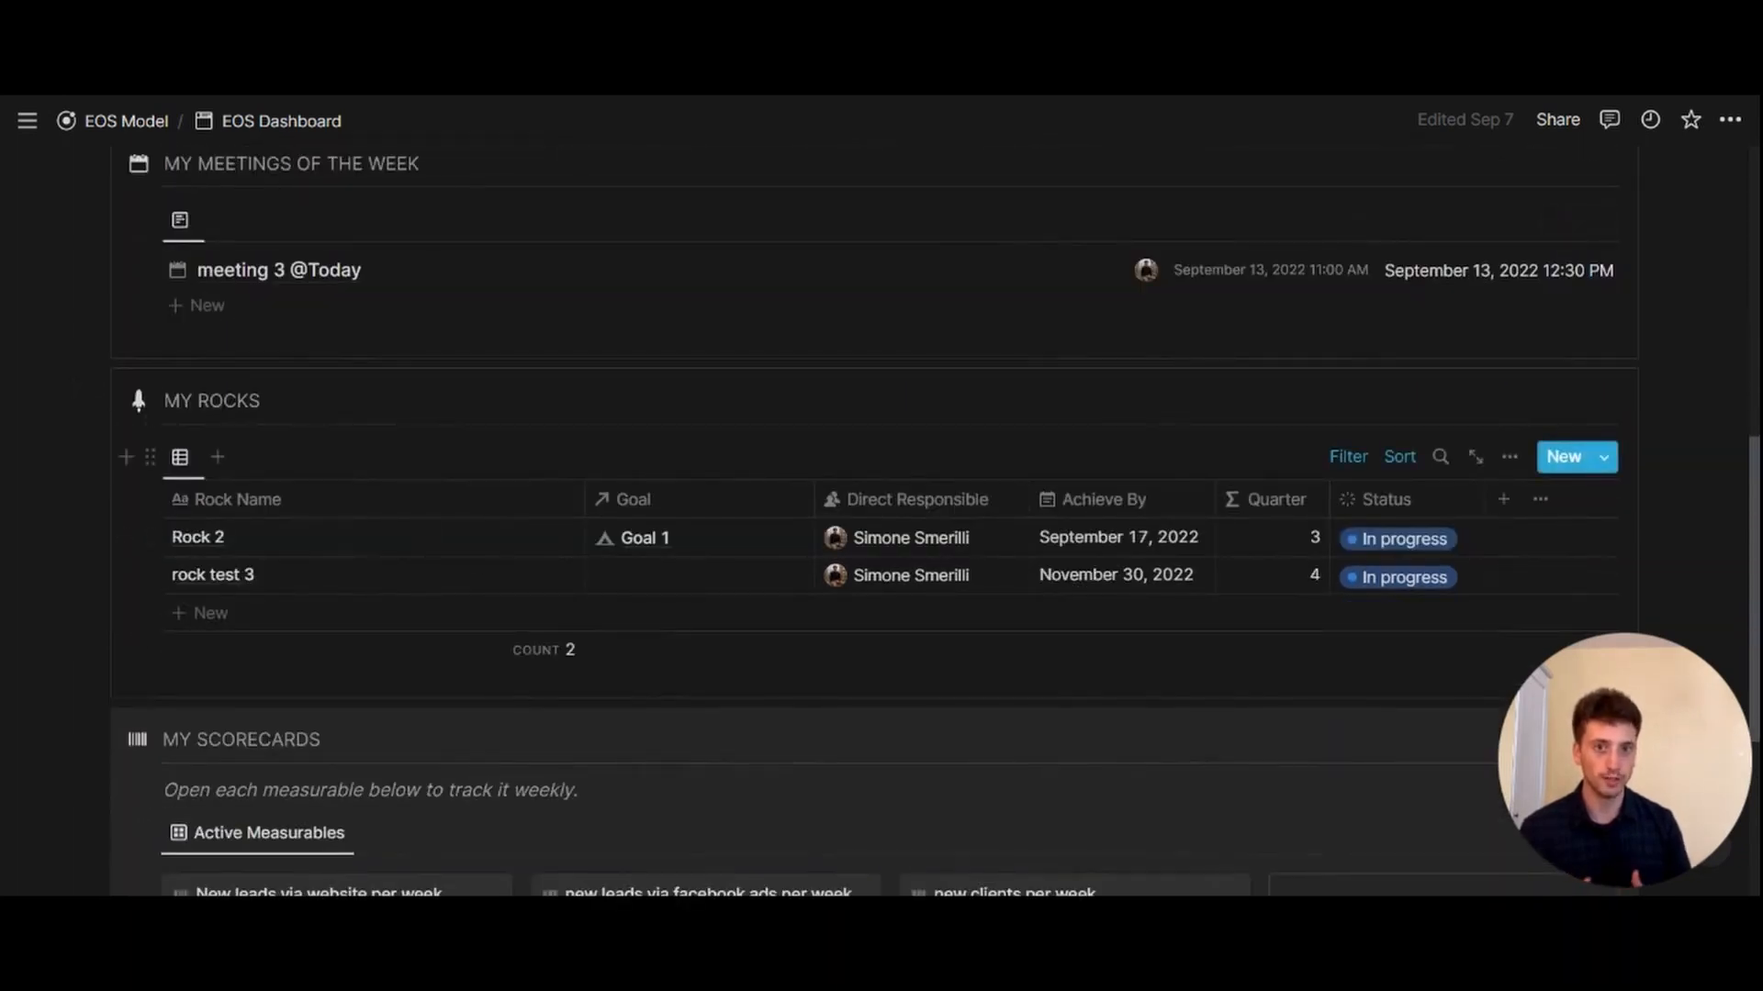
{"action": "scroll", "coordinate": [881, 526], "scroll_direction": "down", "scroll_amount": 1}
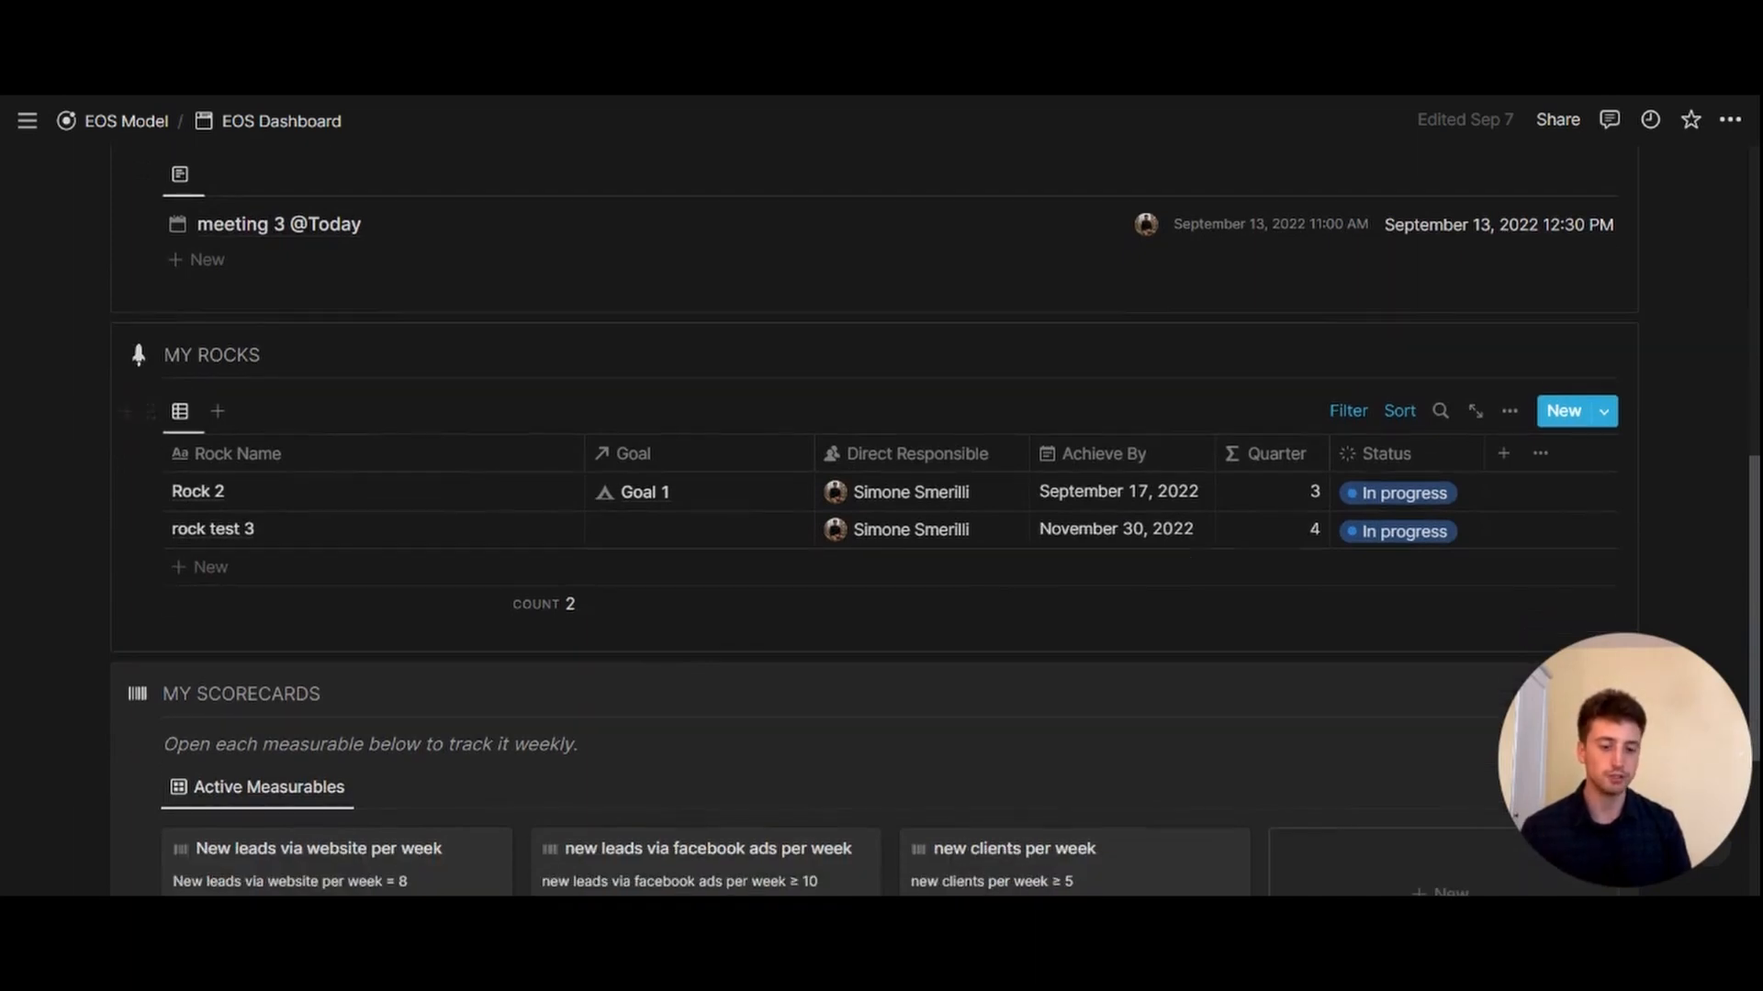
{"action": "left_click", "coordinate": [1377, 494]}
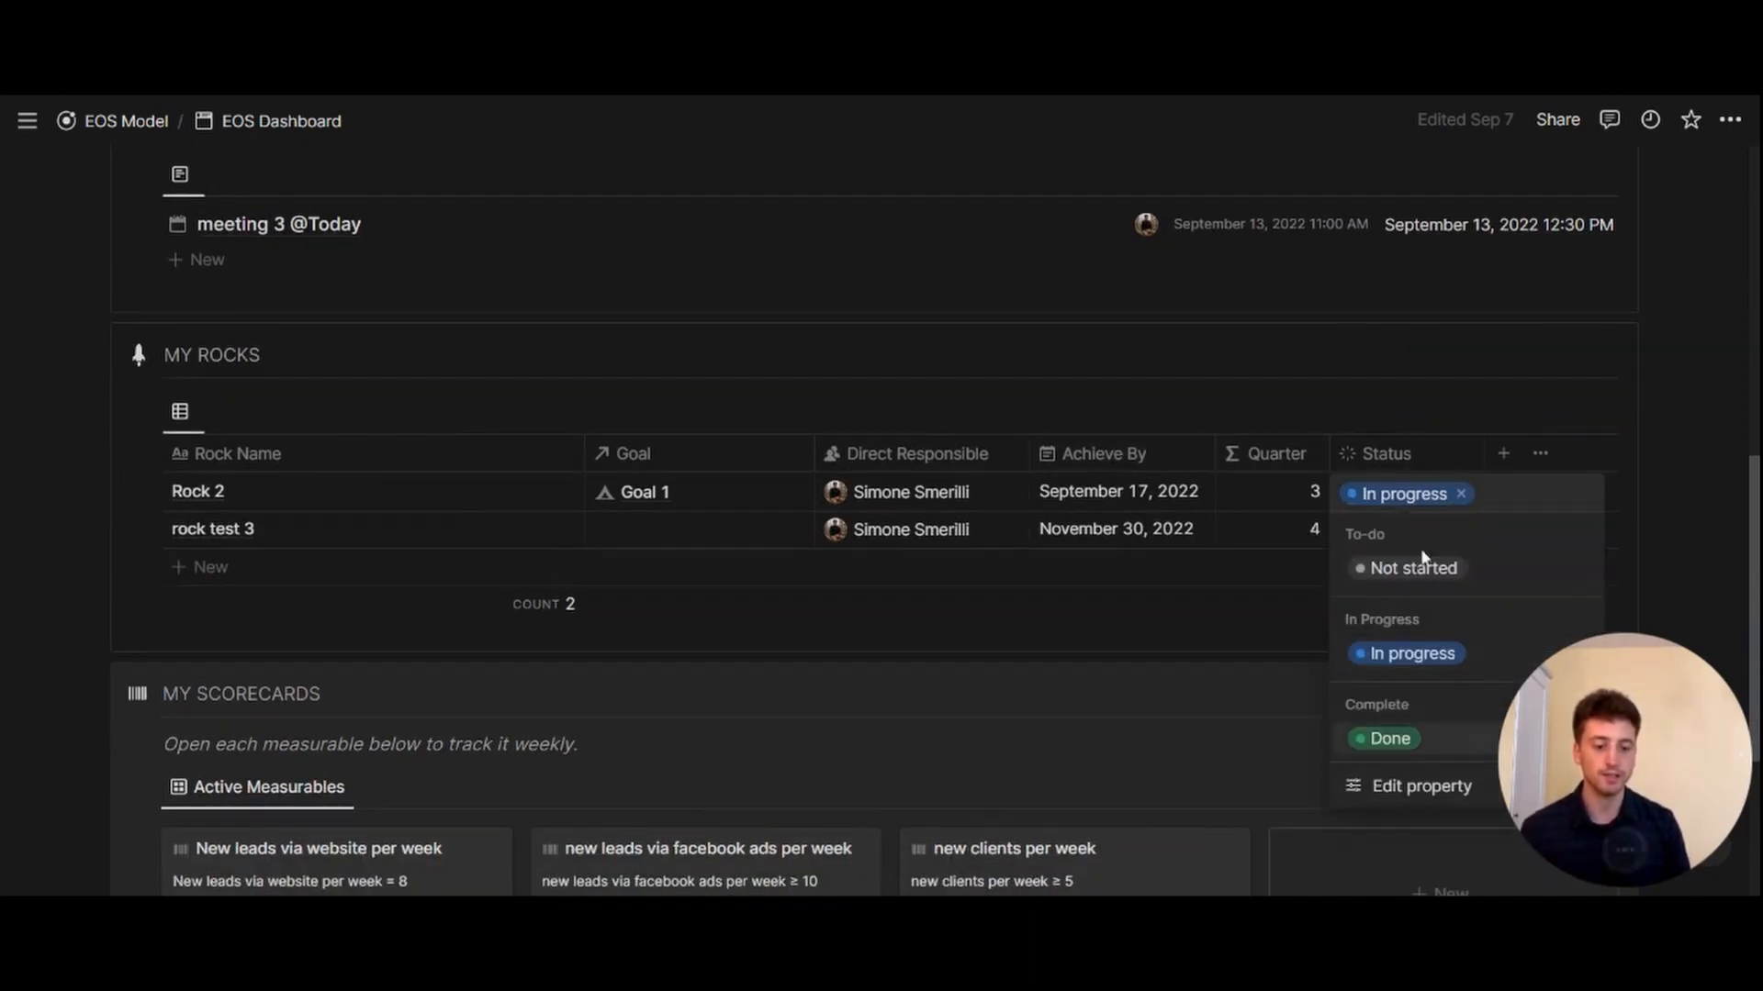
{"action": "key", "text": "Escape"}
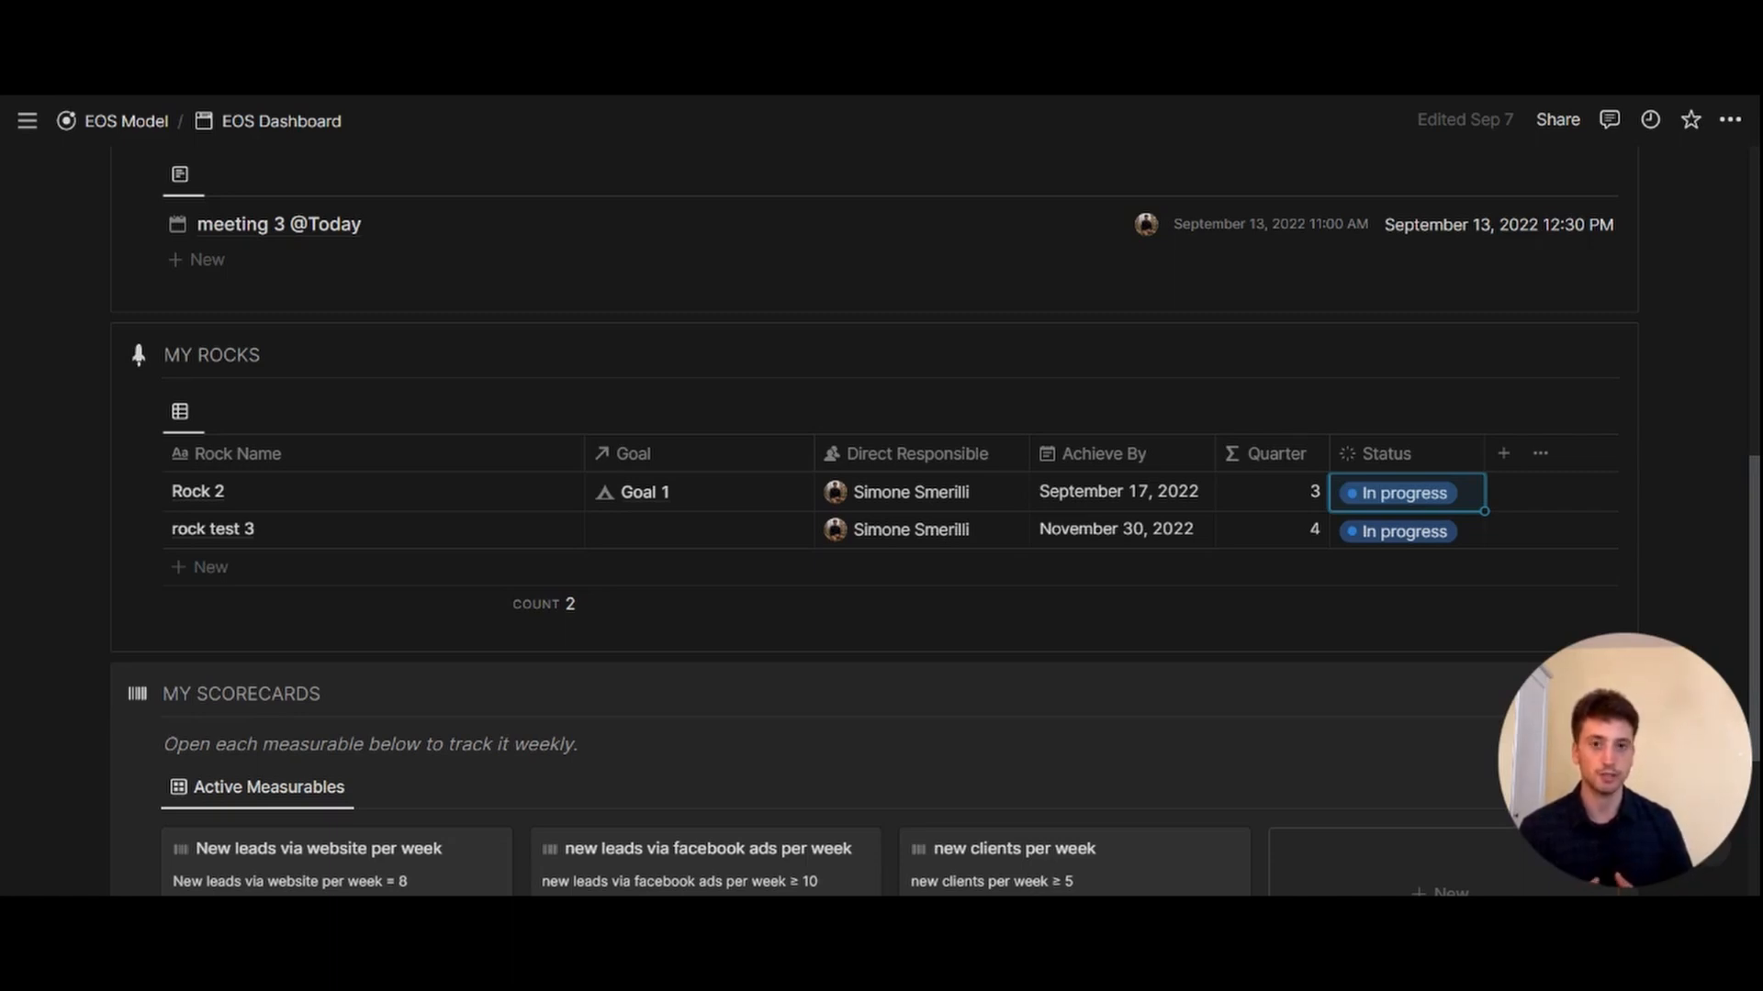
- Examine the "New leads via website per week" measurable in My Scorecards, including its weekly tracker through the Trend column, and close it
{"action": "scroll", "coordinate": [881, 514], "scroll_direction": "down", "scroll_amount": 3}
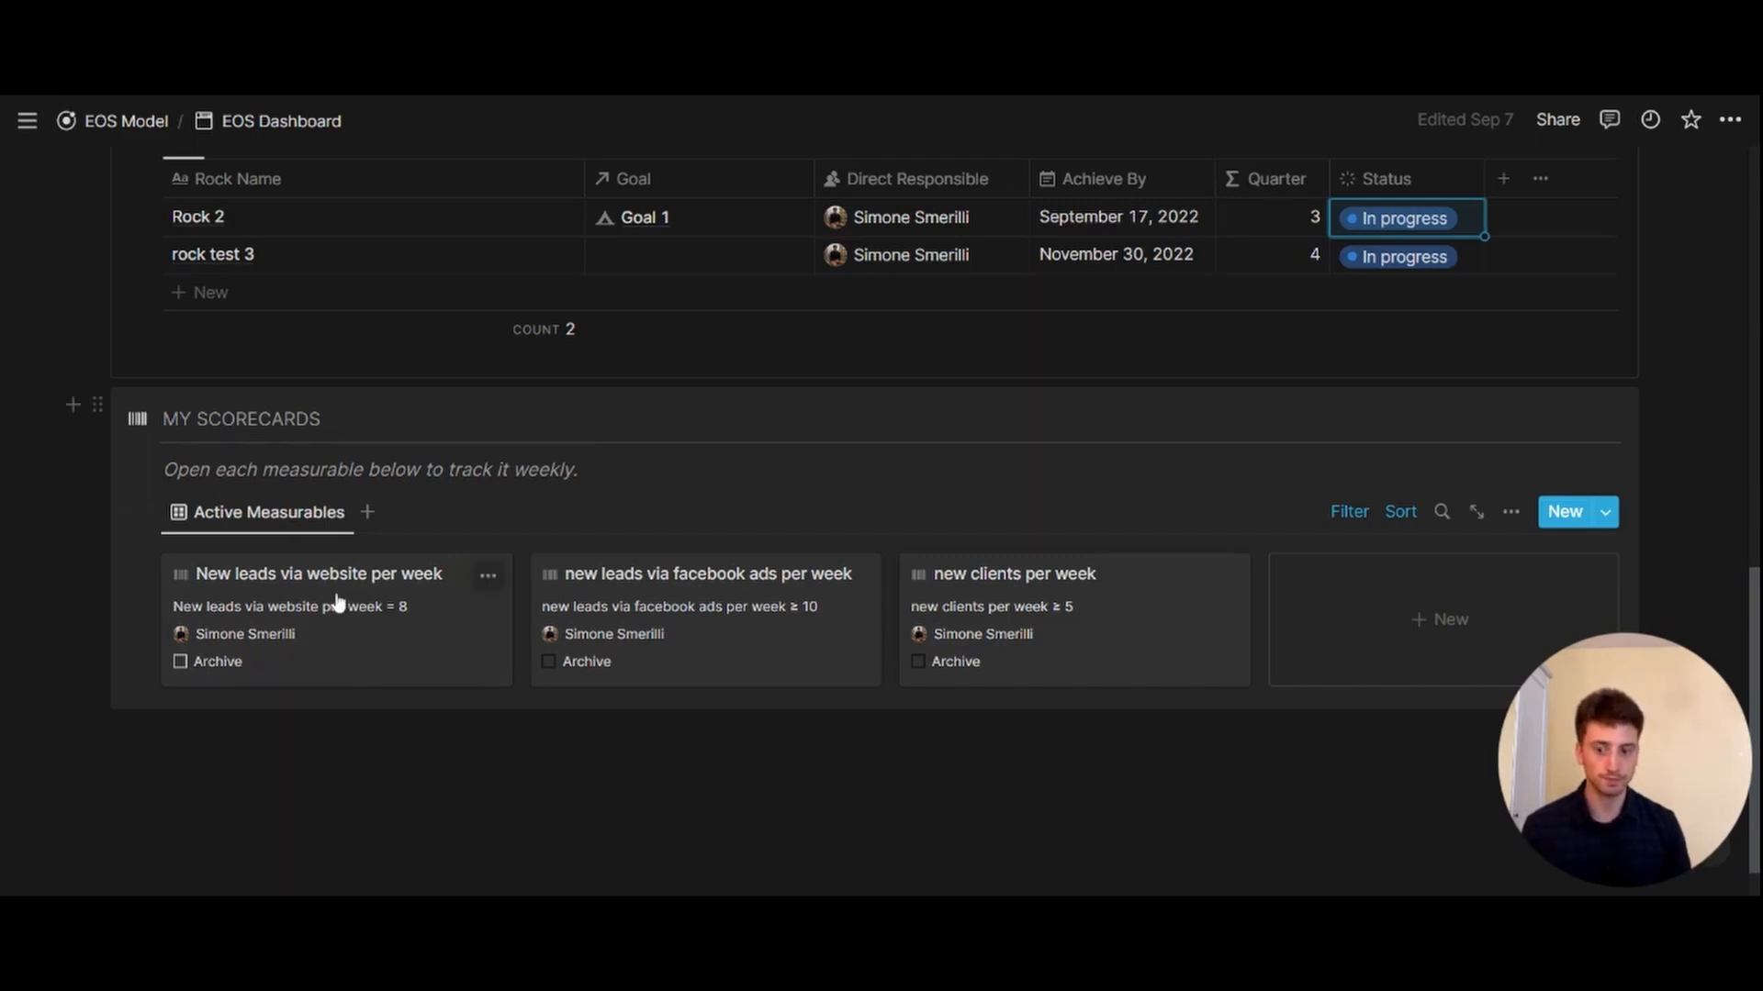
{"action": "left_click", "coordinate": [280, 604]}
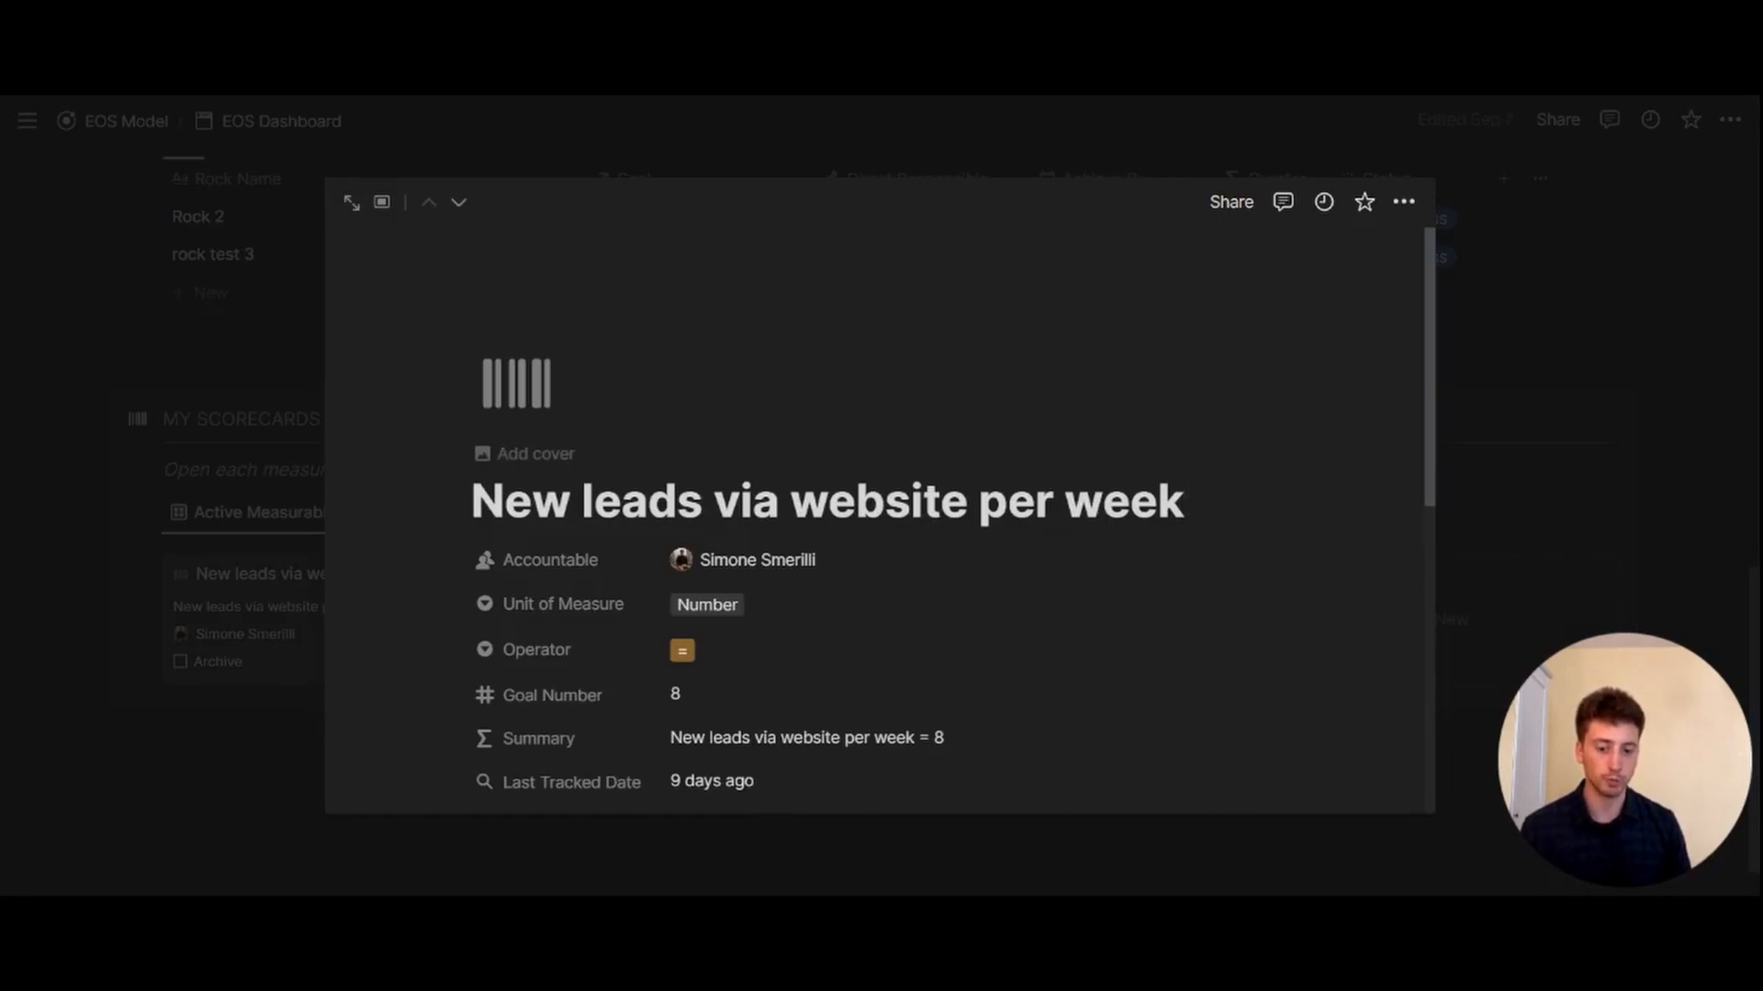
{"action": "scroll", "coordinate": [881, 514], "scroll_direction": "down", "scroll_amount": 5}
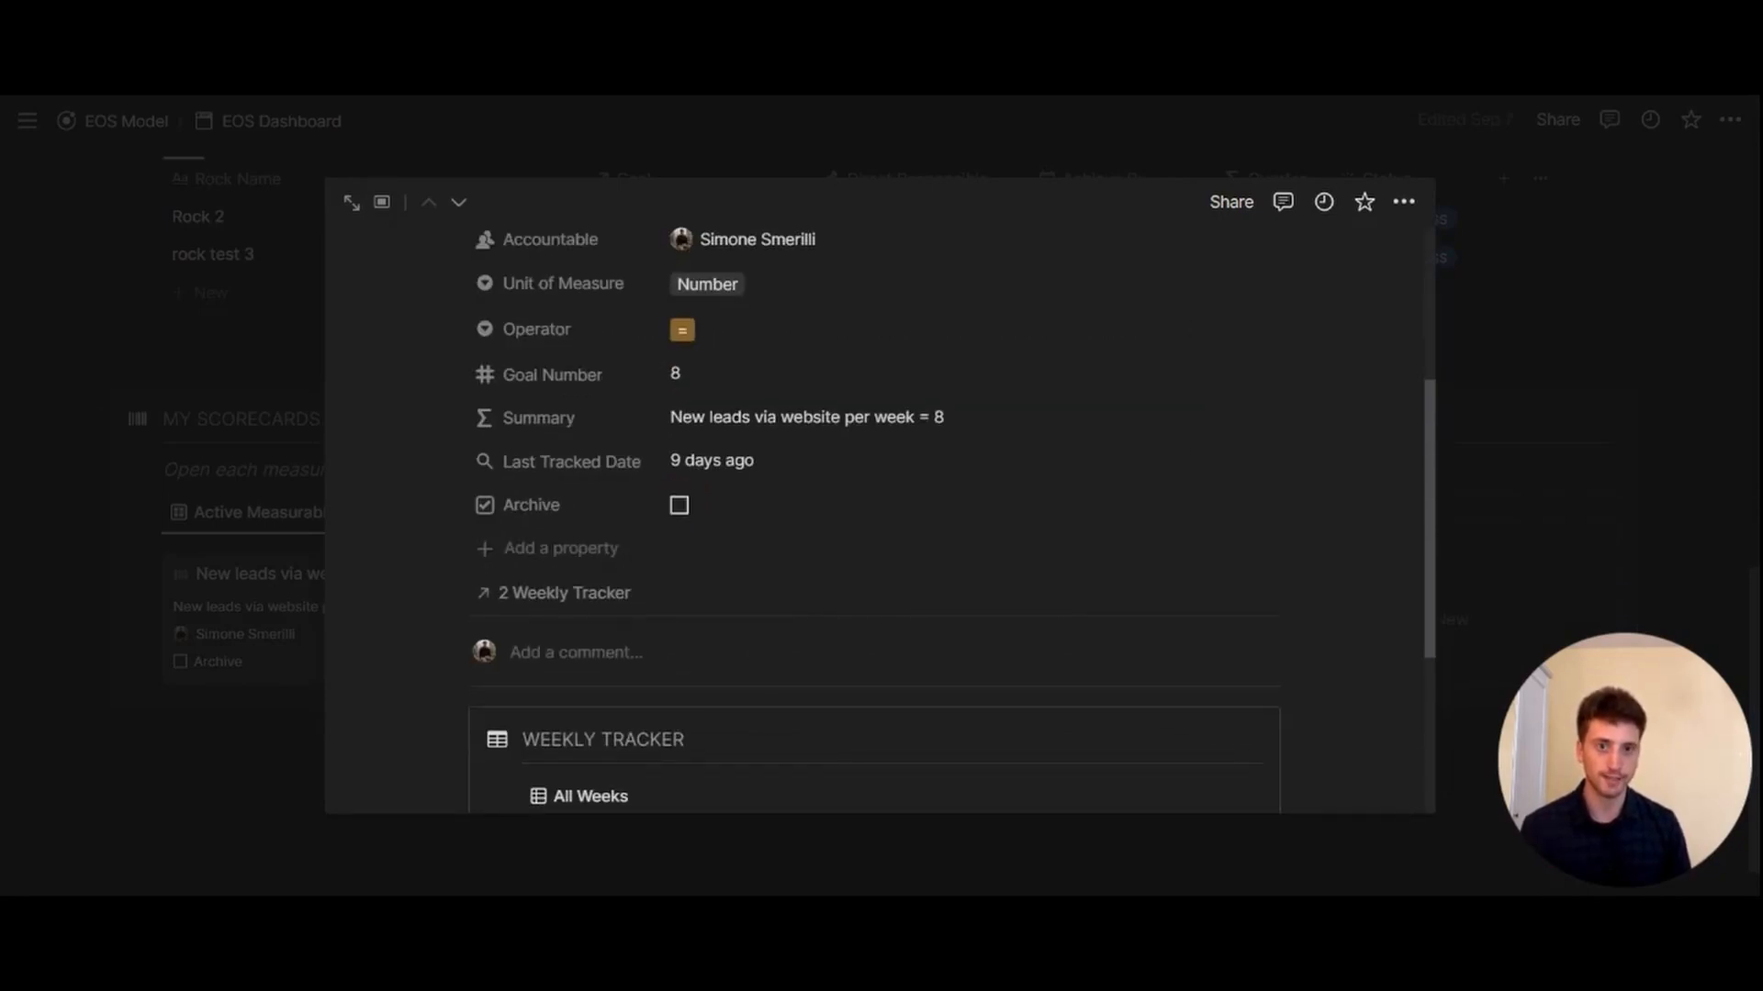
{"action": "scroll", "coordinate": [826, 540], "scroll_direction": "down", "scroll_amount": 3}
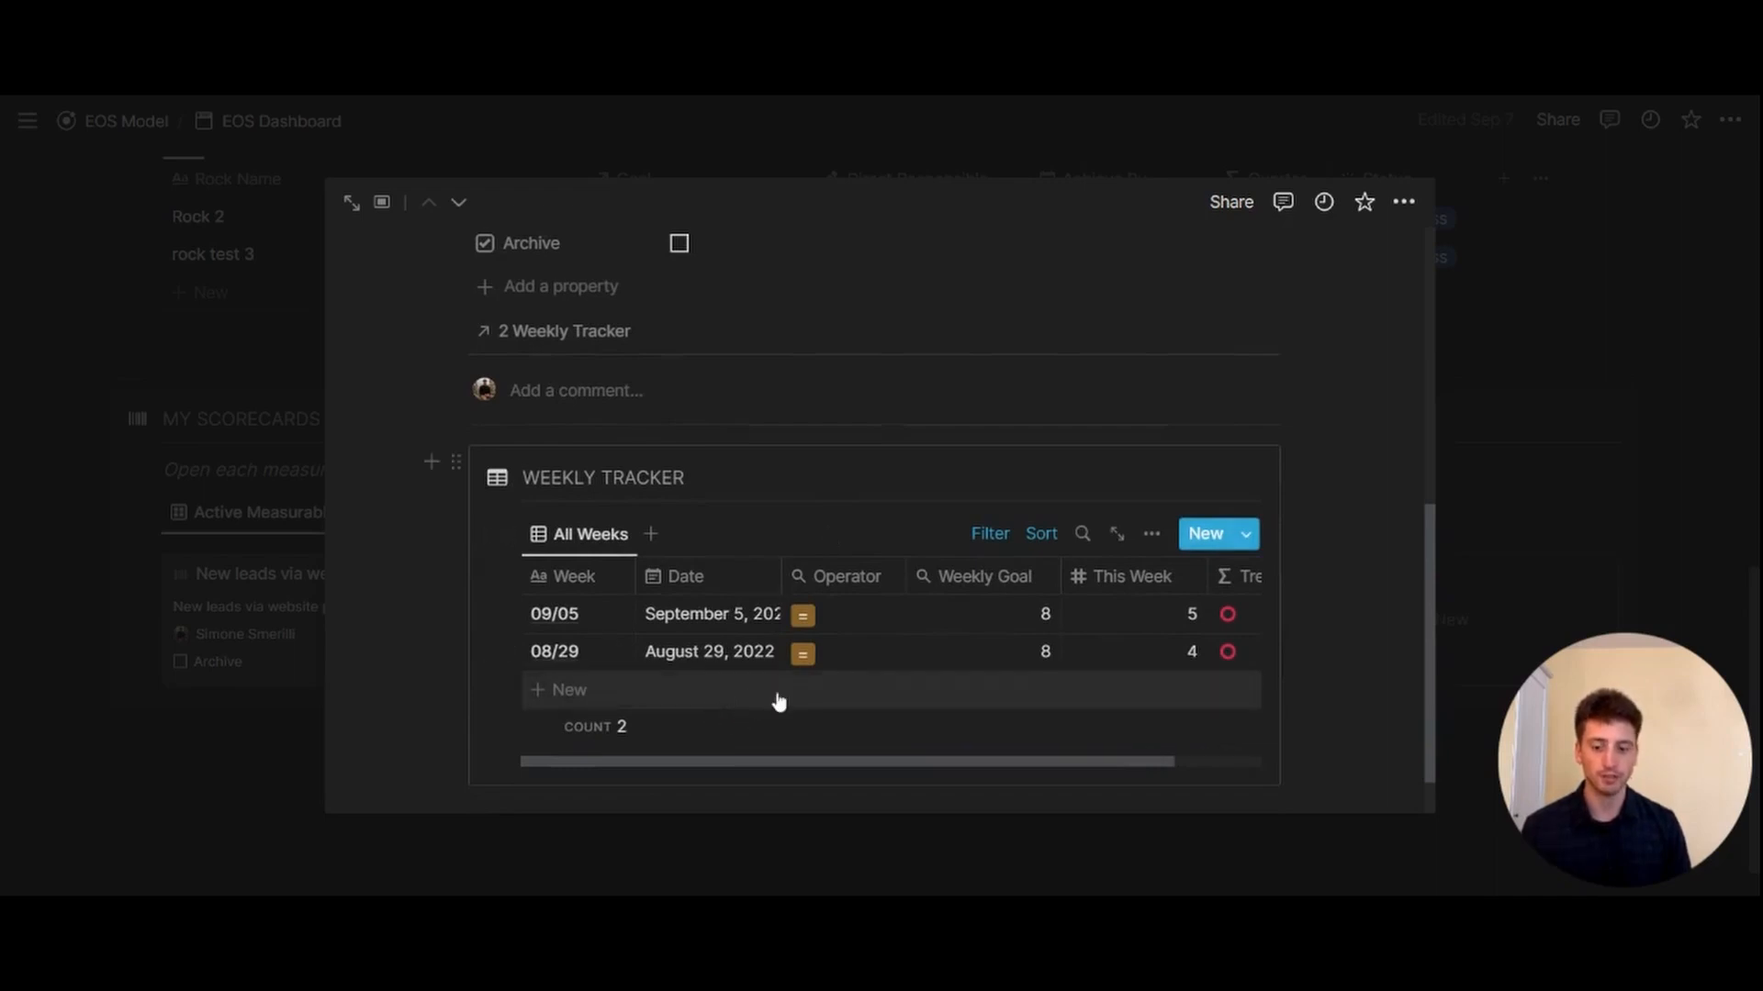
{"action": "scroll", "coordinate": [734, 709], "scroll_direction": "right", "scroll_amount": 3}
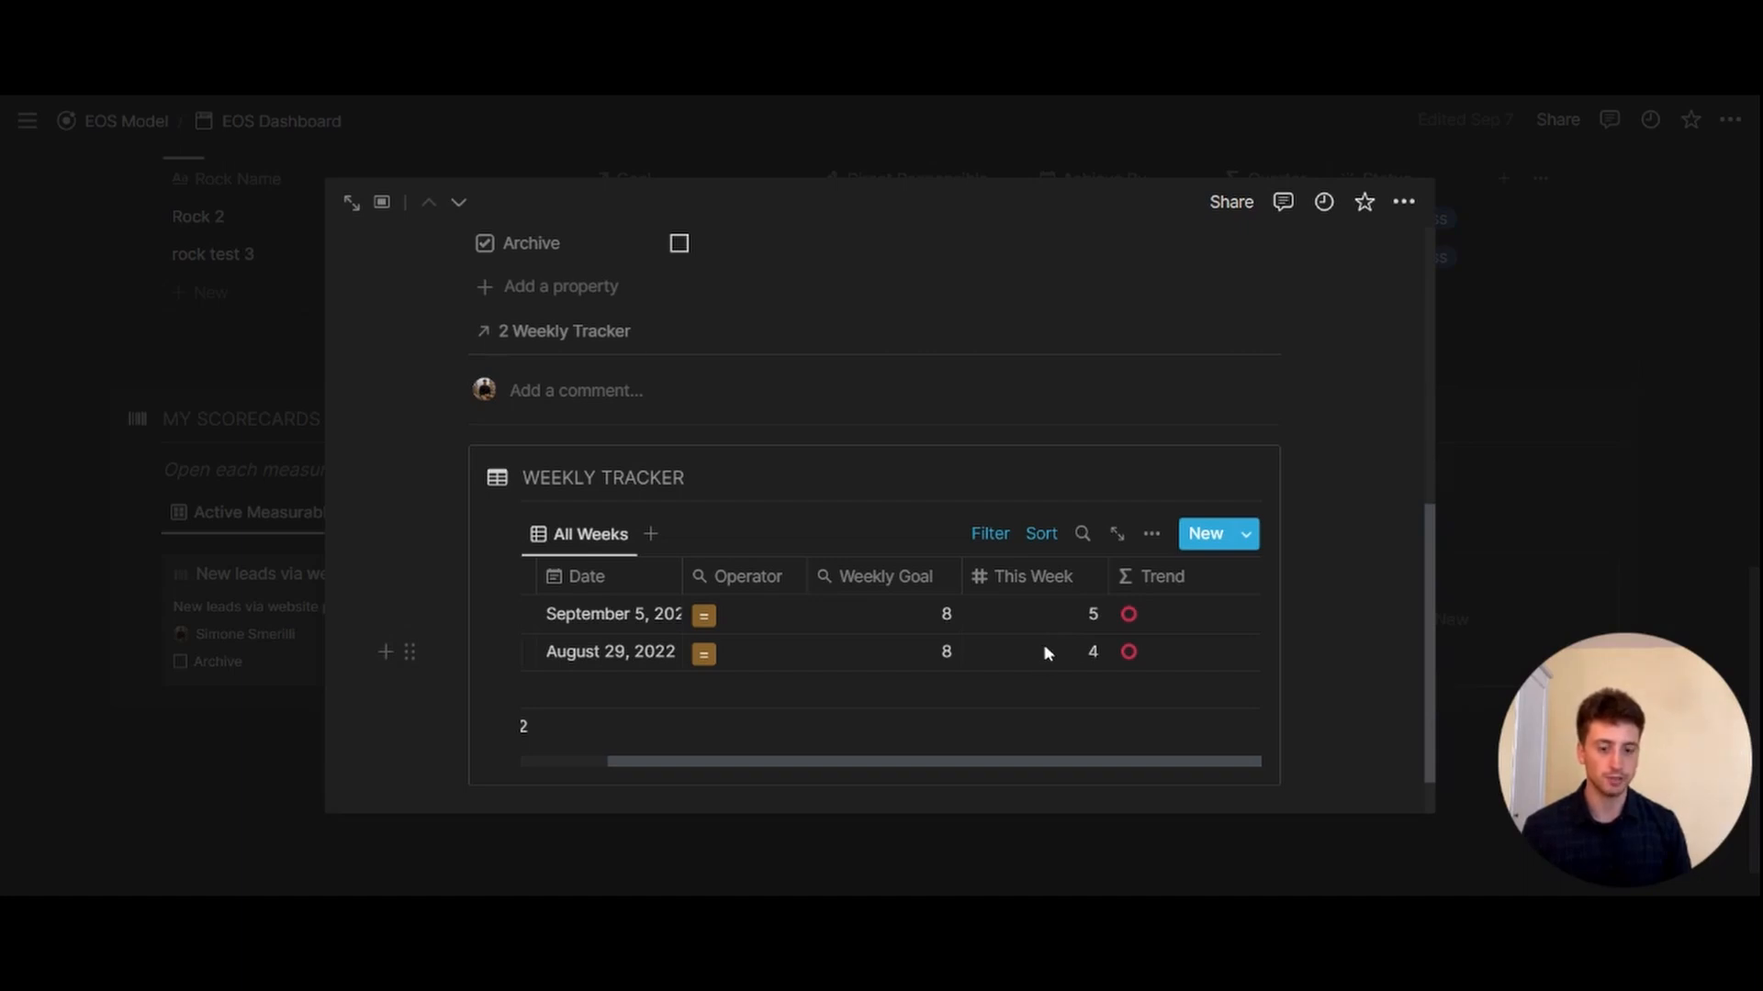
{"action": "left_click", "coordinate": [266, 501]}
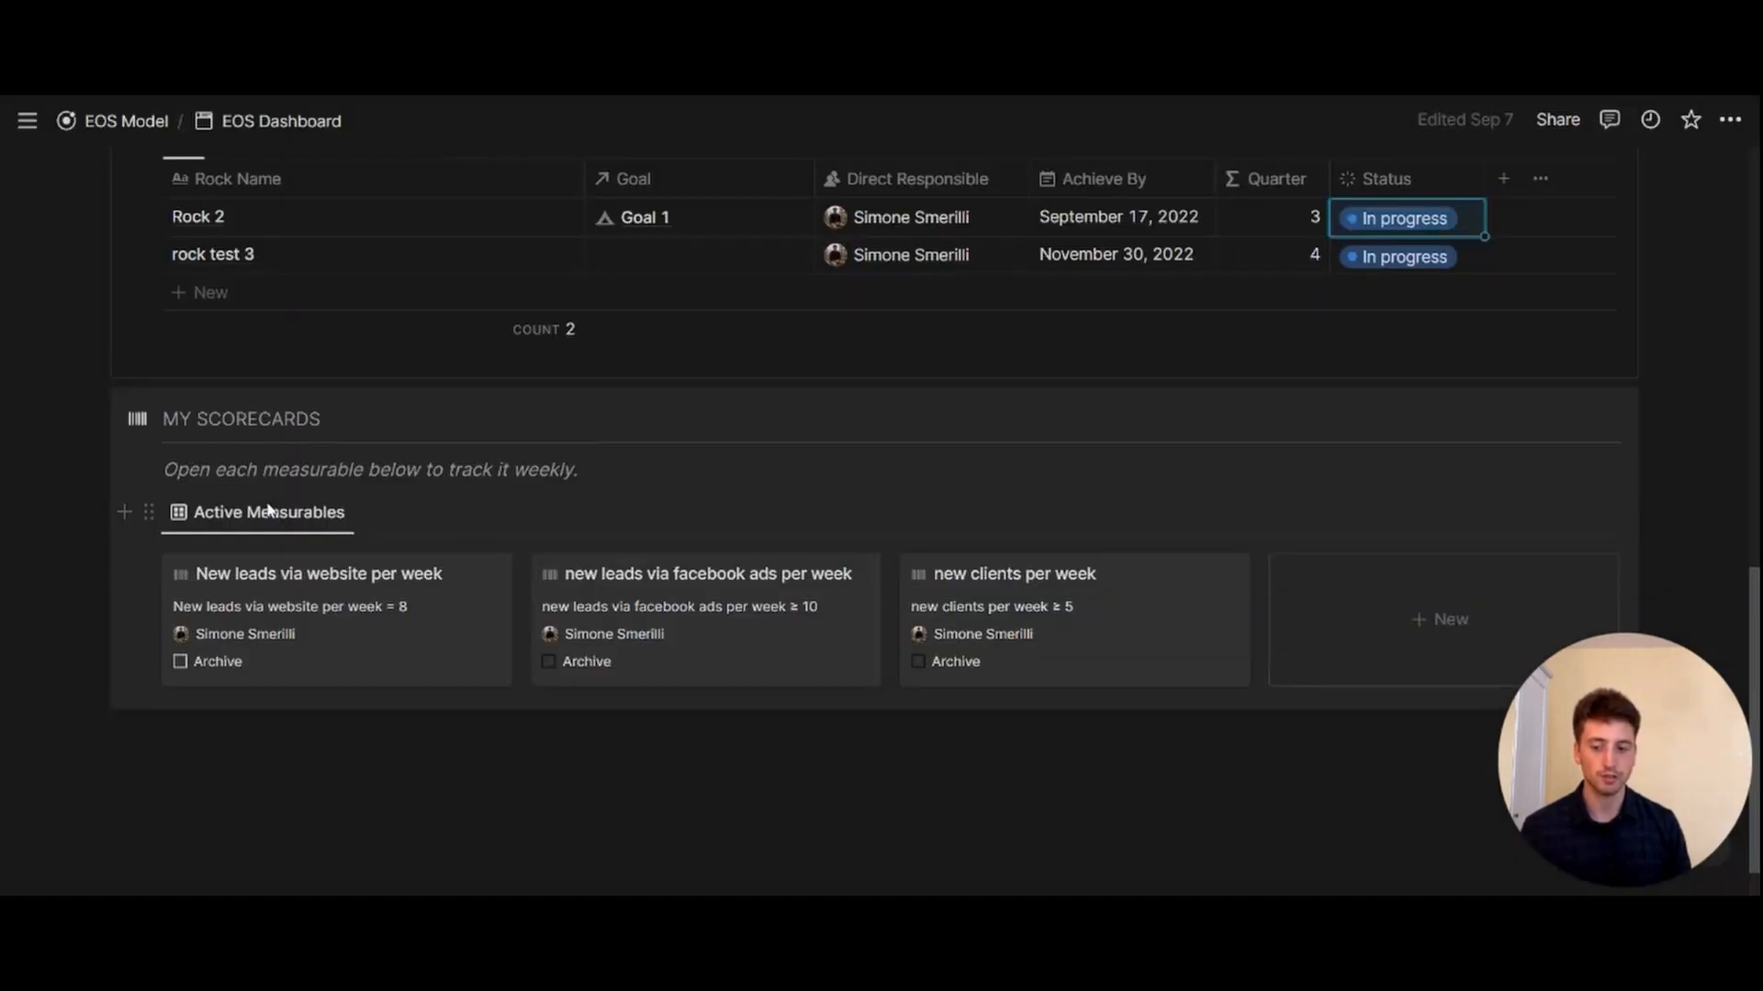
- Go back from the EOS Dashboard to the EOS Model main page
{"action": "scroll", "coordinate": [266, 501], "scroll_direction": "up", "scroll_amount": 2}
{"action": "scroll", "coordinate": [881, 514], "scroll_direction": "up", "scroll_amount": 8}
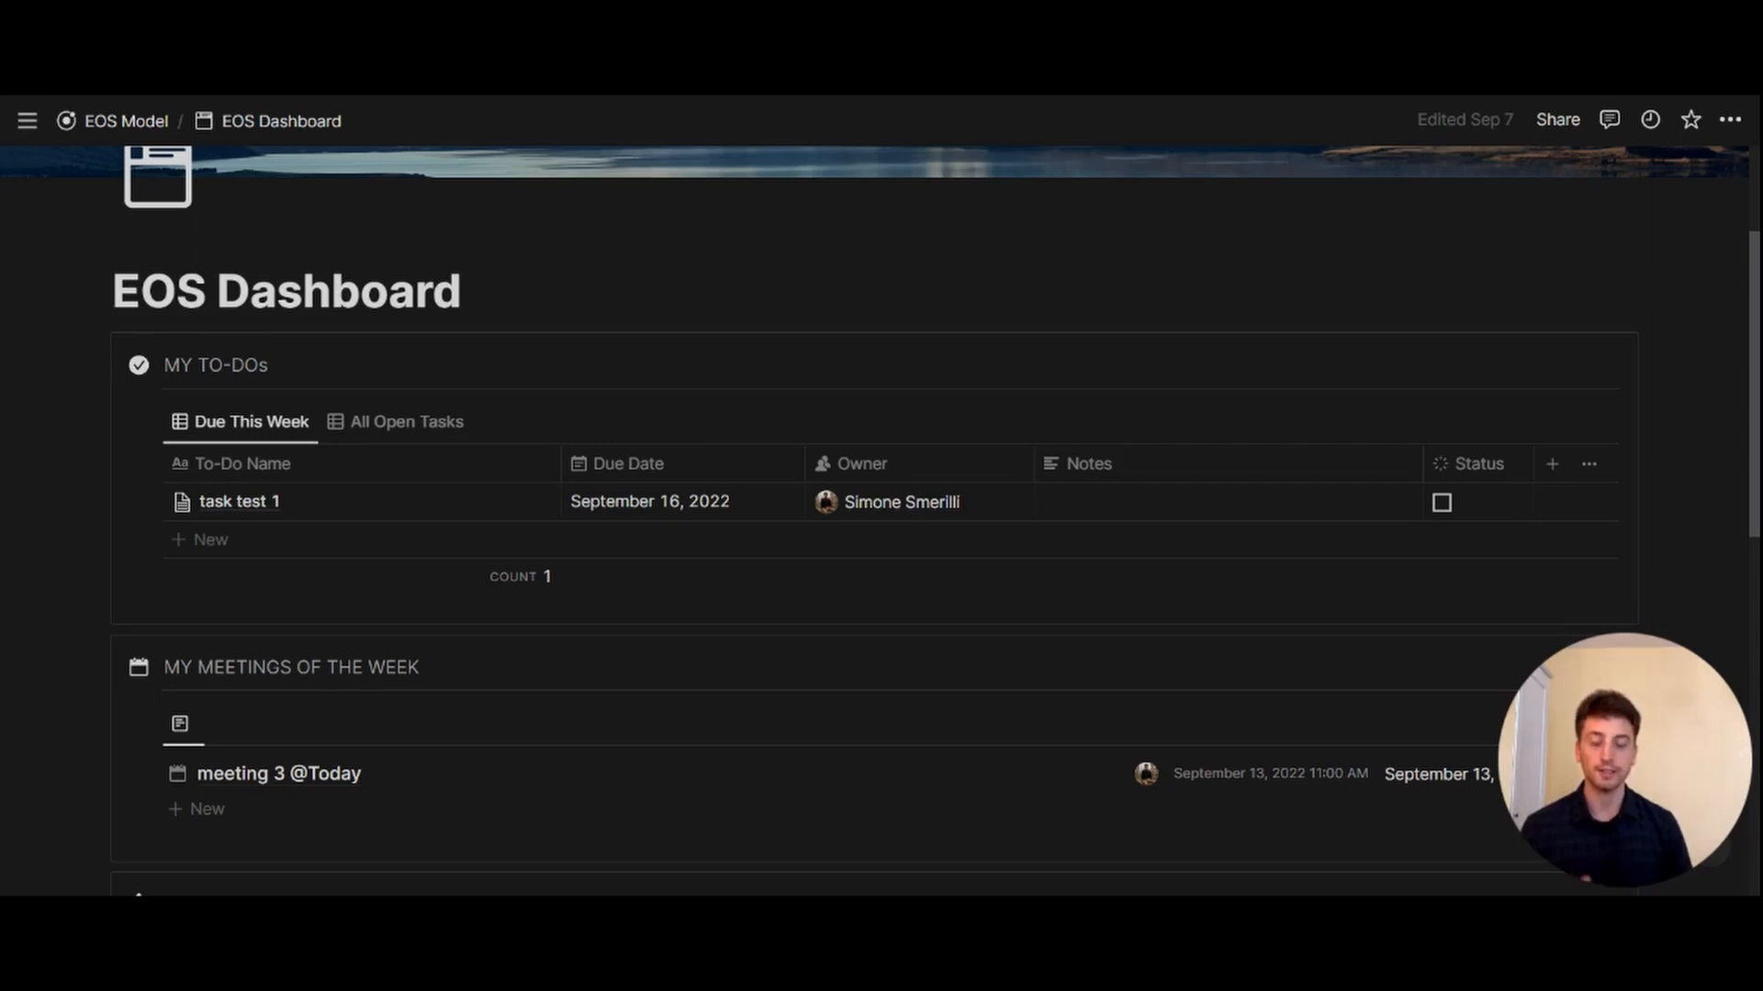
{"action": "left_click", "coordinate": [136, 121]}
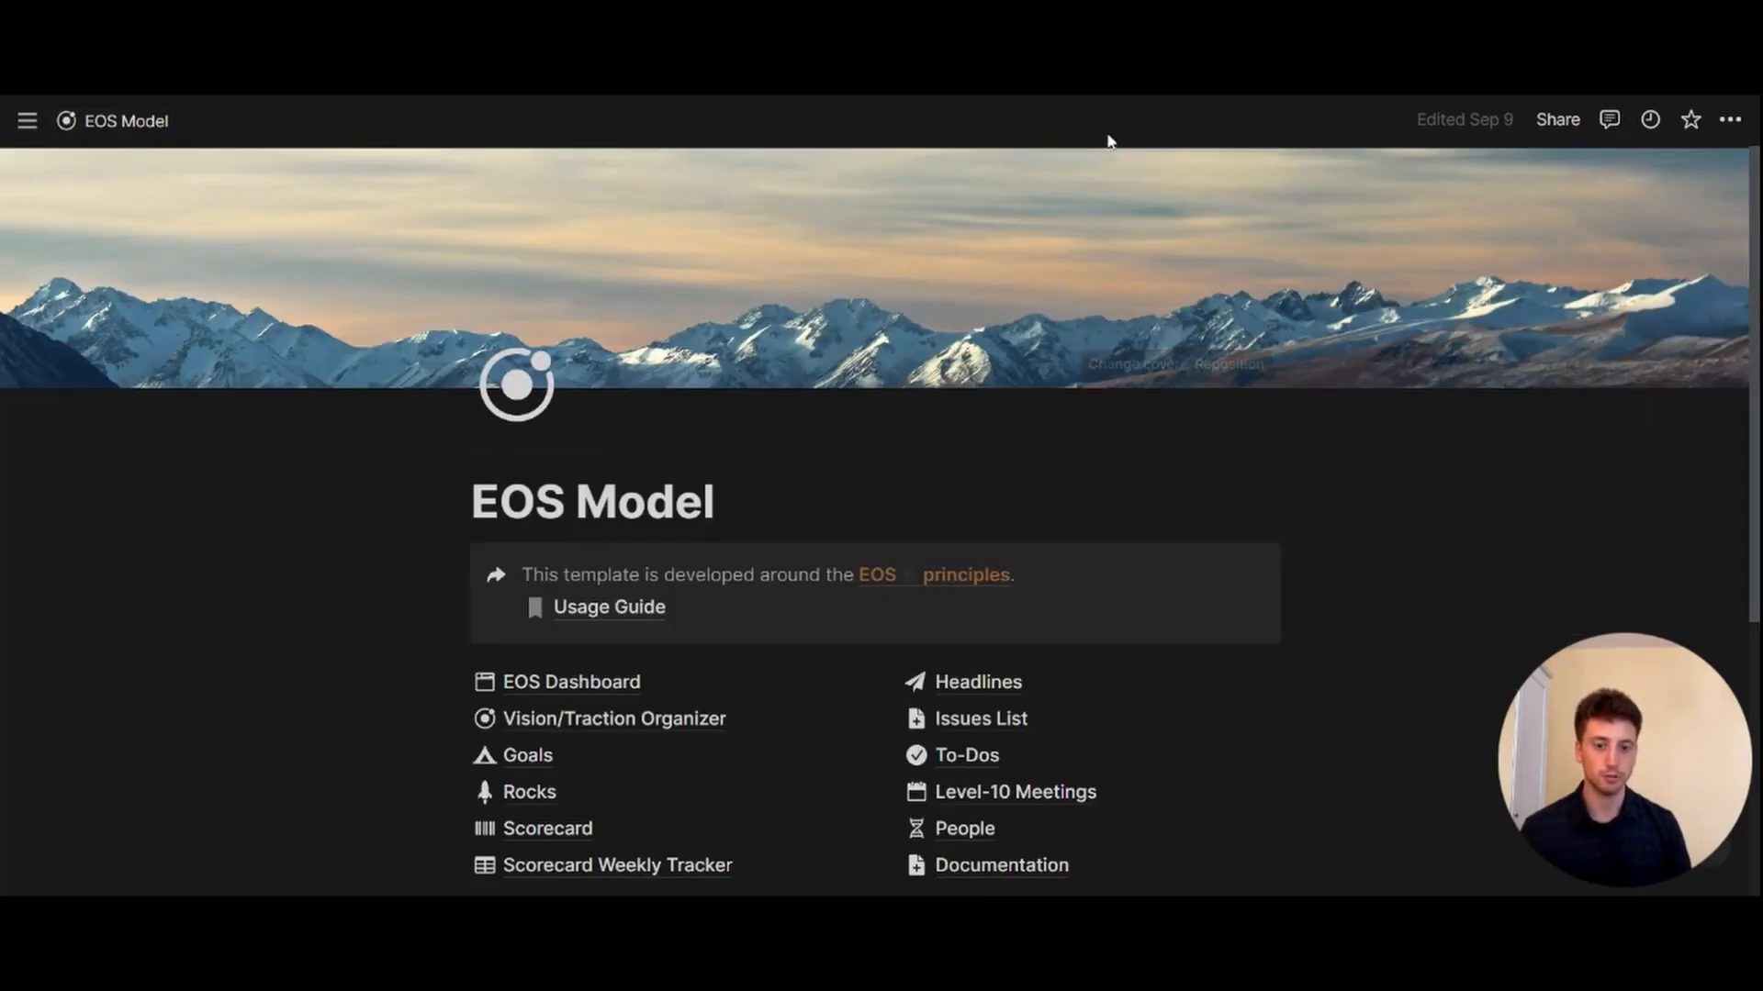